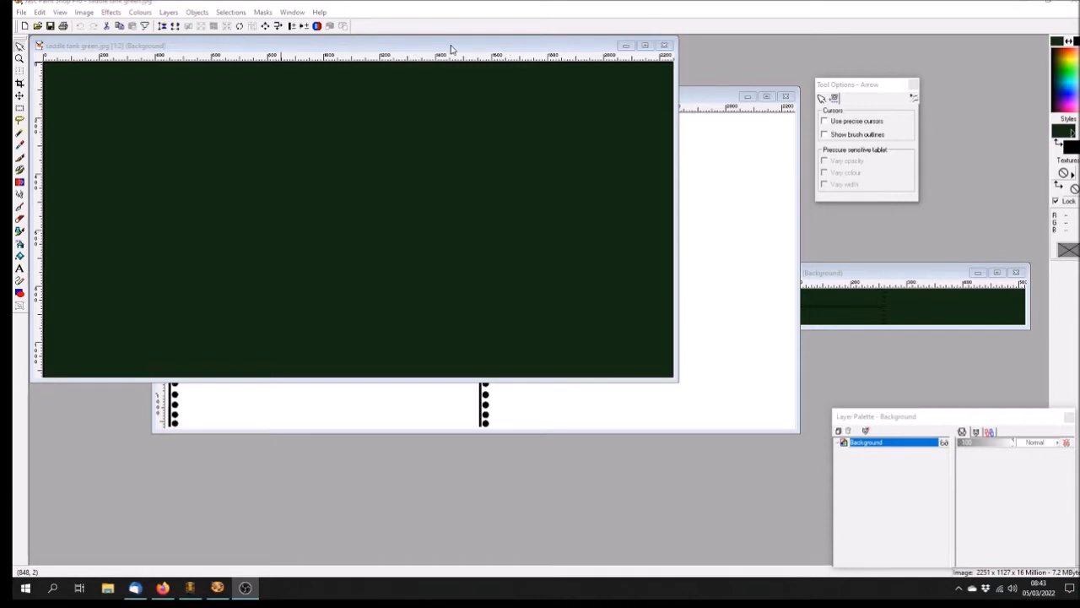
Step: Decrease the colour depth of the saddle tank rivets image to 2 colours
click(203, 46)
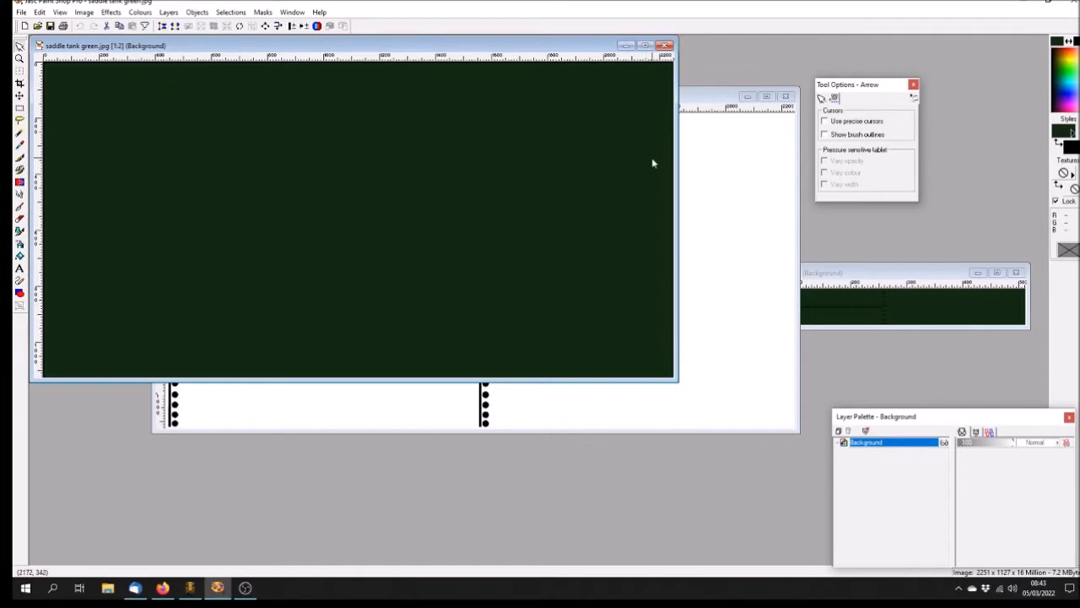
click(700, 100)
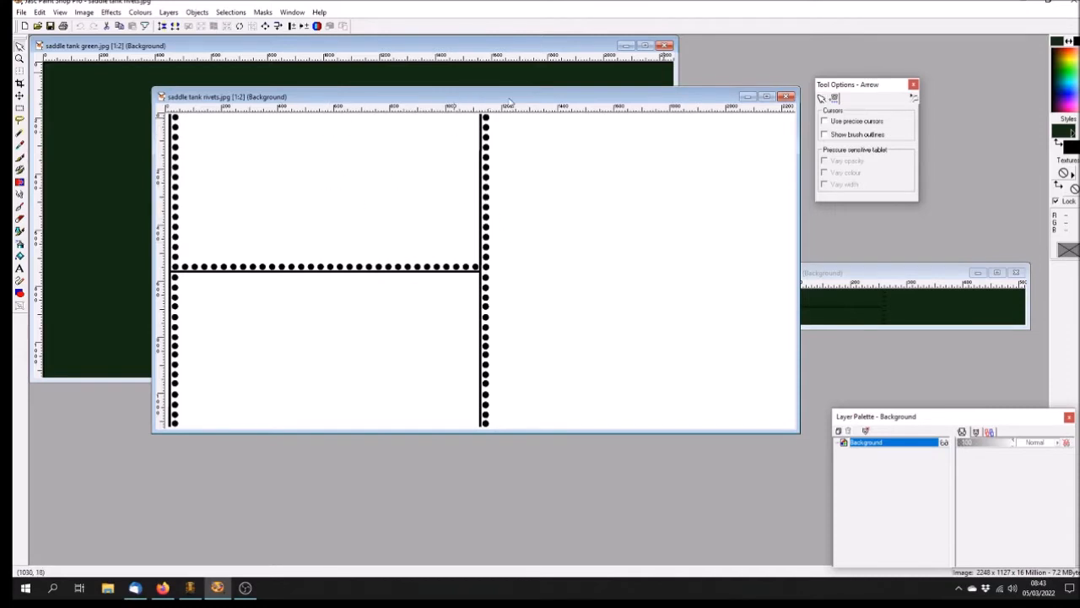
drag(509, 101, 491, 106)
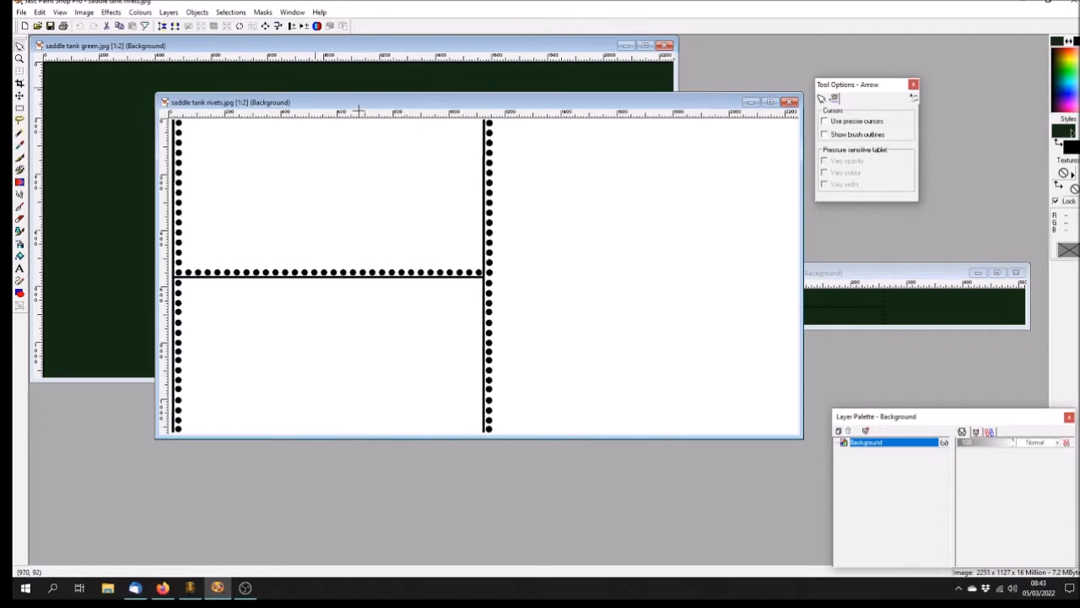
click(39, 12)
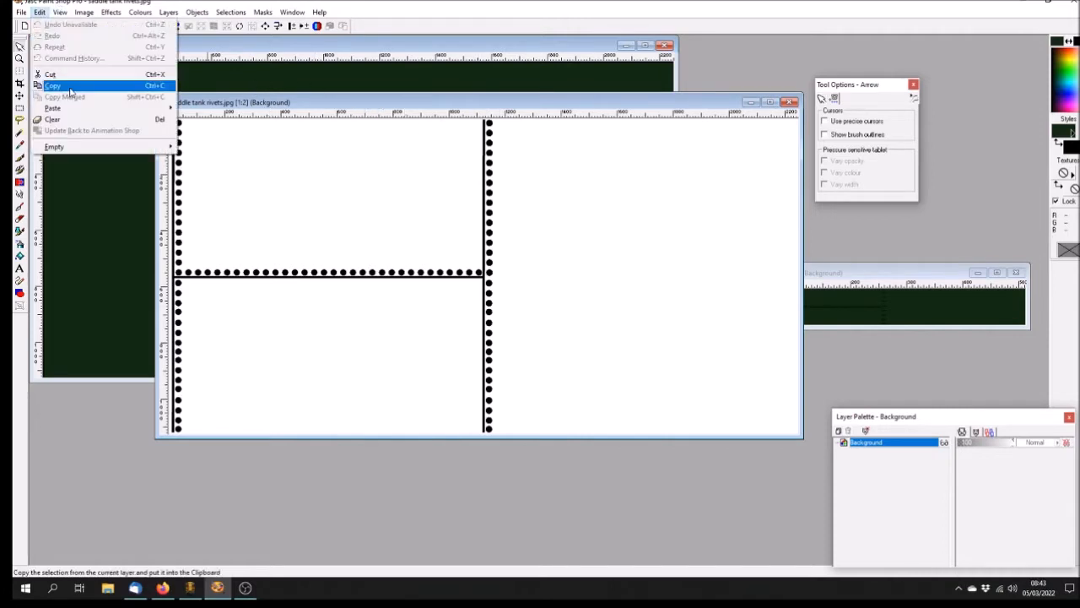
mouse_move(140, 12)
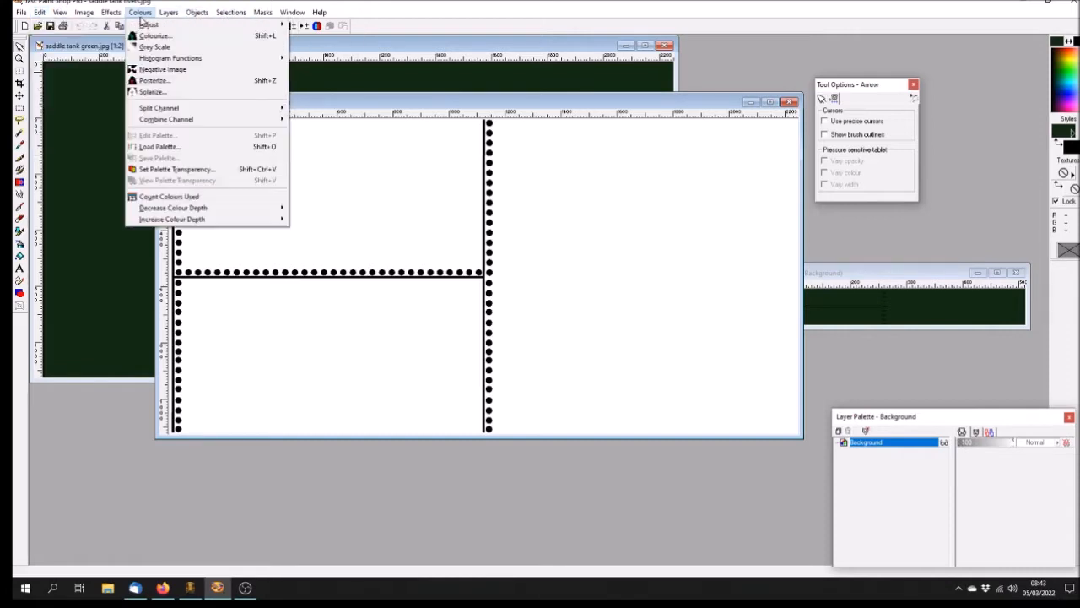
mouse_move(192, 207)
click(324, 208)
click(495, 333)
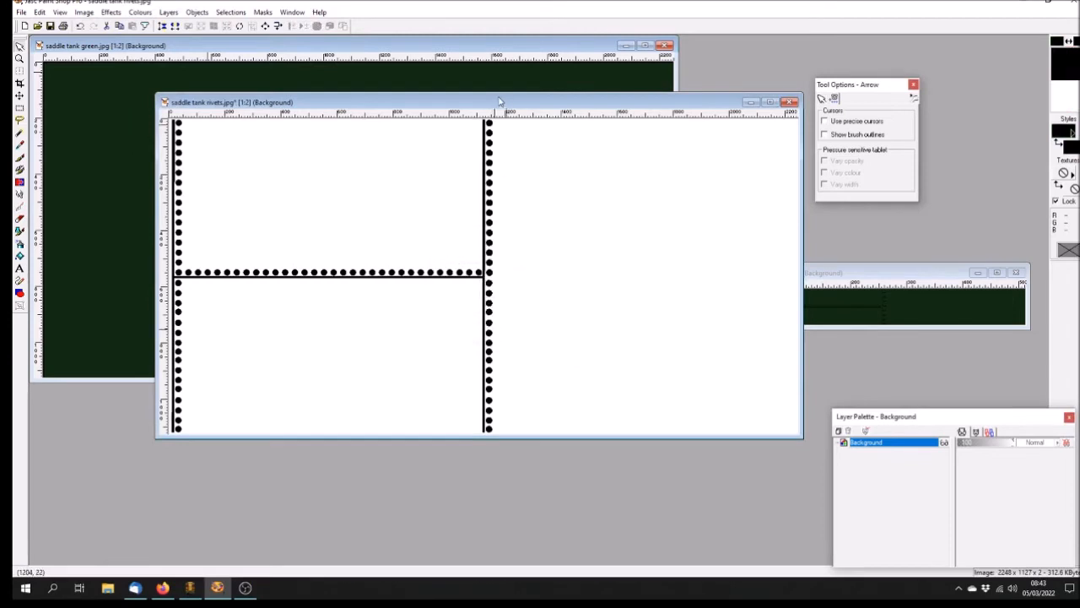
Step: Copy the rivets image and paste it as a new layer in the saddle tank green image
click(39, 12)
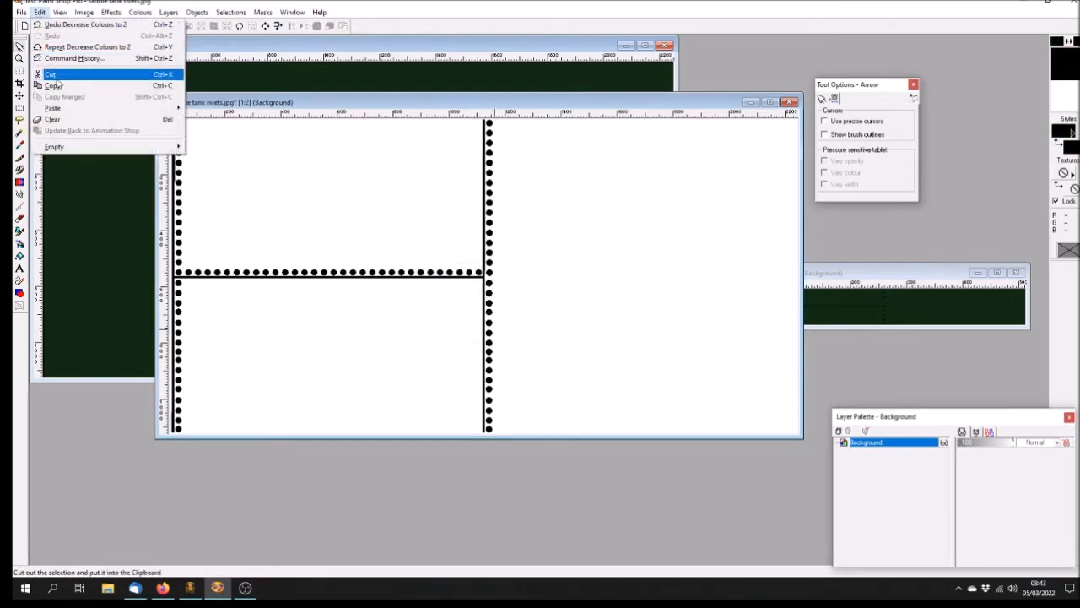
click(61, 89)
click(42, 46)
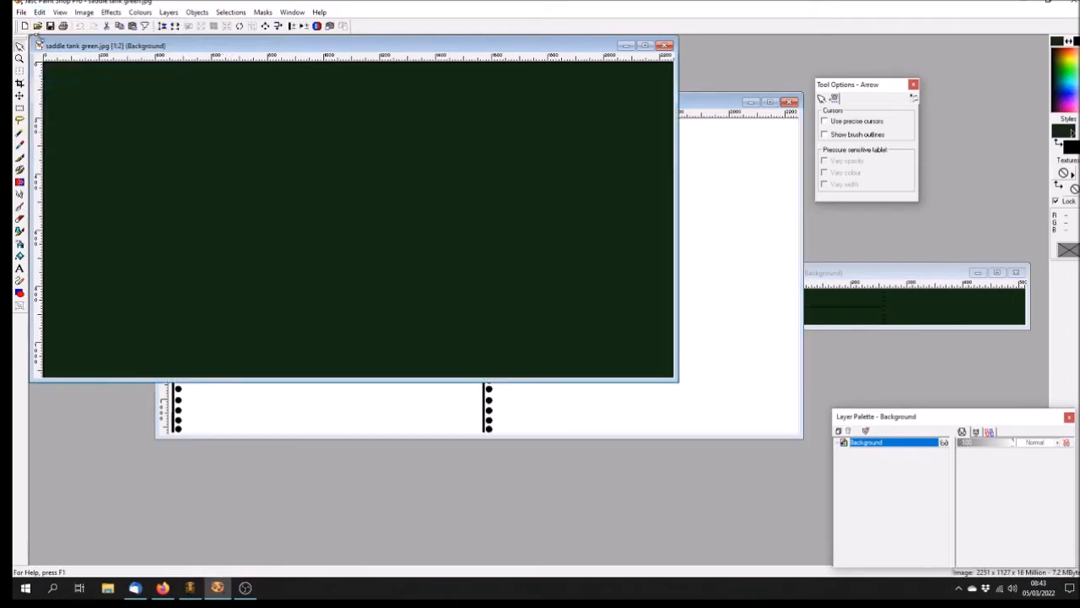
click(39, 12)
mouse_move(64, 110)
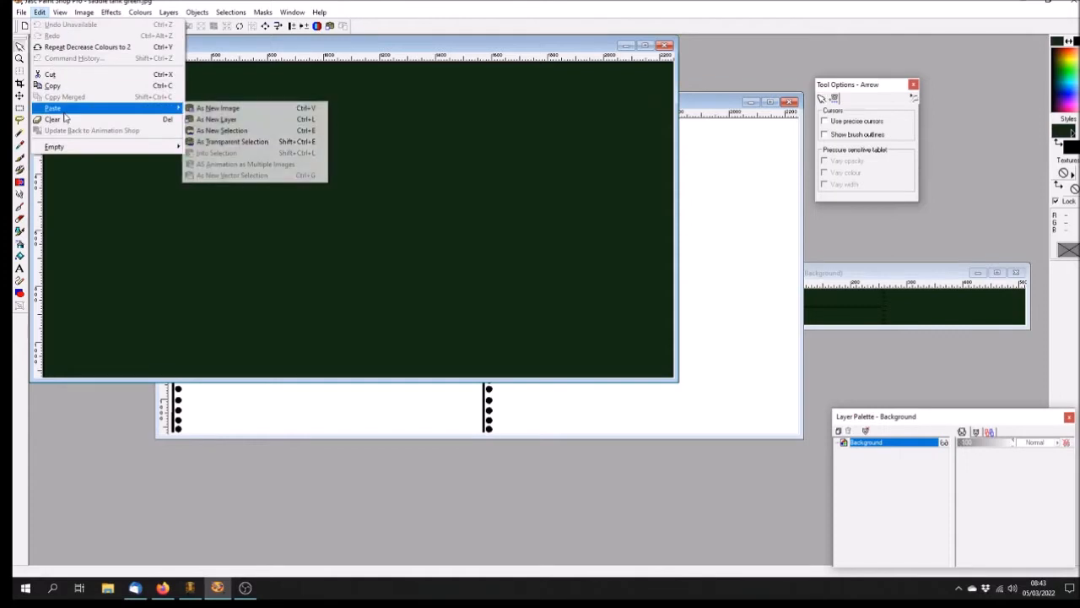
click(215, 120)
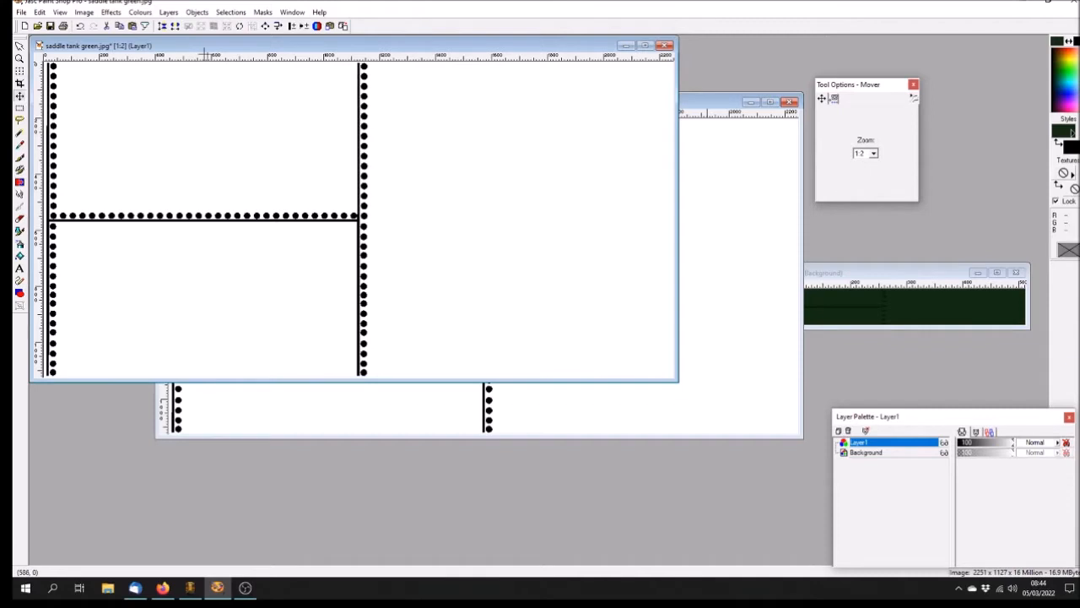
Step: Delete the white areas of the pasted layer using the Magic Wand, and invert the selection to the rivets and seam lines
click(20, 133)
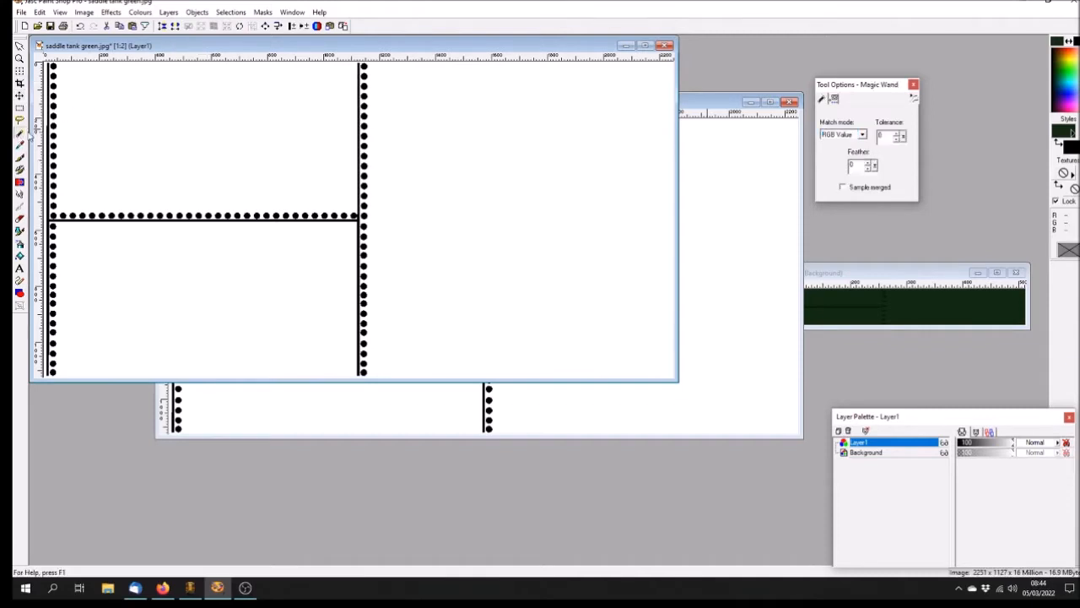
click(244, 130)
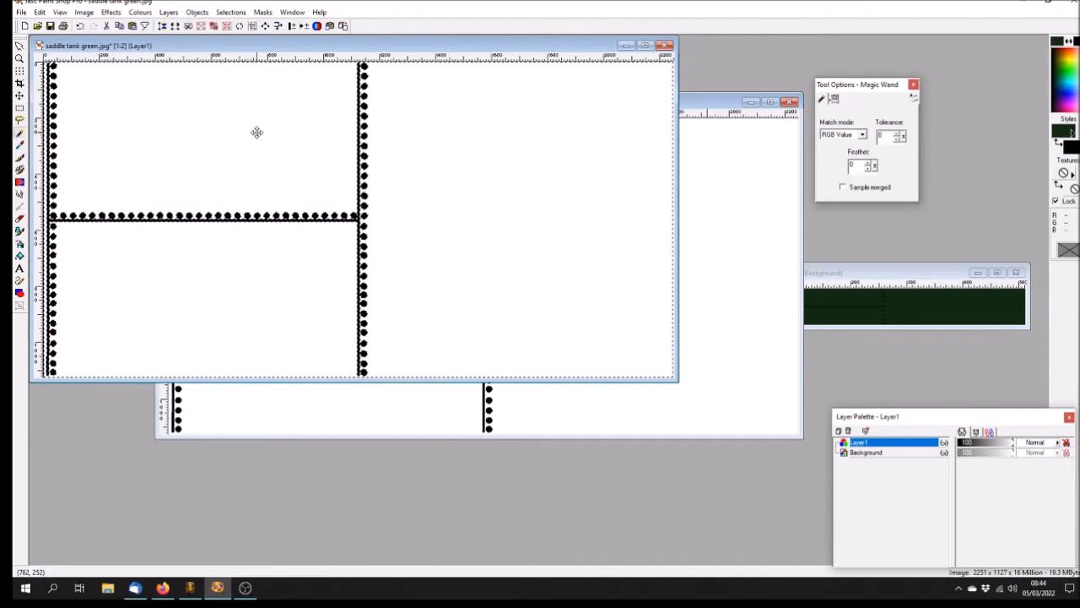
key(Delete)
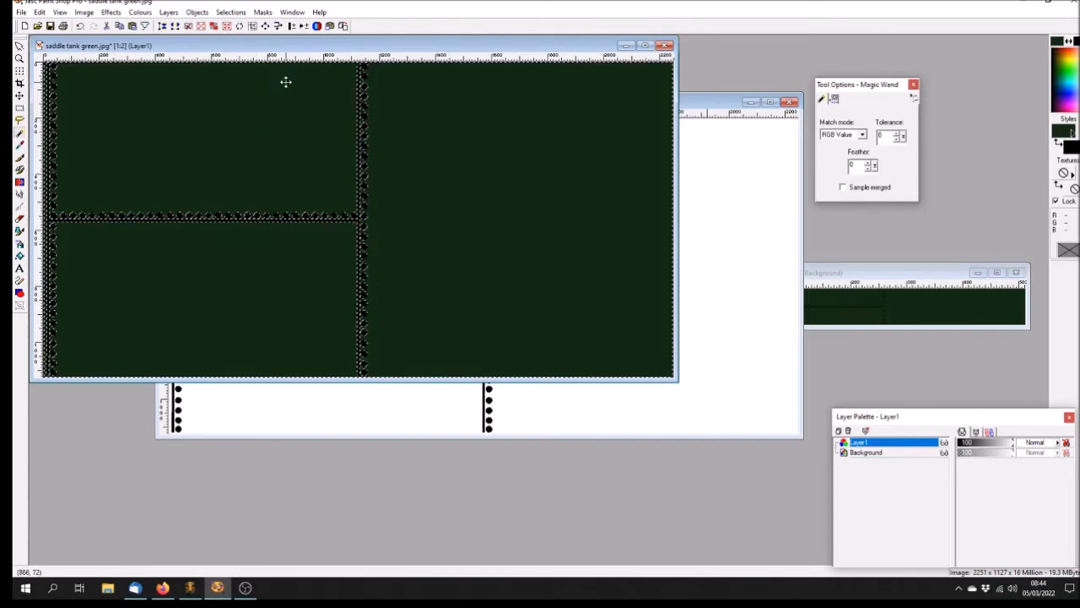
click(231, 12)
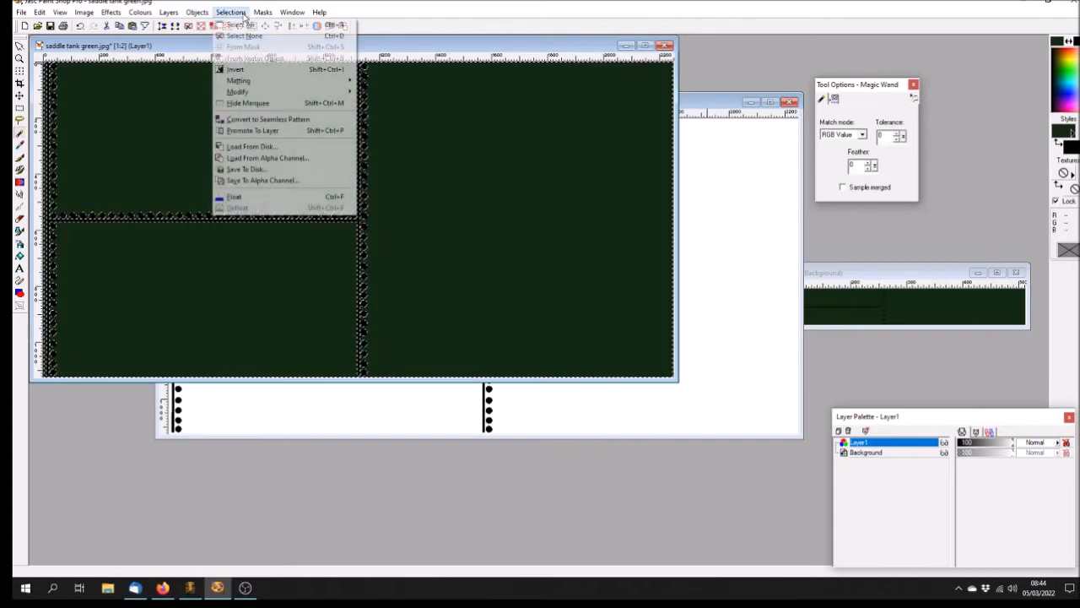
click(257, 69)
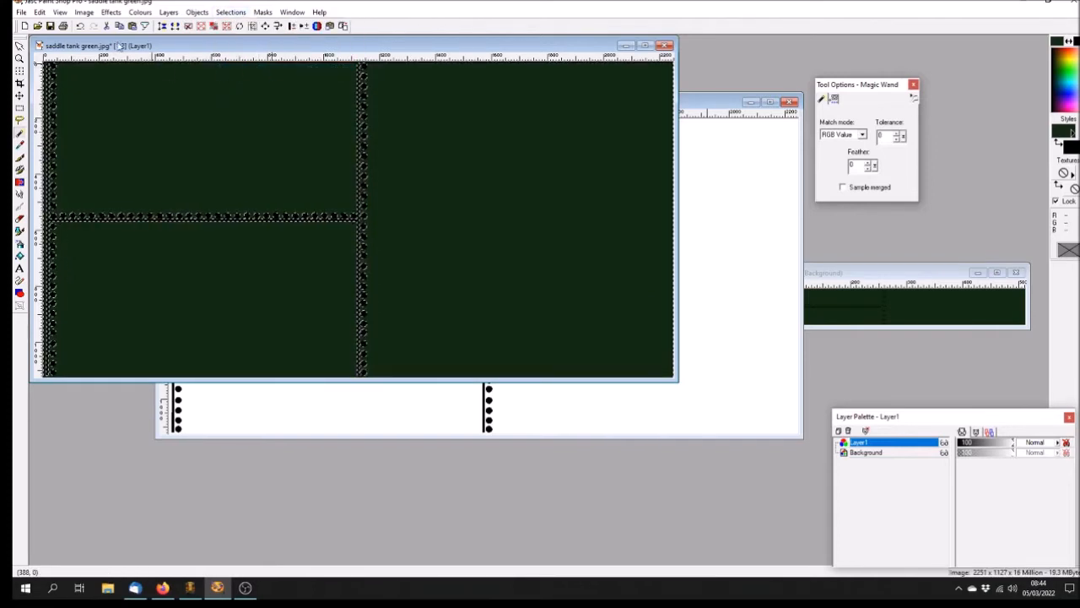
Step: Apply a black drop shadow with vertical offset 4, horizontal offset -1 and blur 5, keep only the shadow, and clear the selection
click(110, 12)
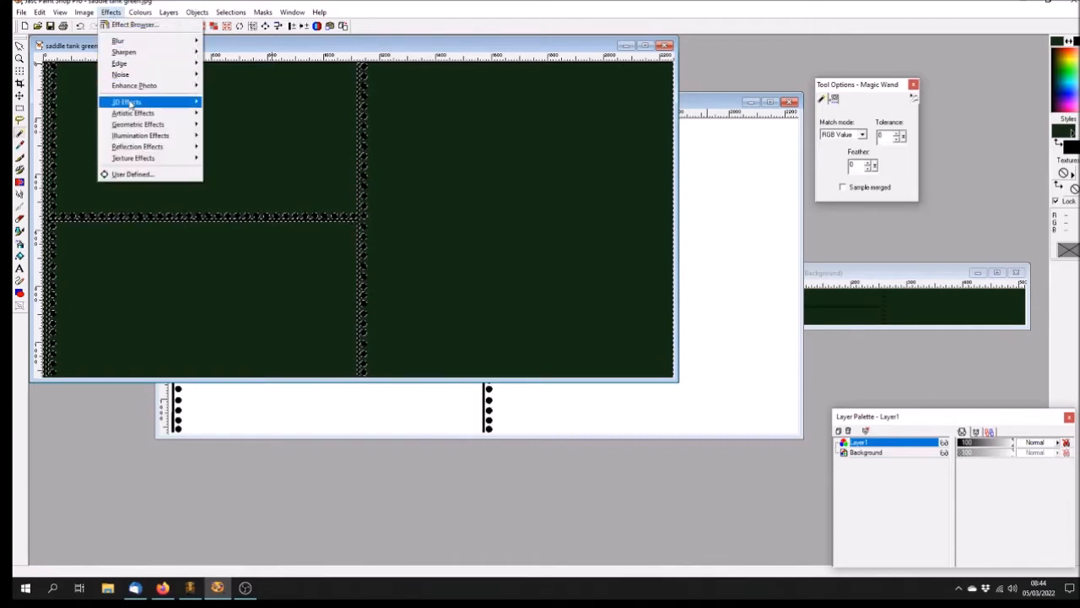
mouse_move(130, 103)
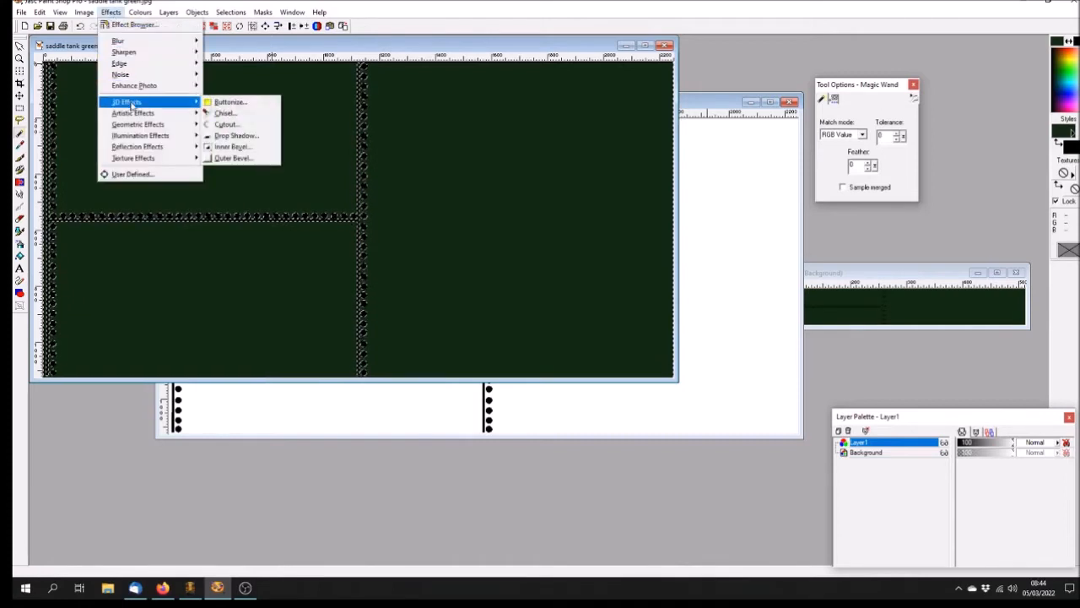
click(236, 136)
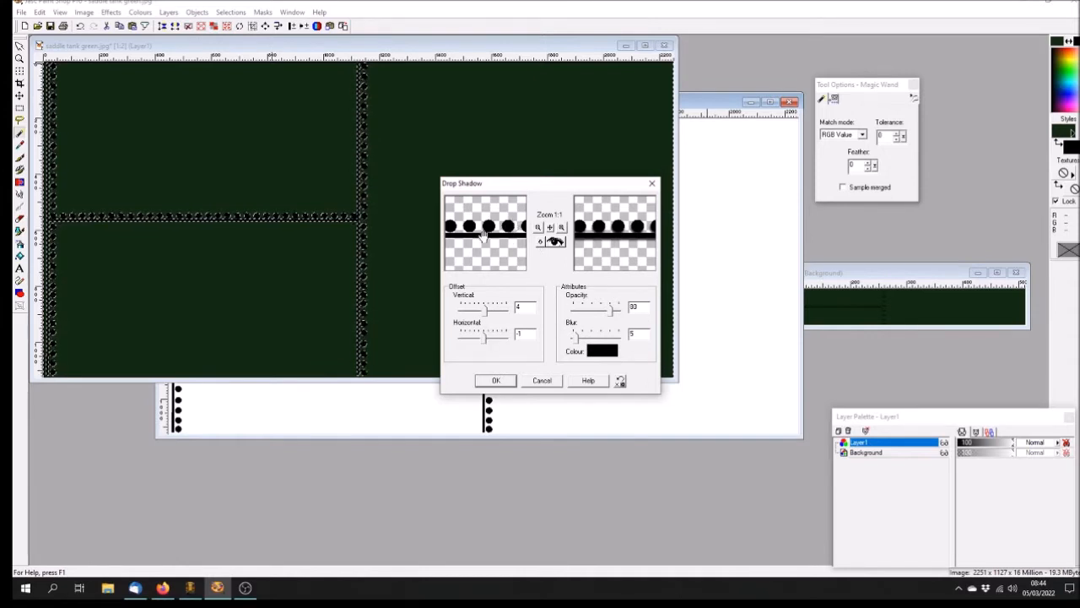
click(502, 381)
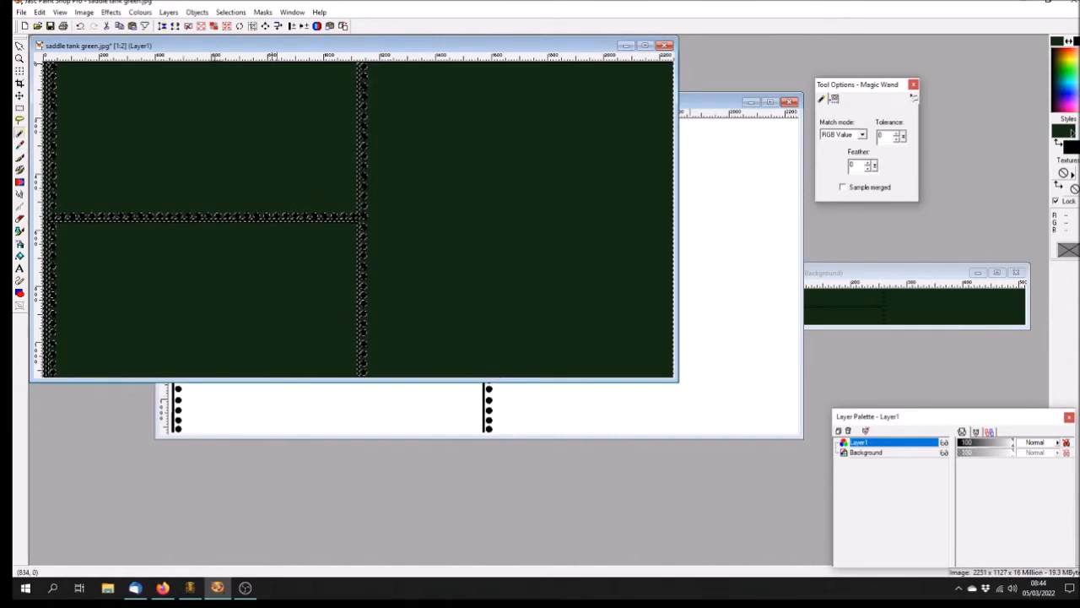
click(188, 27)
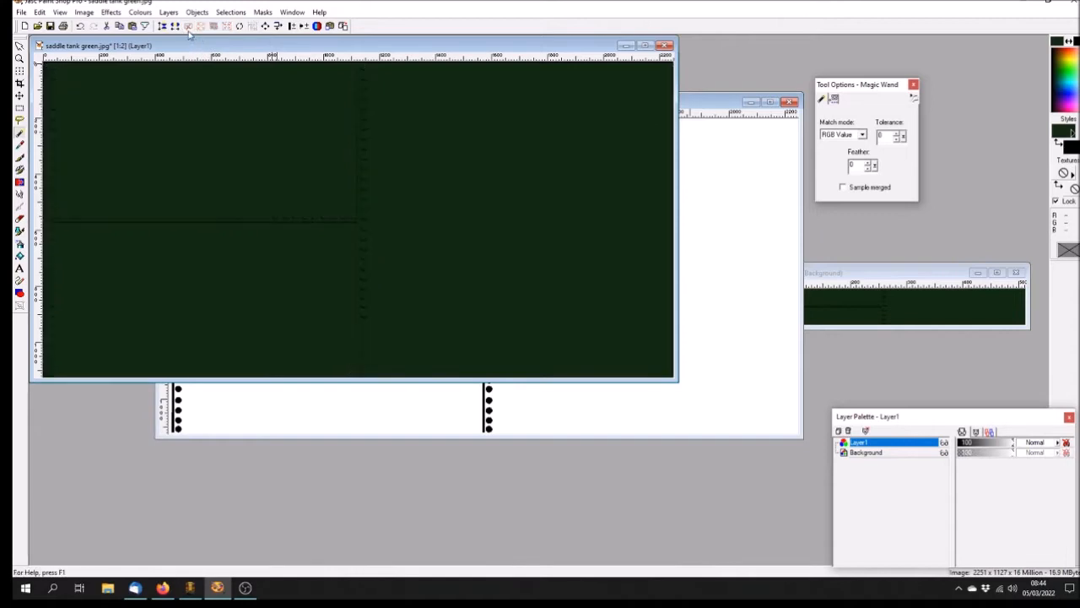
Step: Paste the rivets as another new layer in the green image and delete its white areas using the Magic Wand
click(39, 12)
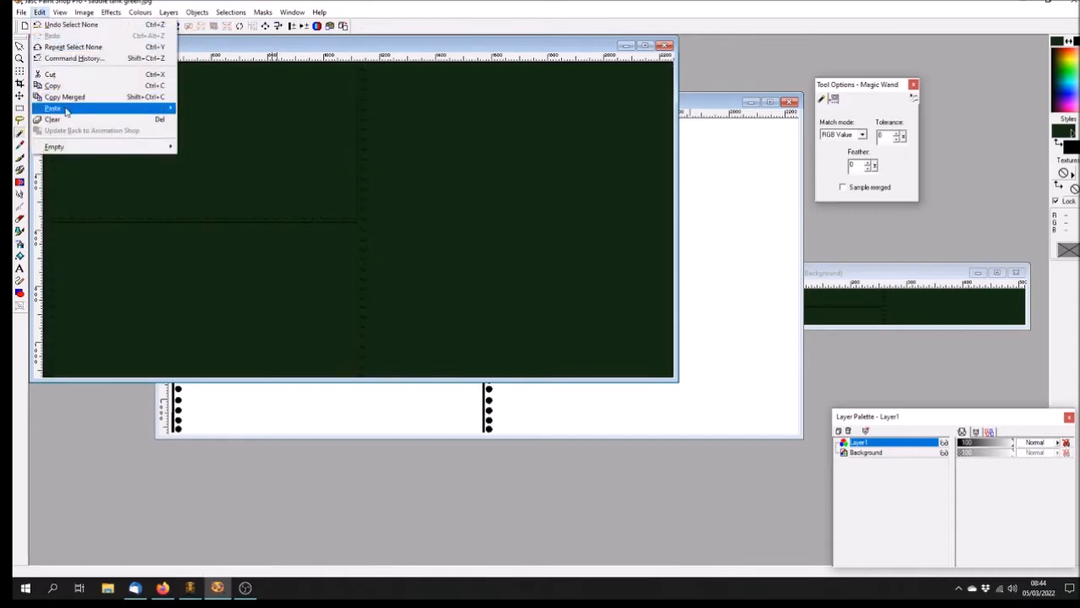
mouse_move(70, 111)
click(202, 121)
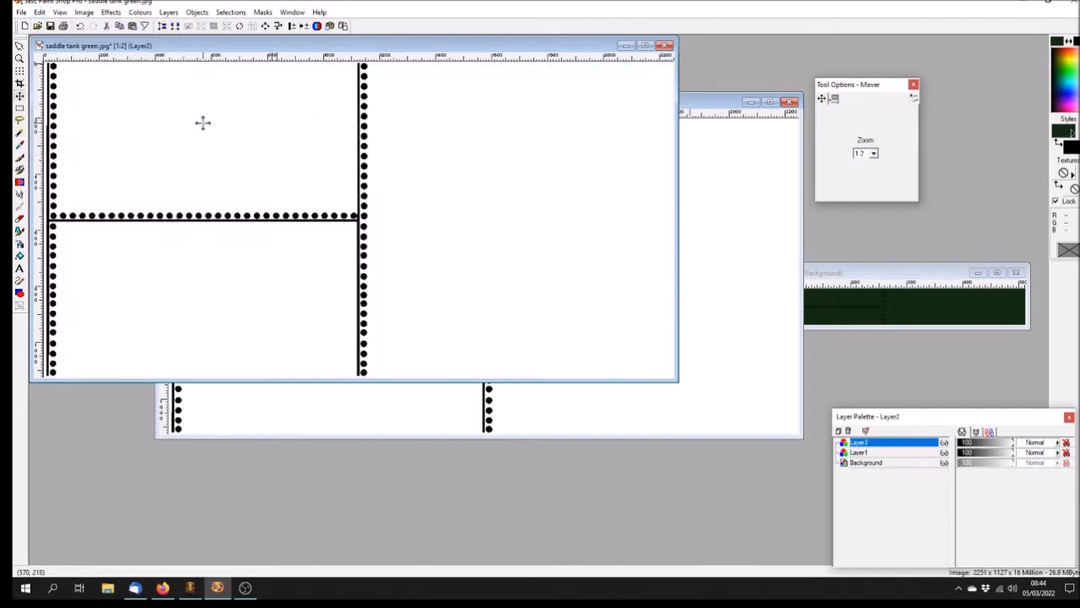
click(19, 137)
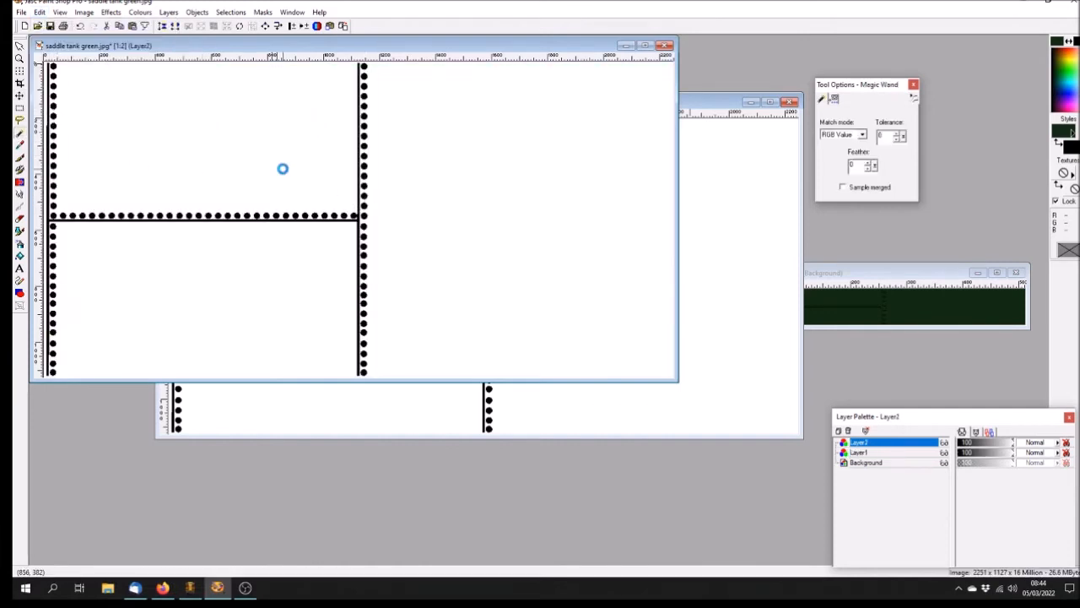
click(278, 168)
key(Delete)
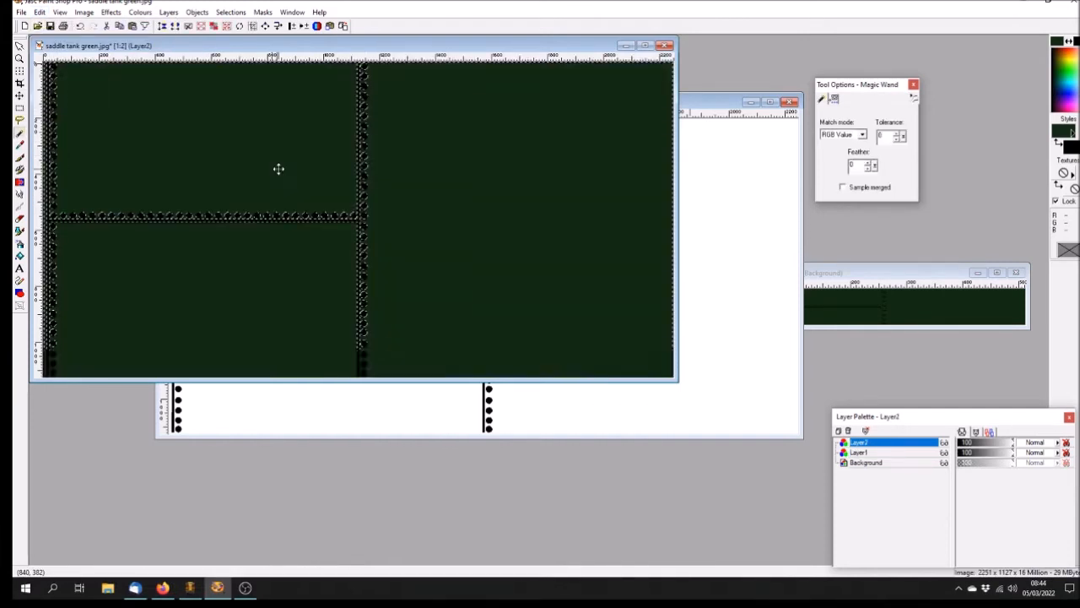
click(111, 12)
mouse_move(169, 101)
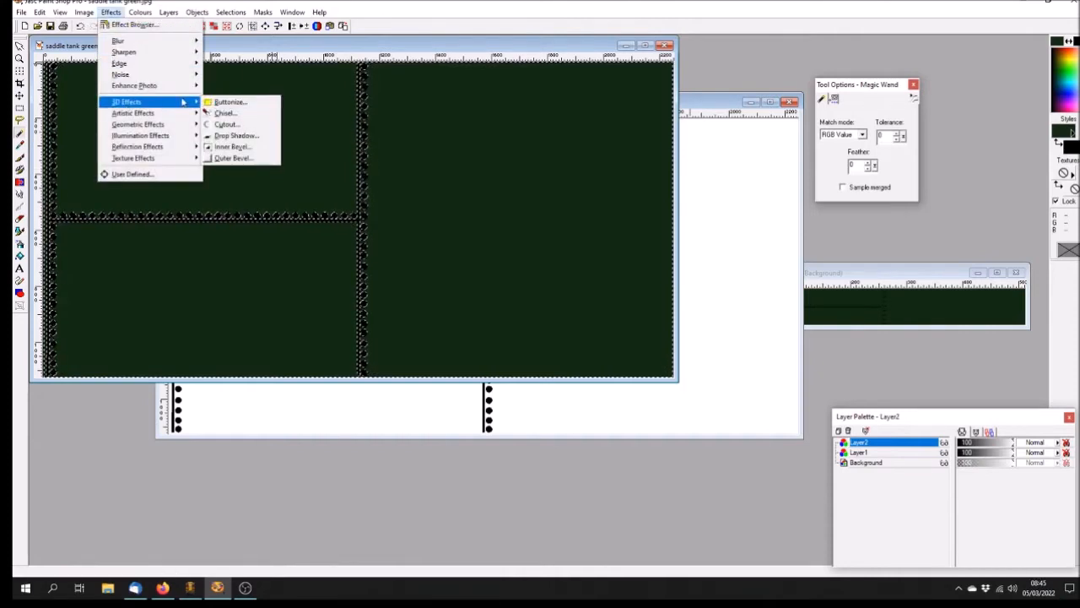
click(235, 135)
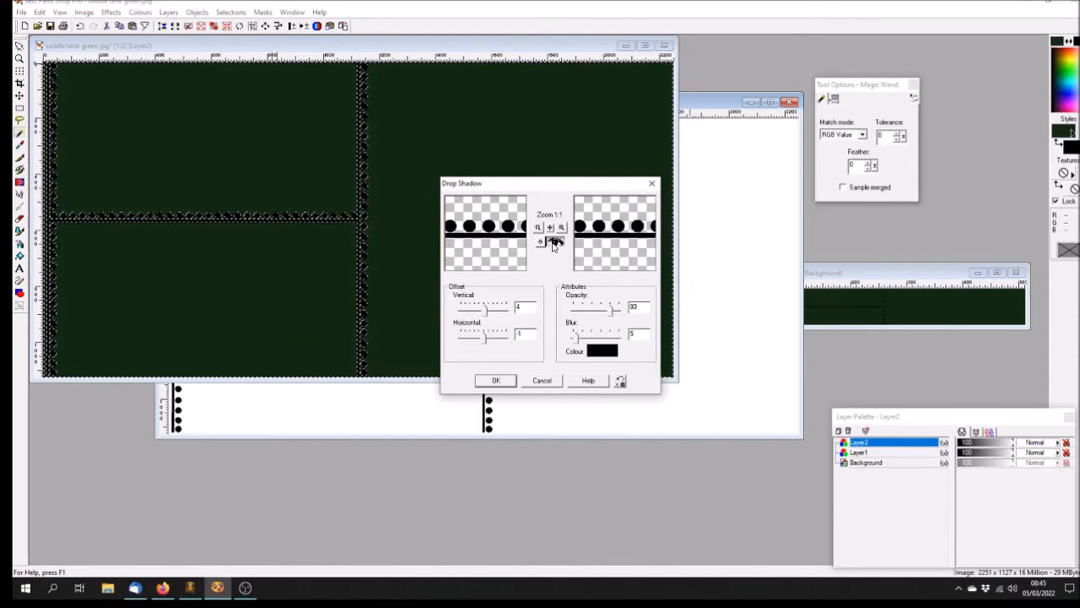
click(538, 380)
Step: Invert the selection on the second rivet layer, give it a black drop shadow with vertical offset 4 and blur 5, keep only the shadow, and deselect
click(230, 12)
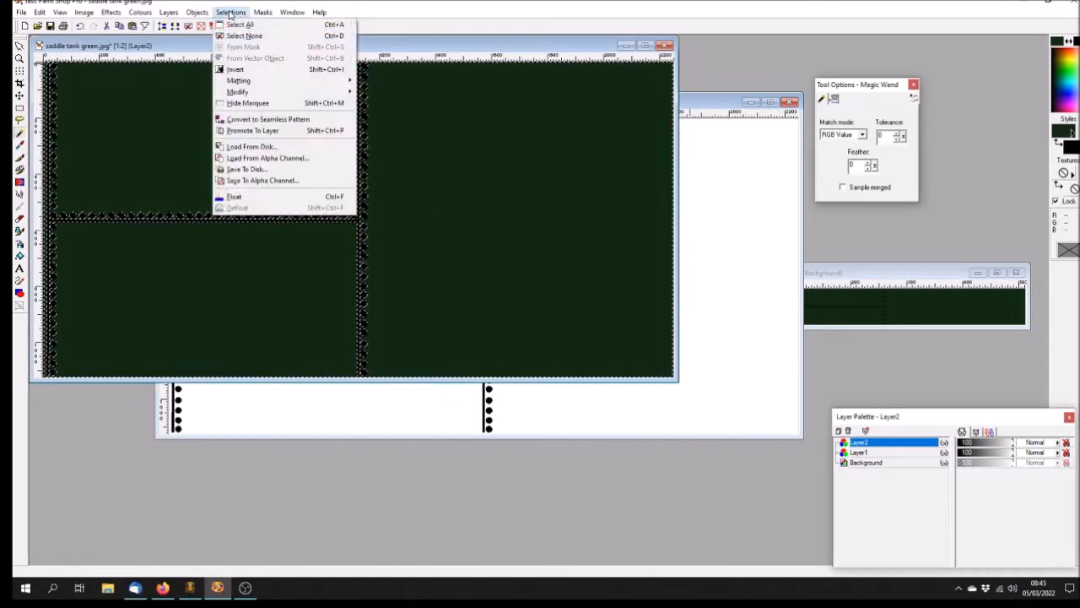
click(244, 67)
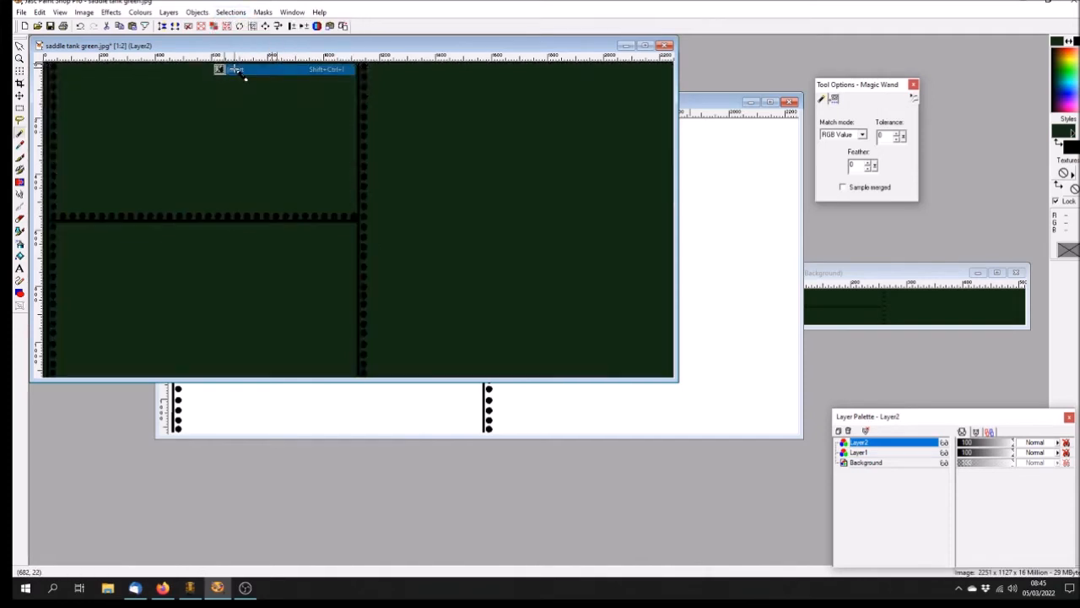
click(111, 12)
mouse_move(135, 102)
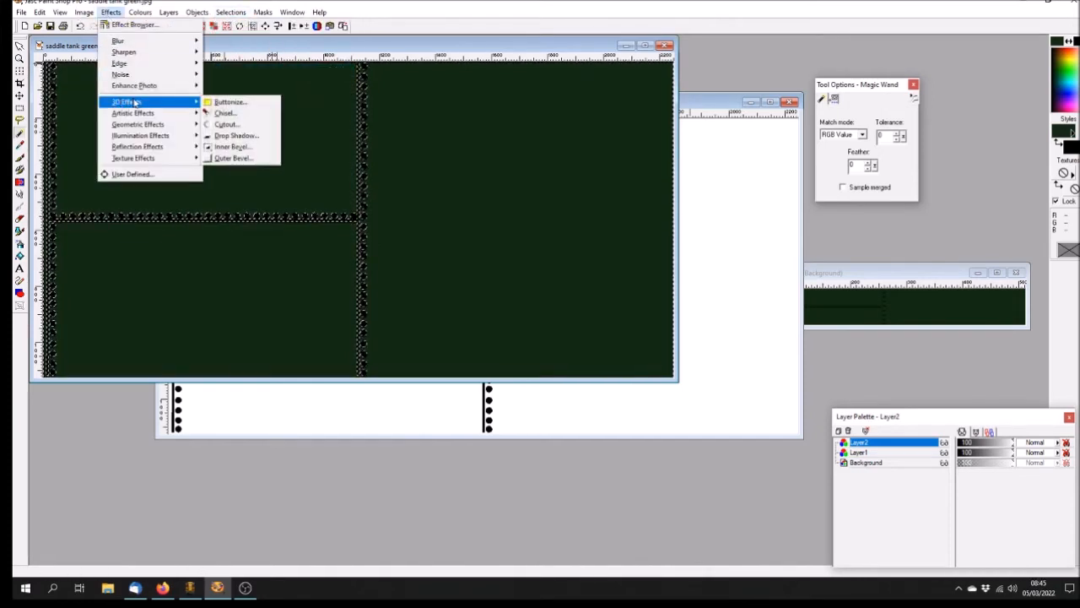
click(245, 136)
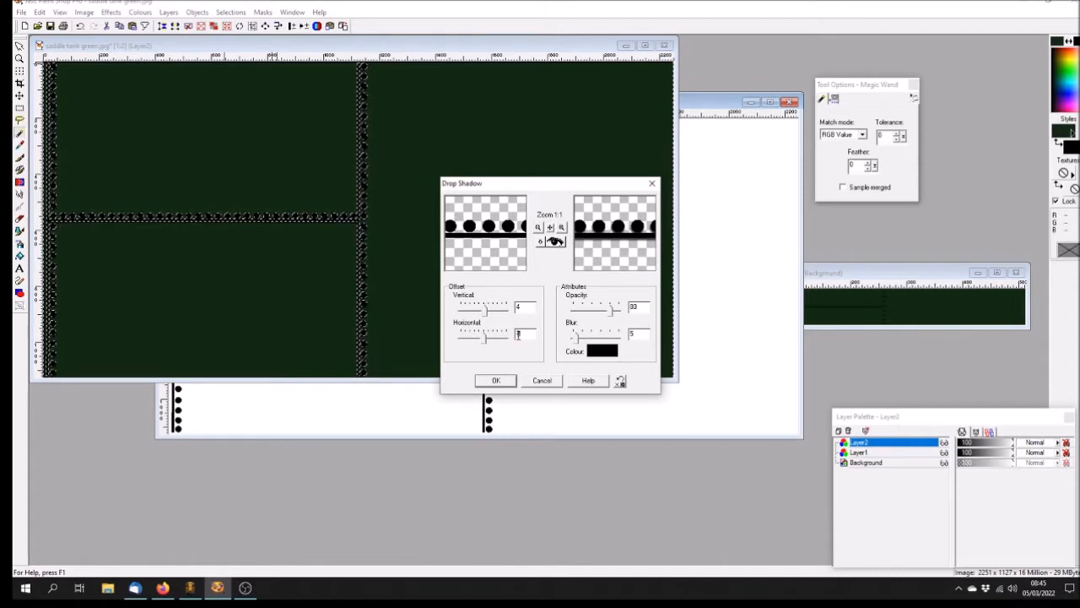
key(Return)
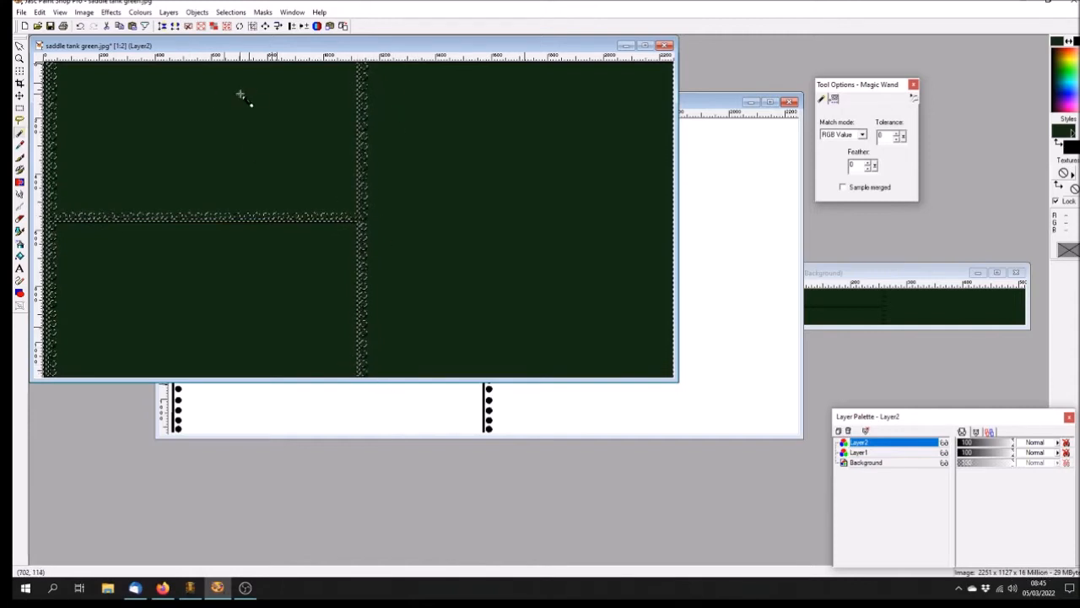
click(190, 26)
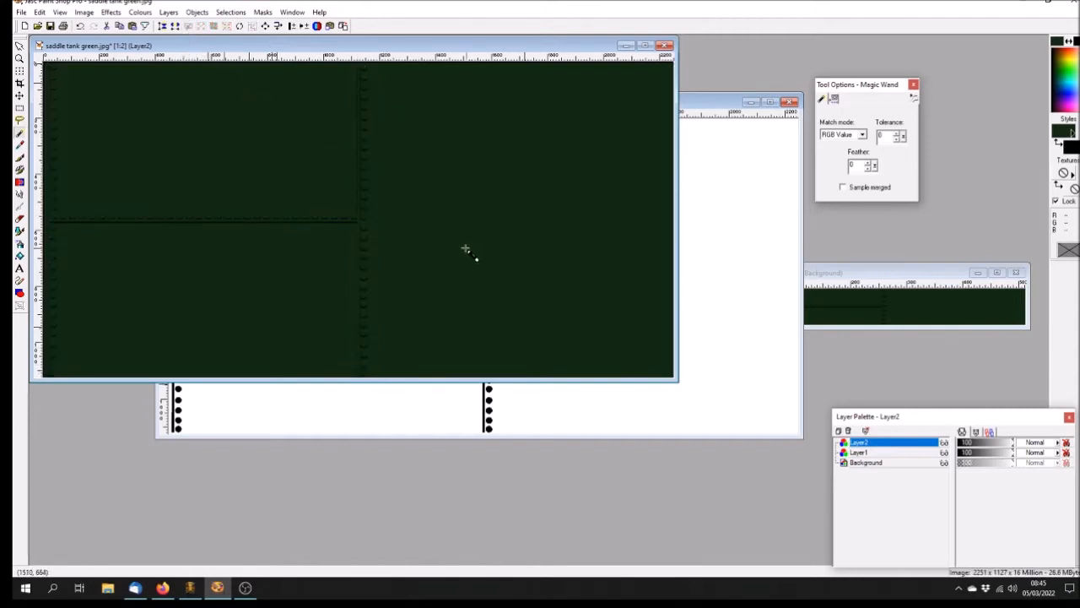
scroll(369, 208, up, 1)
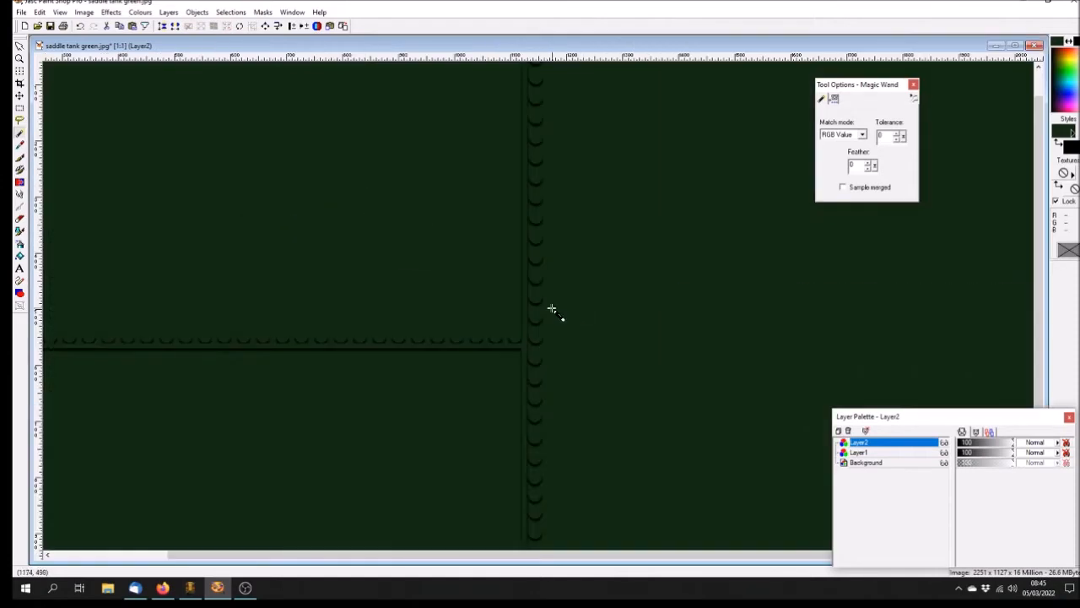
scroll(554, 311, up, 1)
scroll(512, 297, down, 2)
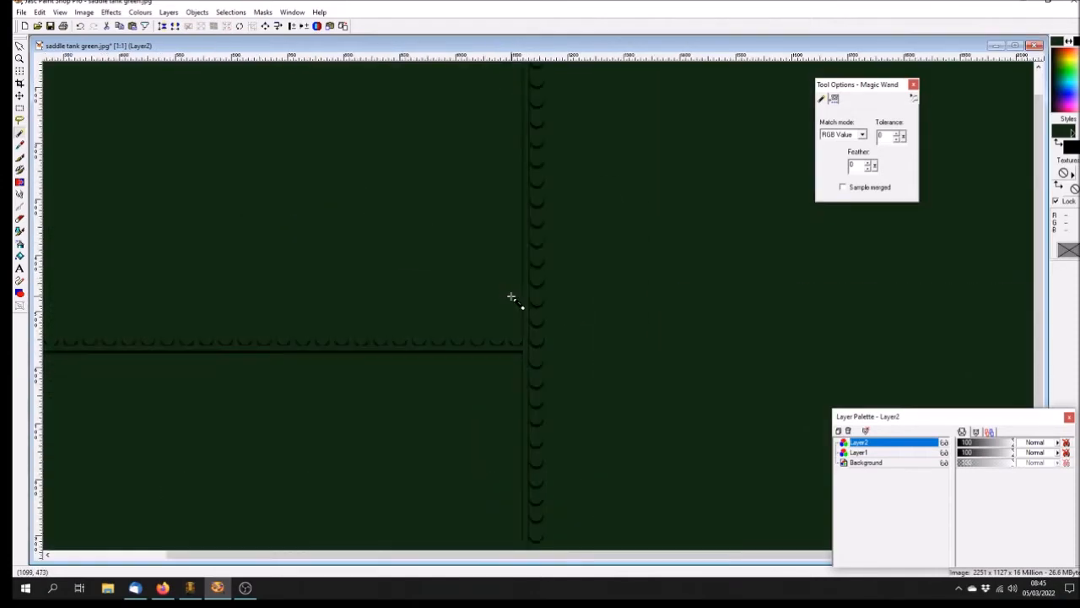
scroll(357, 260, up, 1)
scroll(357, 260, down, 1)
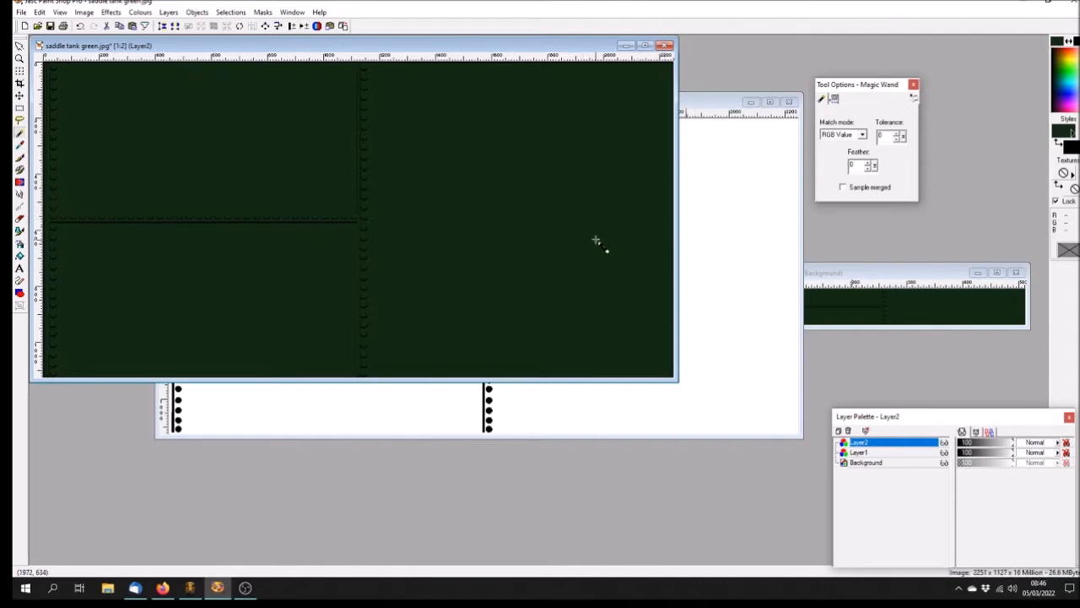
Step: Bring the saddle tank.tga image over the green layered image and examine its reduced rivet and seam detail at several magnifications
click(928, 276)
drag(927, 276, 297, 179)
scroll(297, 179, up, 1)
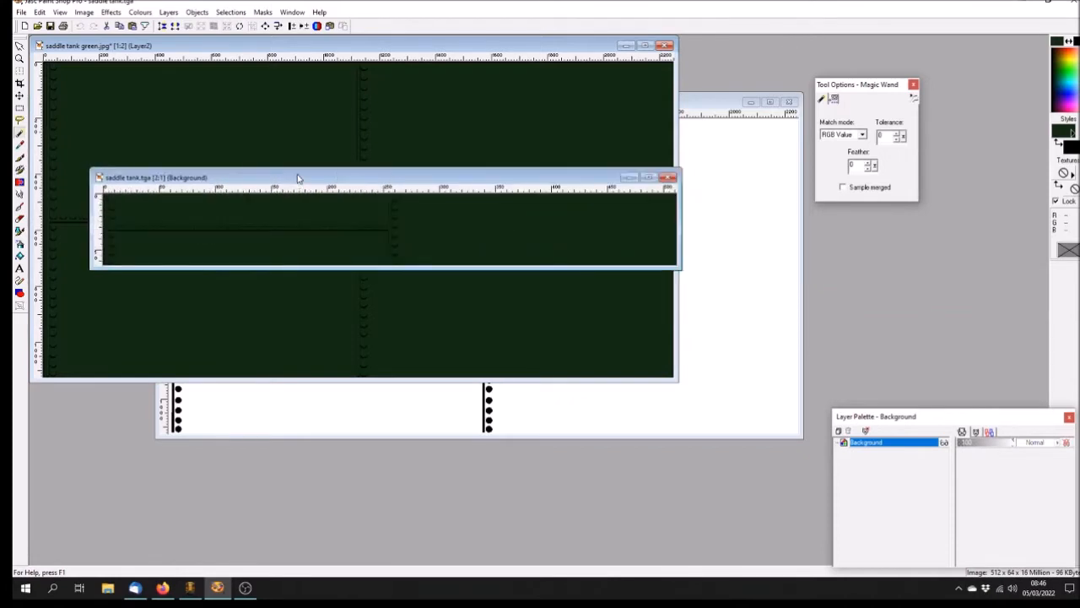
scroll(297, 179, up, 1)
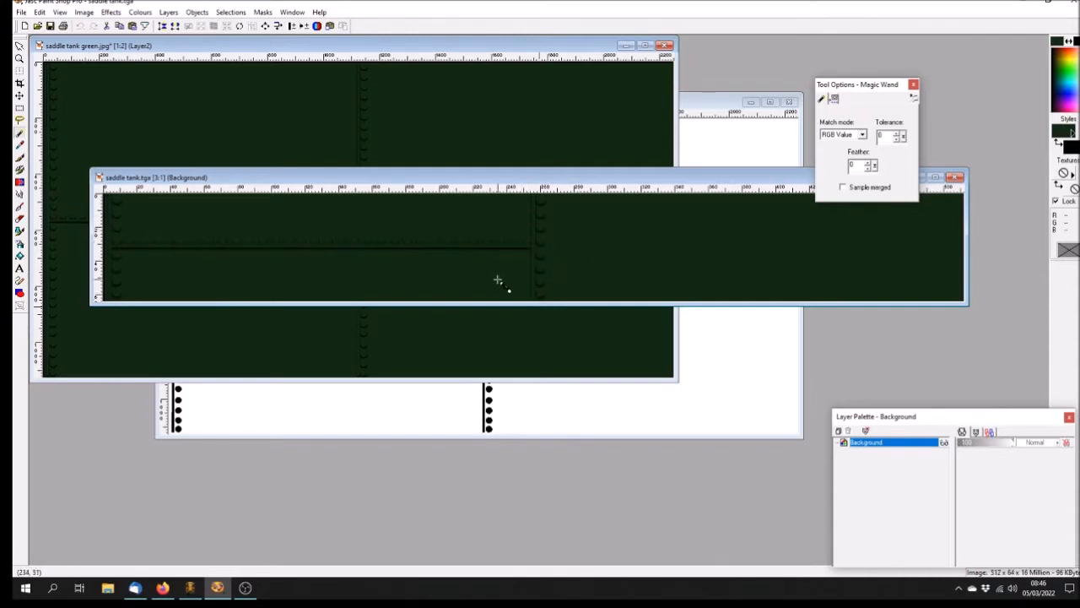
scroll(258, 199, down, 2)
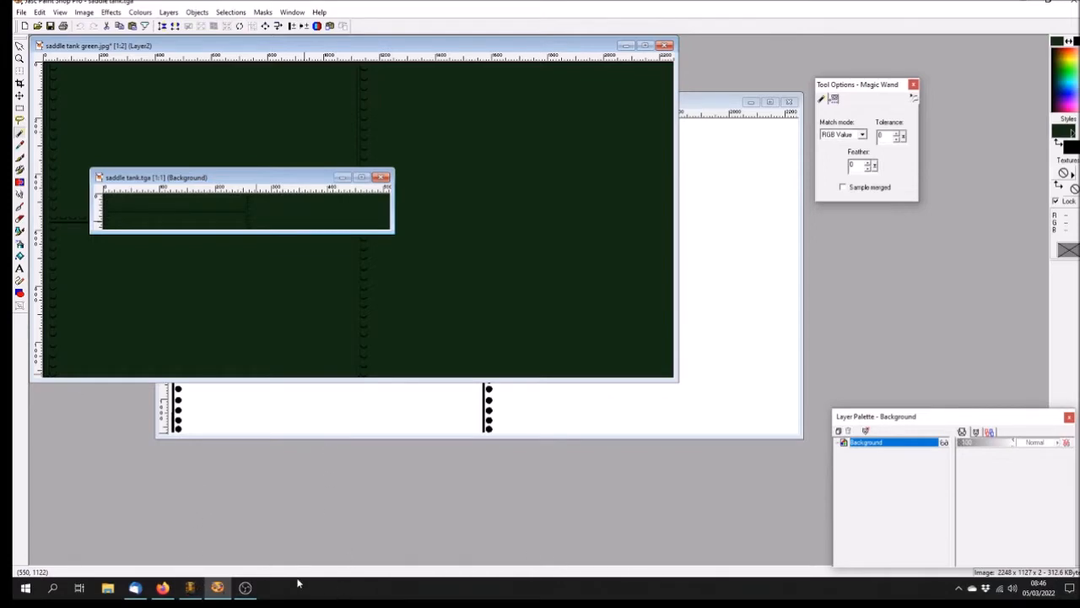
Step: Switch to gmax and examine the riveted green texture on the saddle tank model
click(191, 591)
mouse_move(631, 383)
mouse_down()
mouse_move(622, 410)
mouse_move(635, 408)
mouse_up()
scroll(646, 390, up, 6)
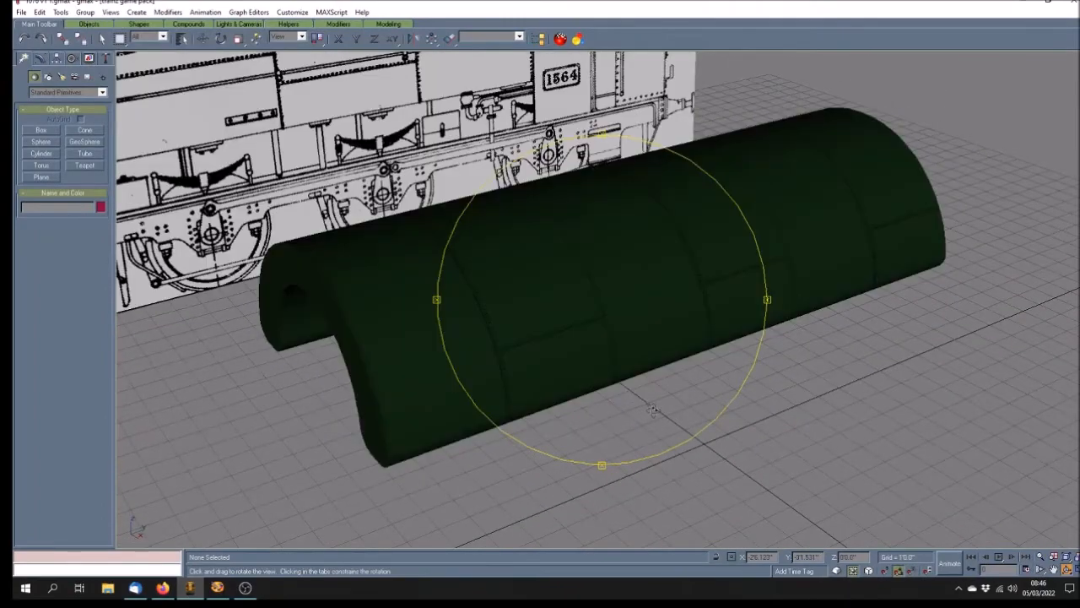
mouse_move(653, 410)
mouse_down()
mouse_move(646, 403)
mouse_move(650, 410)
mouse_up()
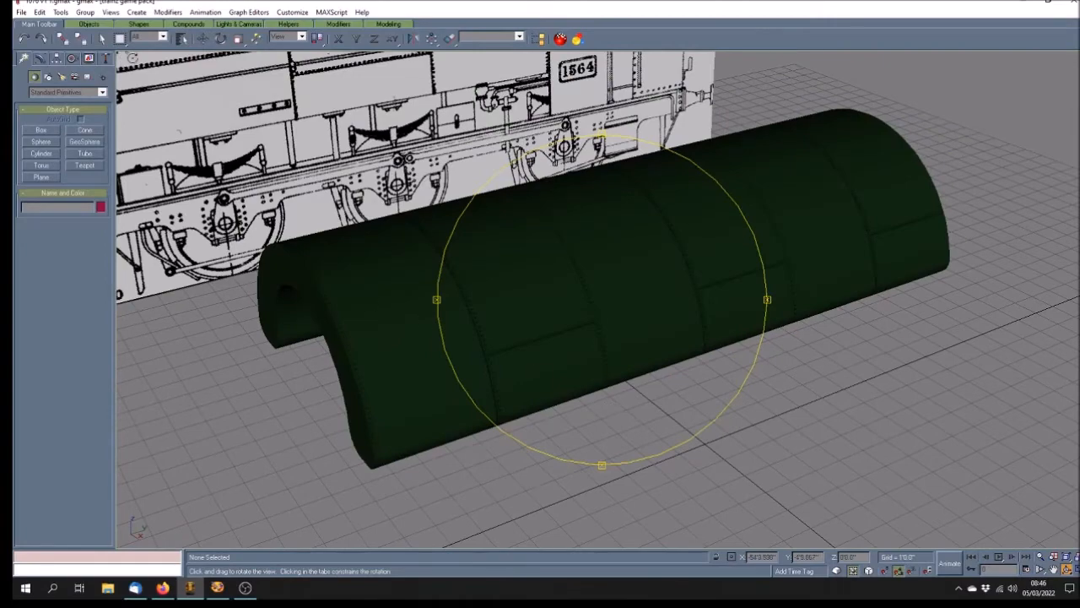
Step: Show the perspective view in wireframe and examine the saddle tank's mesh structure from several angles
right_click(132, 57)
click(165, 77)
drag(540, 366, 580, 351)
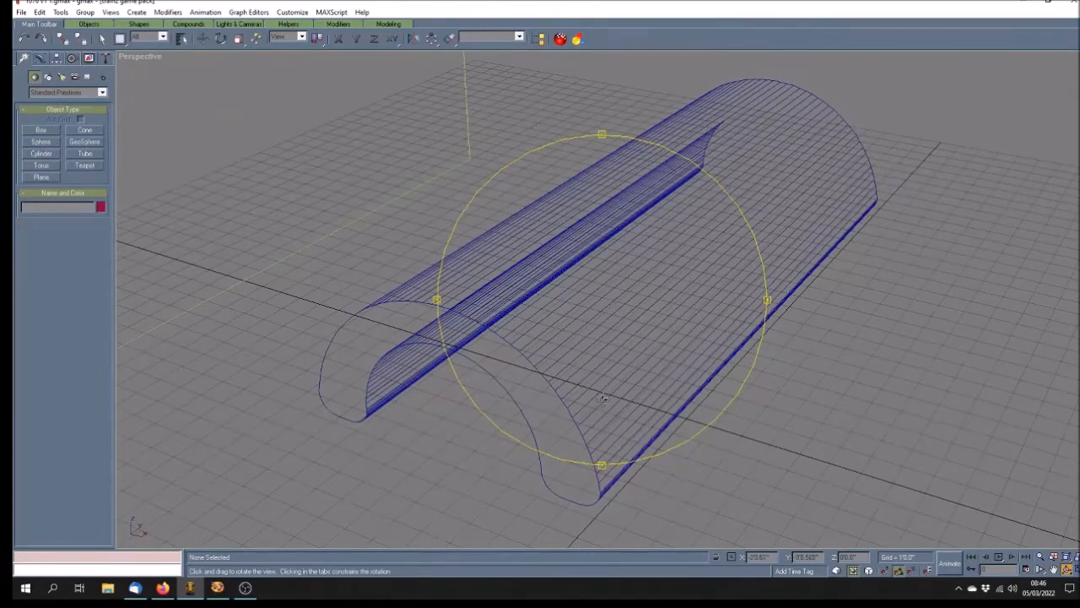
drag(557, 331, 535, 370)
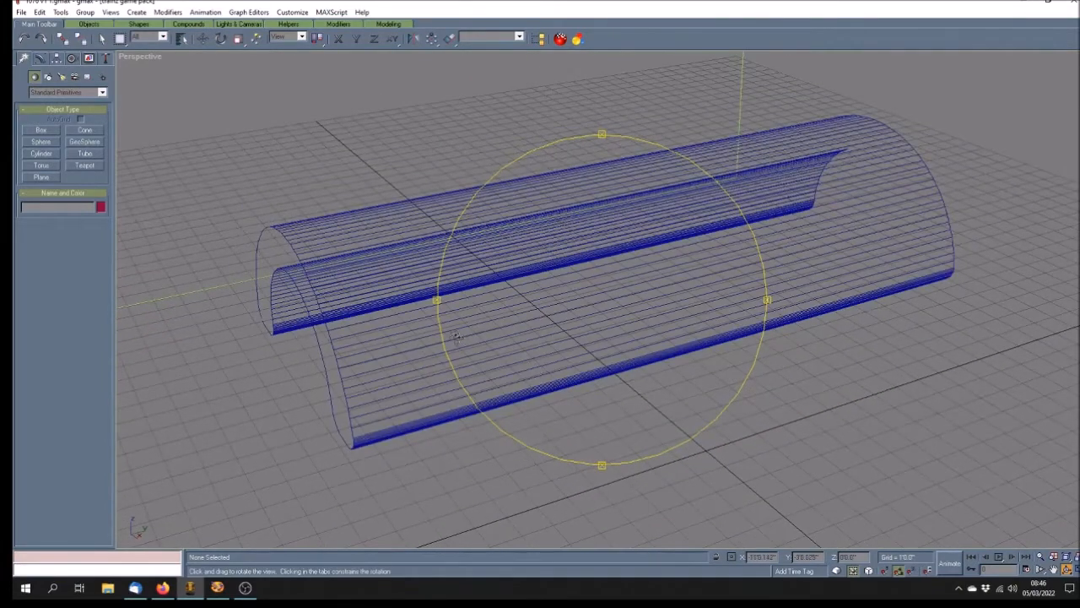
drag(457, 339, 450, 333)
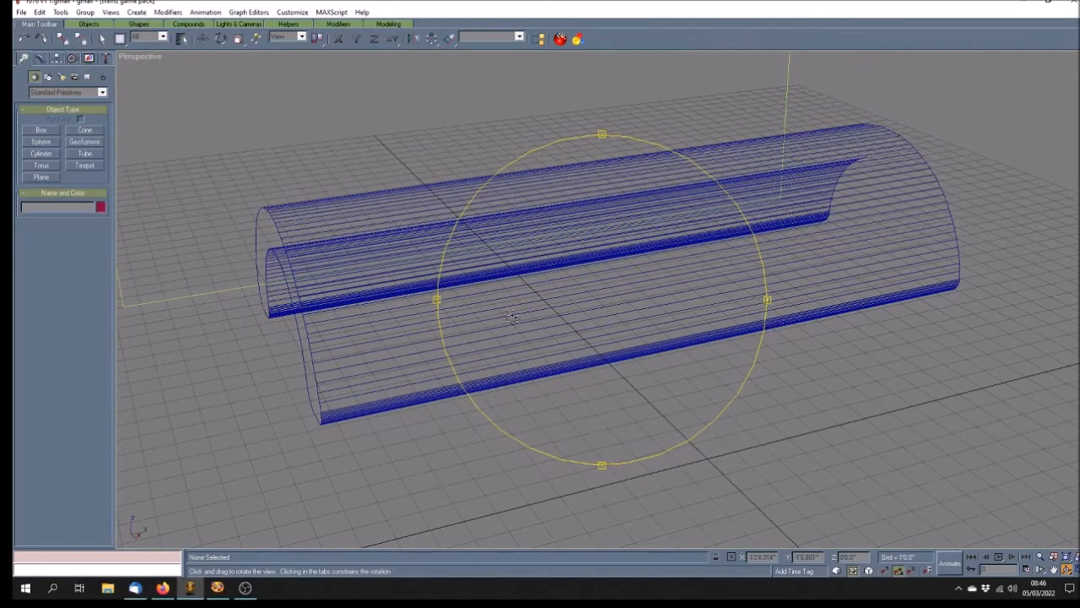
drag(740, 296, 640, 302)
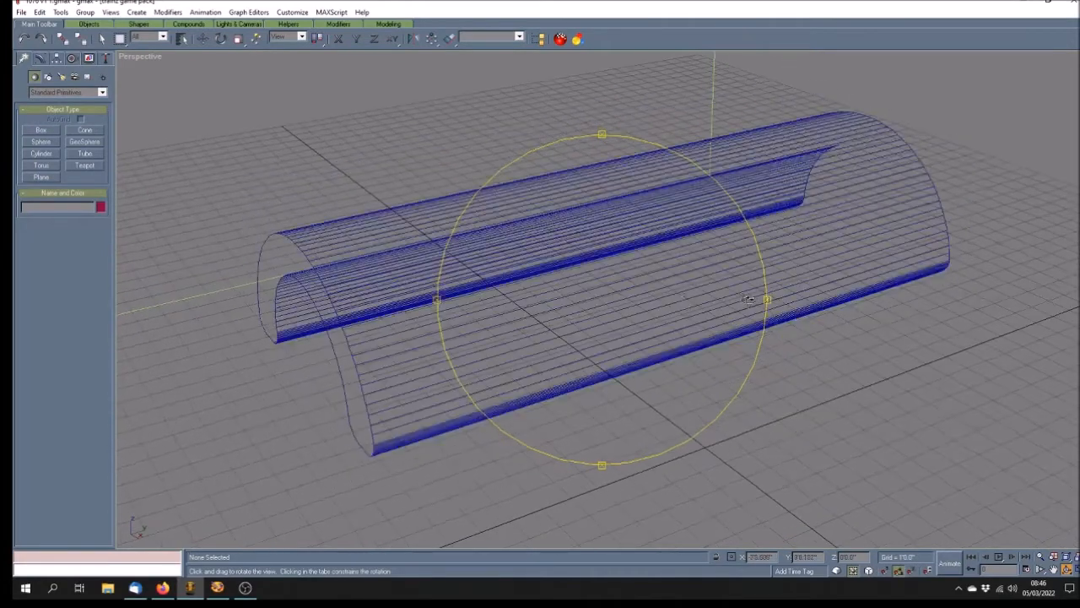
drag(582, 302, 571, 294)
Step: Select the saddle tank, restore the shaded textured display, and activate face selection in its Unwrap UVW modifier
click(102, 39)
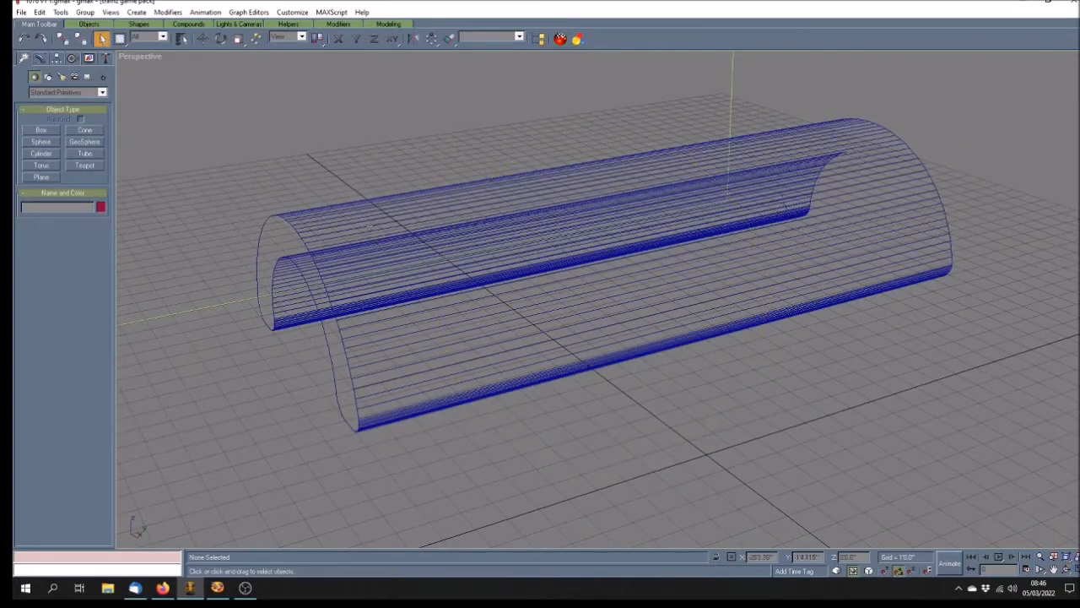
click(367, 227)
click(41, 59)
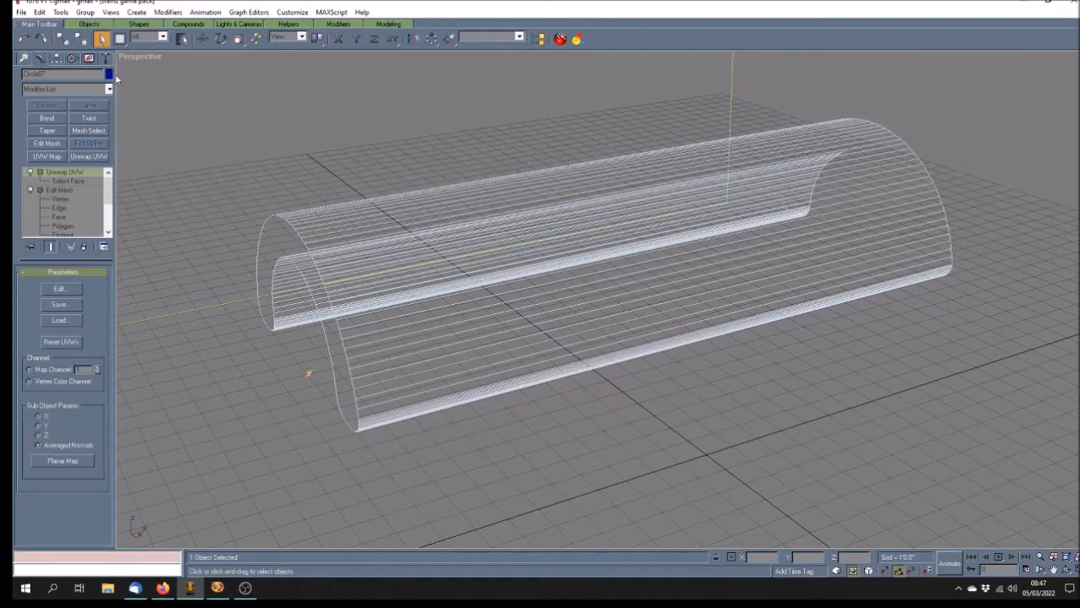
right_click(143, 61)
click(190, 65)
click(96, 182)
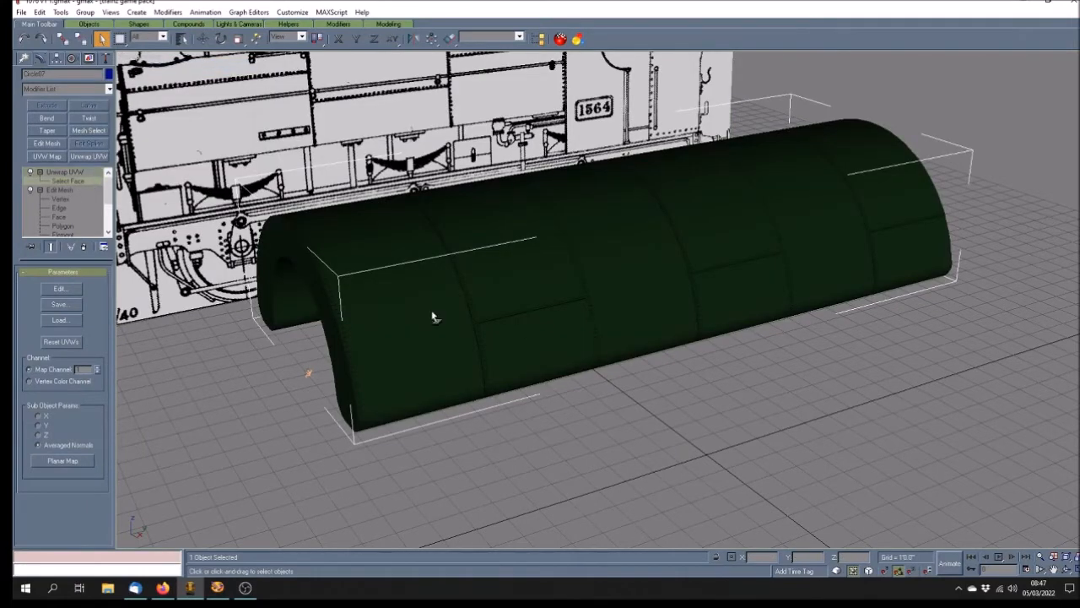
Step: Show only the UVs of the long narrow face along the tank's crown in the UV editor, over Map #36
click(1066, 570)
drag(599, 335, 629, 349)
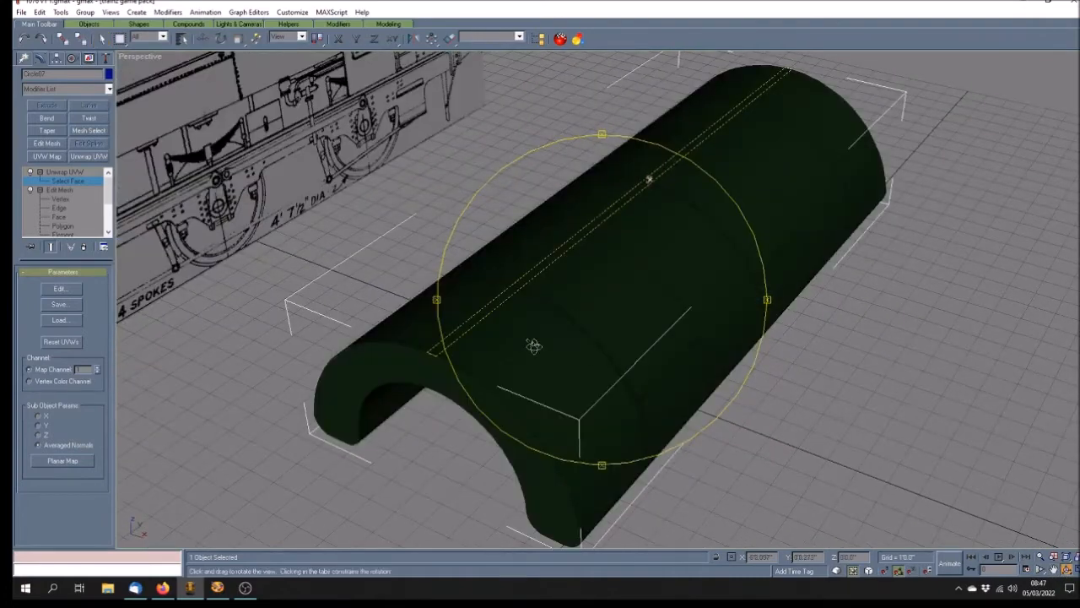
click(58, 289)
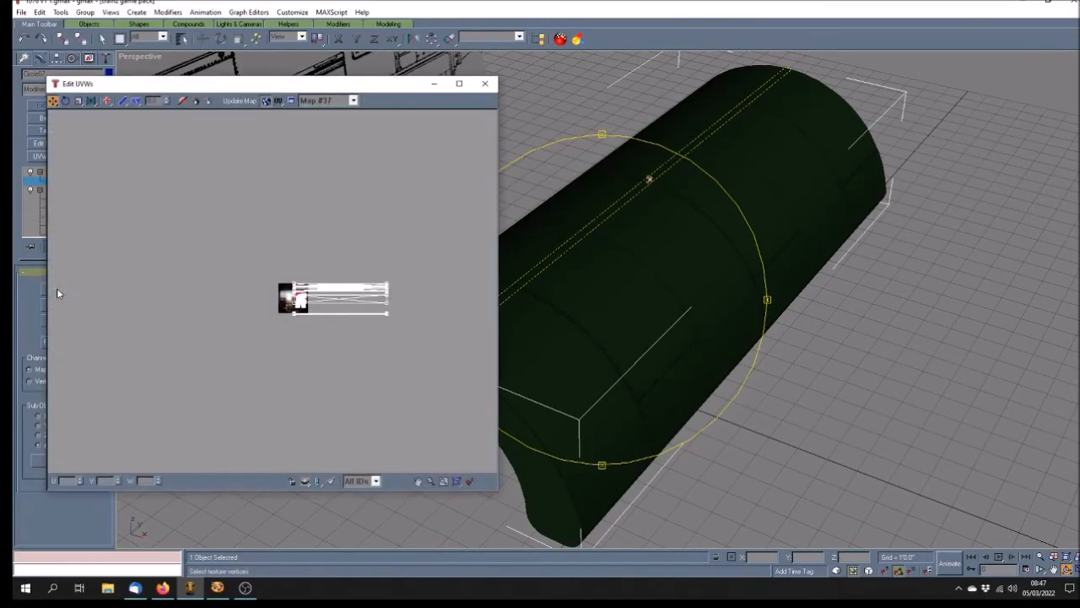
click(330, 483)
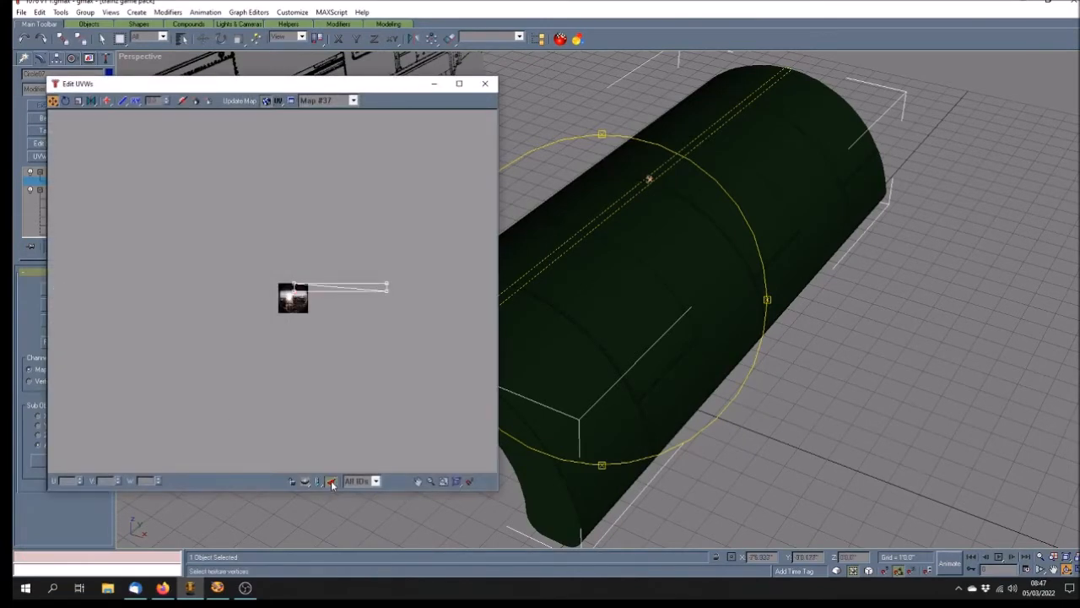
click(354, 102)
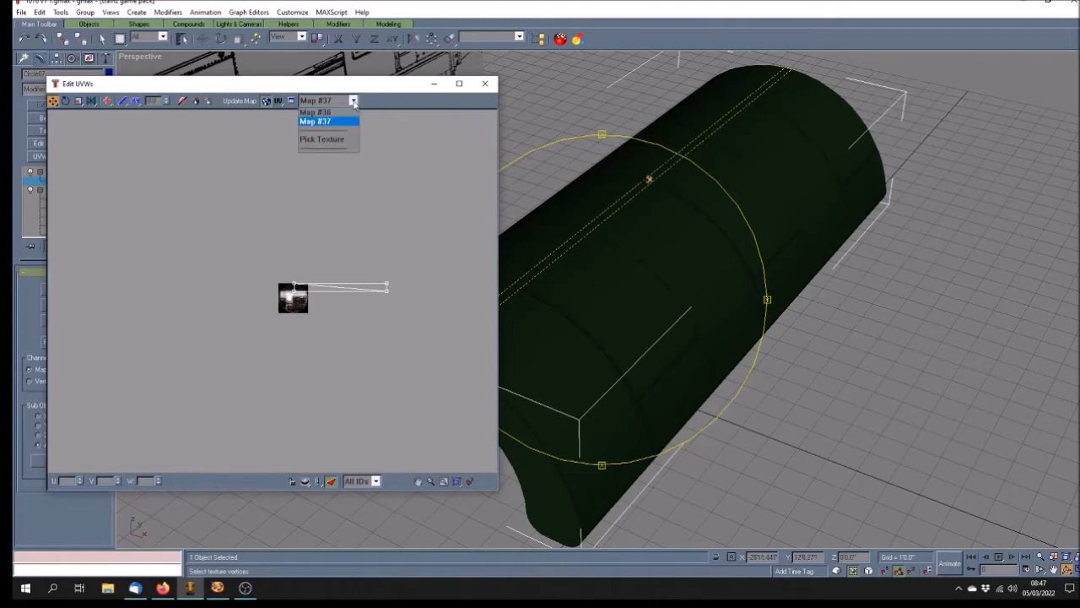
click(346, 111)
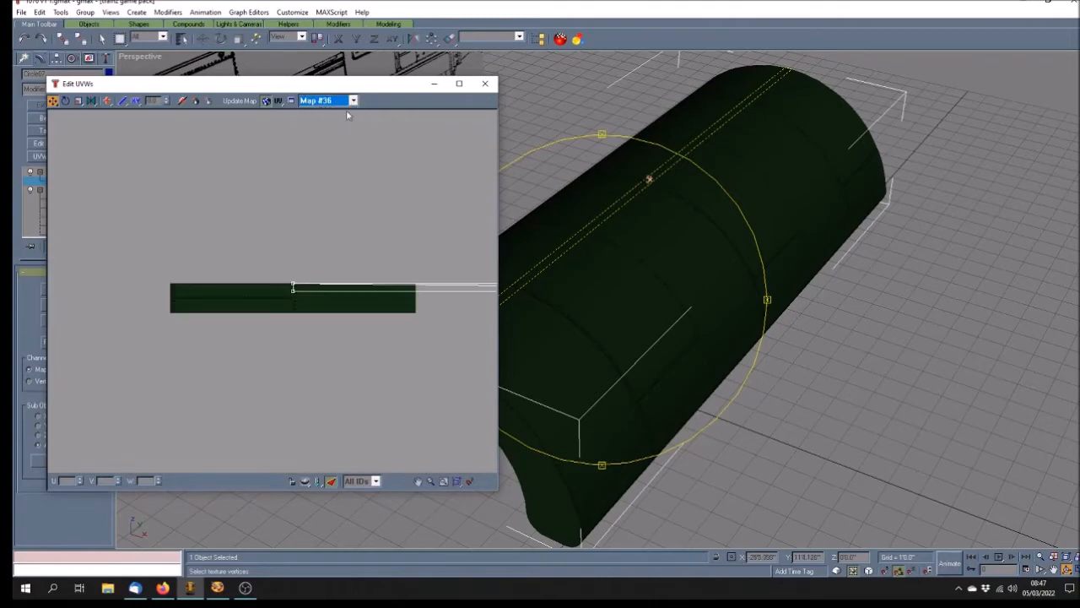
Step: Examine how the crown face's UVs lie over the texture, from the central rivet seam to beyond the image edge
click(420, 482)
drag(356, 315, 166, 295)
scroll(281, 303, up, 5)
scroll(257, 293, down, 8)
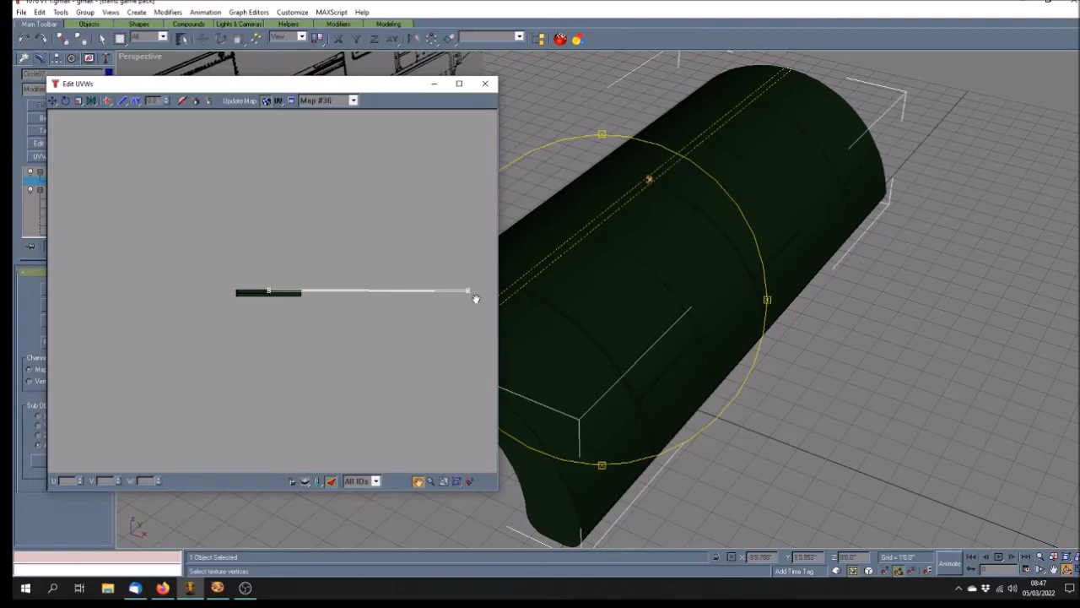
drag(282, 296, 242, 296)
scroll(237, 293, up, 4)
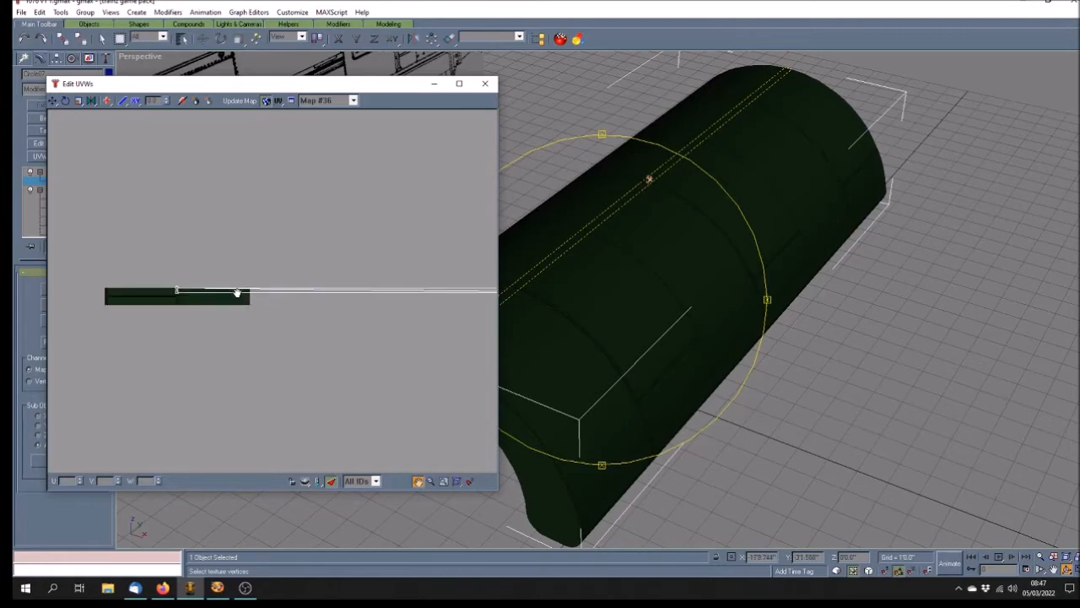
drag(135, 298, 315, 281)
scroll(225, 275, up, 2)
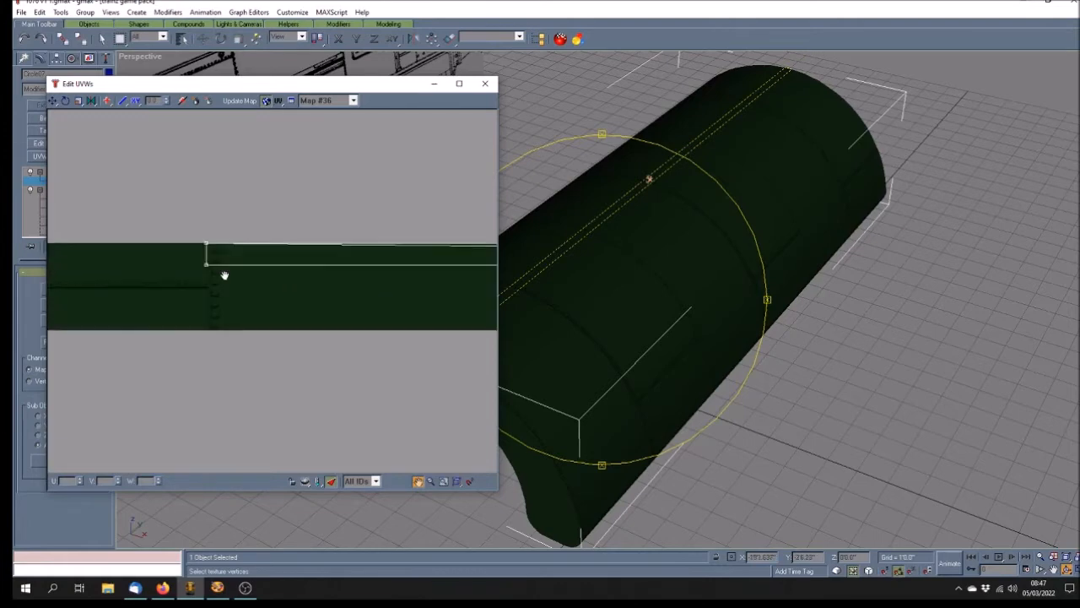
drag(237, 264, 442, 282)
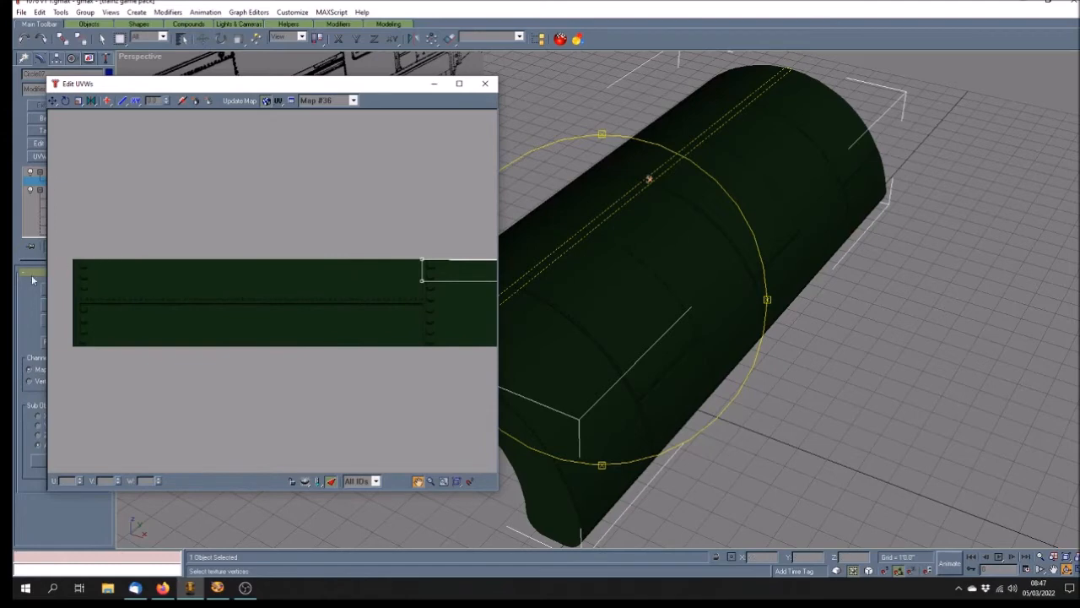
drag(433, 271, 364, 259)
scroll(365, 259, up, 1)
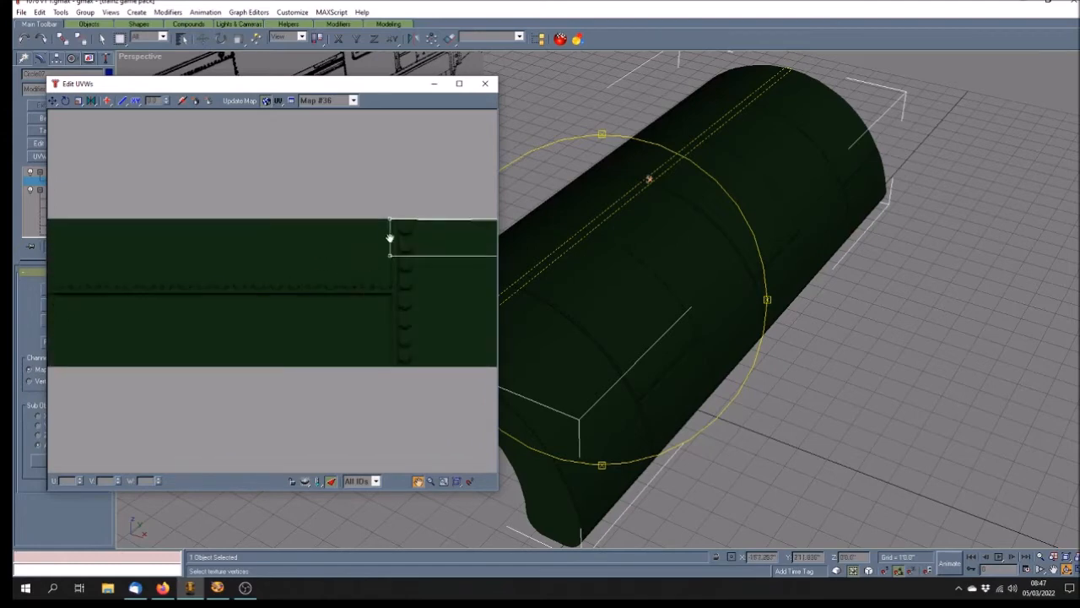
Step: Pick the crown face's upper UV corner vertex at the central rivet seam, and close the UV editor
click(52, 100)
click(389, 219)
scroll(322, 252, down, 4)
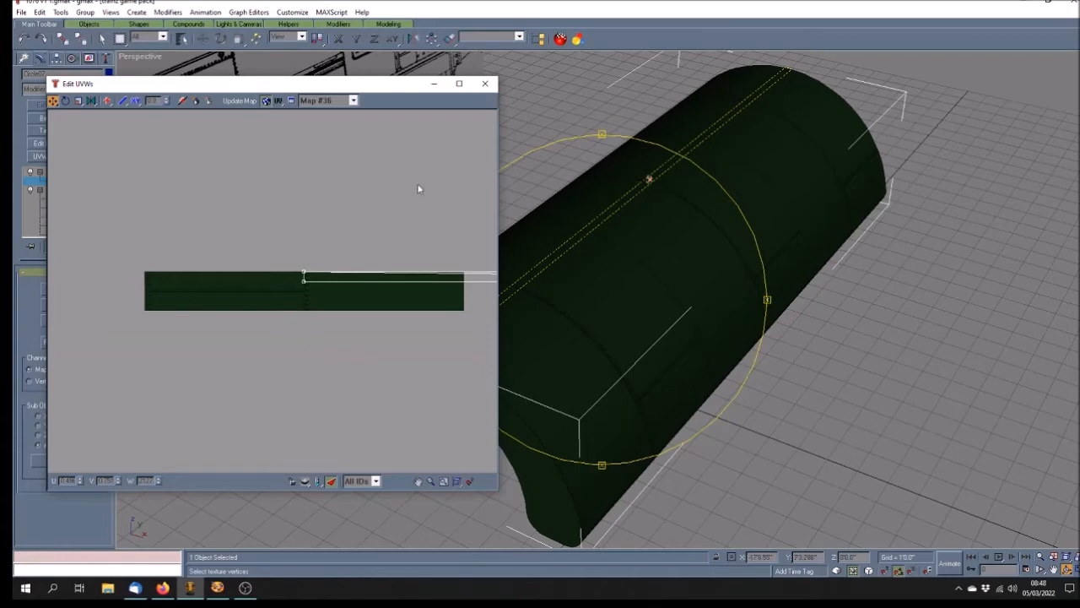
click(487, 85)
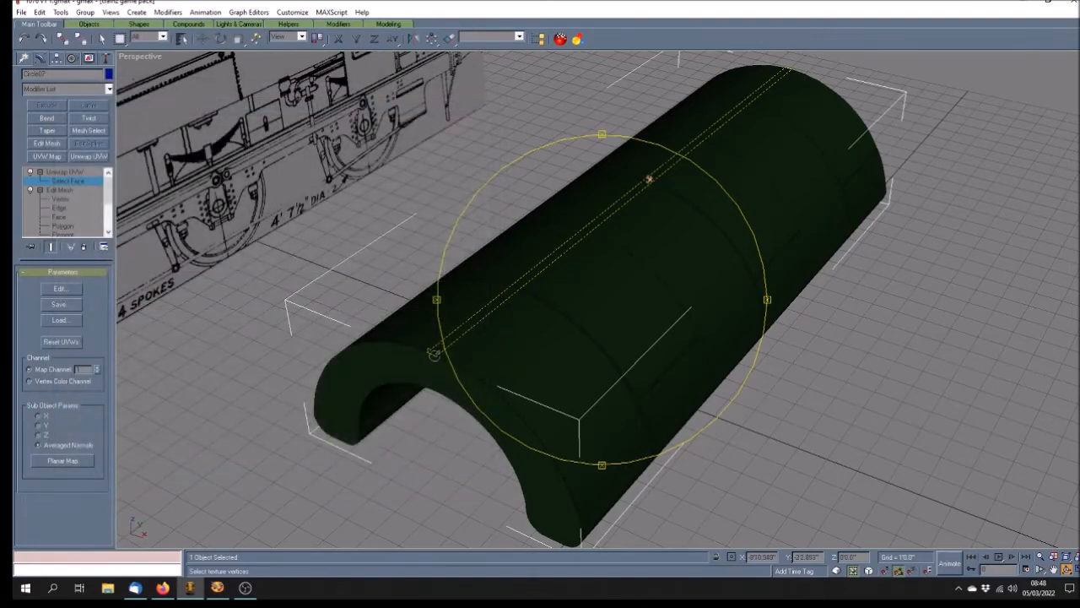
Step: Examine the repeating rivets and seams on the tank from above and from the side, and leave face selection
scroll(506, 327, up, 3)
key(F3)
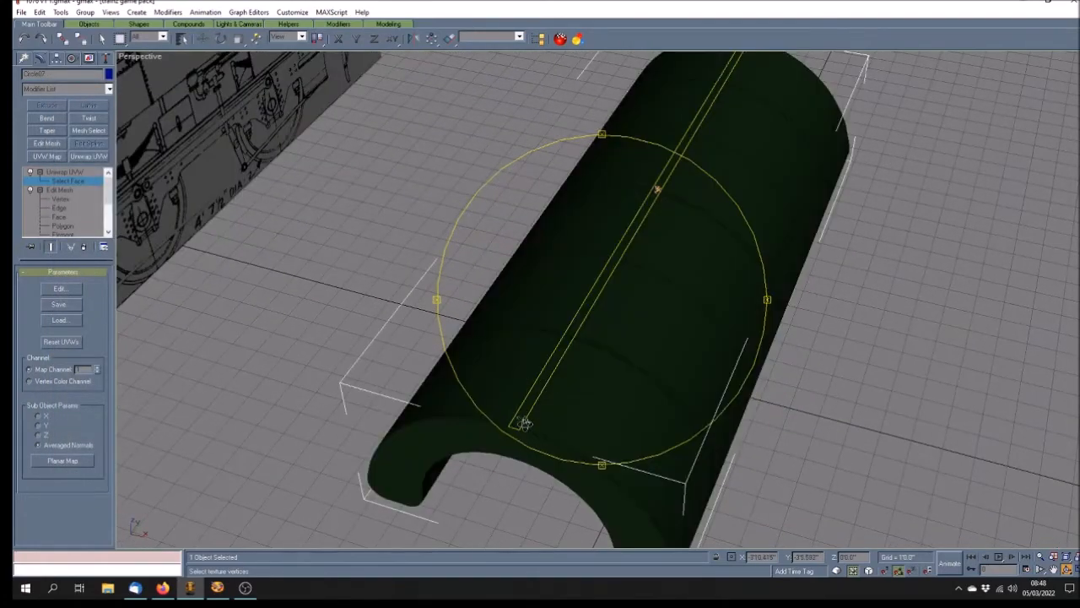
key(F3)
key(F3)
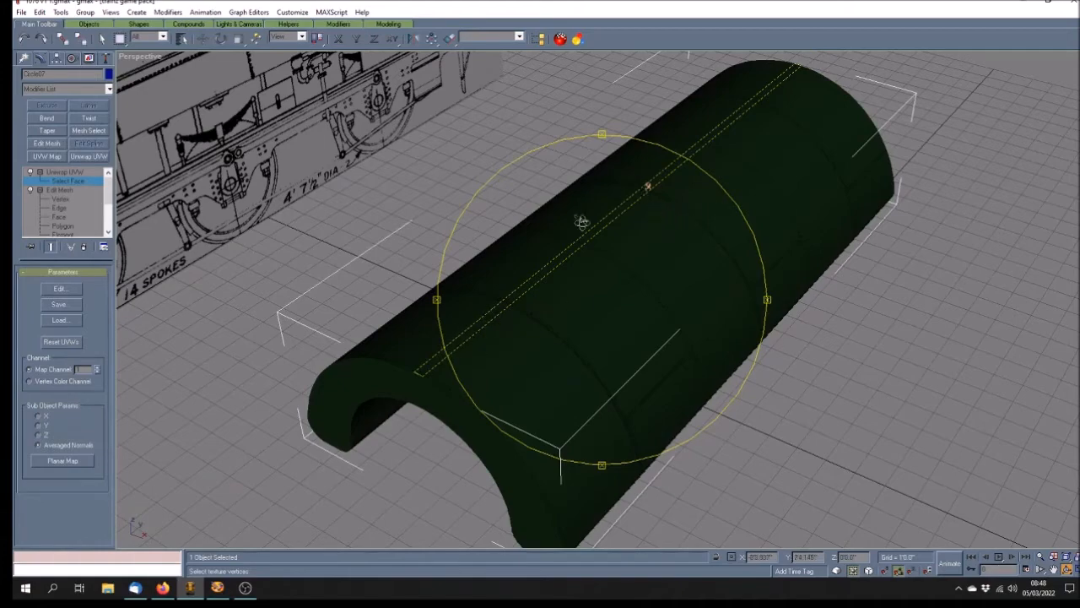
drag(667, 254, 574, 277)
mouse_move(656, 248)
mouse_down()
mouse_move(636, 273)
mouse_move(667, 270)
mouse_move(638, 279)
mouse_up()
drag(513, 287, 413, 285)
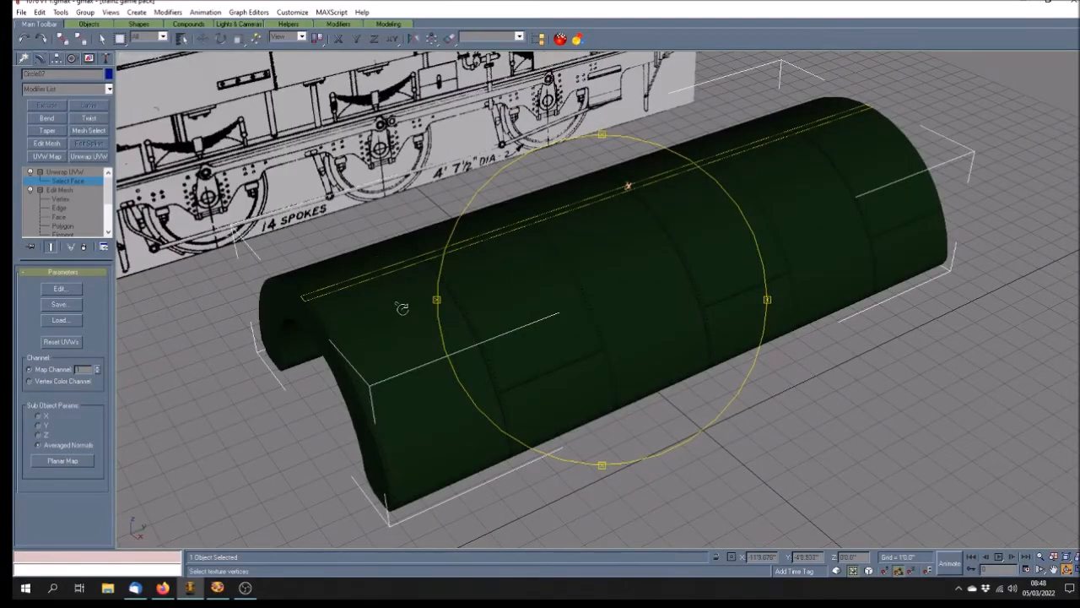
mouse_move(532, 321)
mouse_down()
mouse_move(485, 287)
mouse_move(543, 279)
mouse_move(550, 264)
mouse_up()
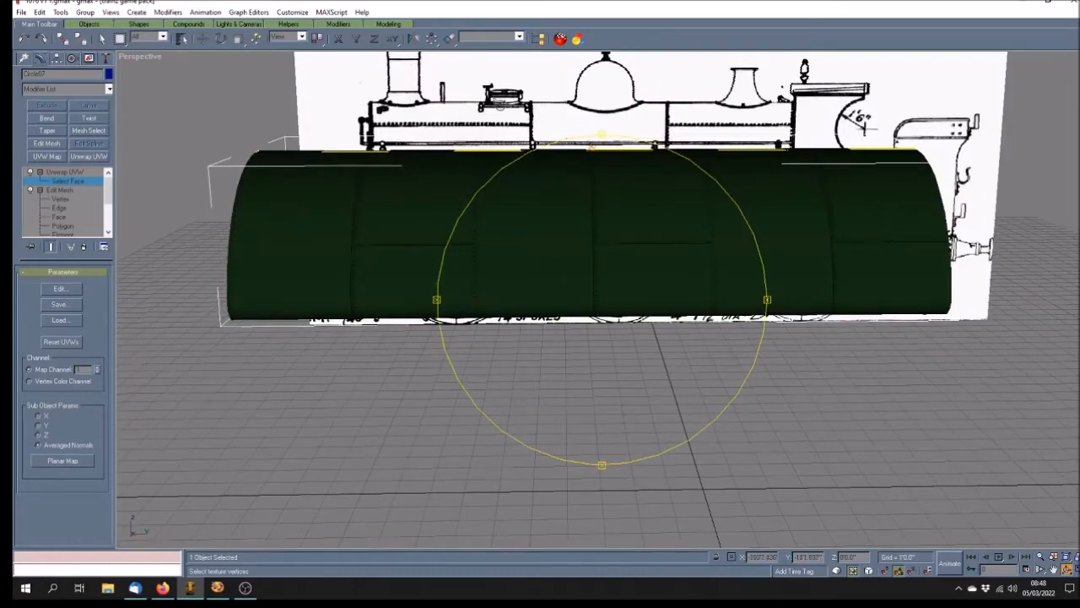
drag(595, 173, 594, 166)
mouse_move(776, 99)
mouse_down()
mouse_move(692, 210)
mouse_move(666, 200)
mouse_up()
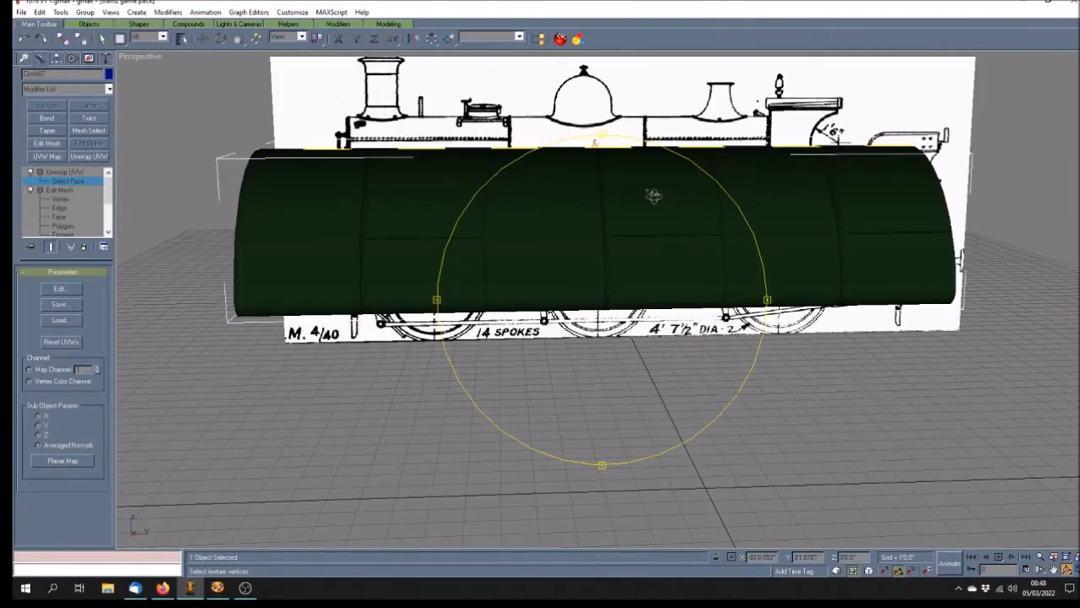
drag(622, 229, 638, 237)
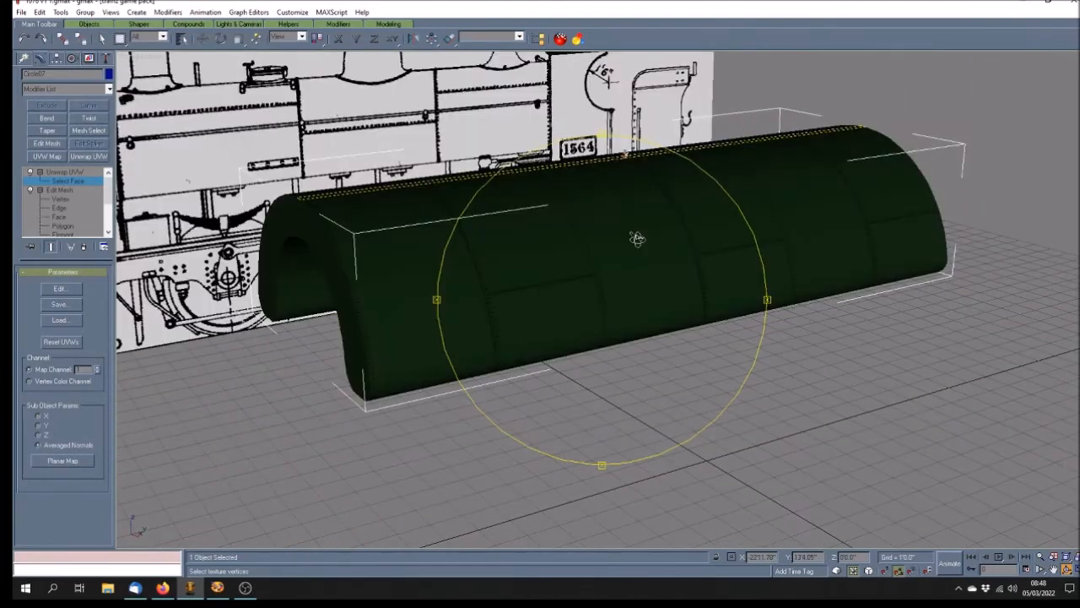
click(89, 173)
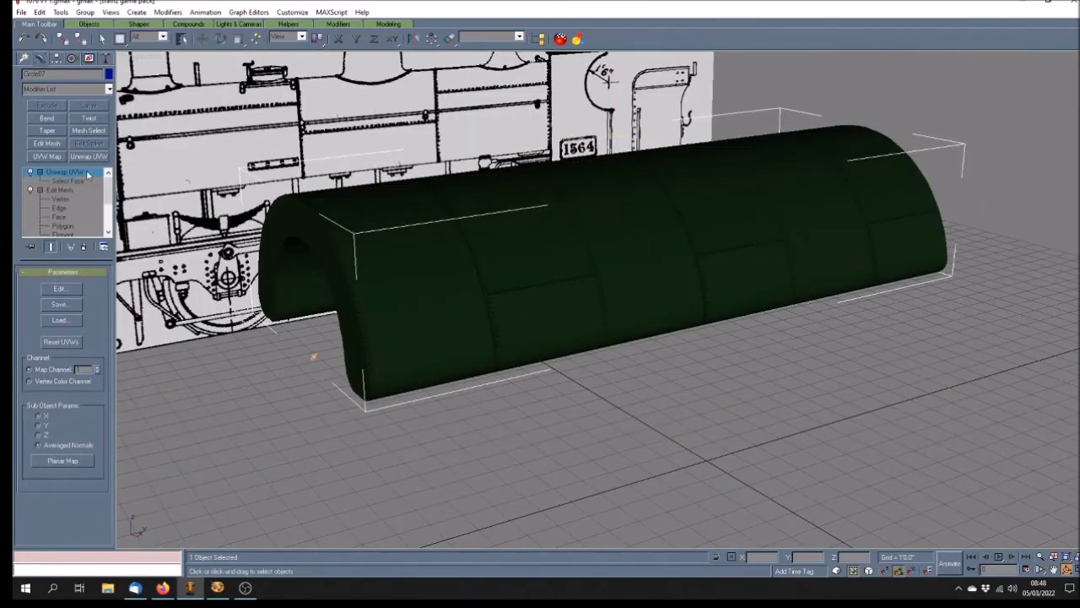
Step: Switch to Paint Shop Pro, close it with its open images, and activate Arc Rotate on the tank in gmax
click(216, 587)
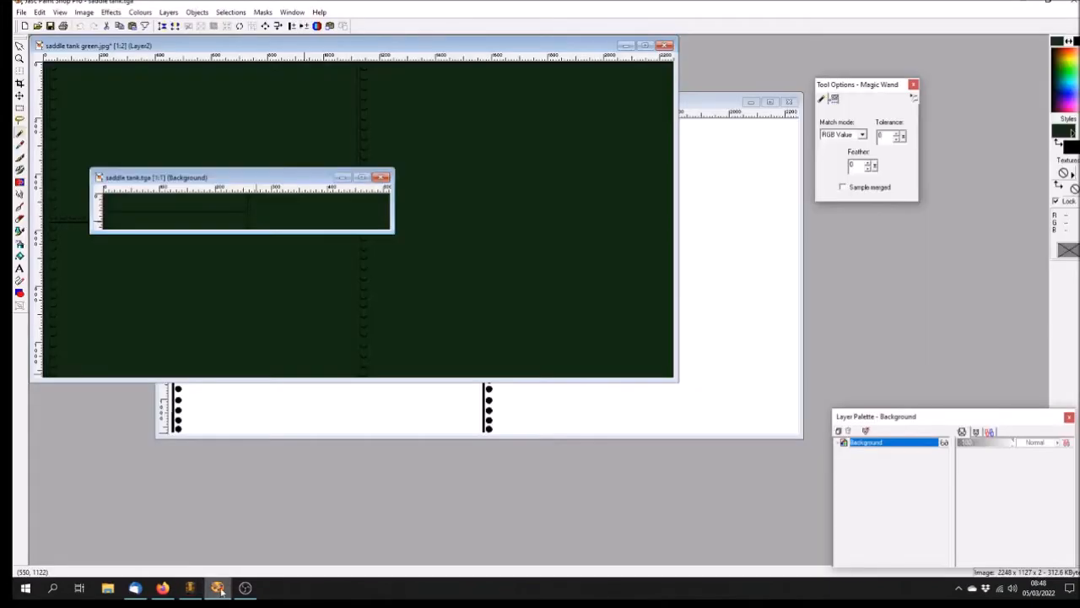
click(1051, 10)
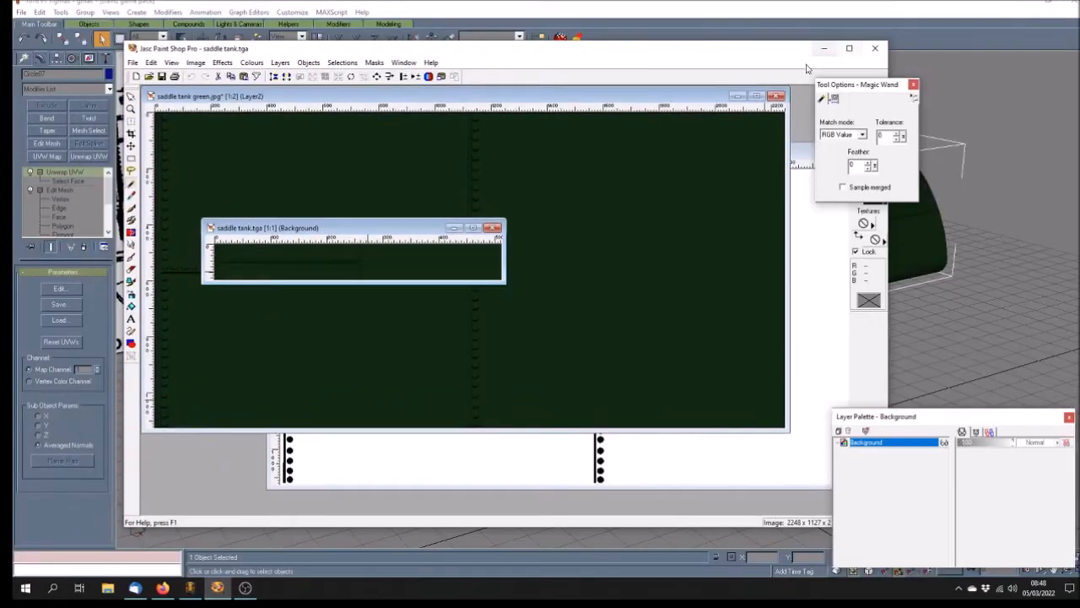
click(876, 50)
click(513, 315)
click(512, 315)
click(636, 322)
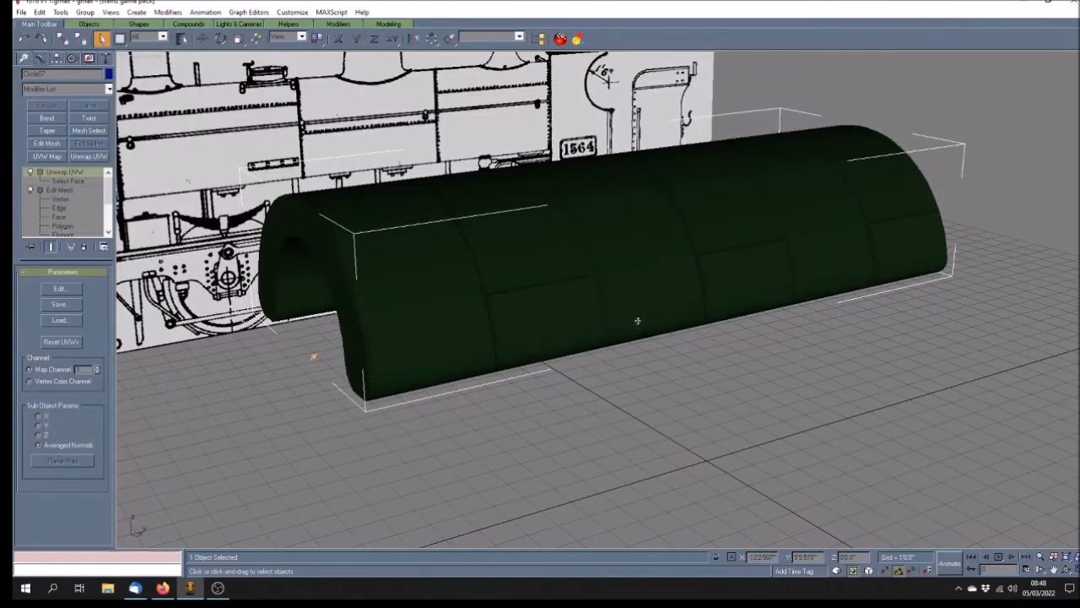
click(1068, 571)
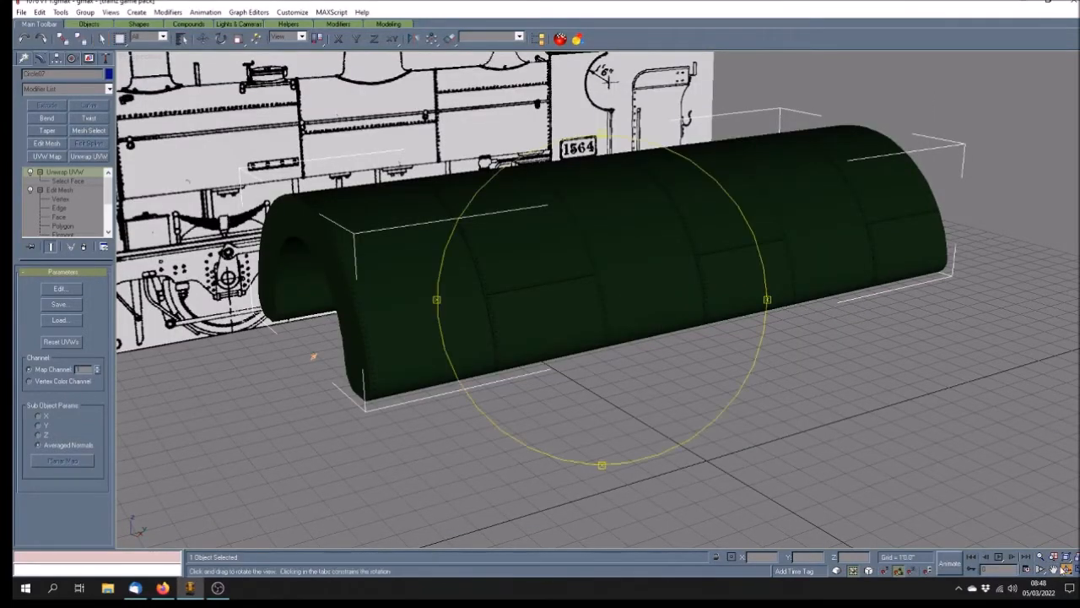
Step: Deselect the tank and examine it against the locomotive blueprint planes from several angles in the perspective view
drag(661, 363, 602, 348)
scroll(631, 350, down, 5)
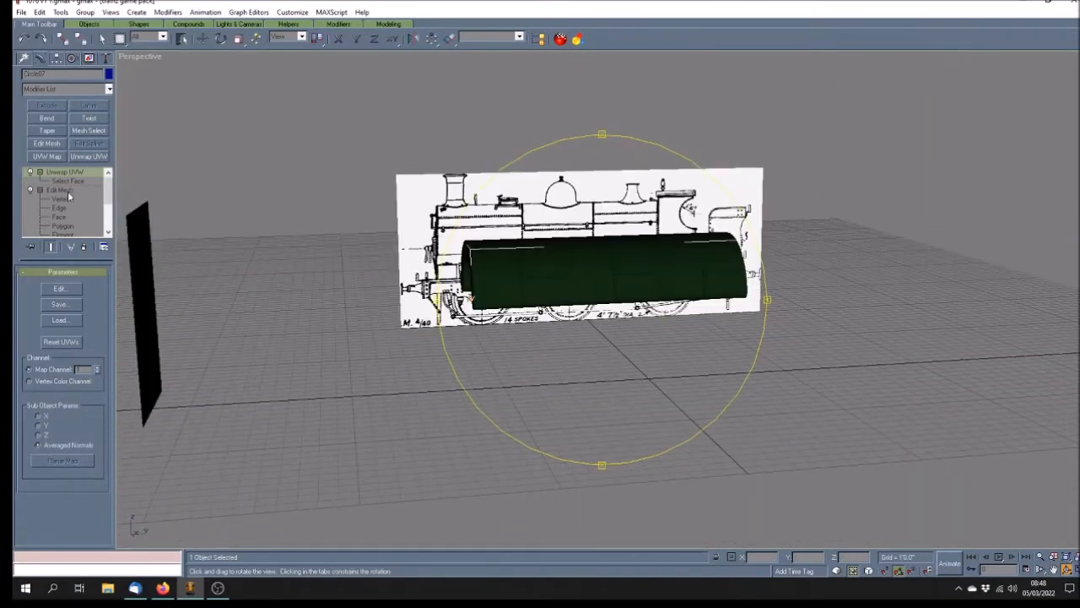
click(101, 38)
click(611, 364)
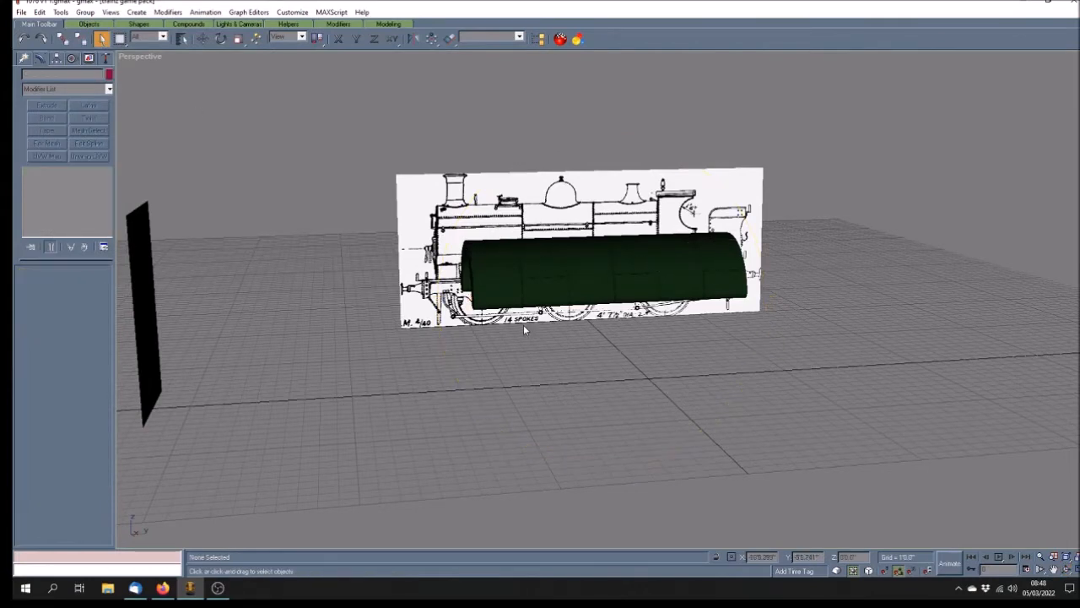
click(1067, 573)
mouse_move(613, 372)
mouse_down()
mouse_move(602, 355)
mouse_move(616, 360)
mouse_move(610, 344)
mouse_move(500, 332)
mouse_up()
mouse_move(584, 340)
mouse_down()
mouse_move(580, 357)
mouse_move(622, 367)
mouse_move(608, 370)
mouse_up()
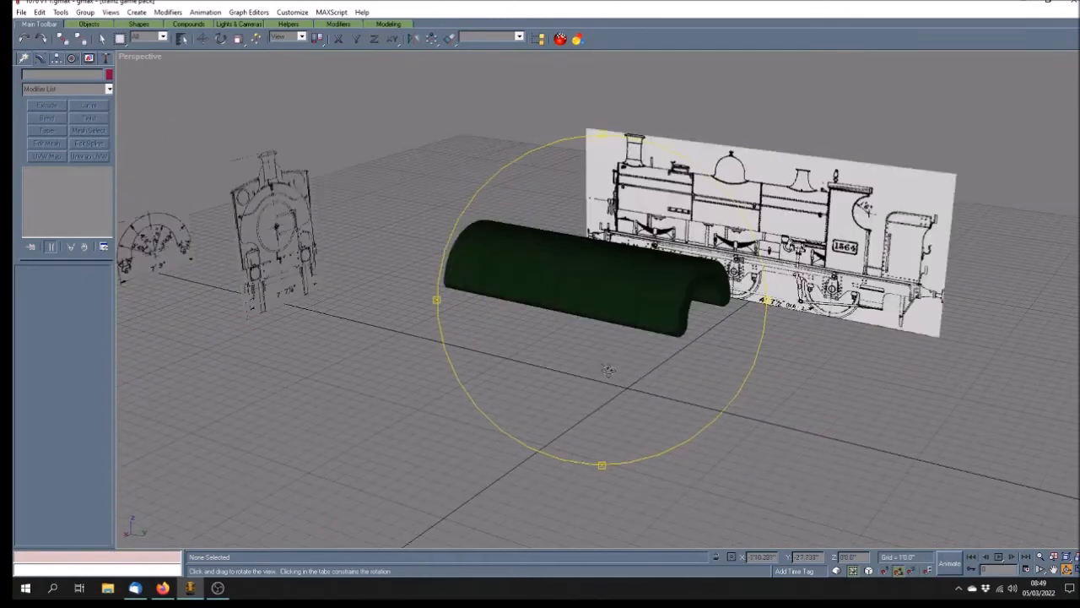
drag(722, 341, 723, 305)
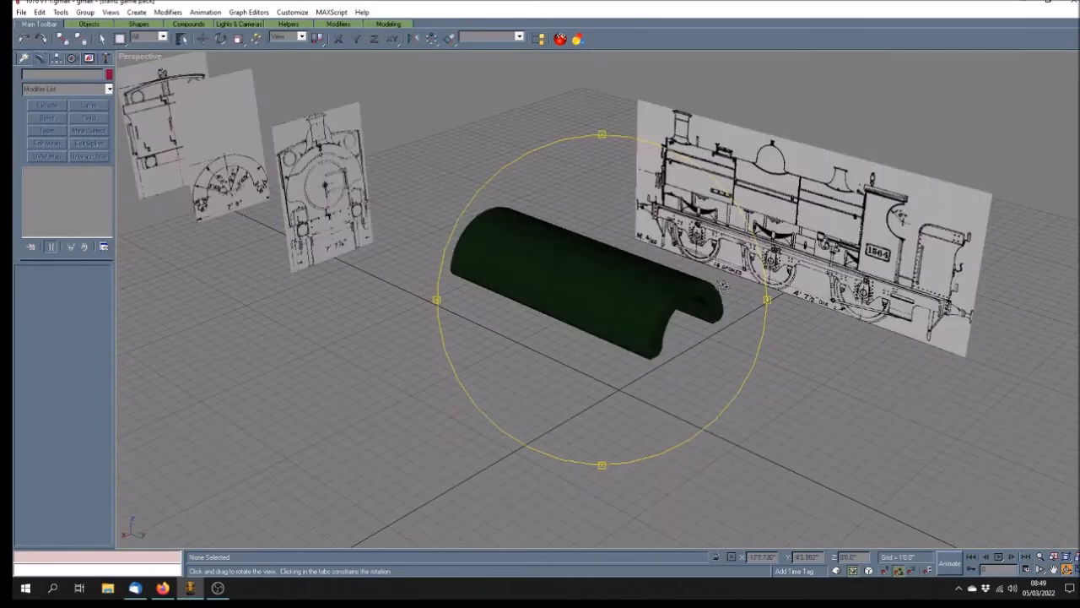
drag(748, 360, 724, 320)
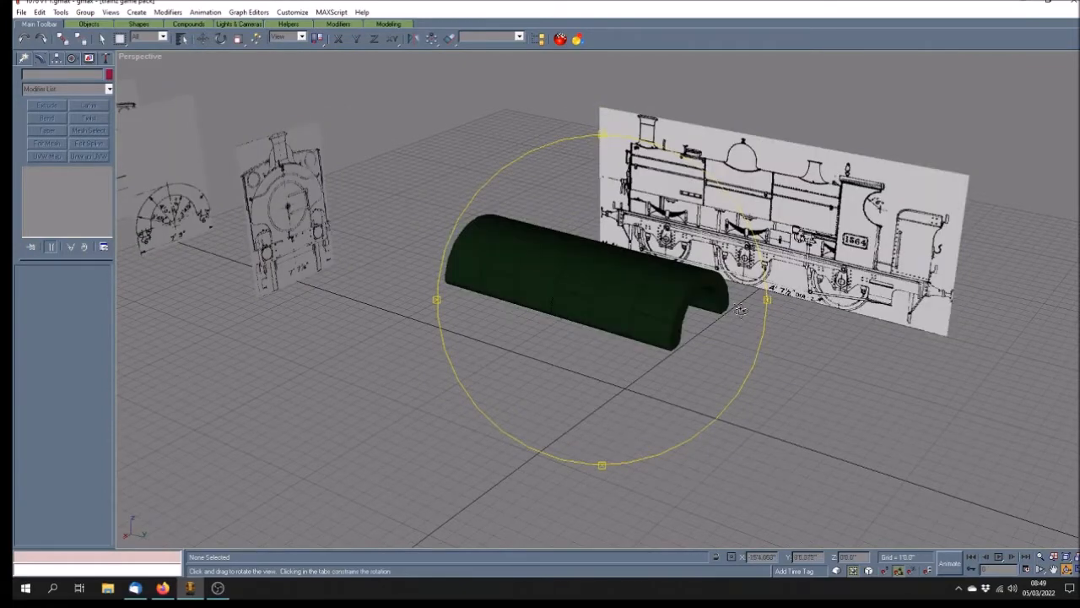
mouse_move(752, 295)
mouse_down()
mouse_move(717, 233)
mouse_move(740, 306)
mouse_move(666, 223)
mouse_up()
mouse_move(600, 359)
mouse_down()
mouse_move(617, 341)
mouse_move(605, 340)
mouse_up()
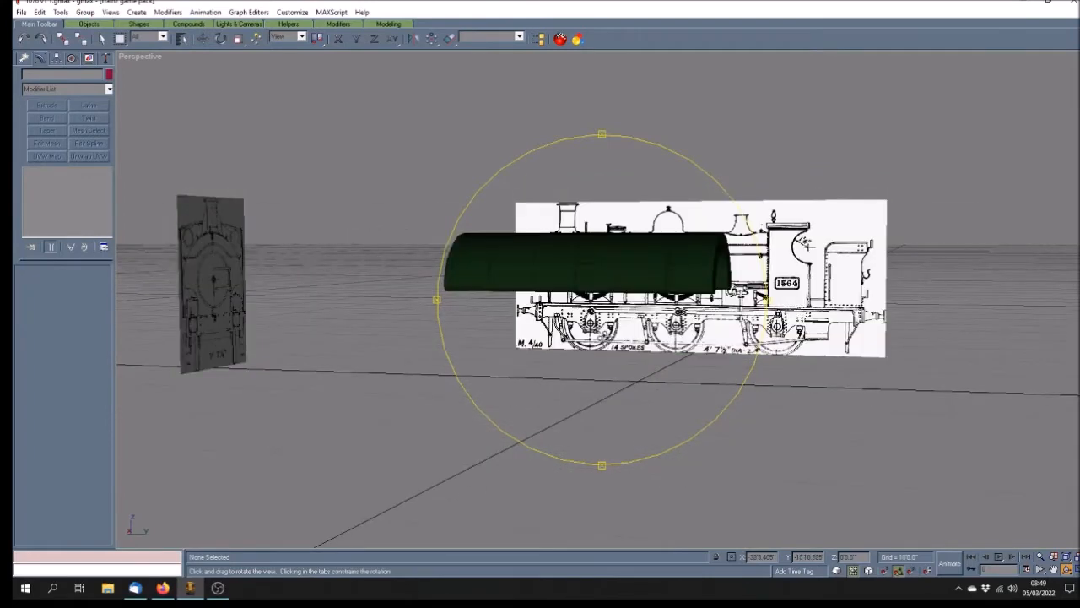
Step: Draw a cylinder about 2'6" in radius in the maximised Right view and place it over the blueprint's middle wheel
click(1075, 571)
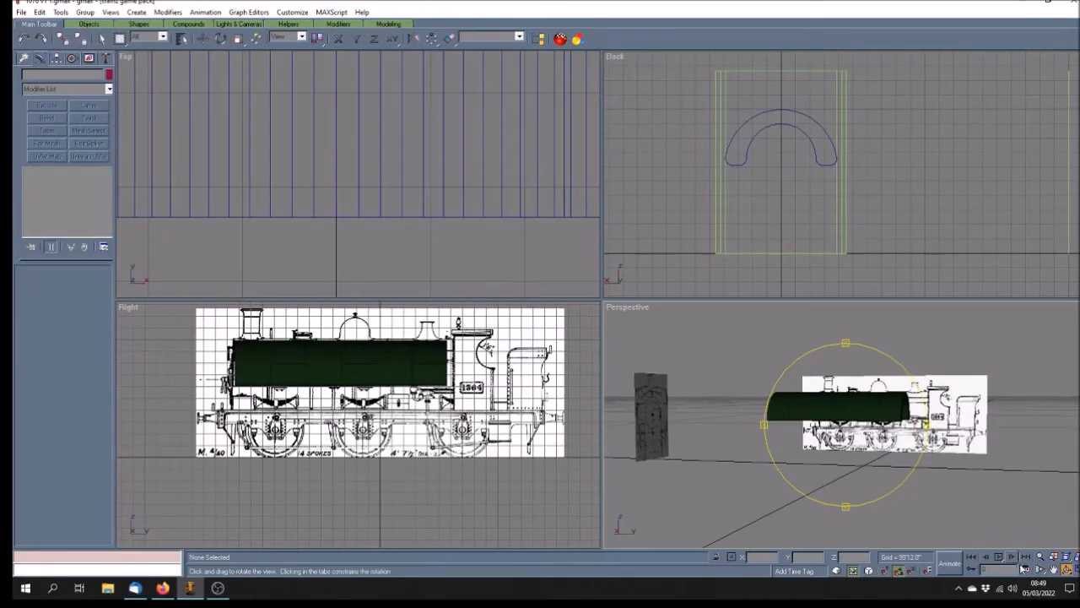
click(1053, 571)
drag(447, 430, 446, 455)
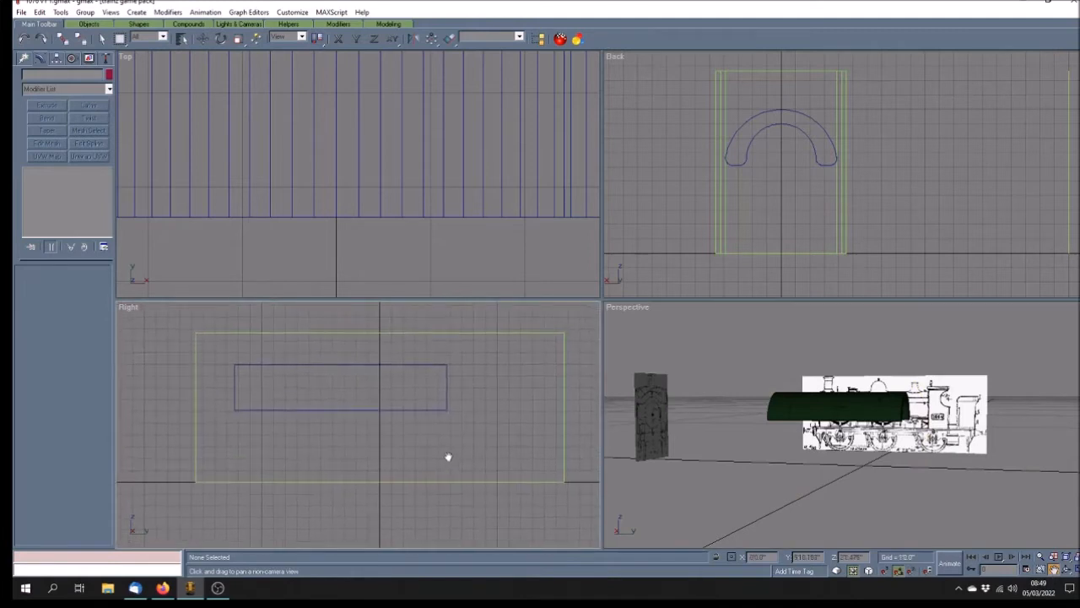
click(1071, 571)
drag(721, 377, 576, 353)
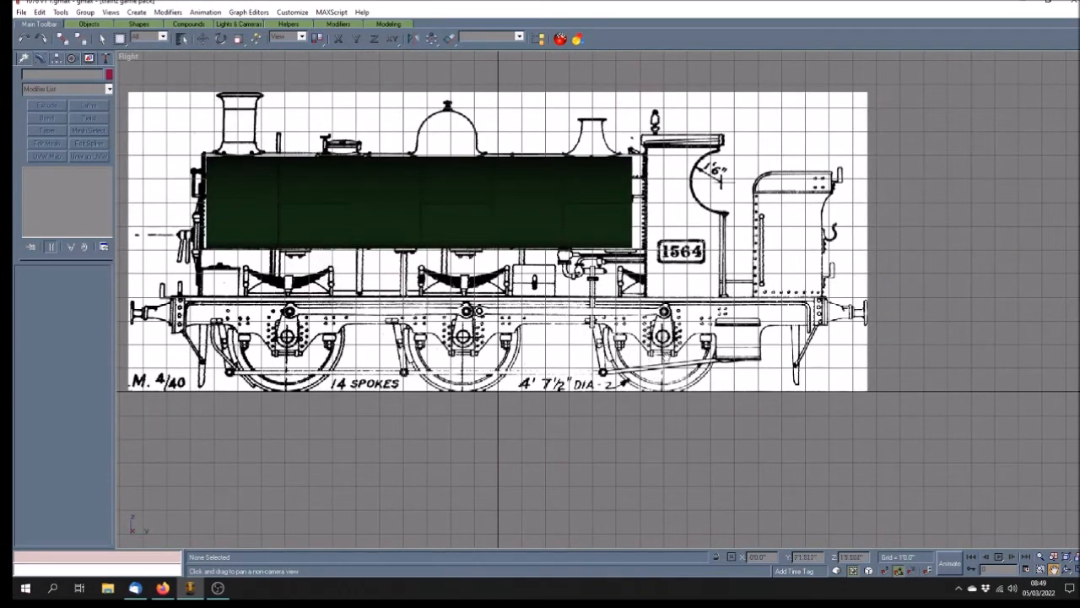
scroll(668, 354, up, 2)
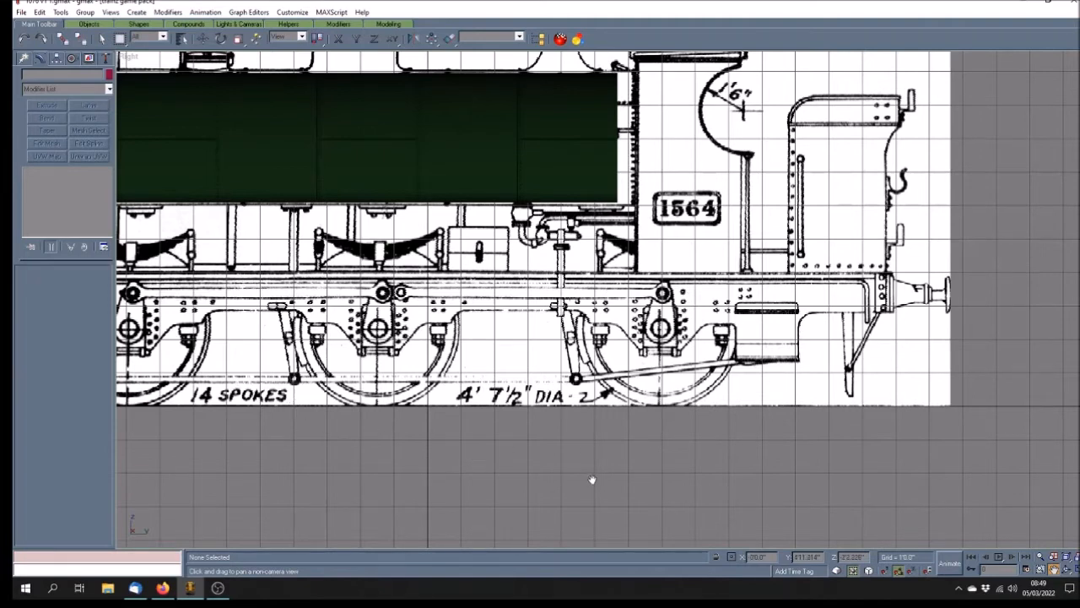
click(25, 58)
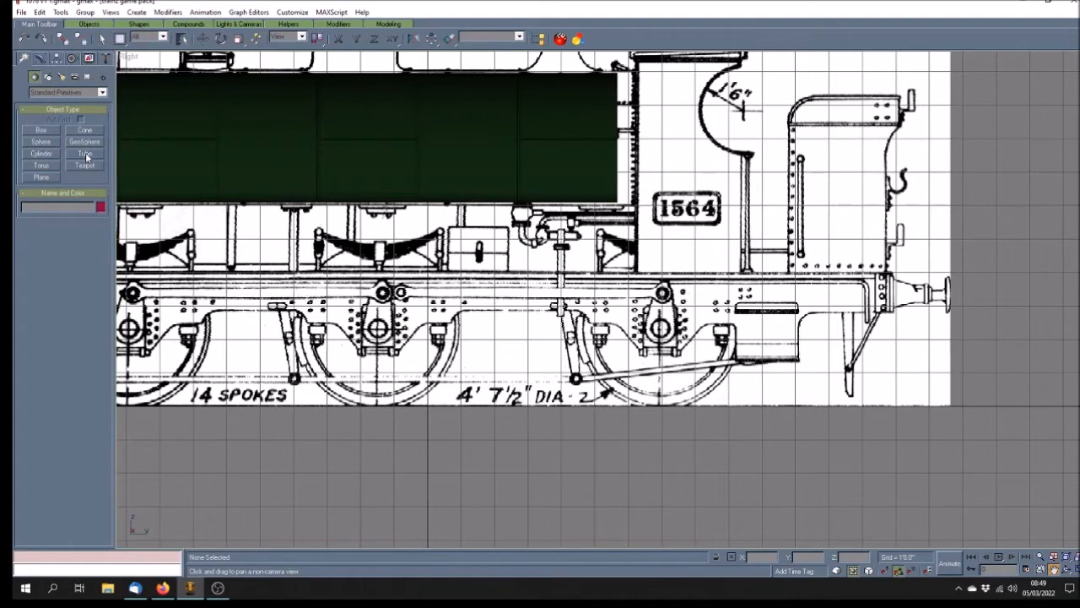
click(41, 153)
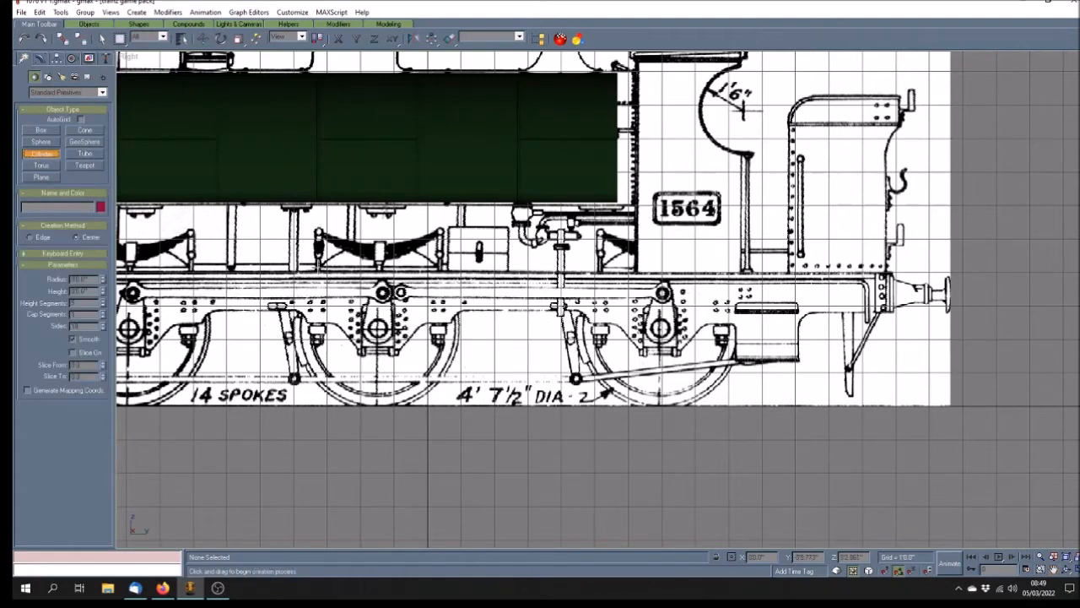
drag(469, 335, 528, 395)
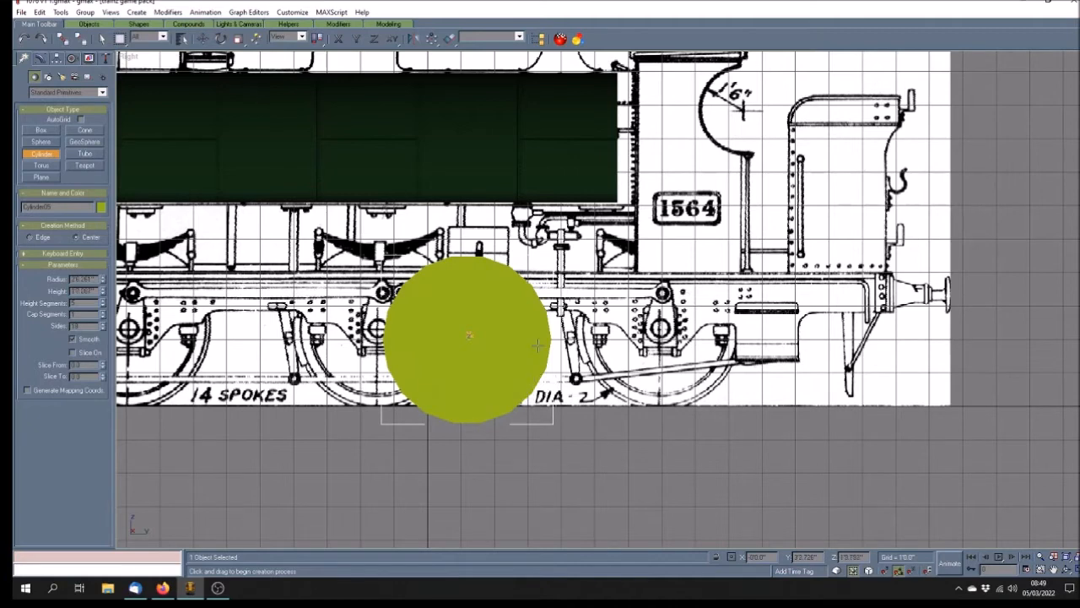
click(101, 39)
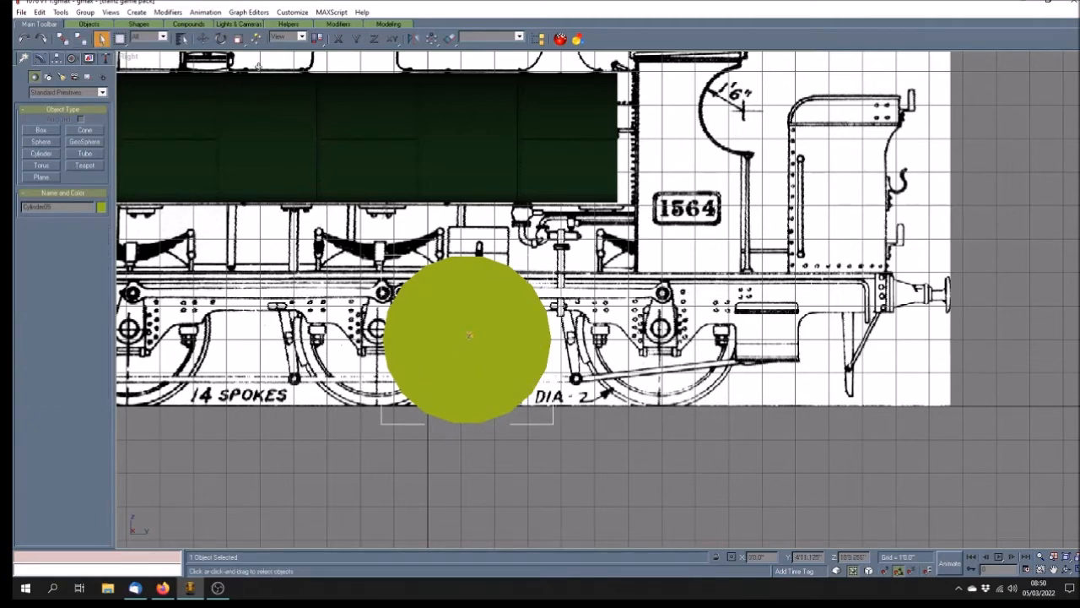
click(203, 39)
drag(525, 334, 440, 328)
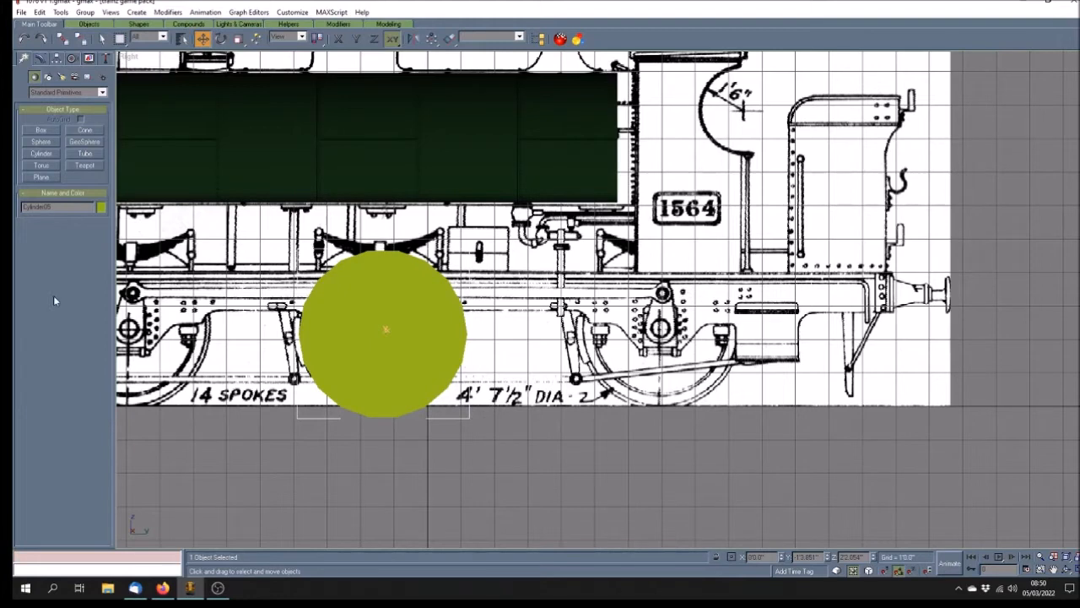
Step: Set the wheel cylinder's radius to 2'3.75" and its Z position to 2'3.75"
click(40, 59)
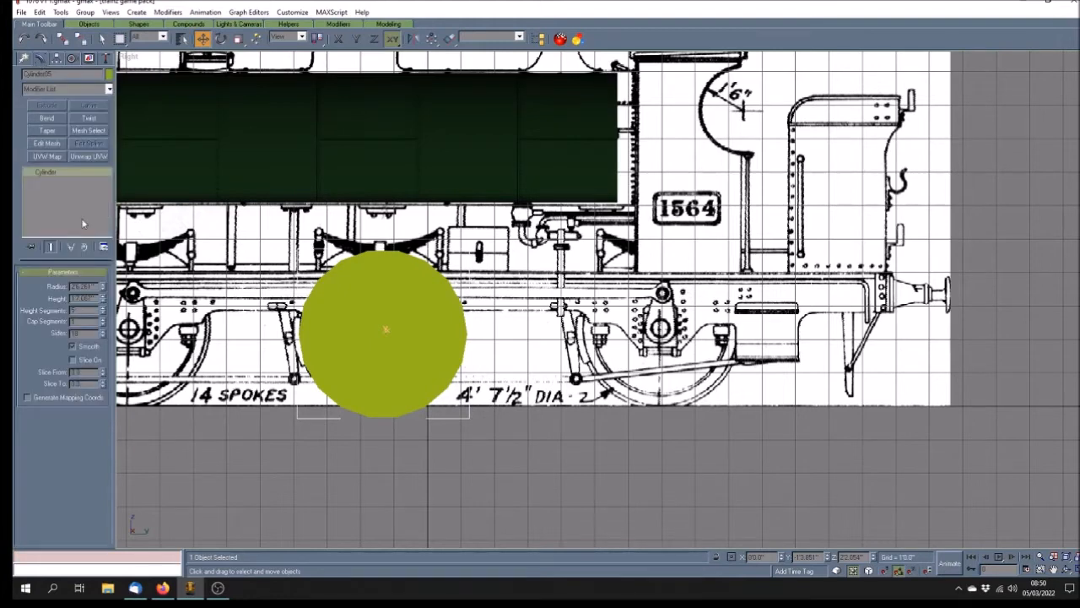
double_click(76, 286)
text(2.5)
key(Return)
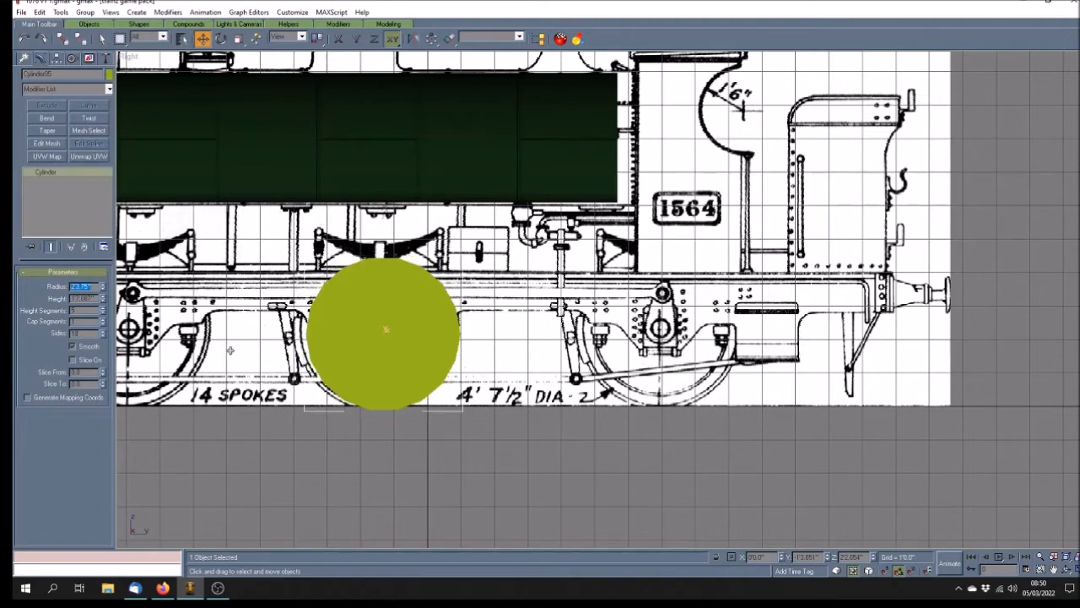
double_click(845, 557)
key(Return)
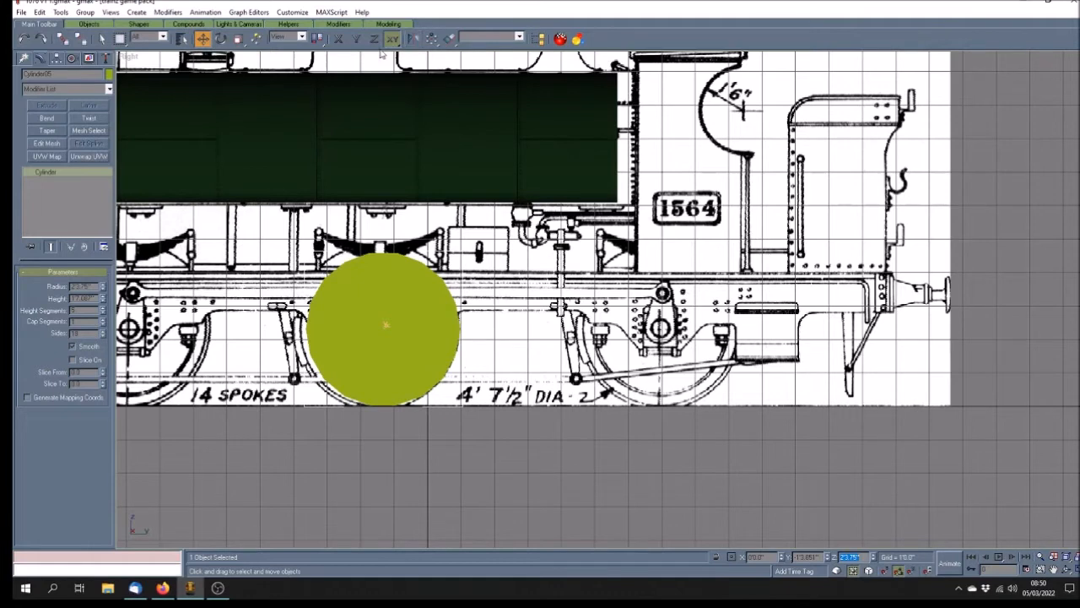
Step: Move the cylinder horizontally, constrained to the X axis, from the middle wheel onto the blueprint's rear wheel beneath the cab
click(338, 39)
mouse_move(386, 336)
mouse_down()
mouse_move(426, 371)
mouse_move(661, 400)
mouse_up()
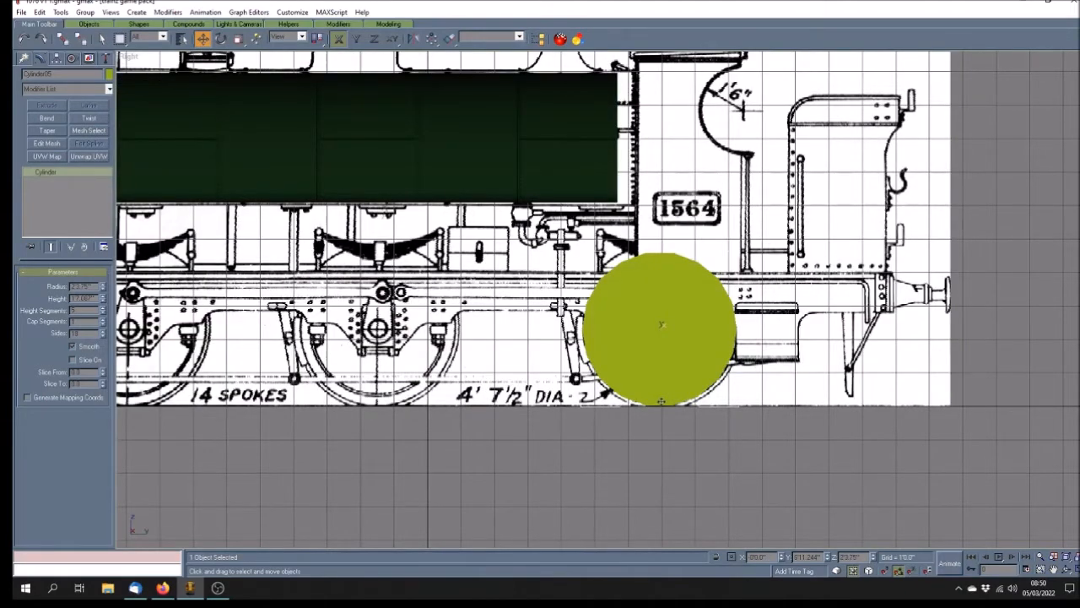
drag(661, 401, 663, 402)
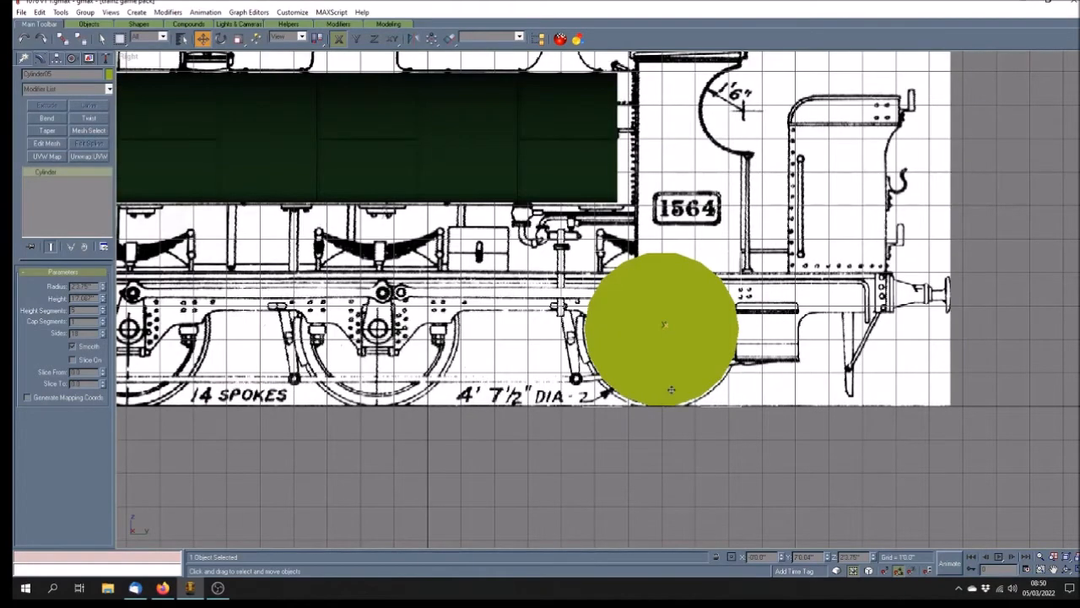
drag(670, 389, 666, 388)
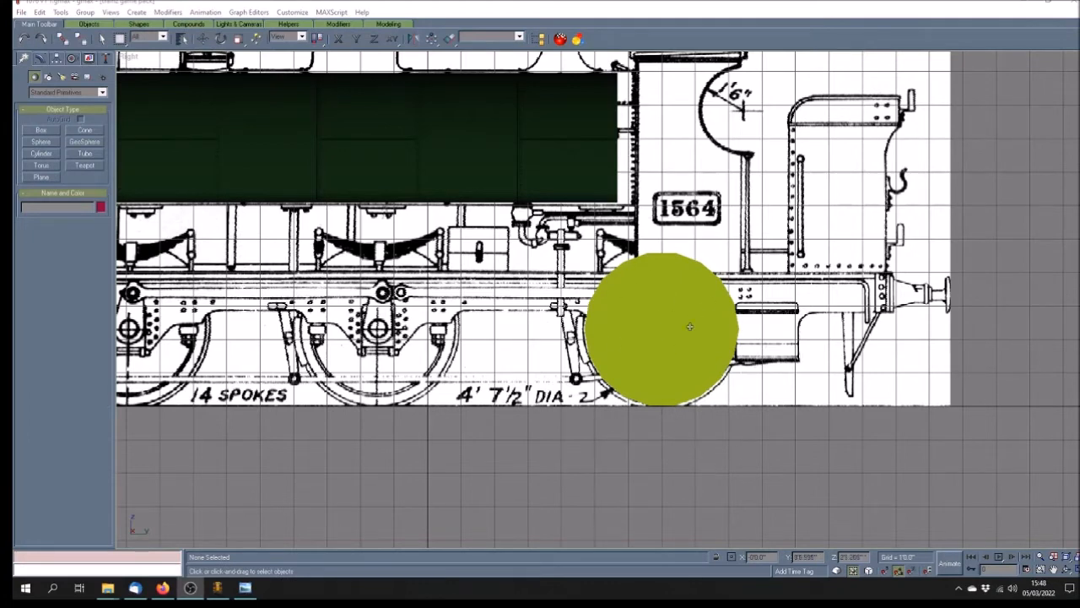
Step: Review the parameters of the cylinder over the rear wheel, and leave it deselected
click(40, 58)
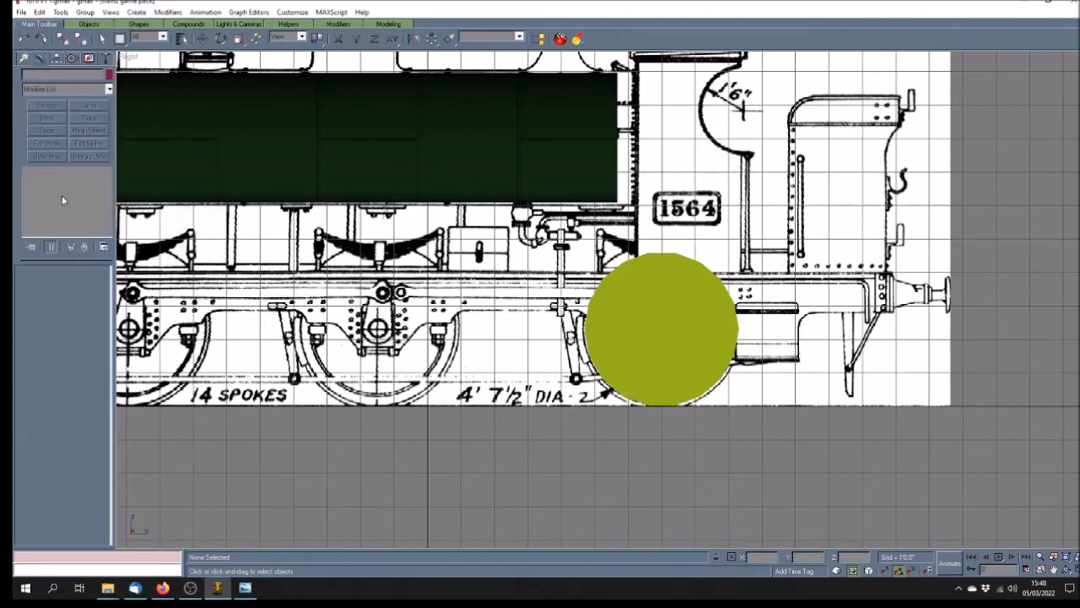
click(671, 333)
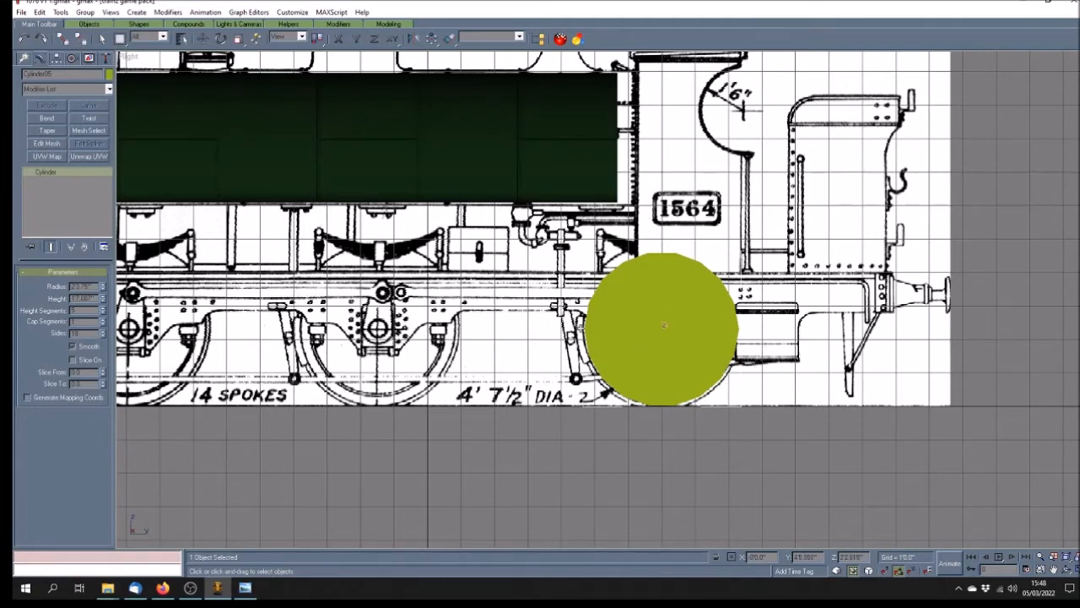
click(802, 463)
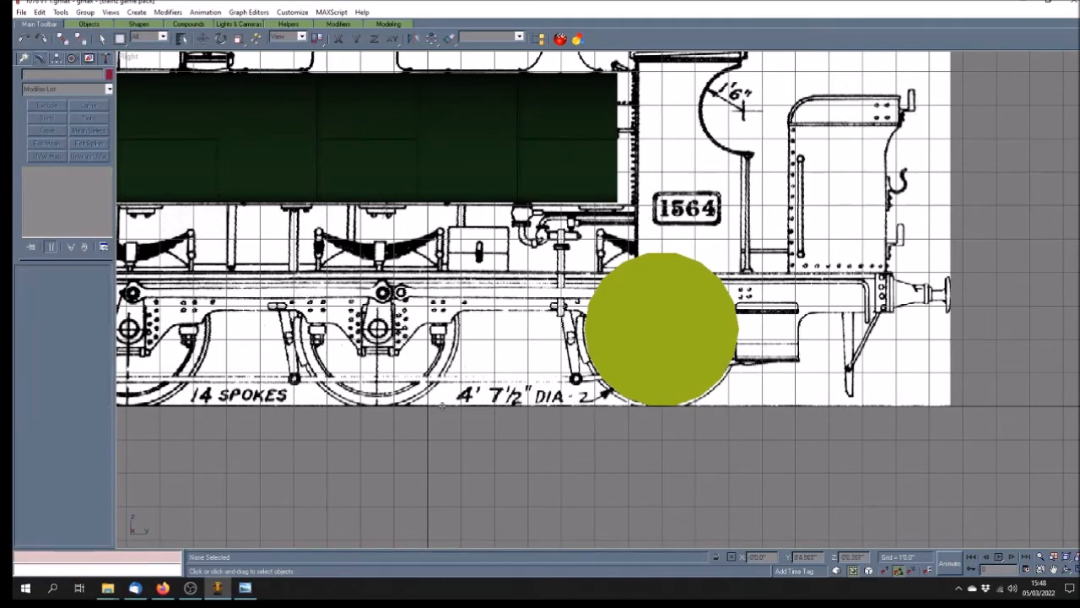
Step: Set the tank's Extrude amount to 18'6" so it reaches the cab front, and return to its Unwrap UVW modifier
scroll(440, 406, down, 5)
scroll(442, 405, up, 2)
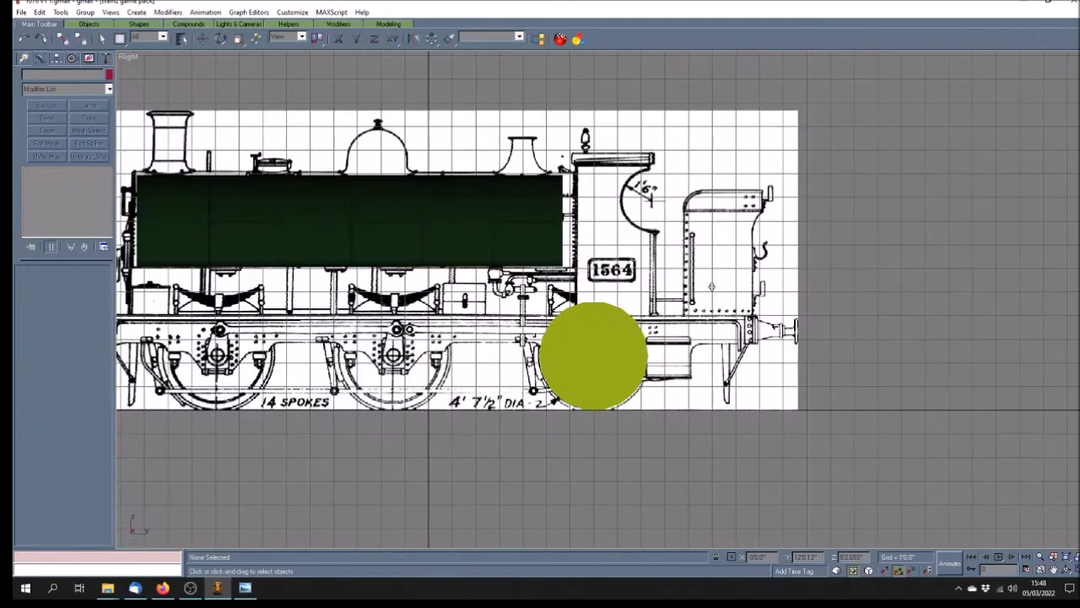
scroll(709, 286, down, 3)
scroll(556, 334, up, 3)
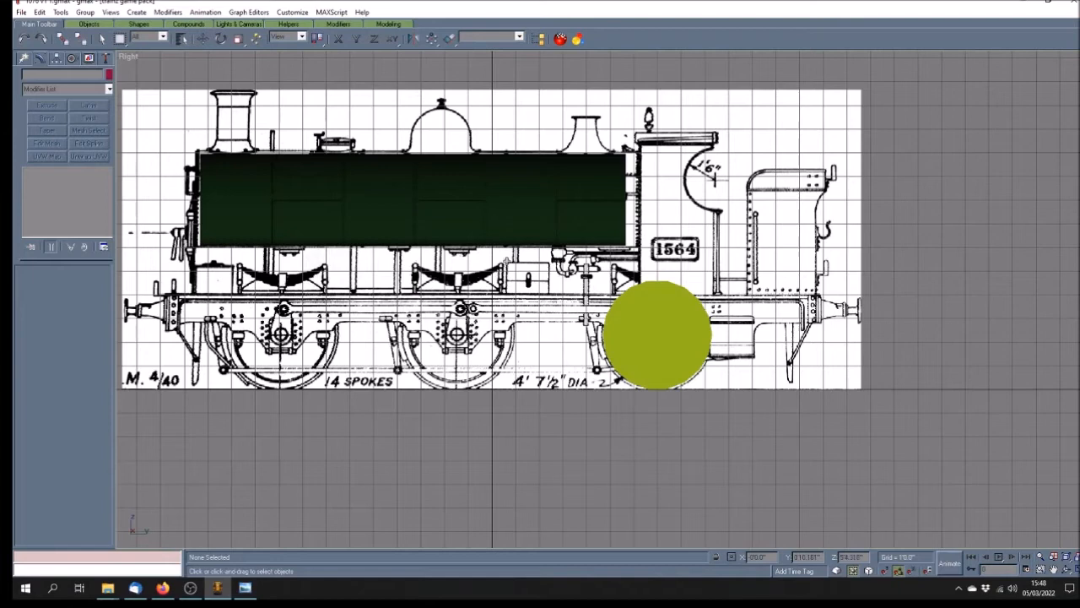
click(525, 211)
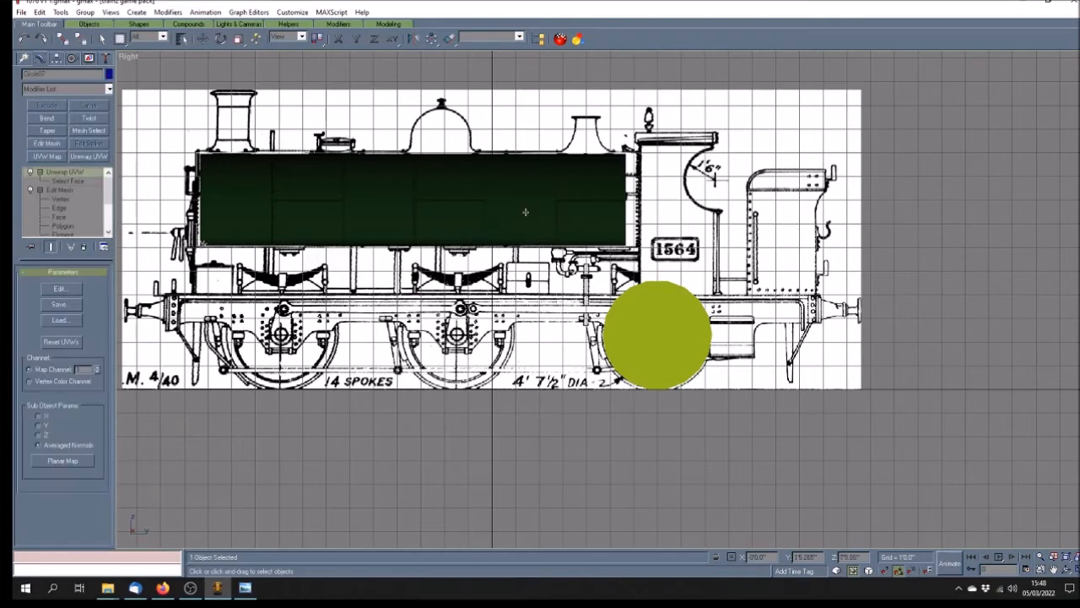
drag(107, 201, 104, 217)
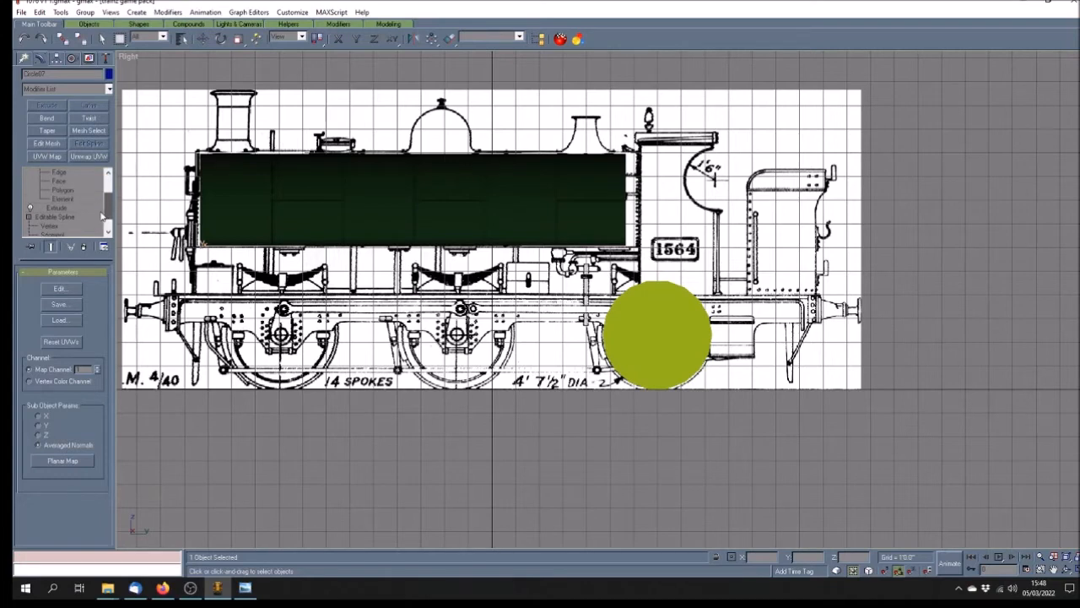
click(79, 206)
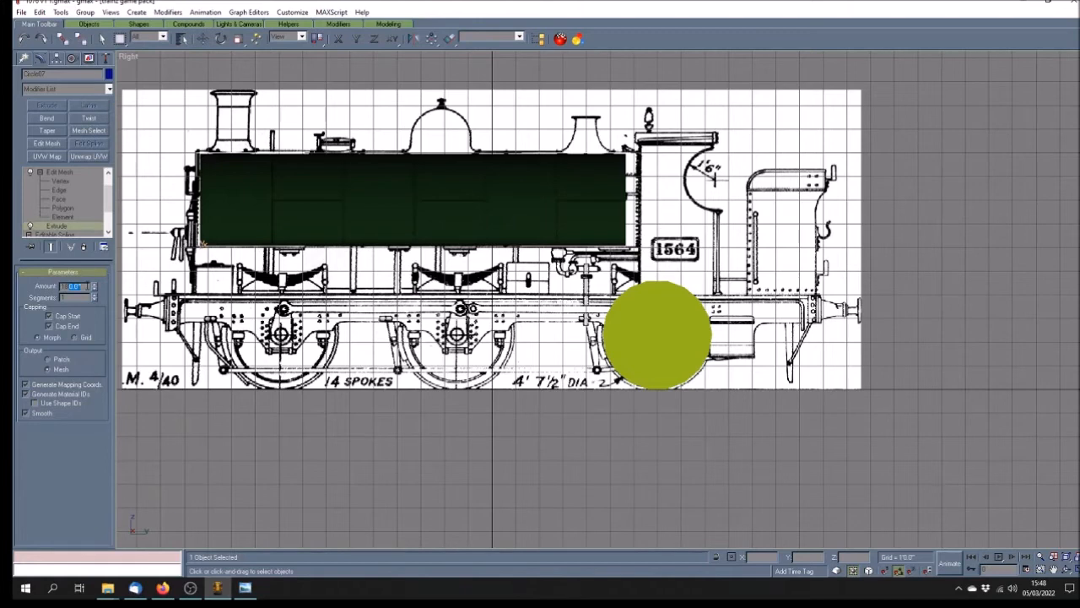
key(Return)
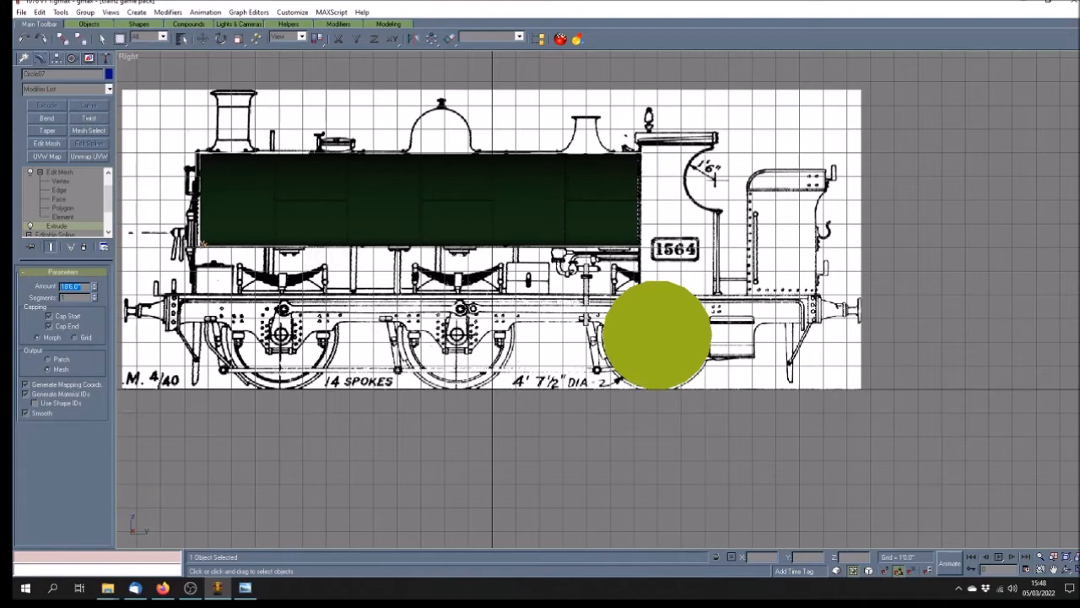
click(89, 156)
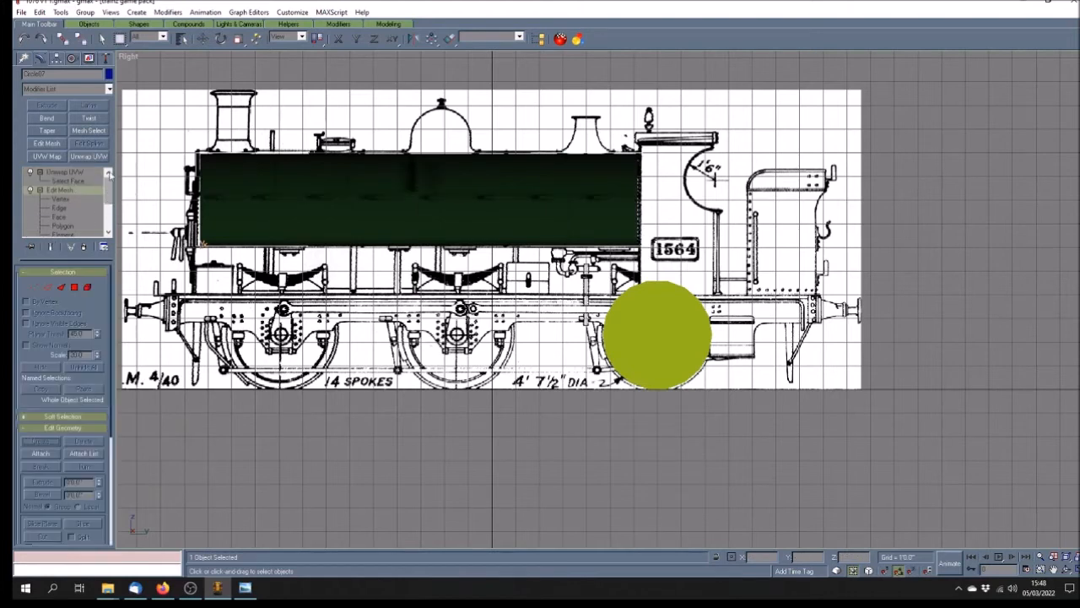
click(82, 171)
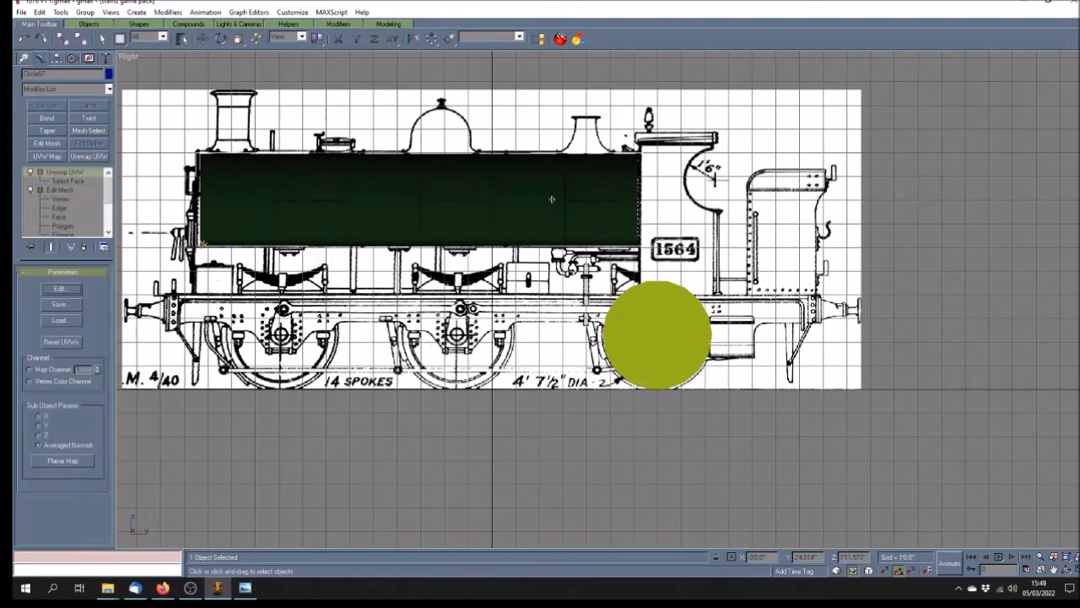
Step: Deselect the tank, check the wheel cylinder's radius, height and segment settings, and clear the selection
click(542, 412)
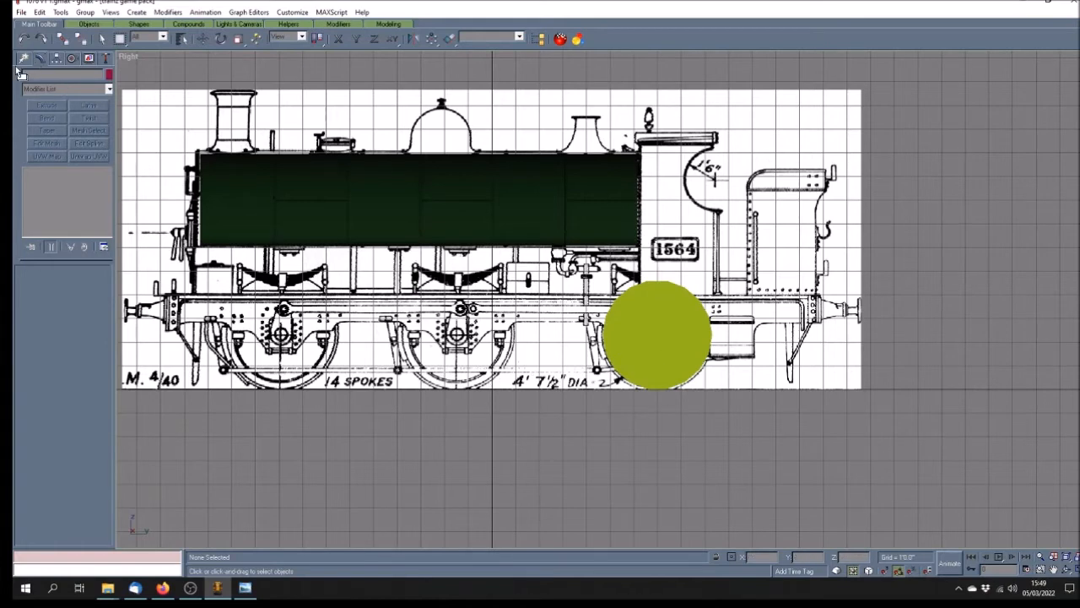
click(648, 322)
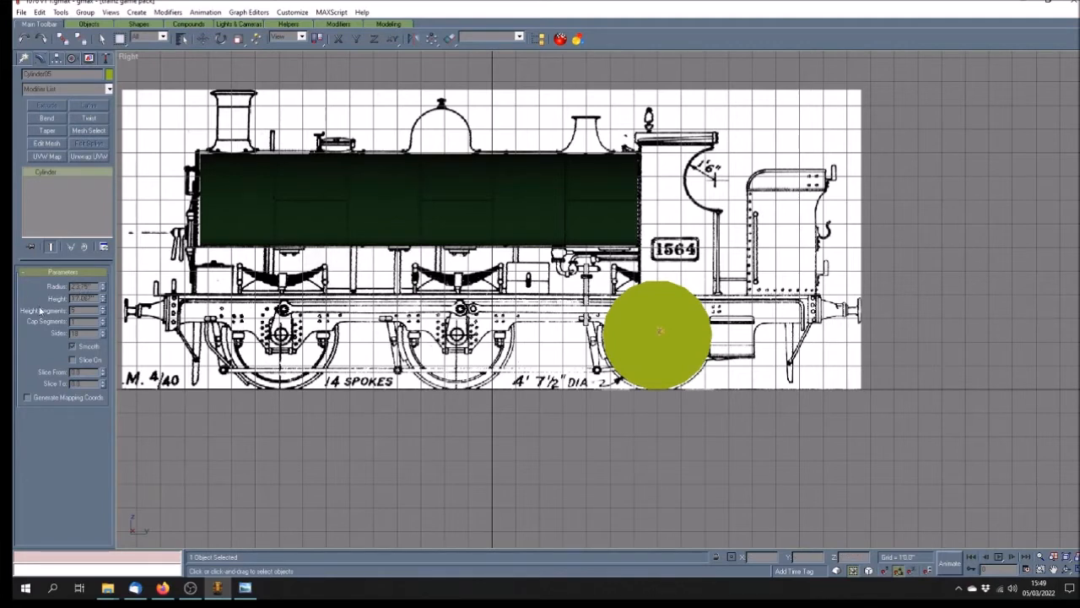
click(543, 425)
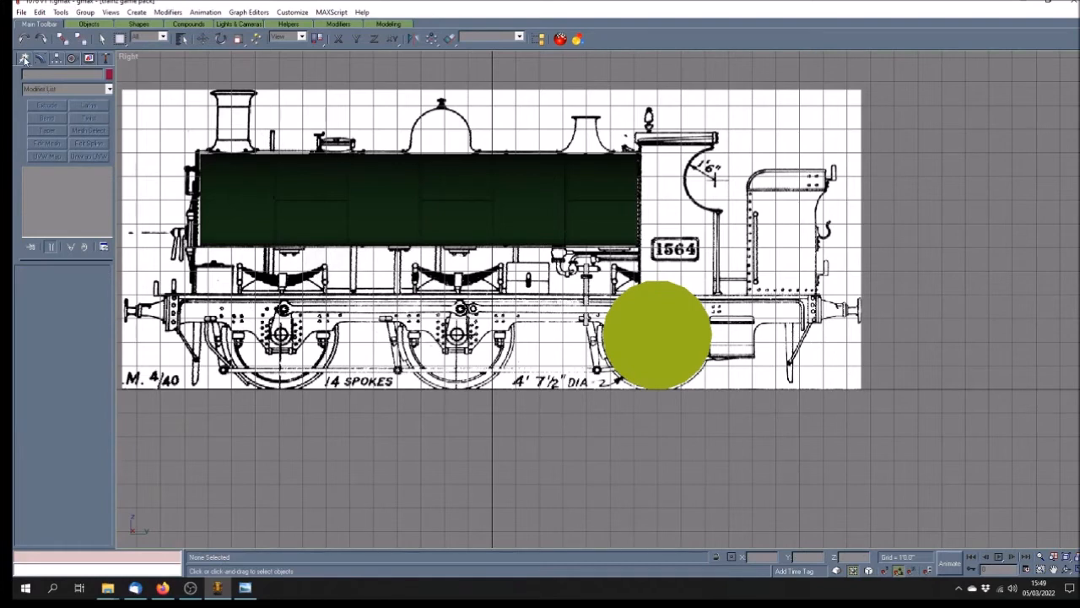
Step: Create a tube around the middle wheel with radii of about 4'6" and 3'5", check it in wireframe, and leave creation mode
click(24, 59)
click(86, 153)
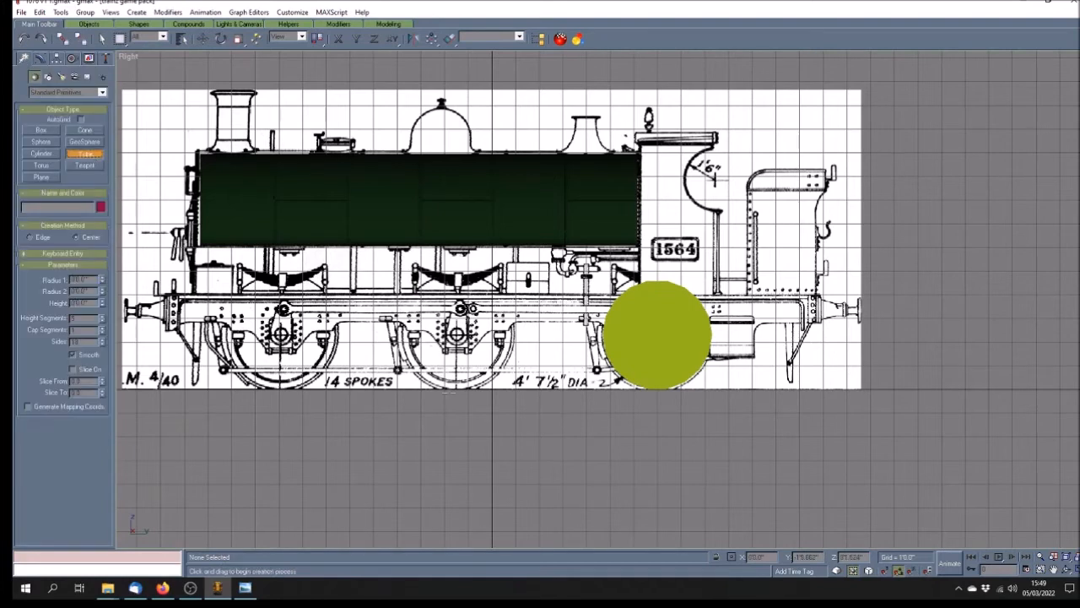
drag(449, 418, 526, 497)
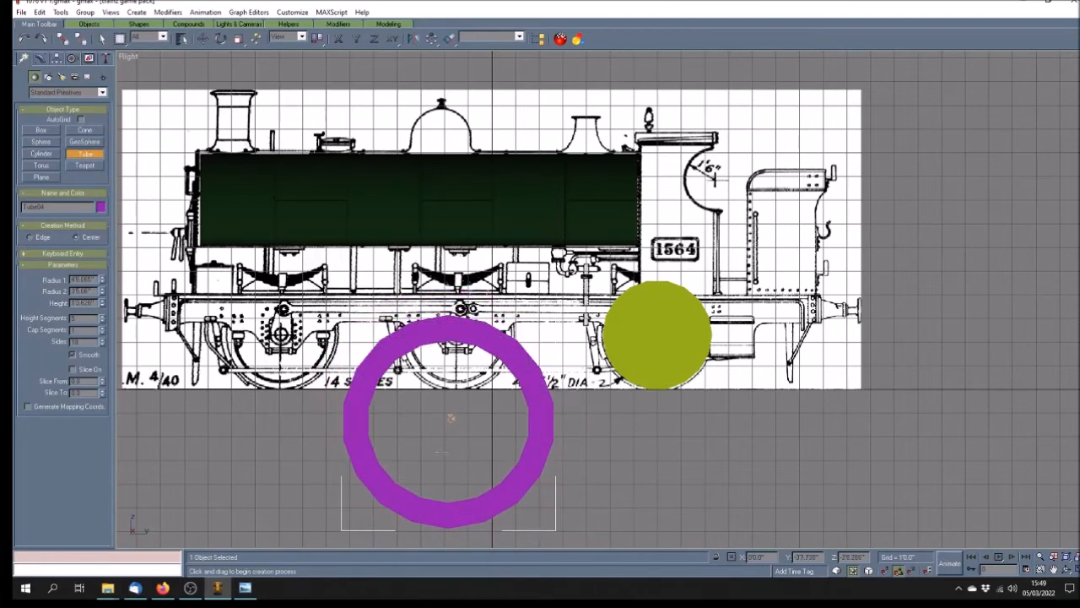
click(475, 407)
key(F3)
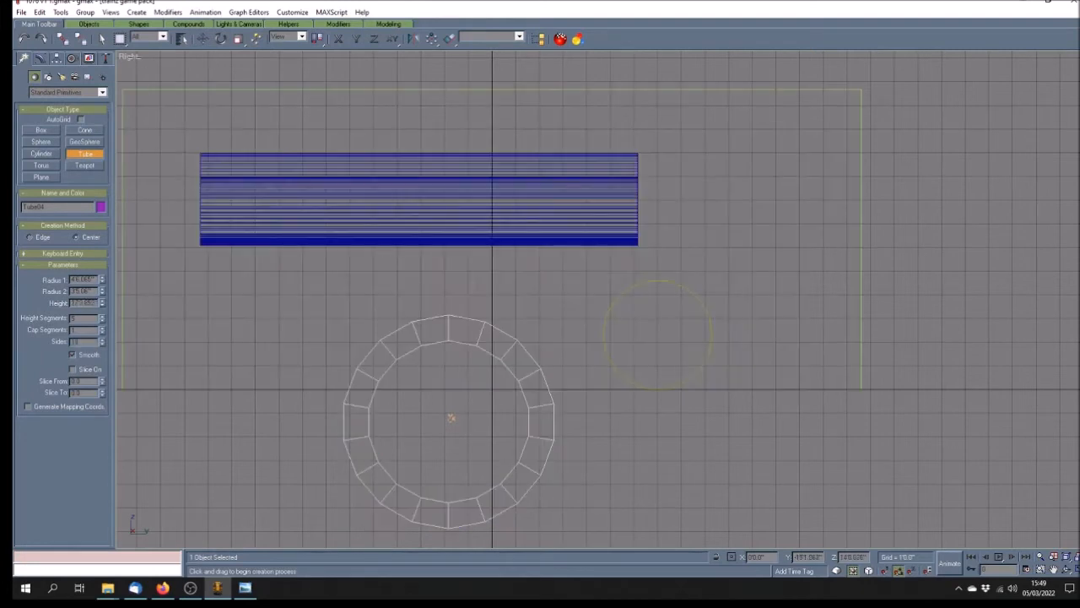
key(F3)
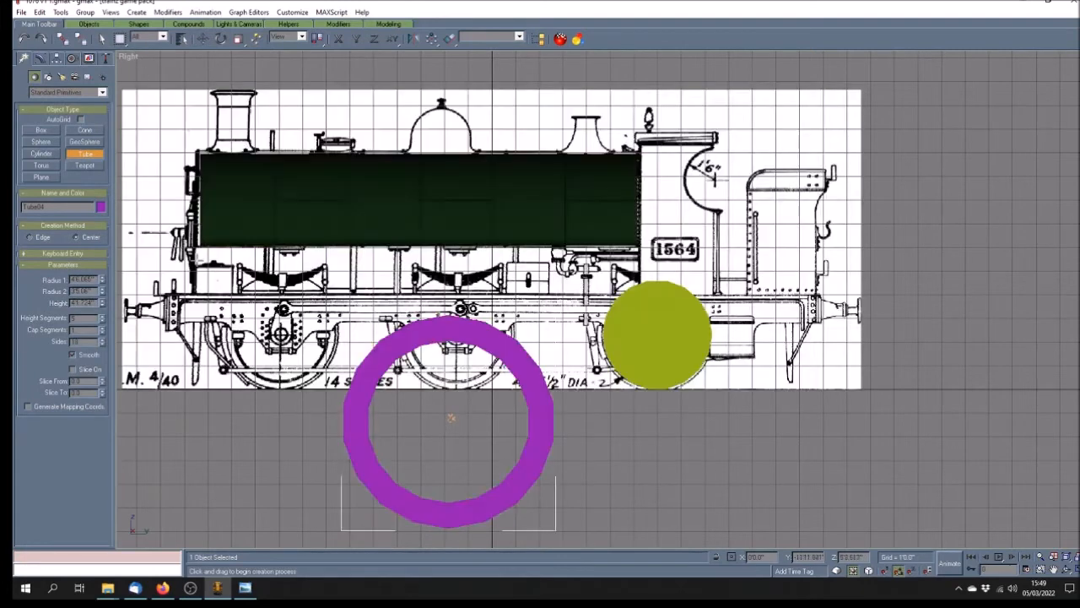
click(101, 39)
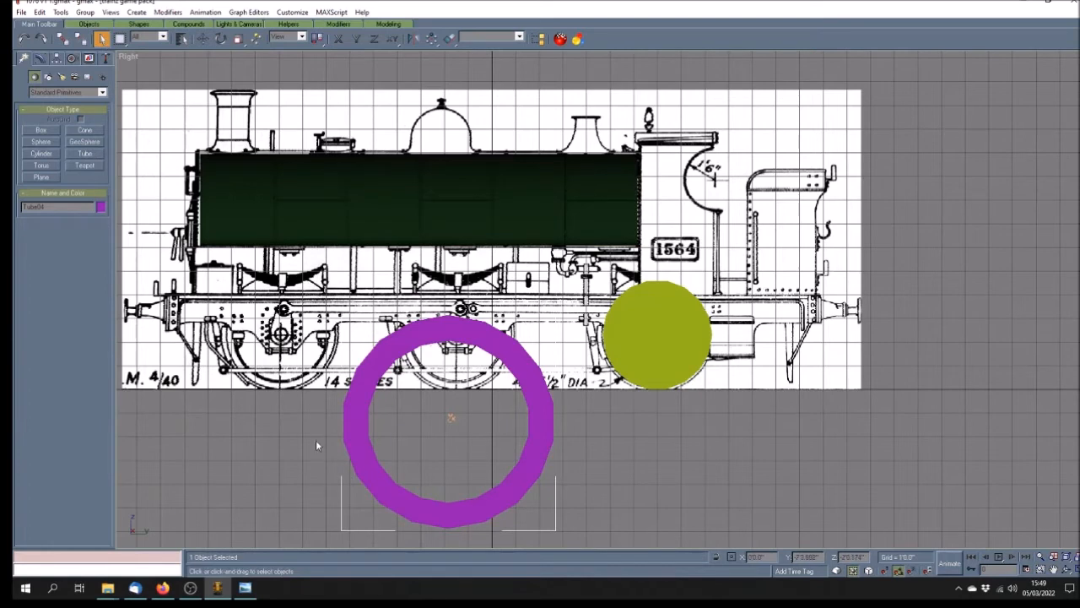
Step: Set the tube's height to 6" and its height segments to 1
click(39, 59)
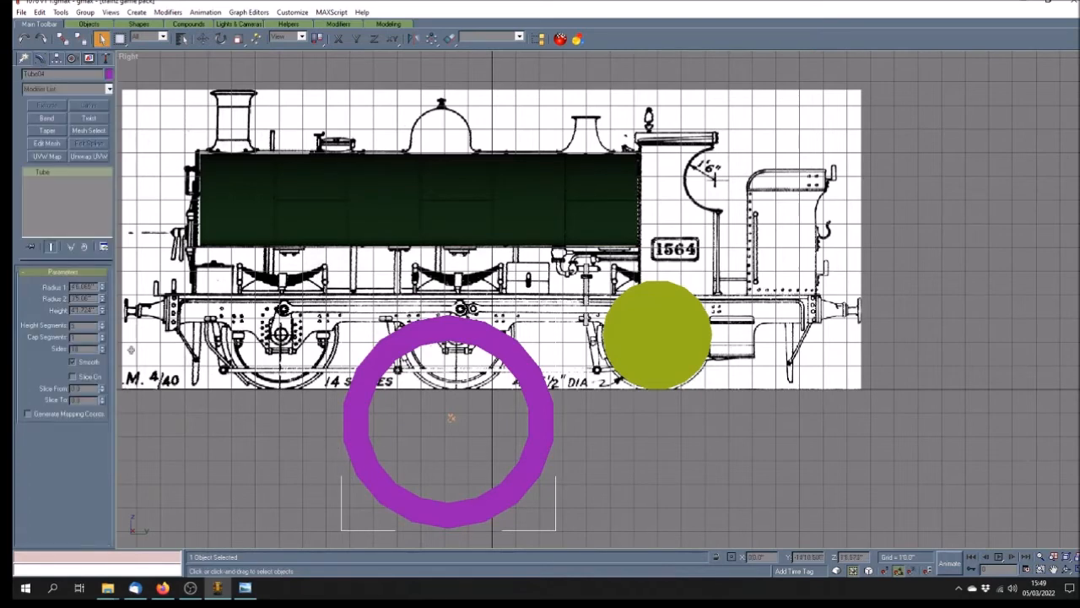
double_click(84, 310)
text(0)
key(Return)
click(103, 329)
Step: Examine the wheel cylinder's segments beside the tube in an enlarged, rotated Perspective view shown as wireframe
click(1076, 558)
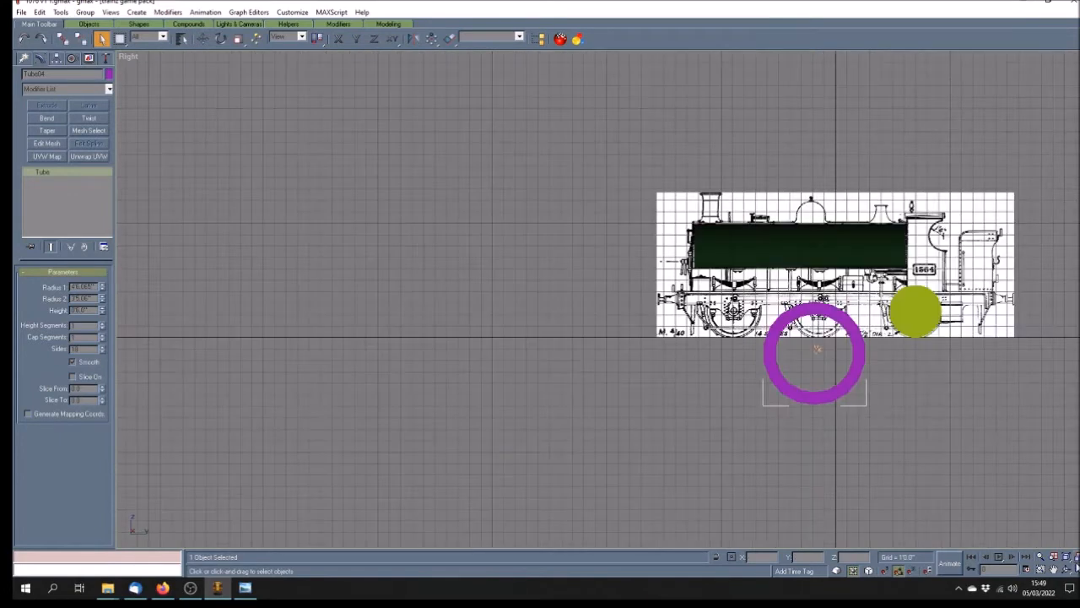
click(1074, 569)
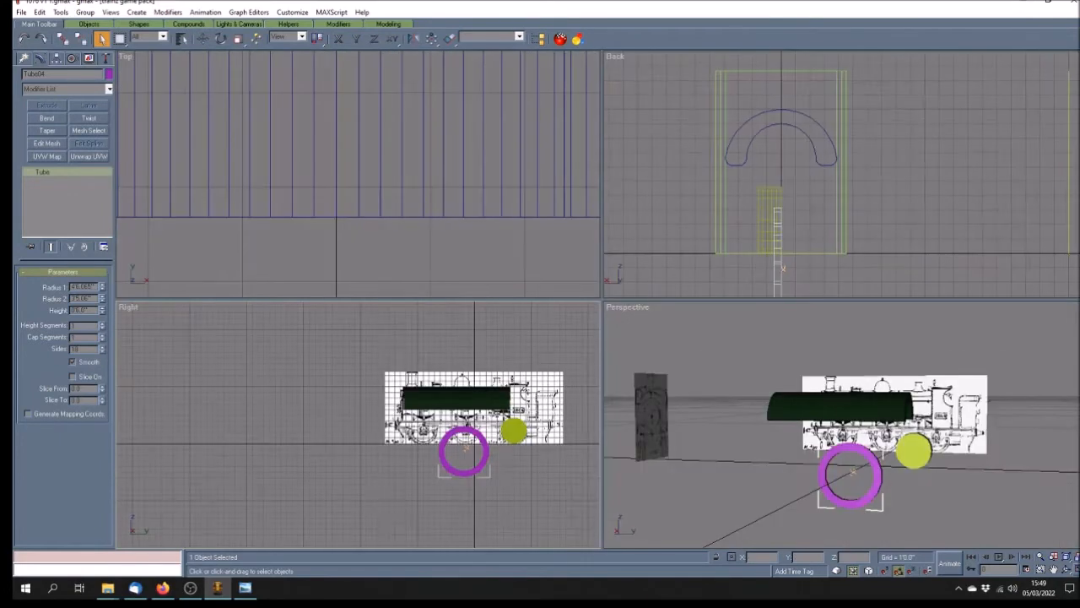
click(1053, 569)
mouse_move(849, 458)
mouse_down()
mouse_move(770, 468)
mouse_move(793, 483)
mouse_up()
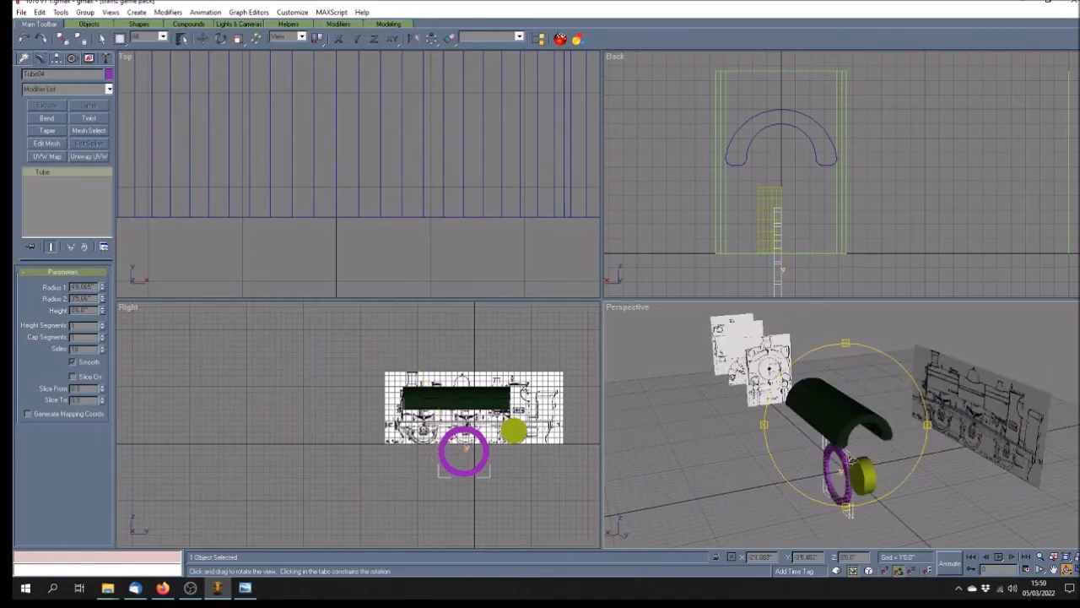
click(102, 39)
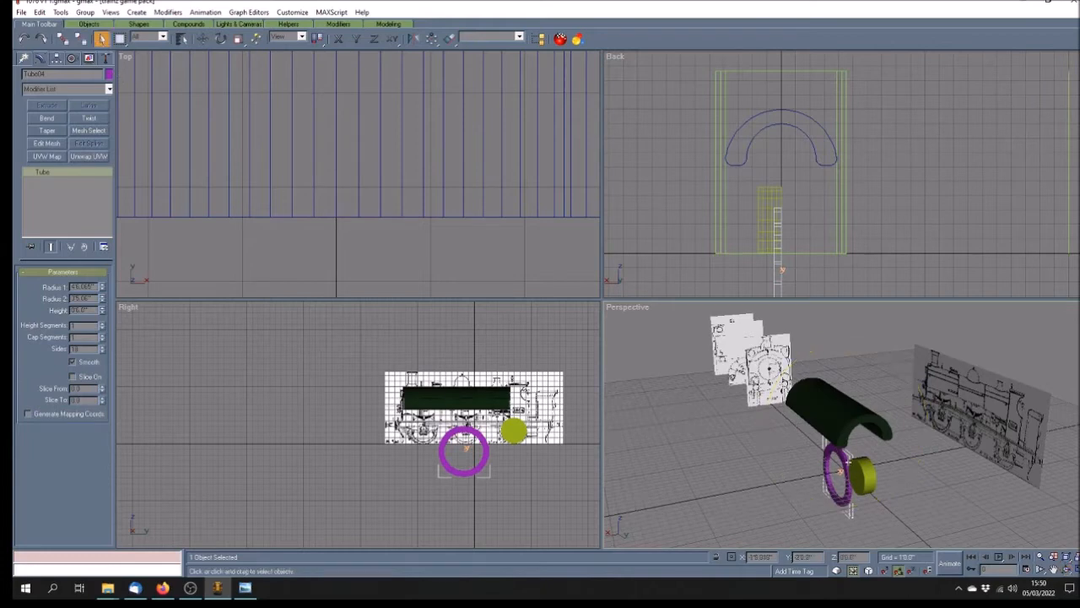
click(867, 485)
right_click(618, 307)
click(639, 330)
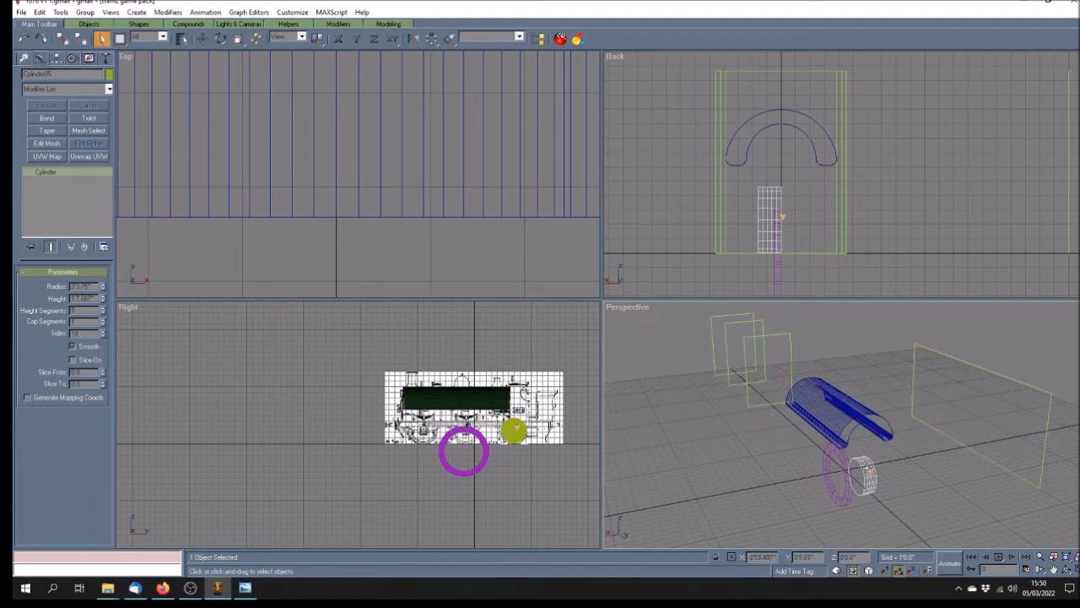
key(alt+w)
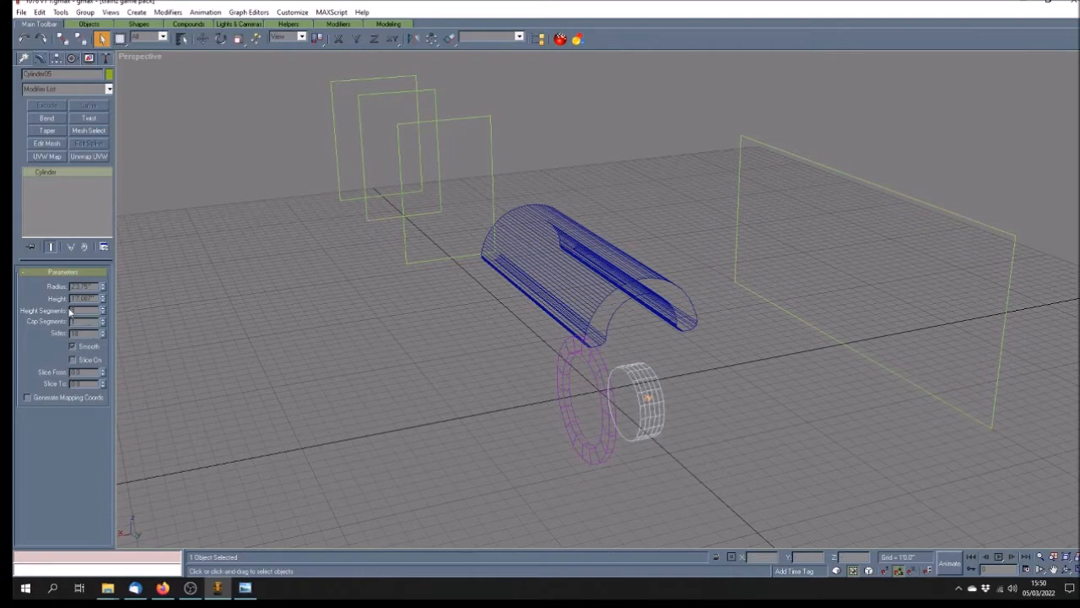
Step: Try 5 height segments on the tube, and return the value to 1
click(605, 447)
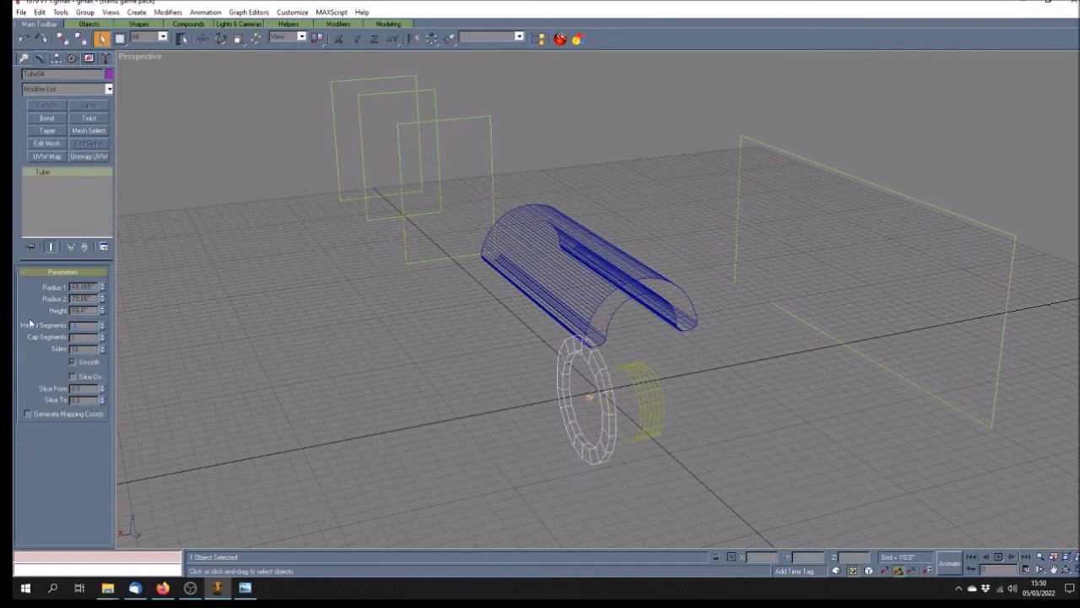
text(5)
key(Return)
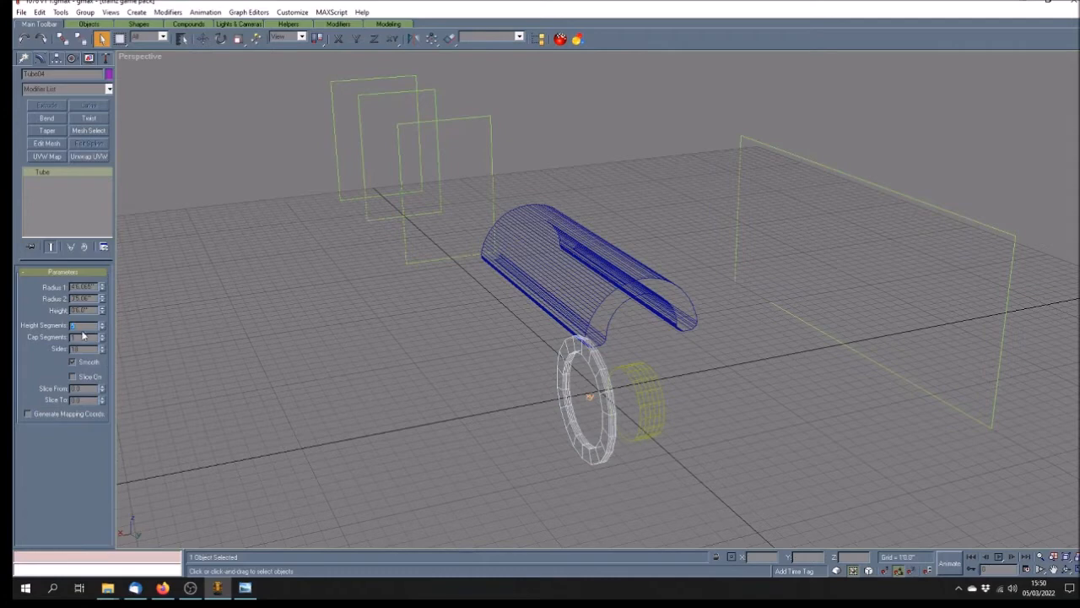
text(1)
key(Return)
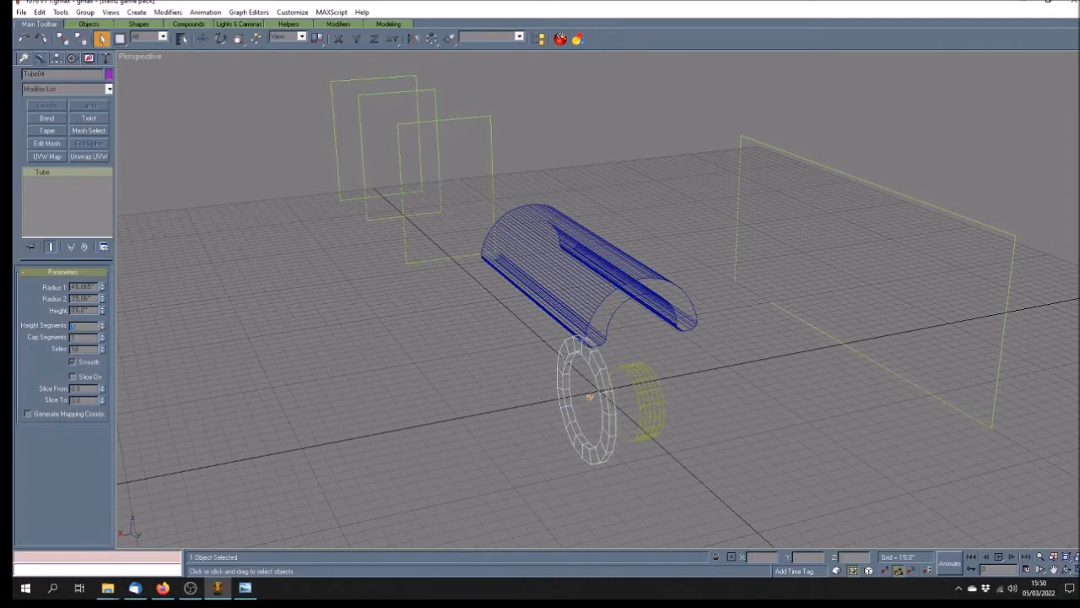
Step: Return to the enlarged Right view and check the radius of the cylinder over the rear wheel
click(1075, 569)
click(1053, 569)
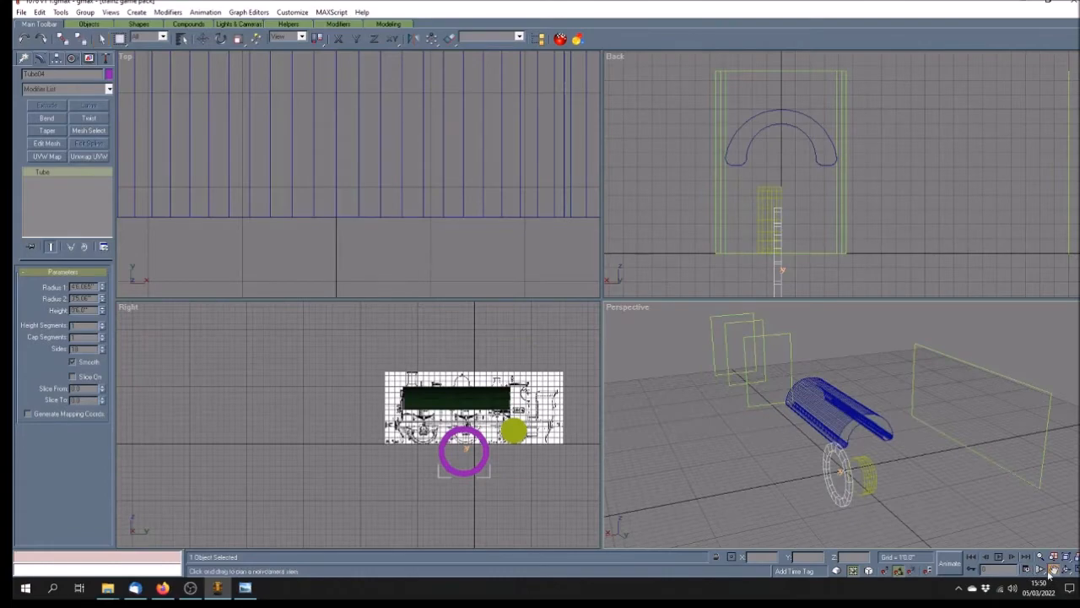
drag(540, 492, 513, 460)
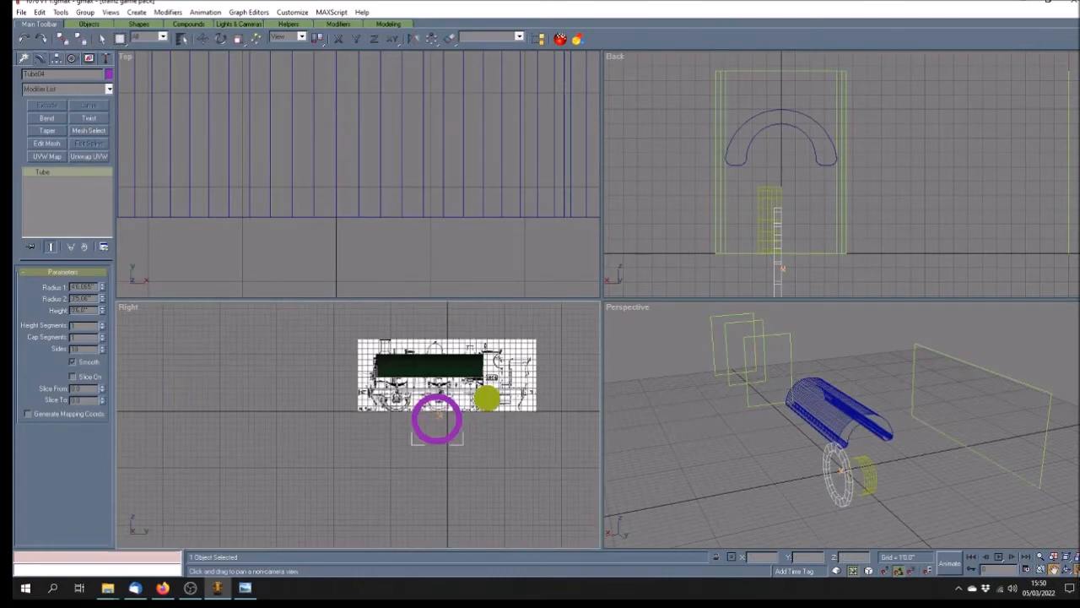
click(1075, 569)
drag(809, 307, 648, 338)
scroll(650, 296, up, 5)
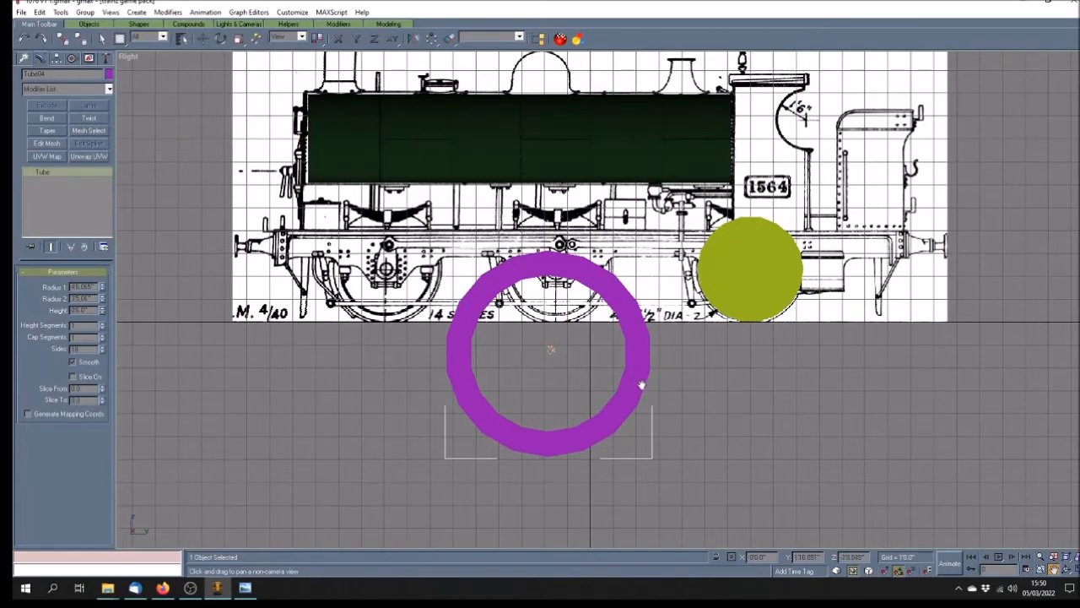
click(101, 39)
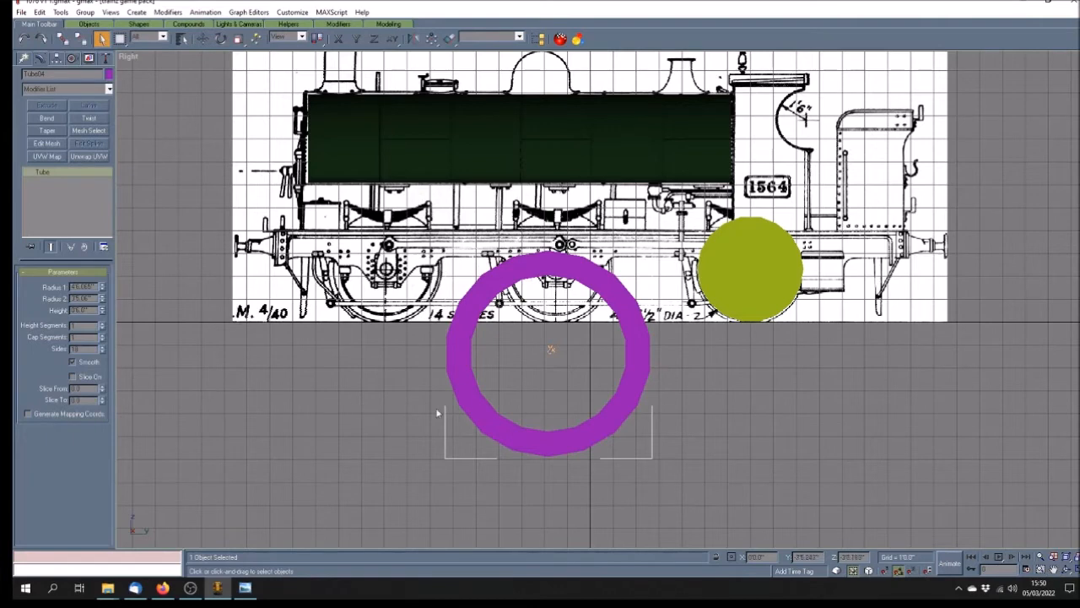
click(740, 268)
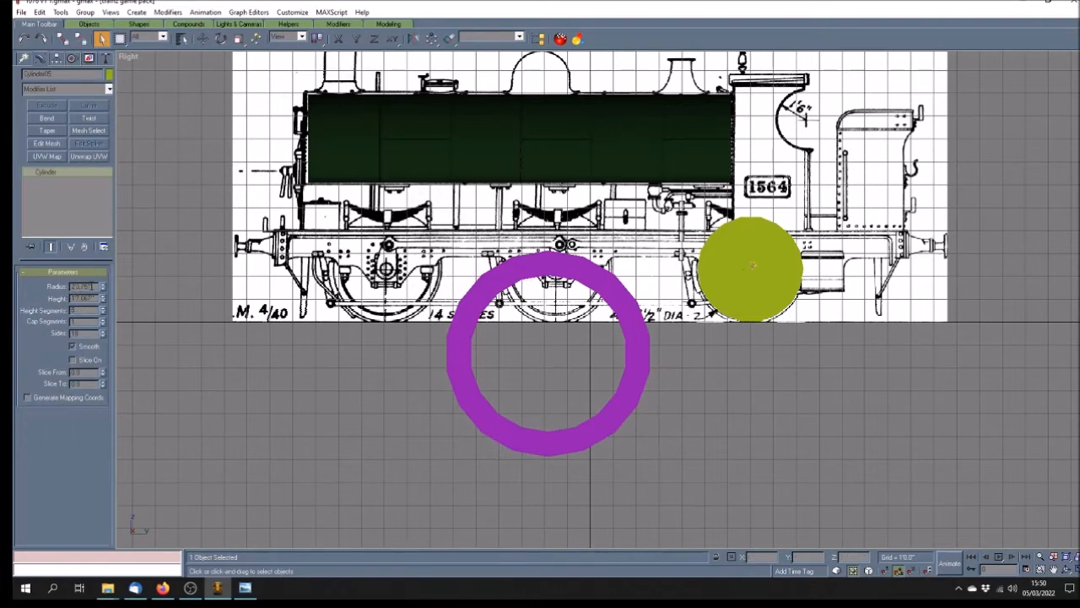
Step: Set the purple tube's Radius 2 to 2'0" and its Radius 1 to 2'3.75"
click(530, 442)
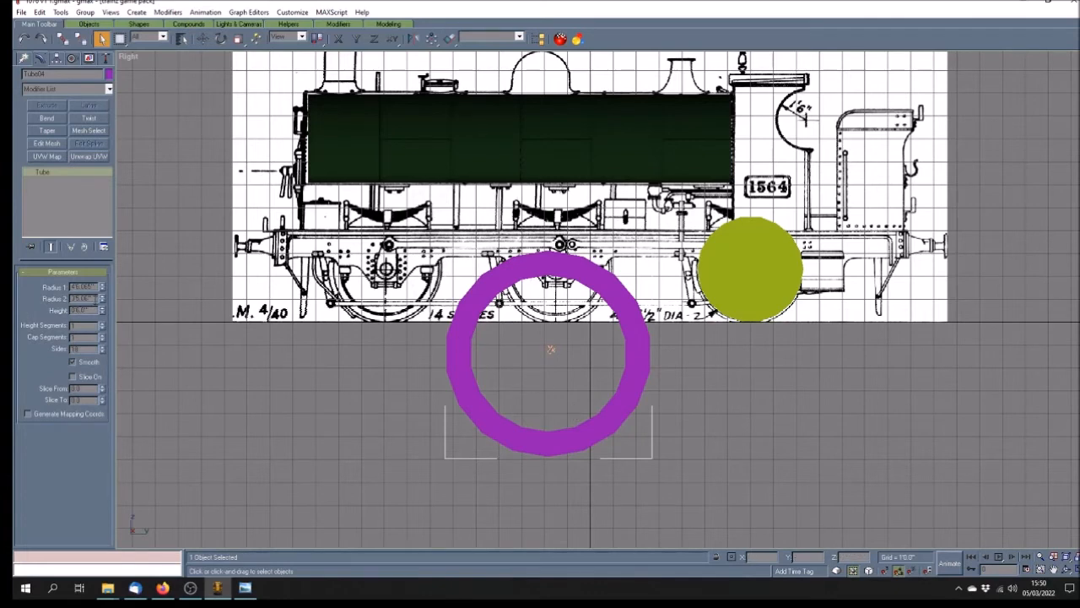
drag(93, 300, 41, 294)
text(2)
key(Return)
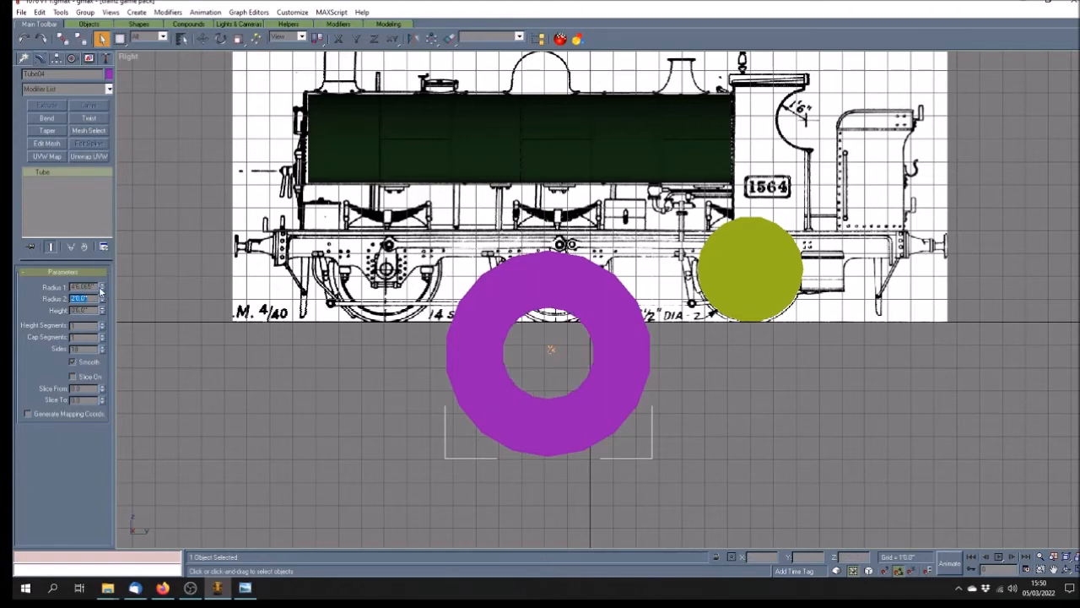
drag(95, 287, 24, 272)
text(23.75)
key(Return)
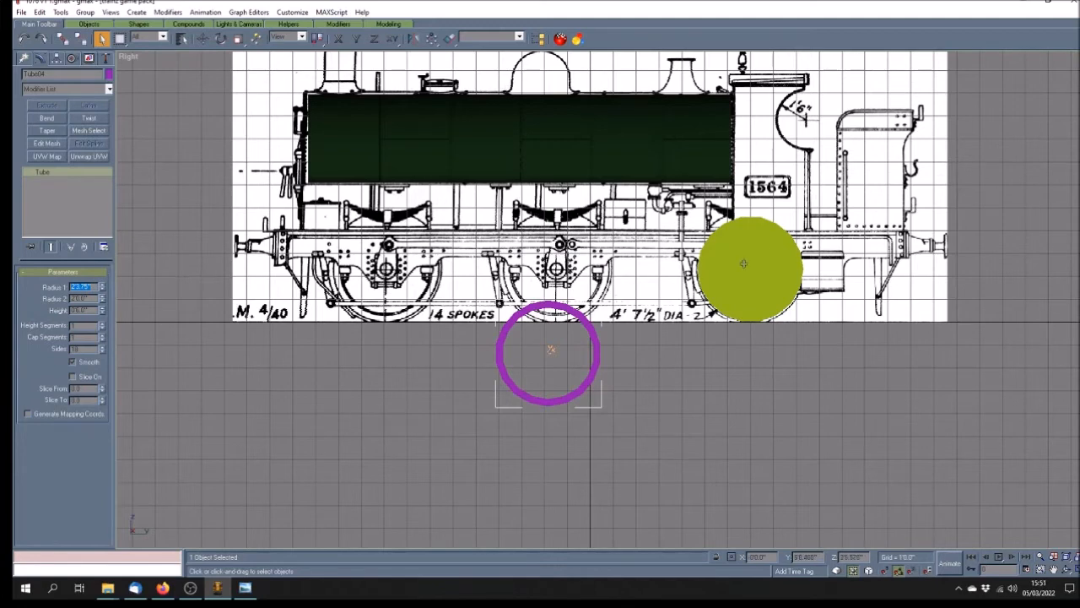
Step: Align the tube to the rear-wheel cylinder in X, Y and Z position, center to center
click(448, 39)
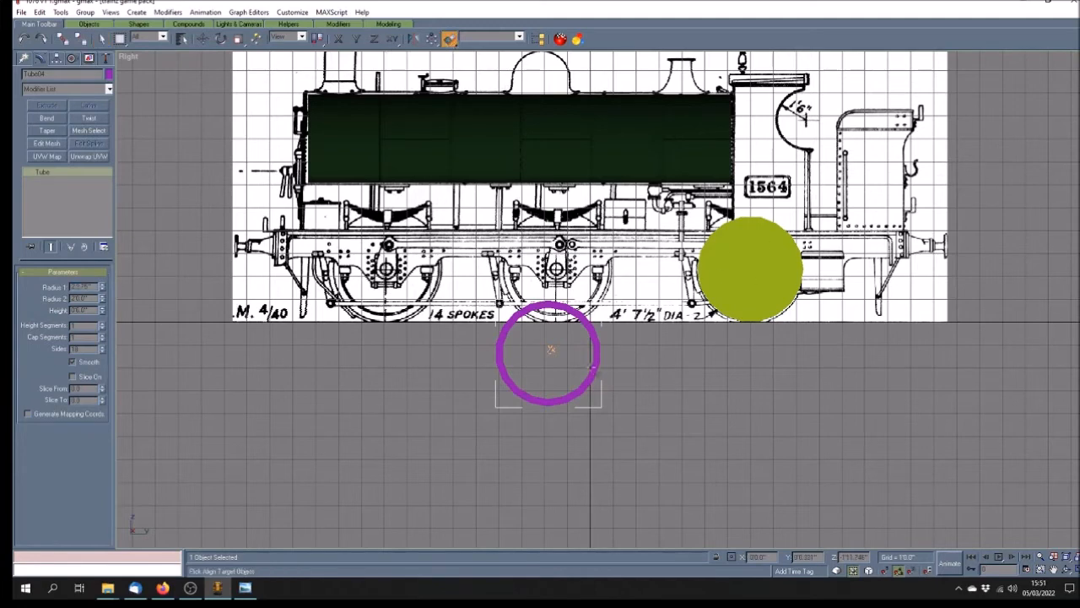
click(751, 288)
click(491, 227)
click(536, 228)
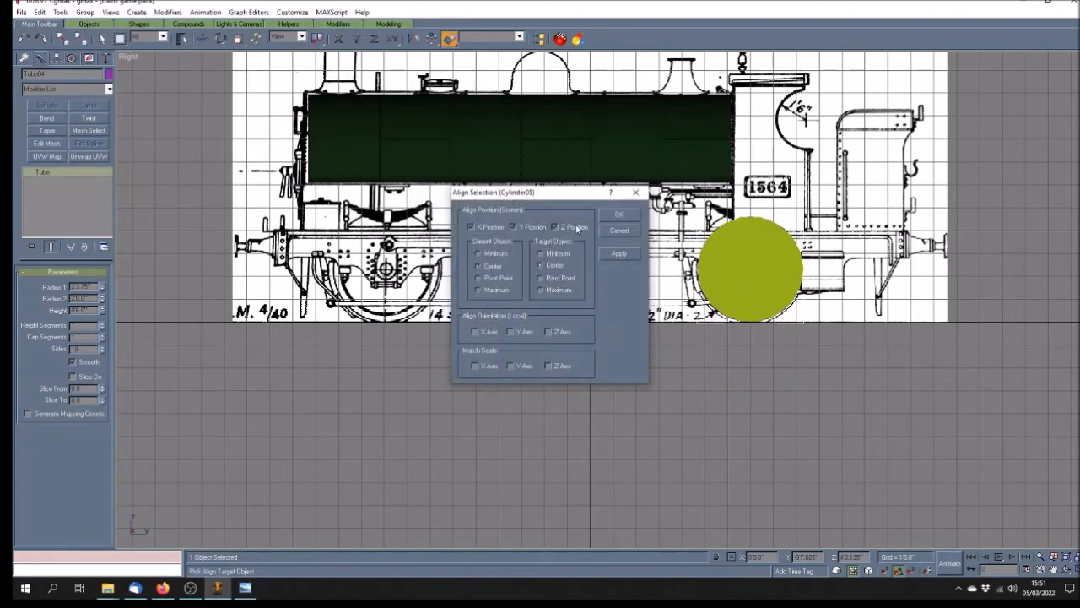
click(618, 216)
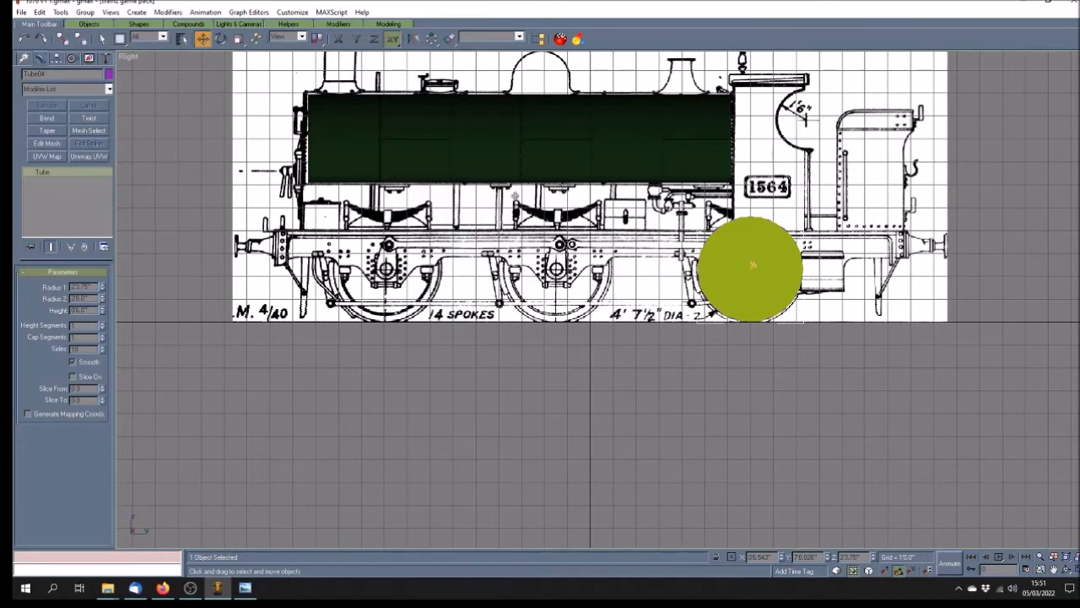
Step: Check the aligned tube in wireframe, and move it along the X axis onto the blueprint's middle wheel
click(339, 39)
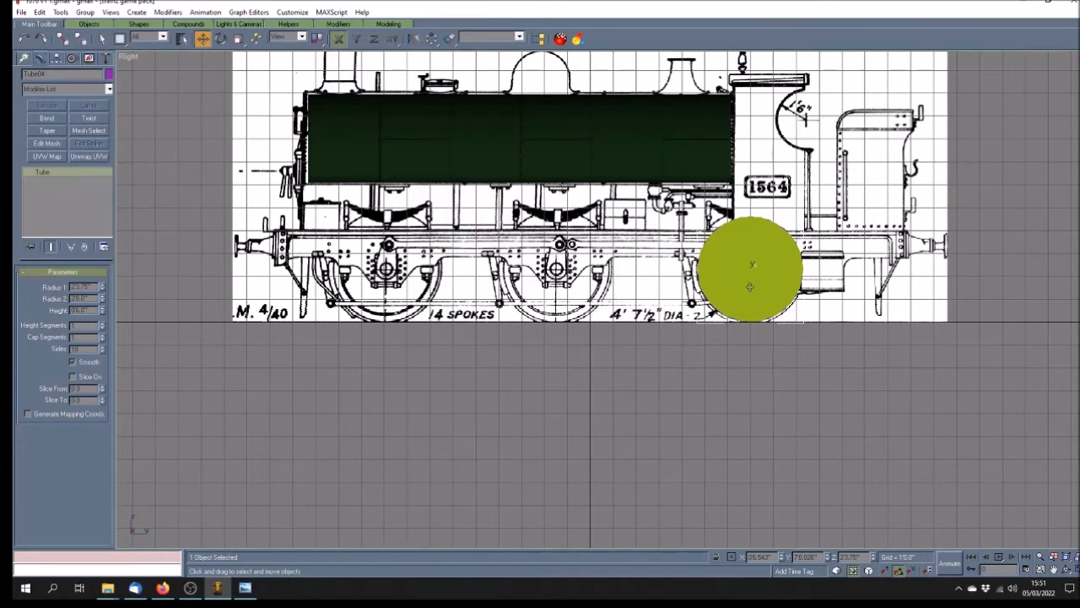
key(F3)
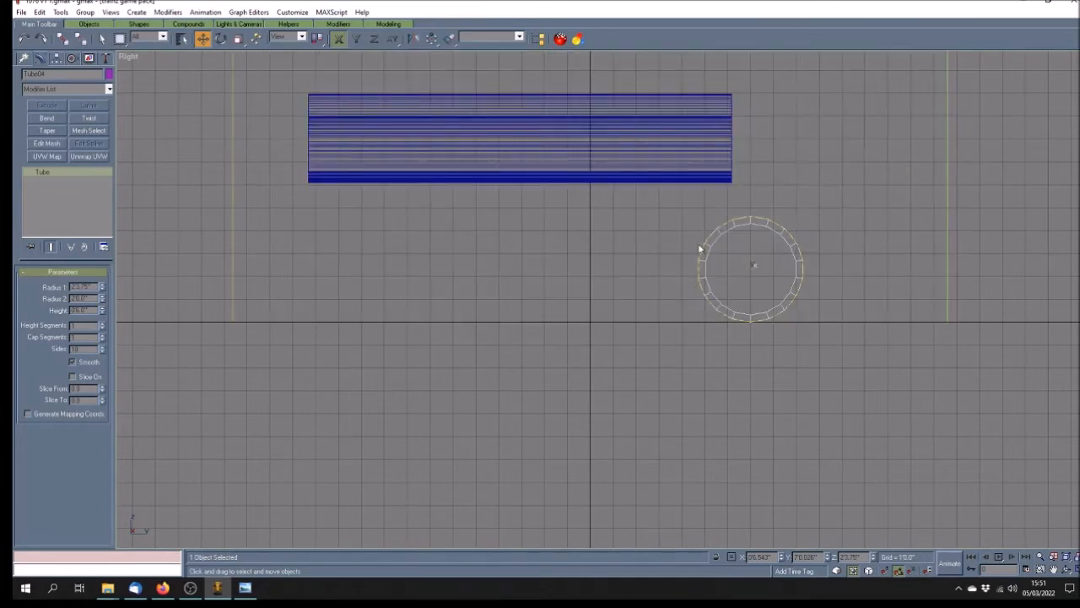
key(F3)
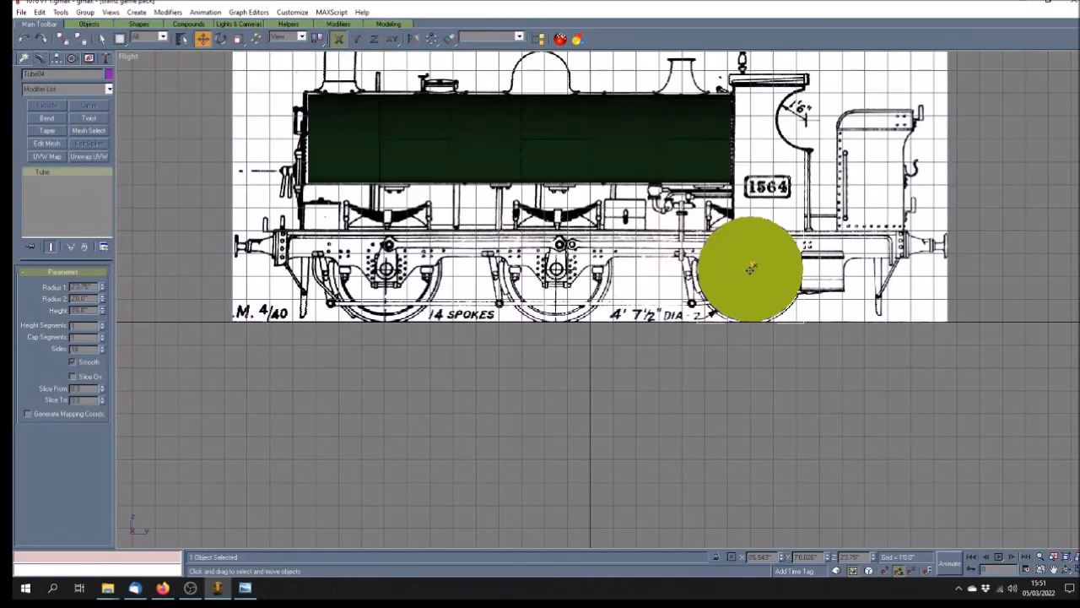
drag(750, 268, 556, 268)
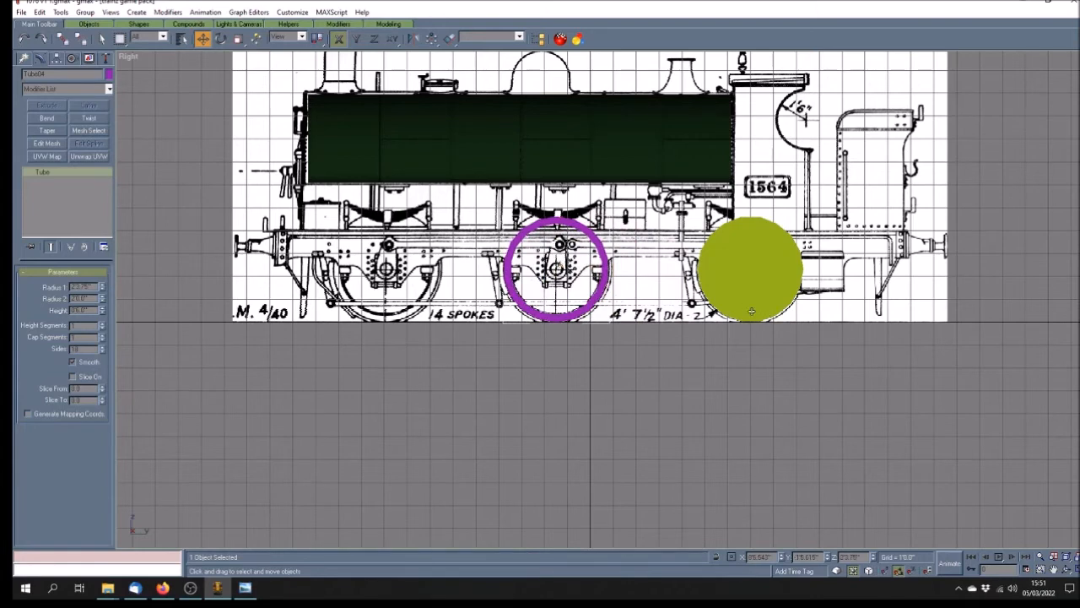
Step: Examine up close how the tube's lower edge meets the rail line and the blueprint wheel, in wireframe and shaded display
click(1053, 569)
scroll(579, 352, up, 5)
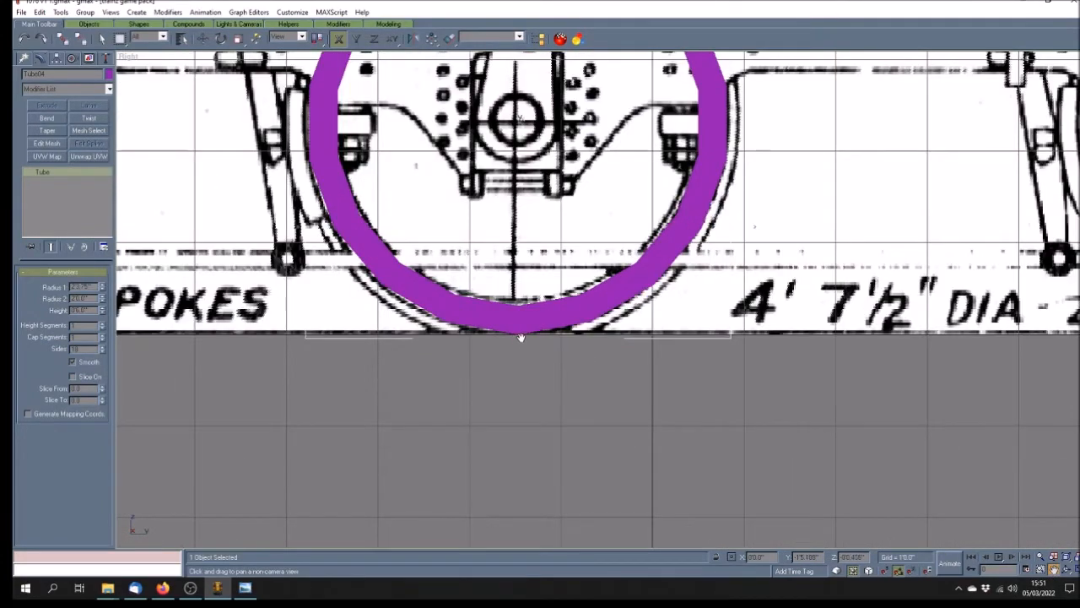
right_click(124, 57)
click(156, 77)
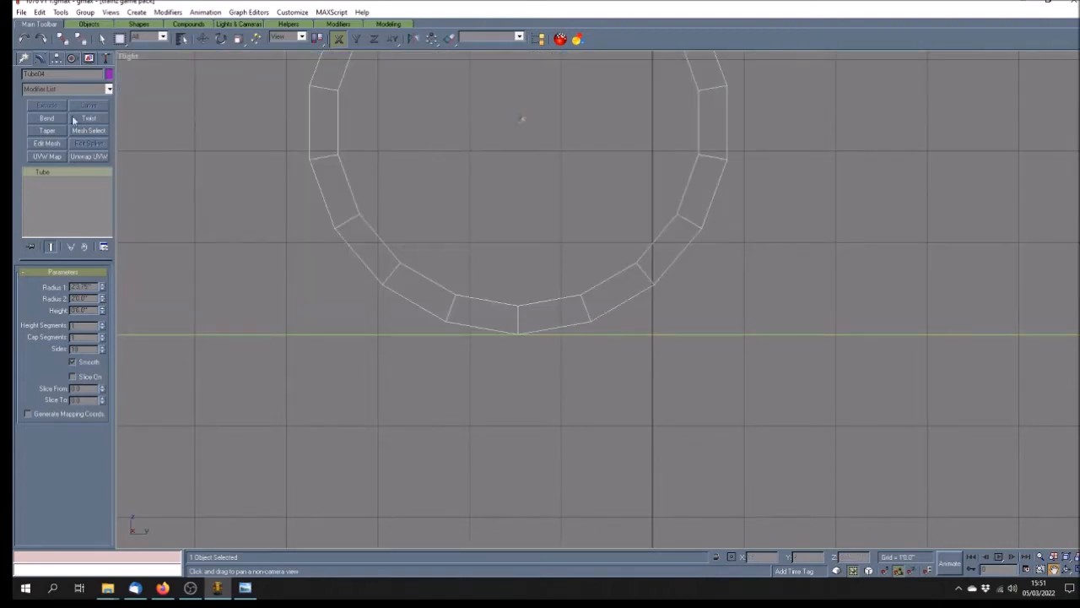
right_click(131, 60)
click(168, 66)
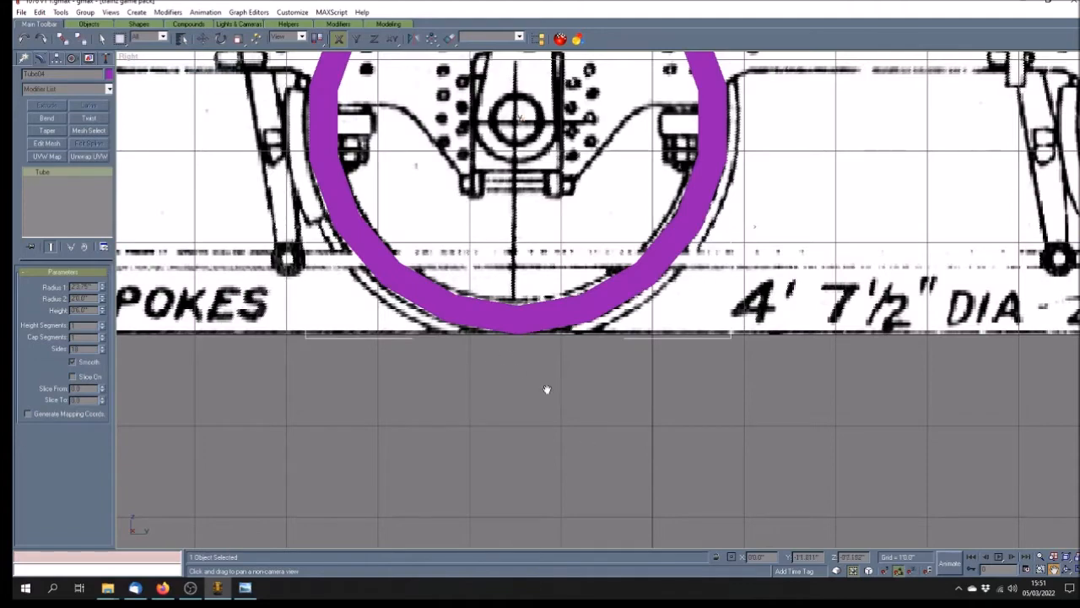
scroll(550, 382, down, 1)
scroll(551, 381, up, 2)
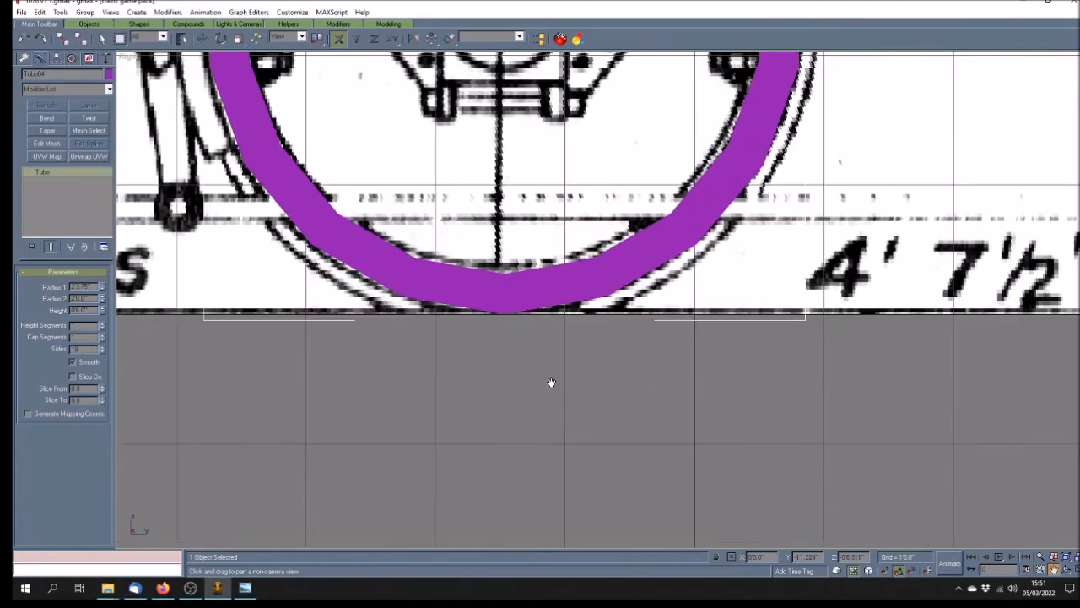
scroll(531, 405, down, 2)
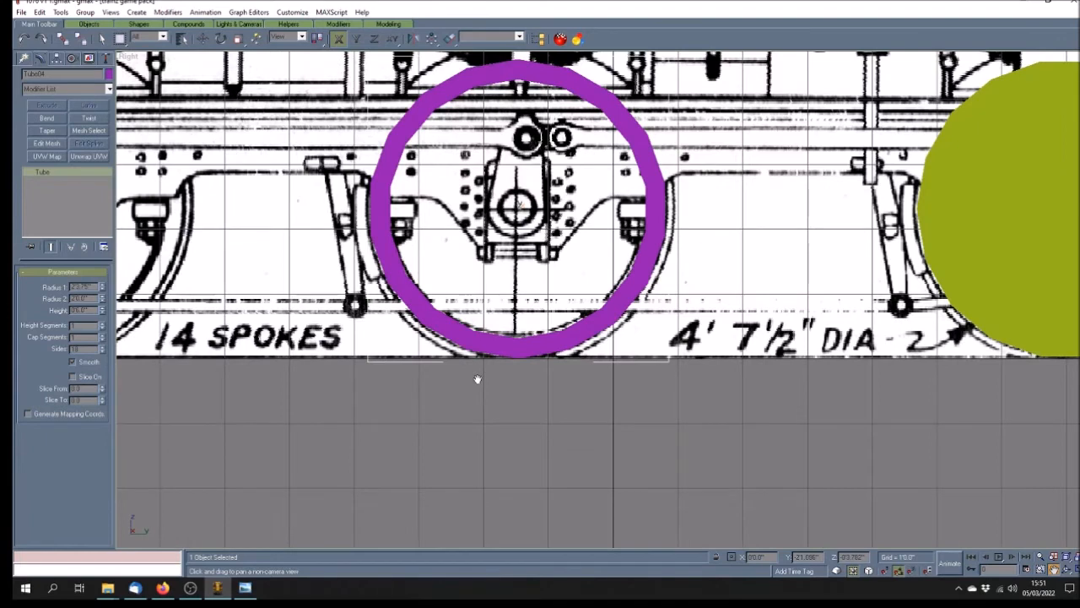
Step: Slide the purple tube along the blueprint to compare its rim with the drawn wheel arcs, and recentre it on the middle wheel
click(203, 38)
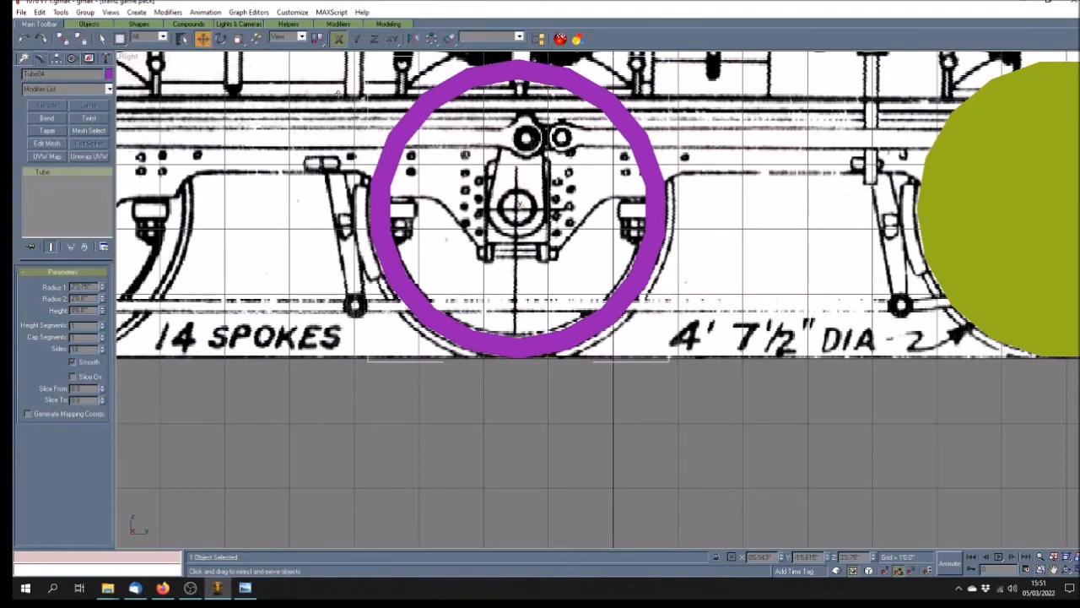
drag(533, 346, 505, 347)
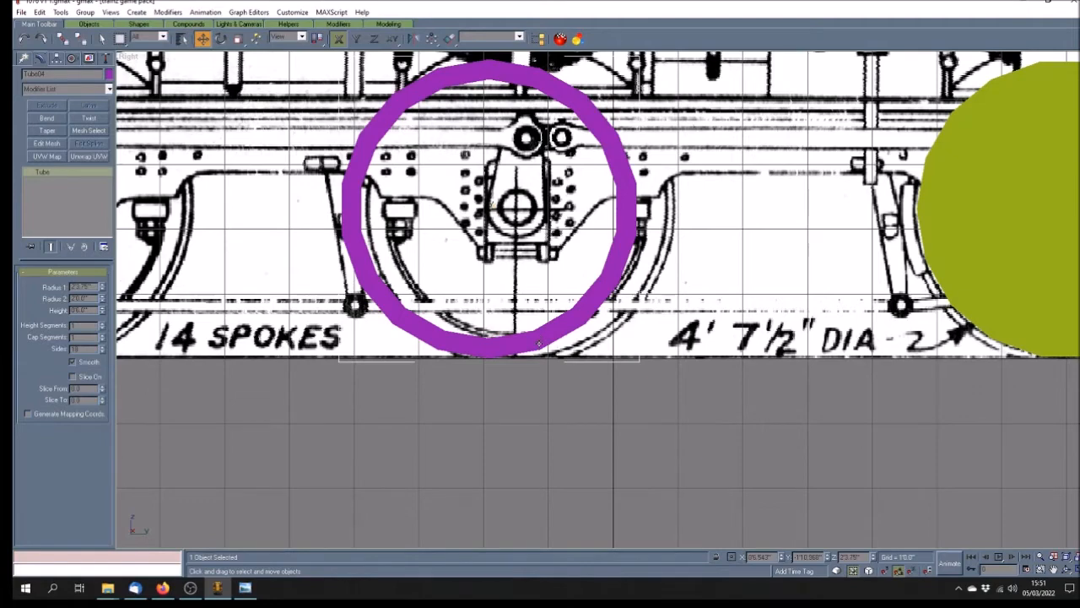
drag(537, 339, 509, 339)
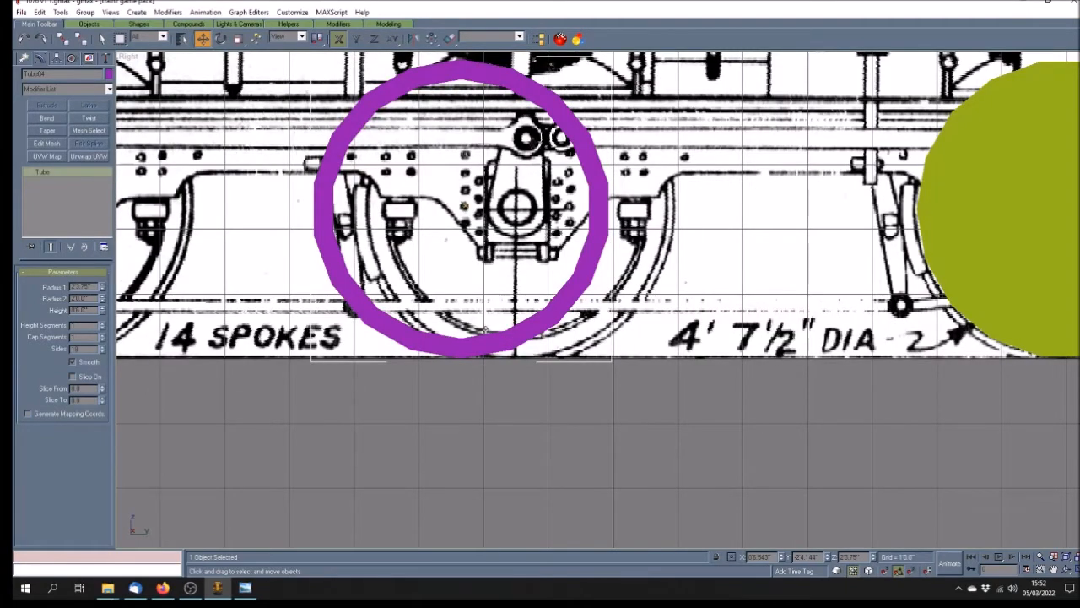
drag(445, 341, 501, 348)
key(ctrl+s)
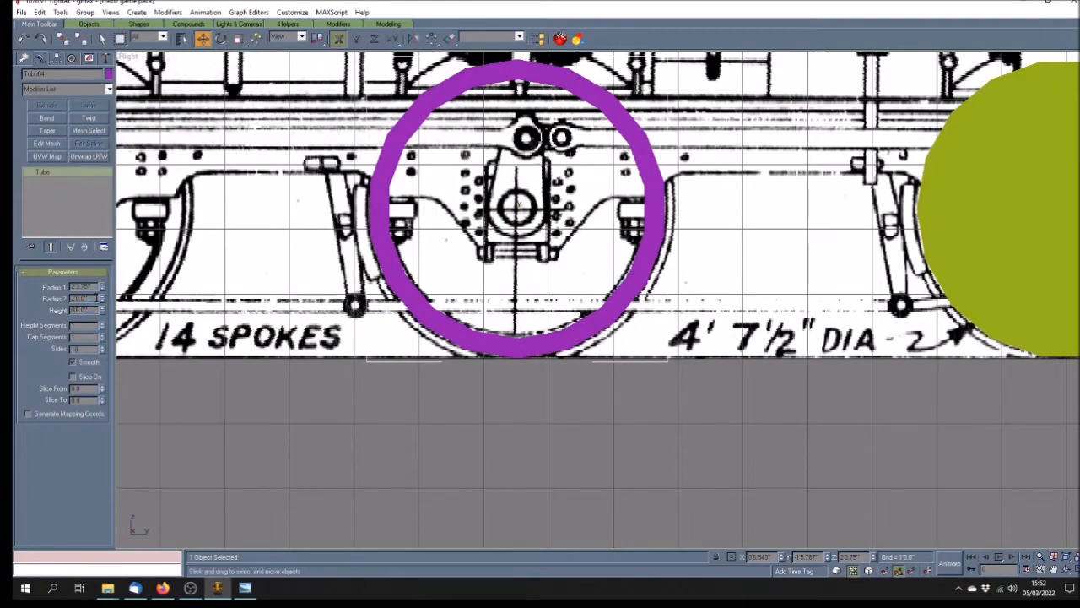
Step: Try a Radius 2 of 1'9.5" on the tube, and settle on 2'0.5"
double_click(85, 298)
text(19.5)
key(Return)
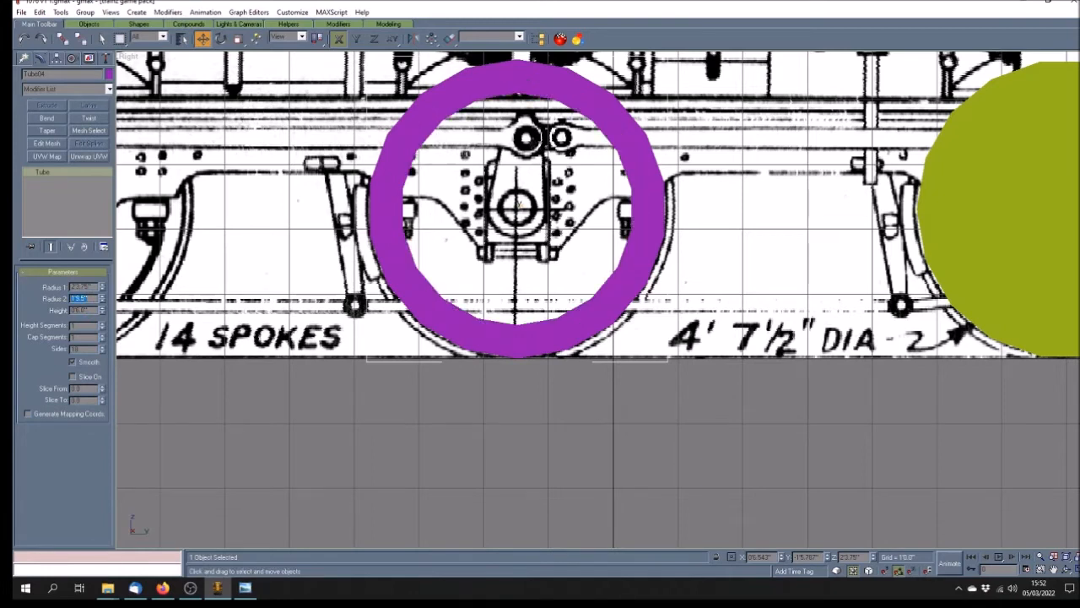
click(85, 311)
key(Return)
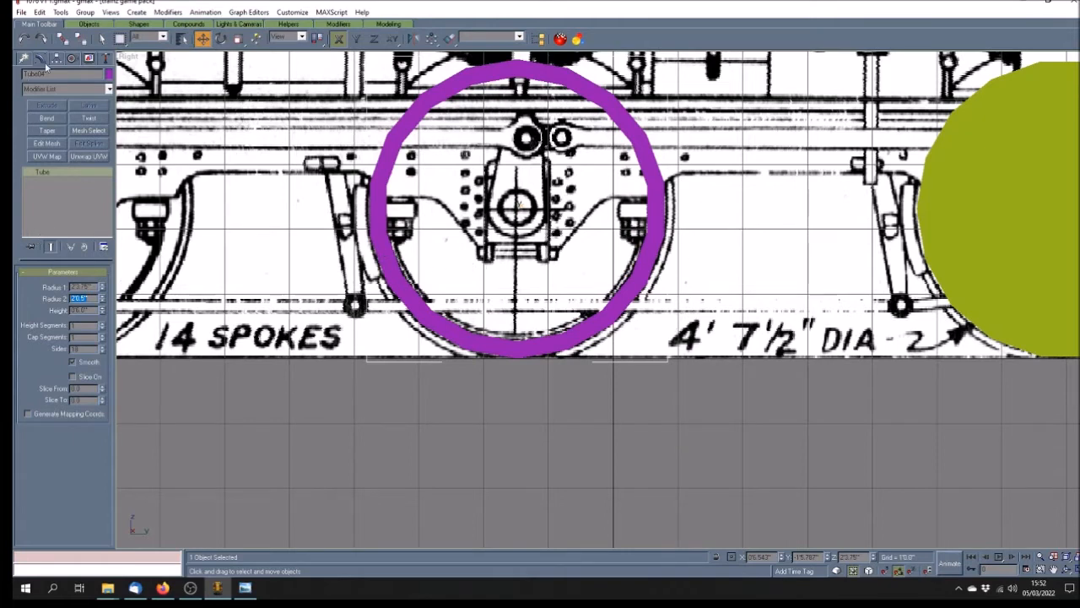
Step: Enable texture correction for the Right view and set the tube's Sides to 36
right_click(130, 56)
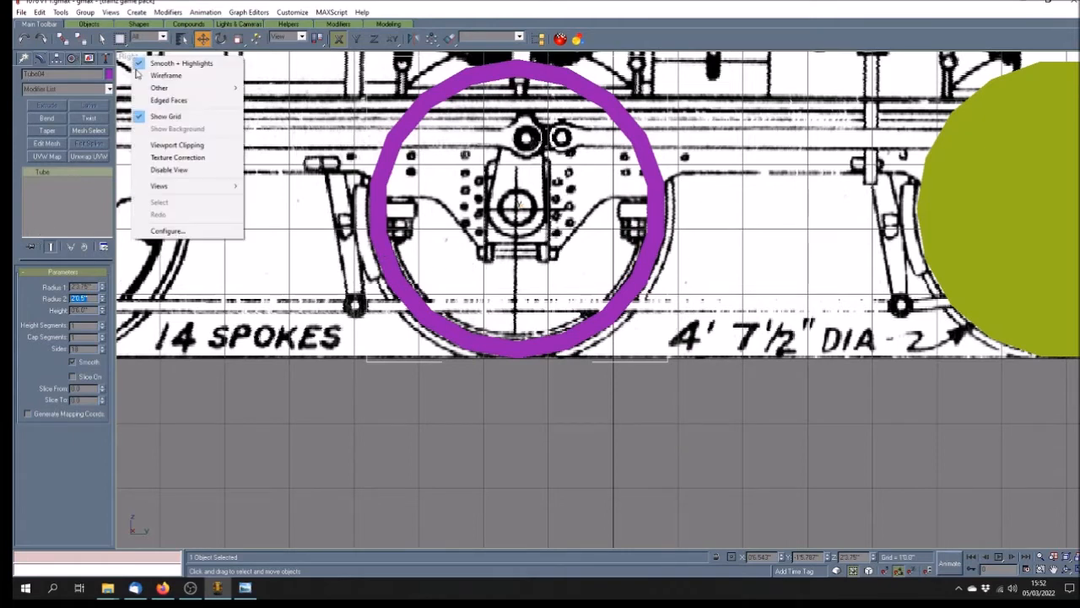
click(190, 160)
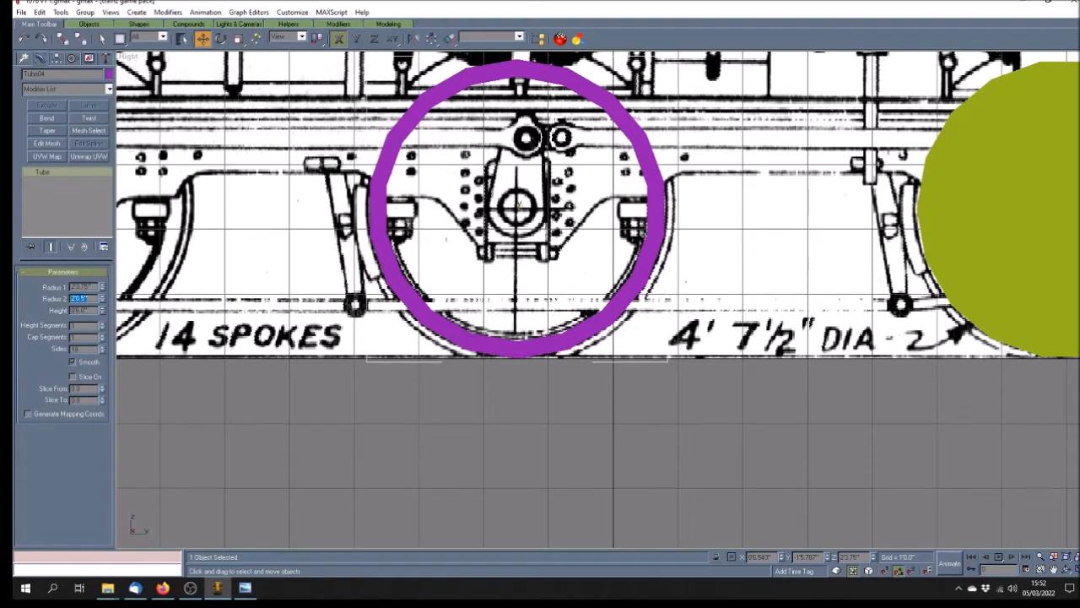
double_click(84, 348)
key(Return)
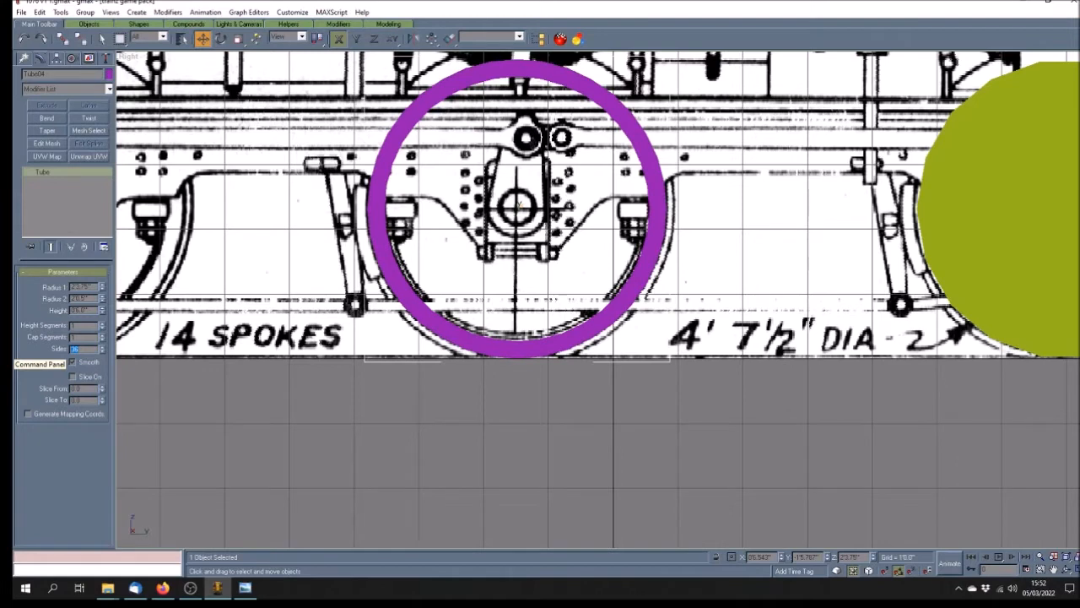
Step: Show the Right view in wireframe, raise the tube's Sides to 40, and deselect the tube
right_click(131, 57)
click(155, 78)
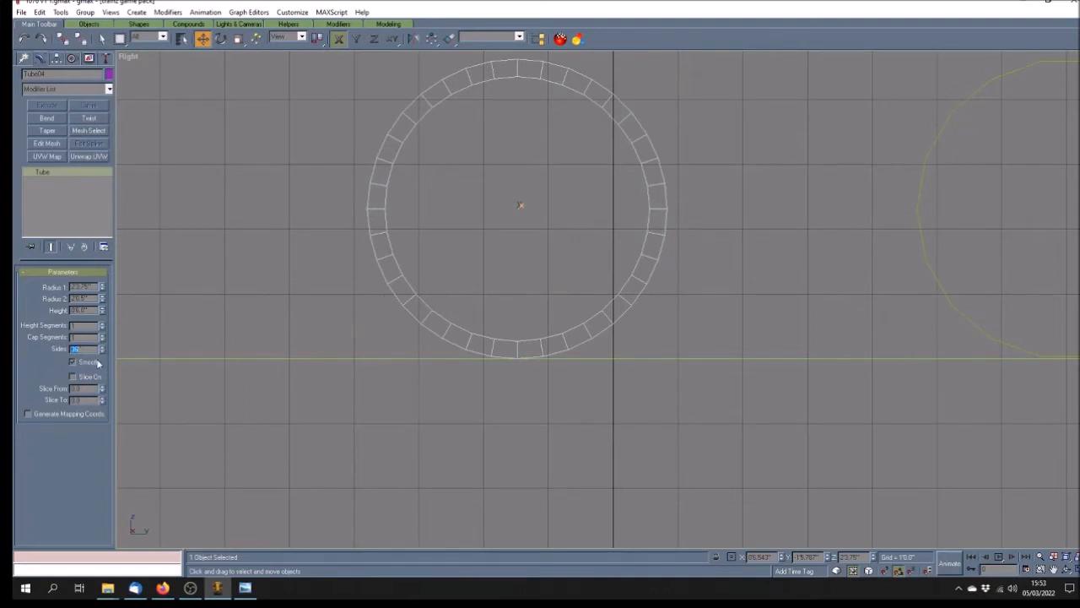
key(Return)
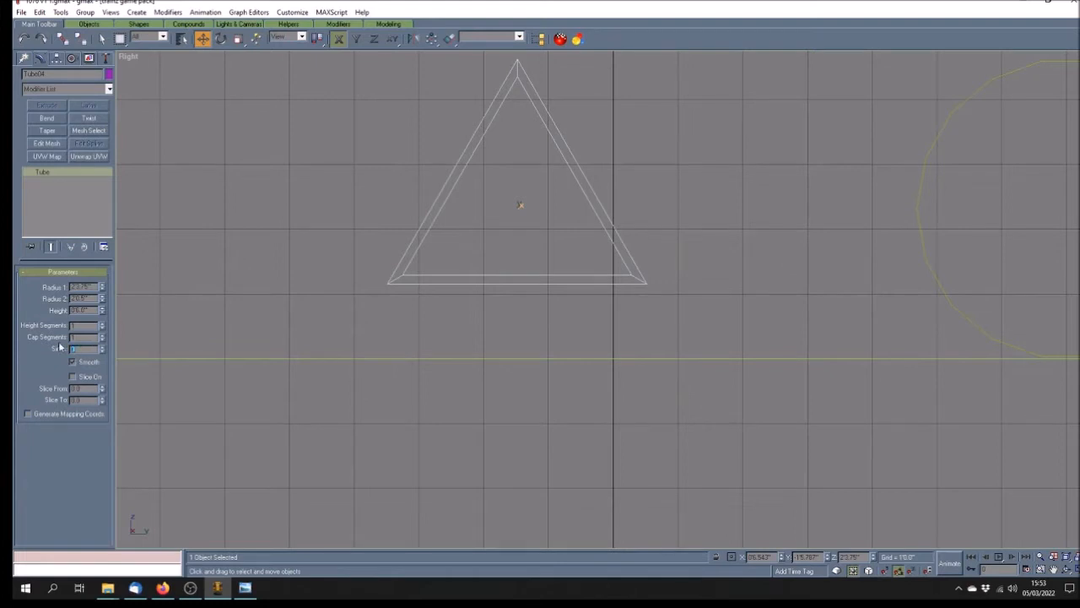
click(26, 39)
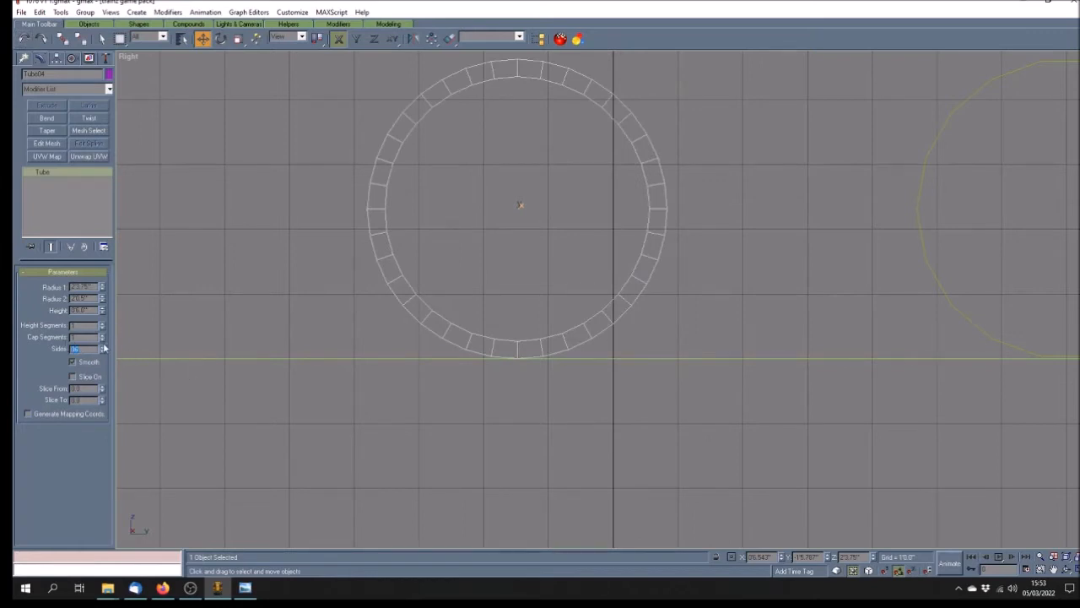
click(102, 346)
click(102, 347)
click(102, 347)
click(102, 347)
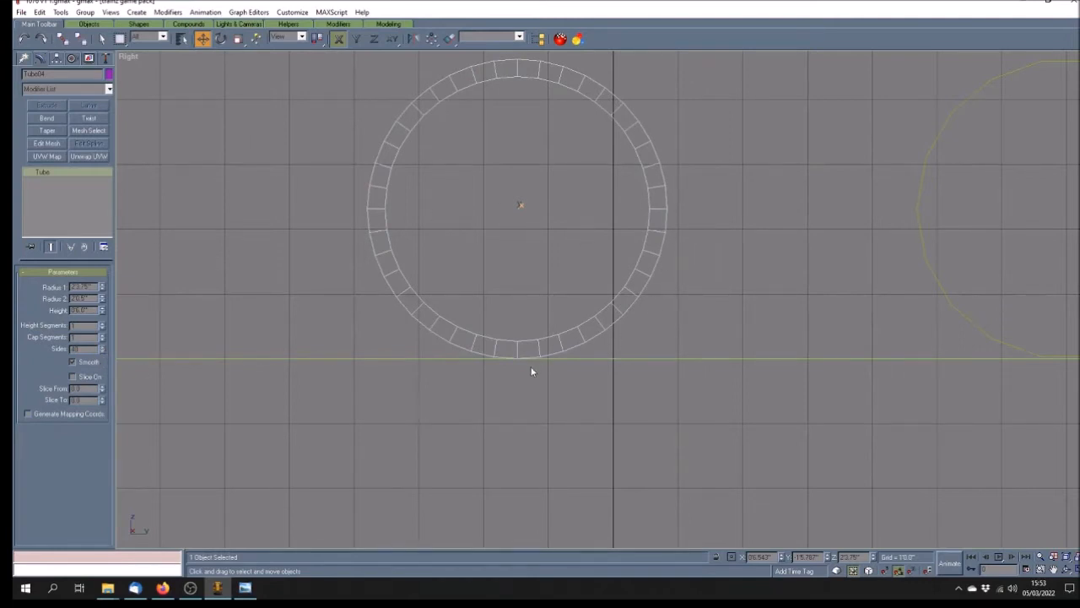
click(510, 236)
Step: Restore the four-viewport layout and hide the blue arched body above the wheels
click(1052, 570)
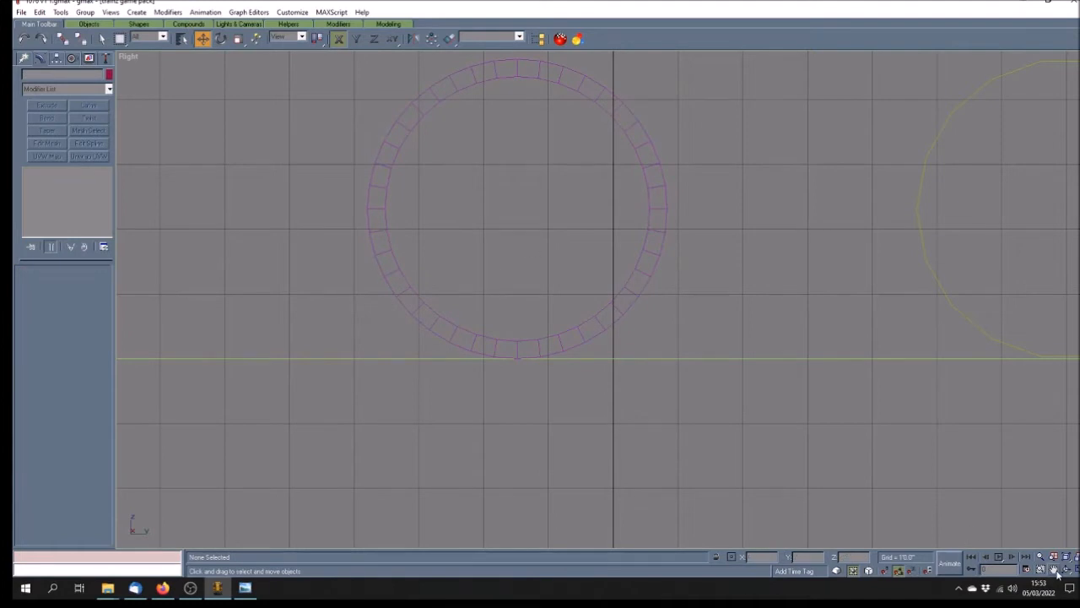
drag(501, 231, 501, 304)
scroll(531, 279, down, 2)
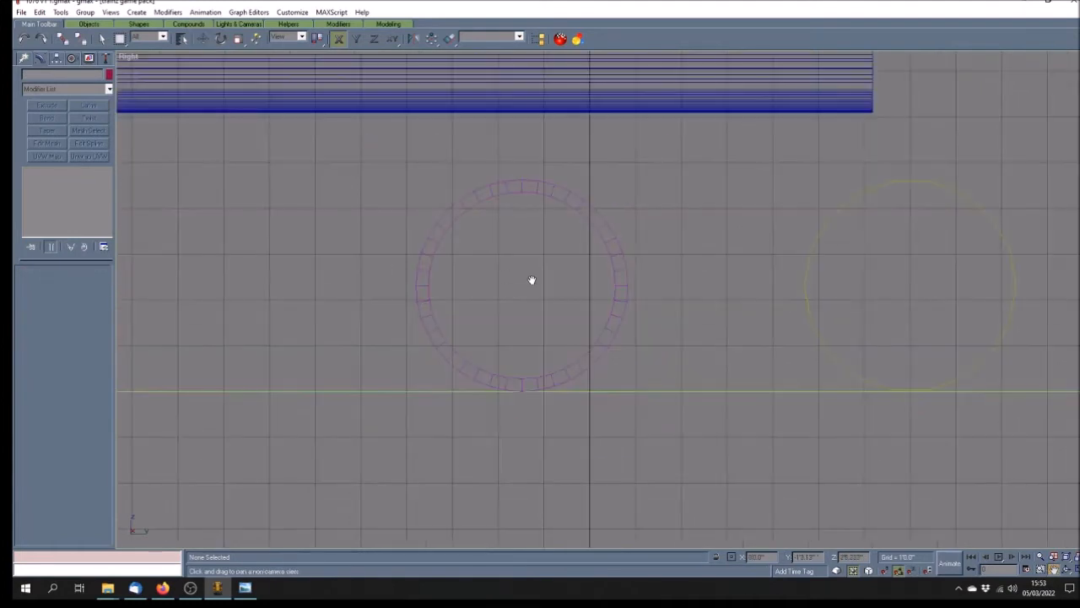
scroll(533, 279, down, 4)
scroll(533, 279, up, 2)
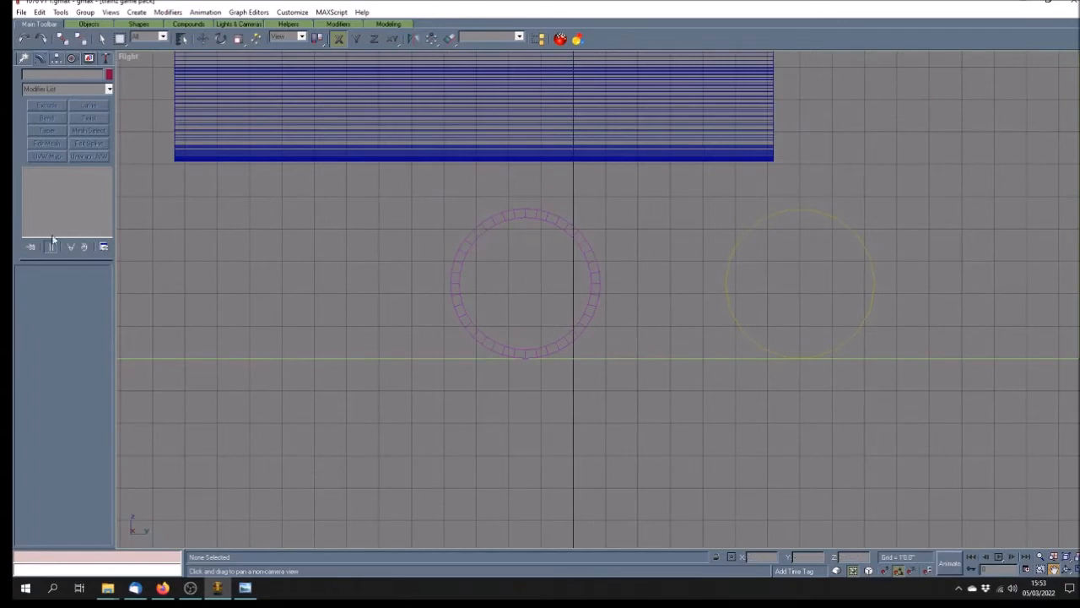
click(1067, 569)
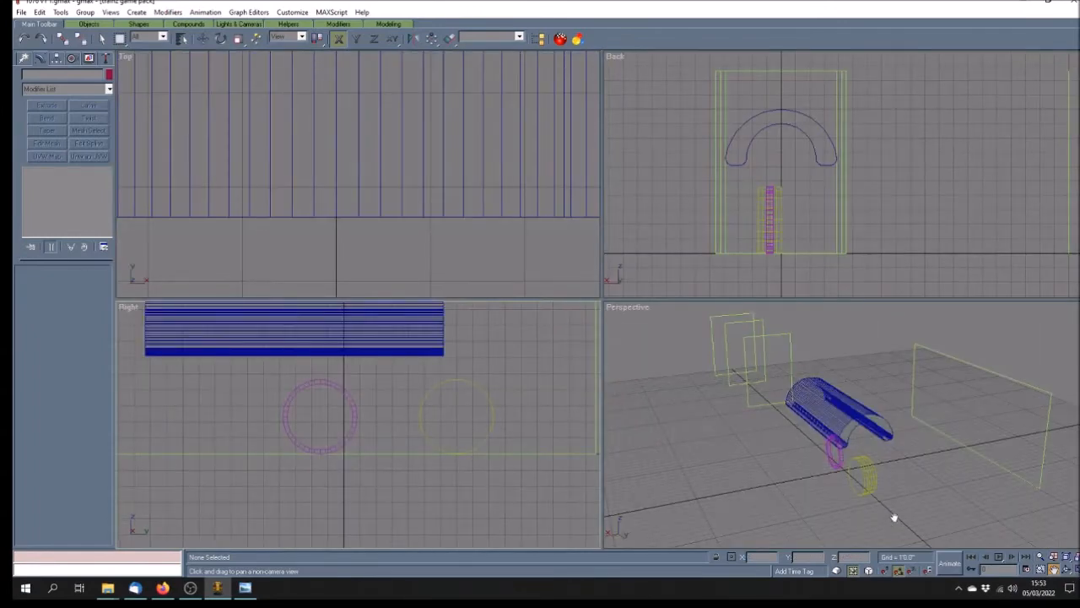
click(101, 38)
click(844, 409)
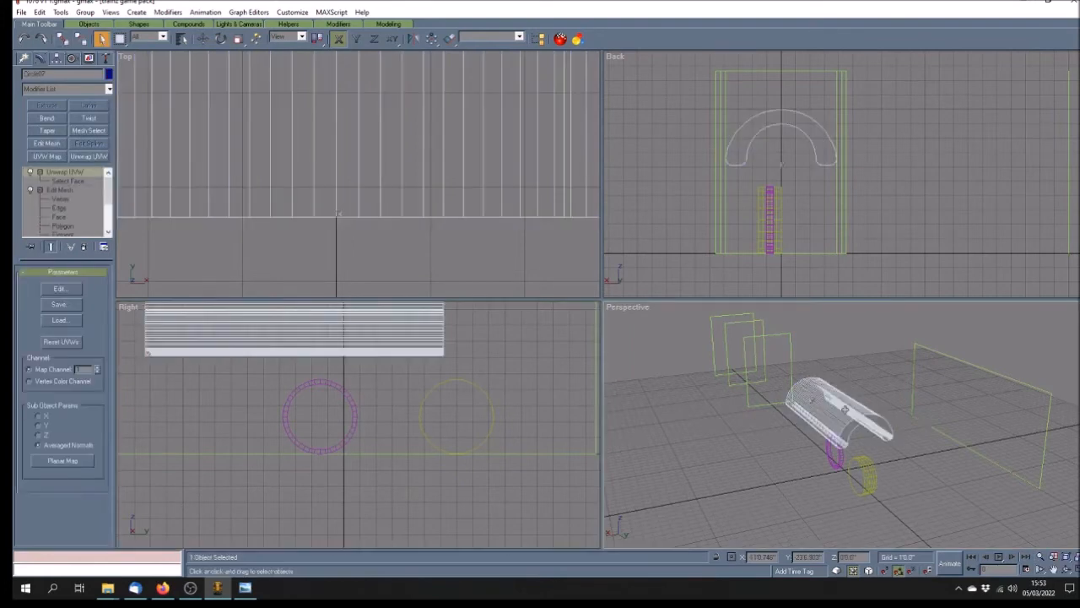
click(89, 58)
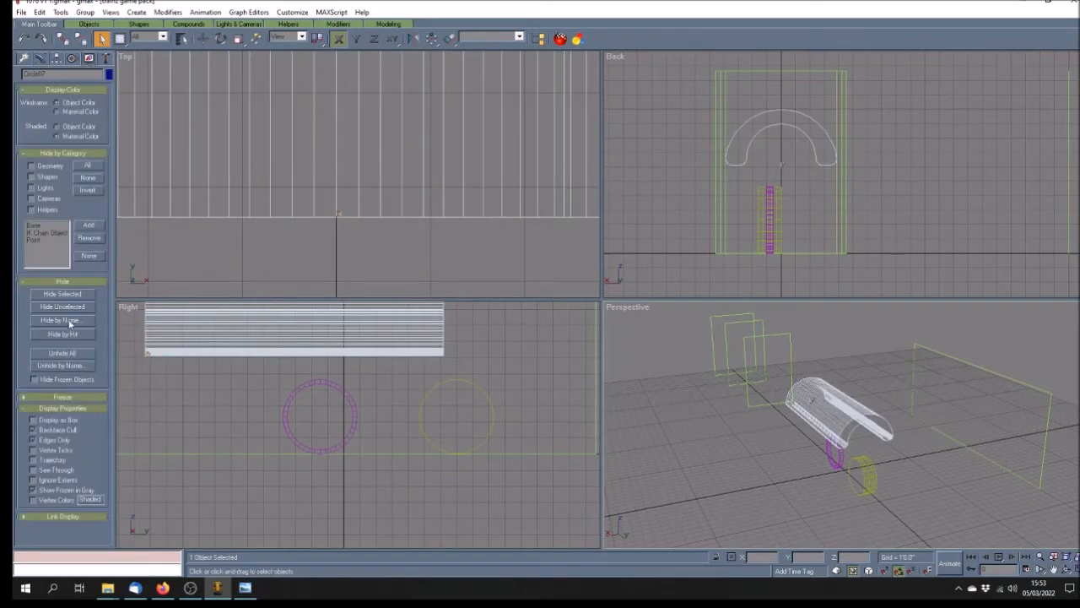
click(72, 294)
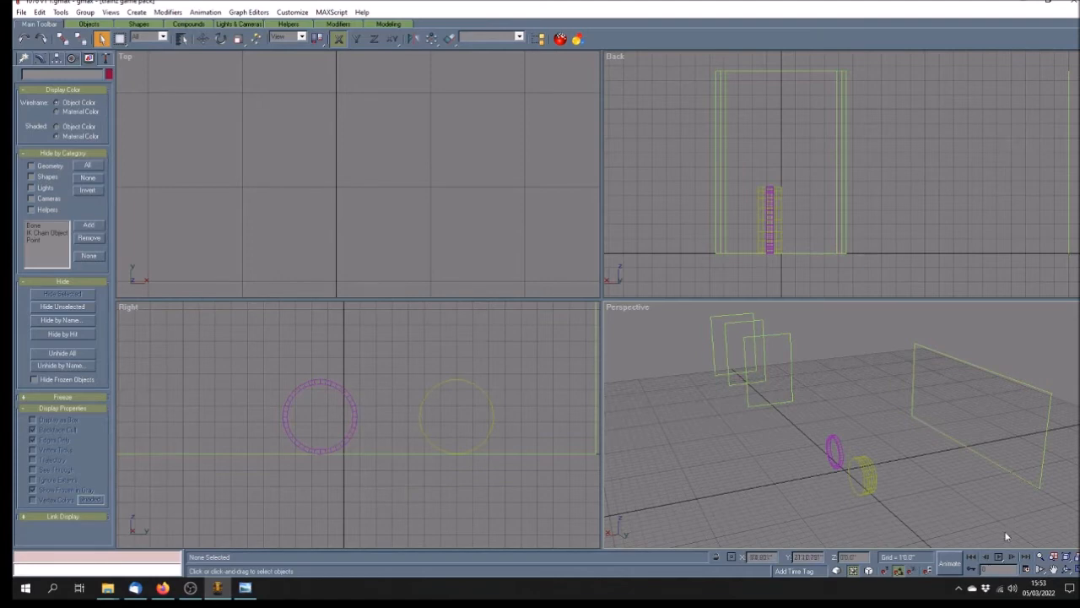
Step: Bring the wheels into the Top view and delete the yellow-green rear-wheel cylinder
click(1053, 570)
drag(301, 170, 418, 204)
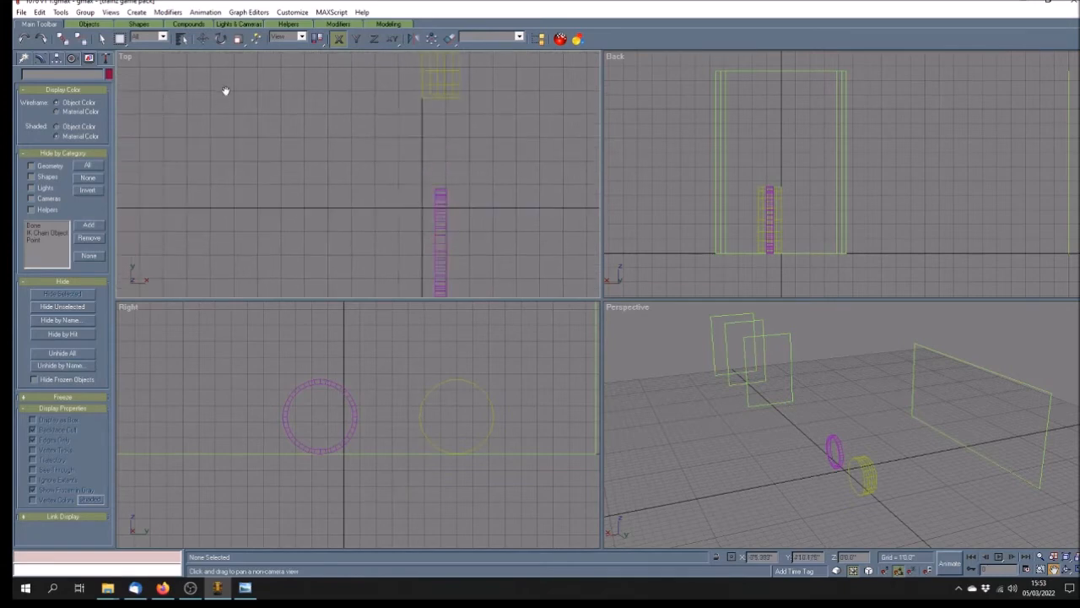
right_click(520, 135)
click(877, 471)
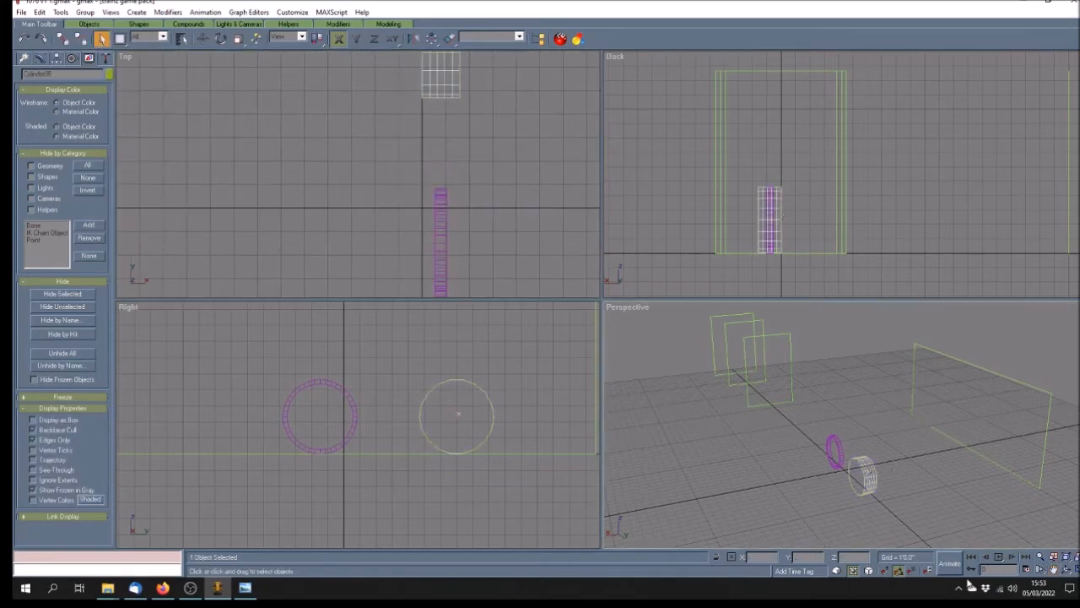
key(Delete)
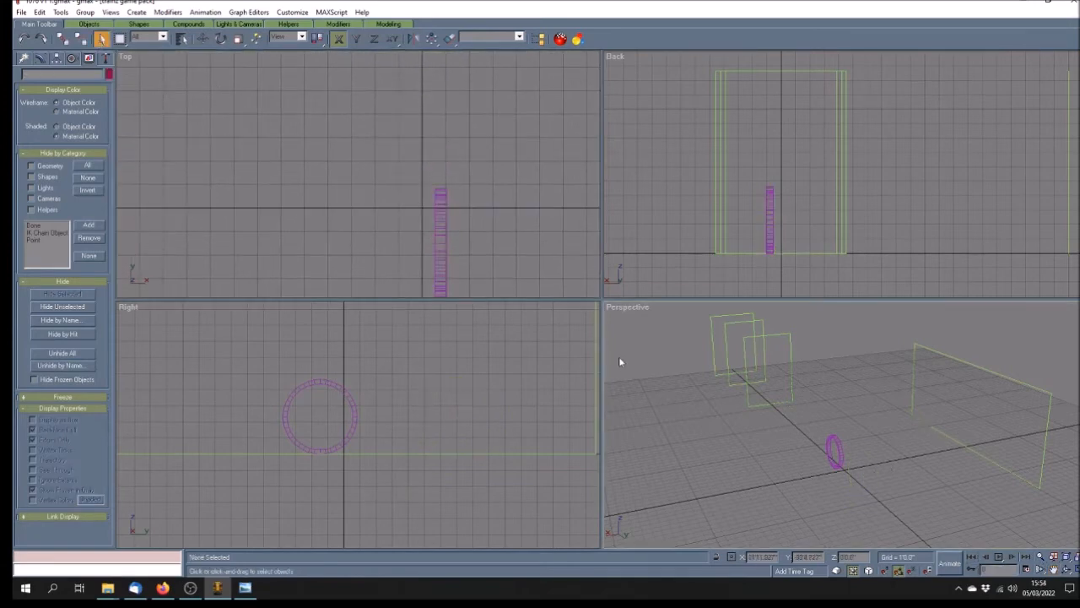
Step: Center the purple tube's pivot on the object and align it to the world axes
click(438, 236)
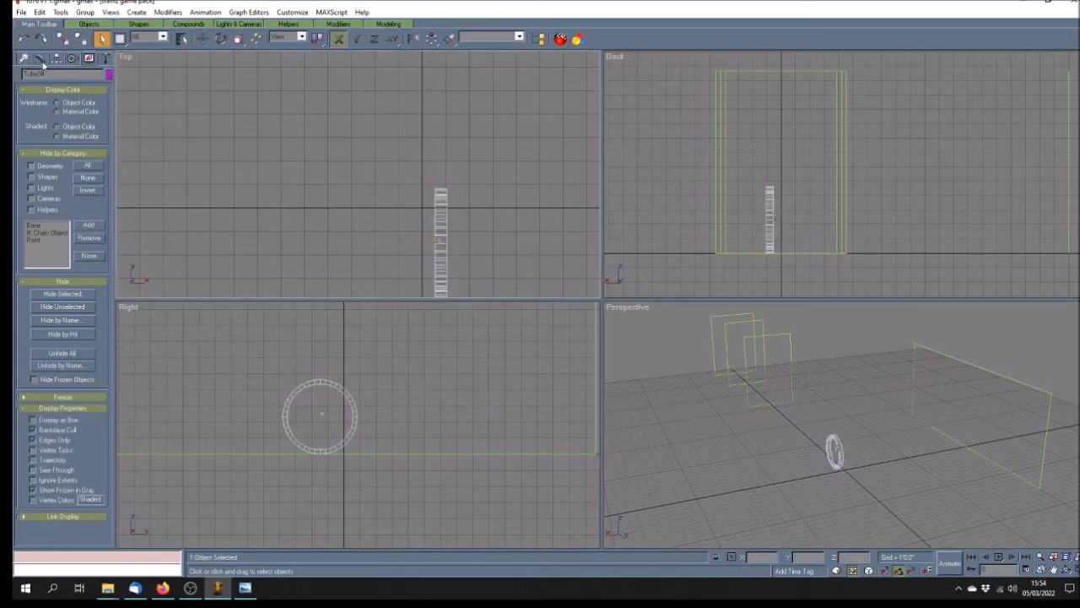
click(40, 58)
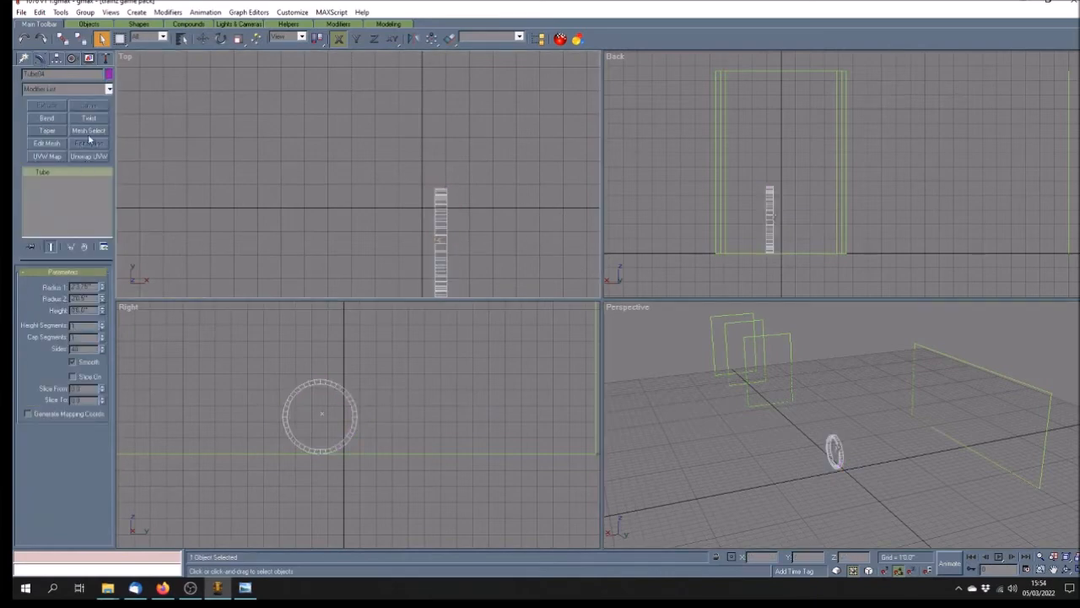
click(55, 59)
click(63, 129)
click(72, 186)
click(77, 216)
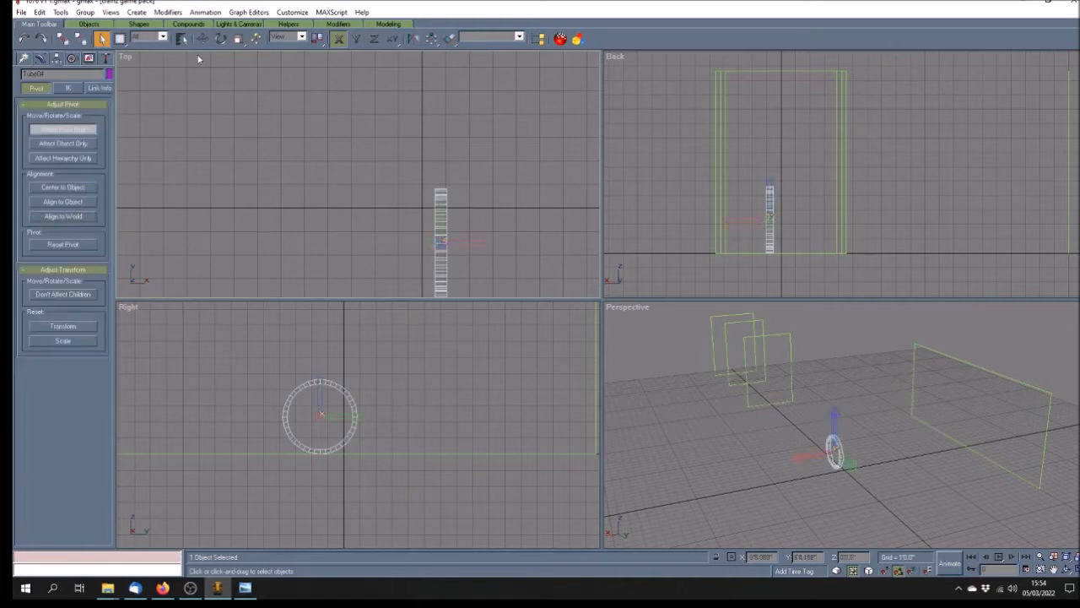
click(84, 130)
Step: Set the tube's X position to 0 so it sits on the model's centreline, and deselect it
click(203, 39)
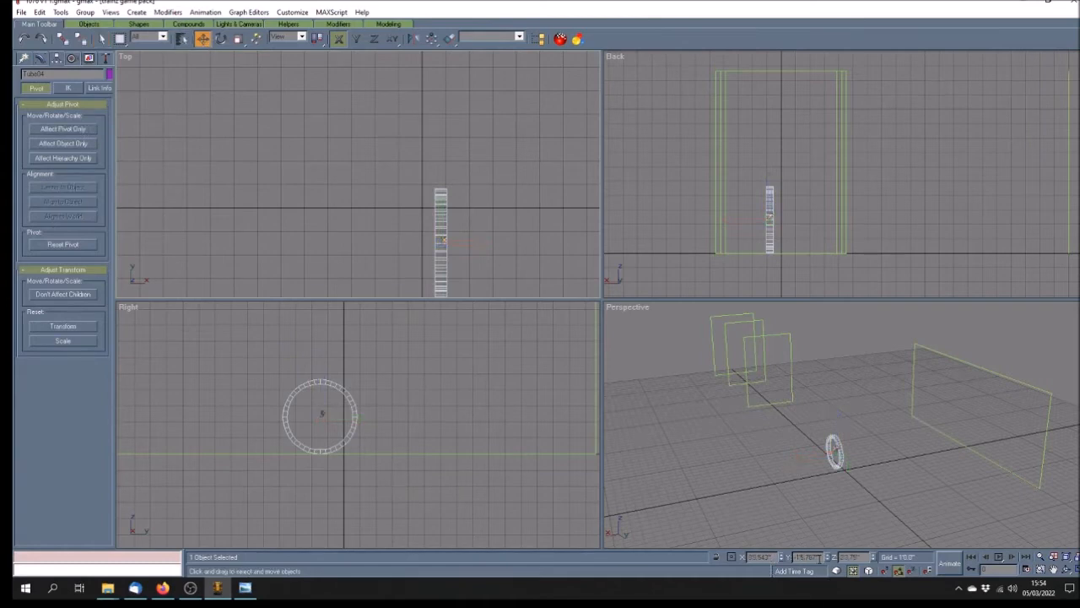
drag(774, 558, 680, 541)
text(0)
key(Return)
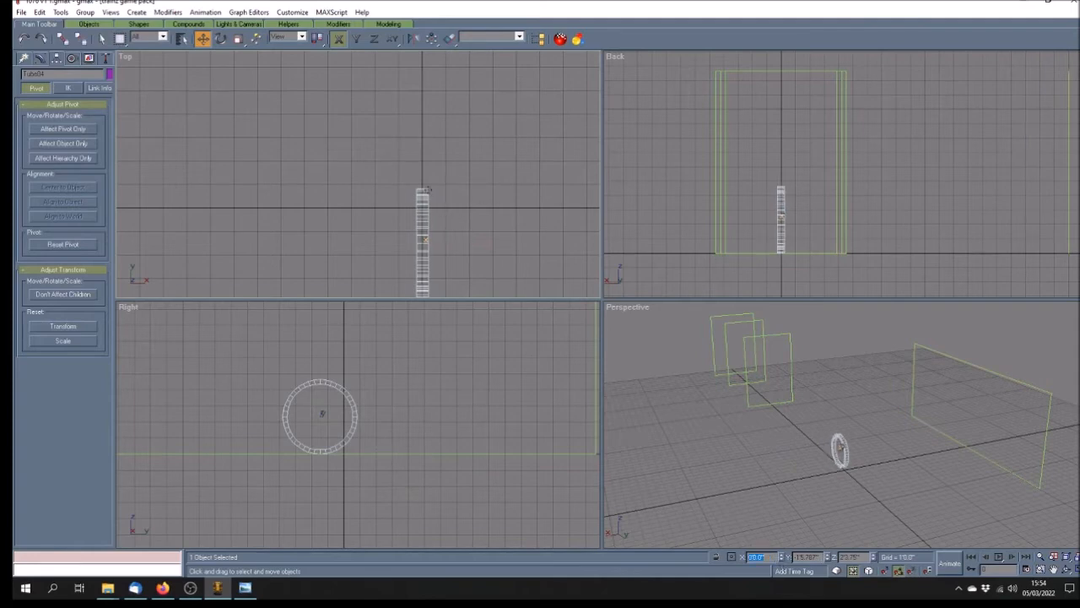
click(792, 233)
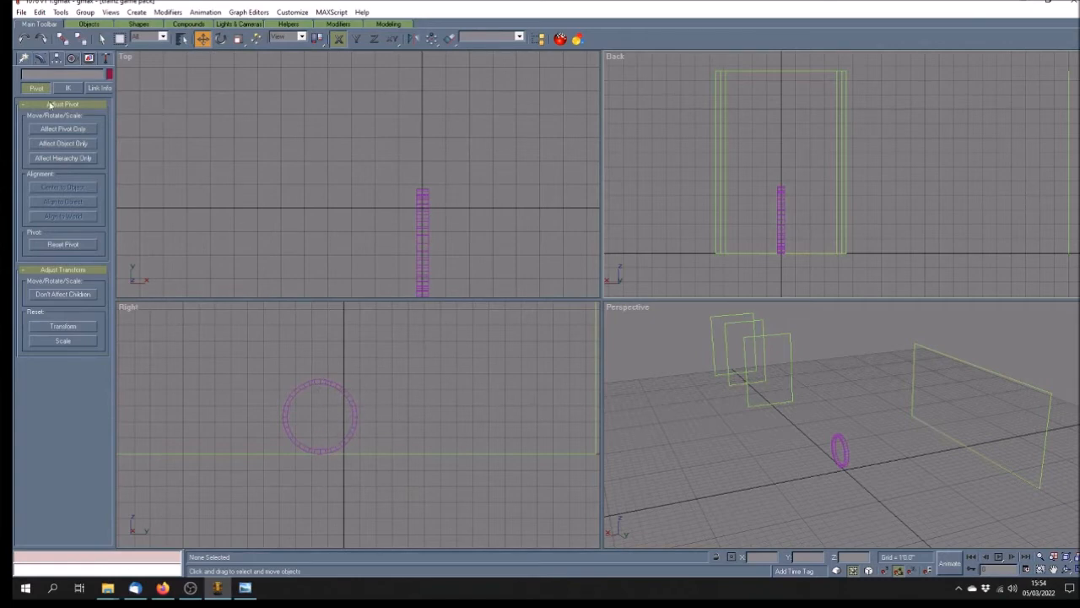
Step: Draw an ellipse spline about 2'8" long and 4'2.5" wide beside the tube in the Right view
click(25, 59)
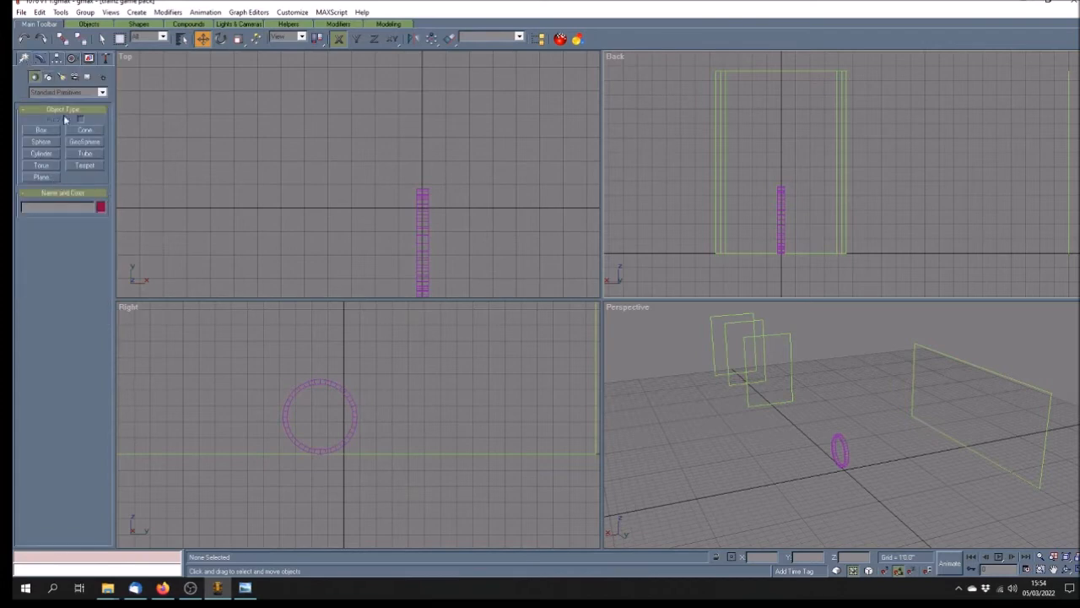
click(48, 76)
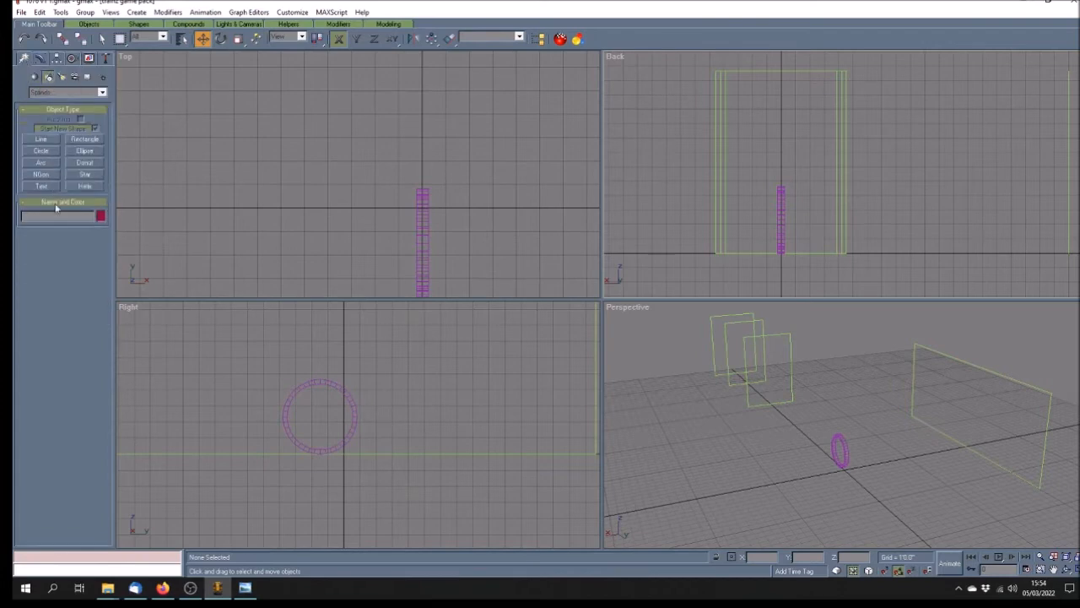
click(90, 151)
drag(403, 385, 470, 427)
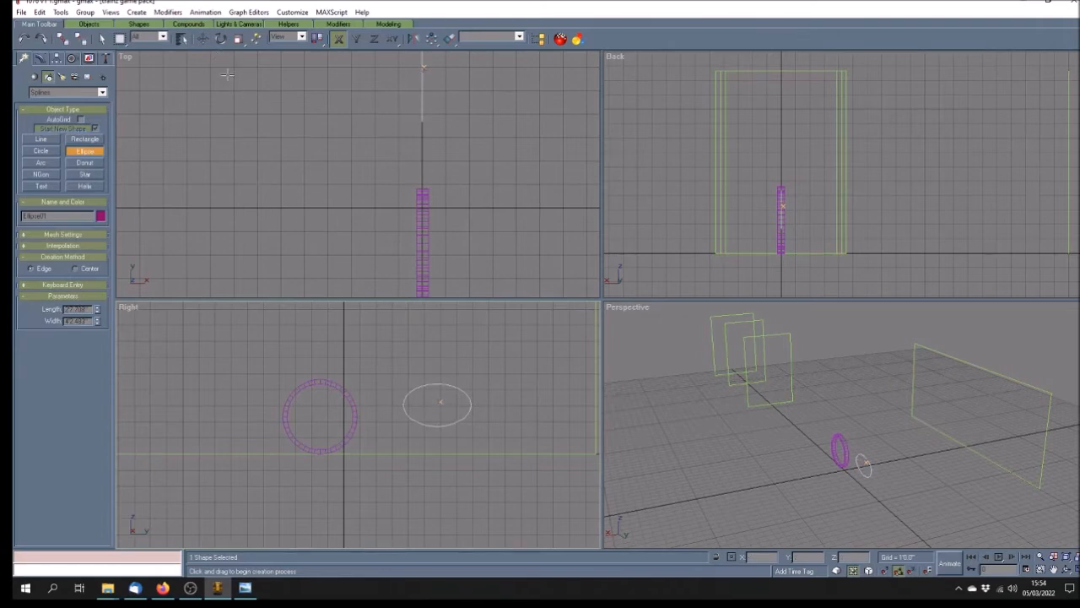
Step: Rotate the ellipse 90 degrees about the X axis so it lies flat, and get ready to move it
click(220, 40)
click(338, 39)
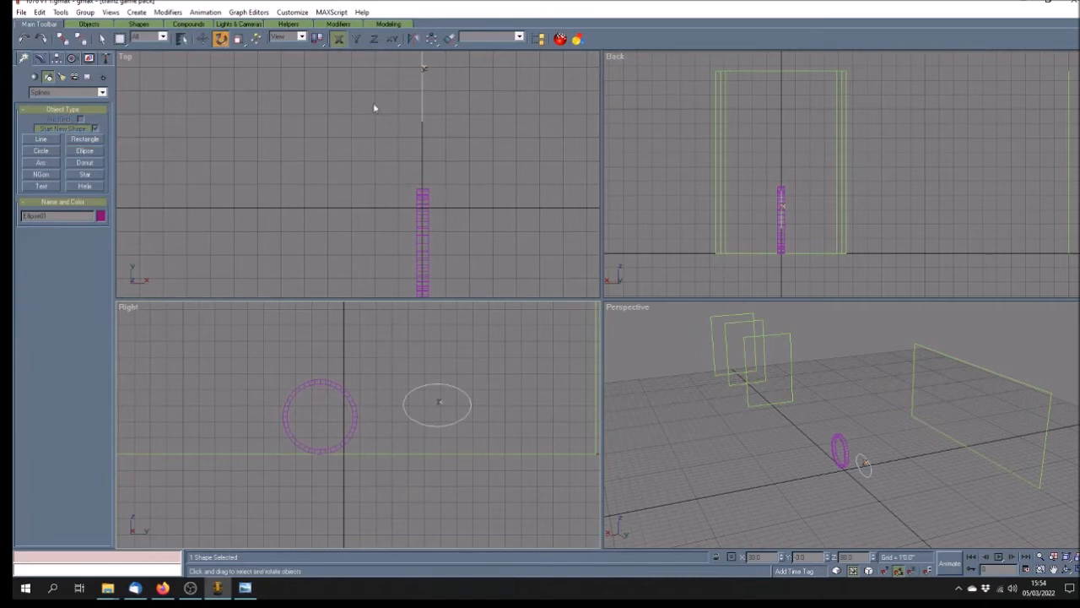
drag(454, 387, 451, 437)
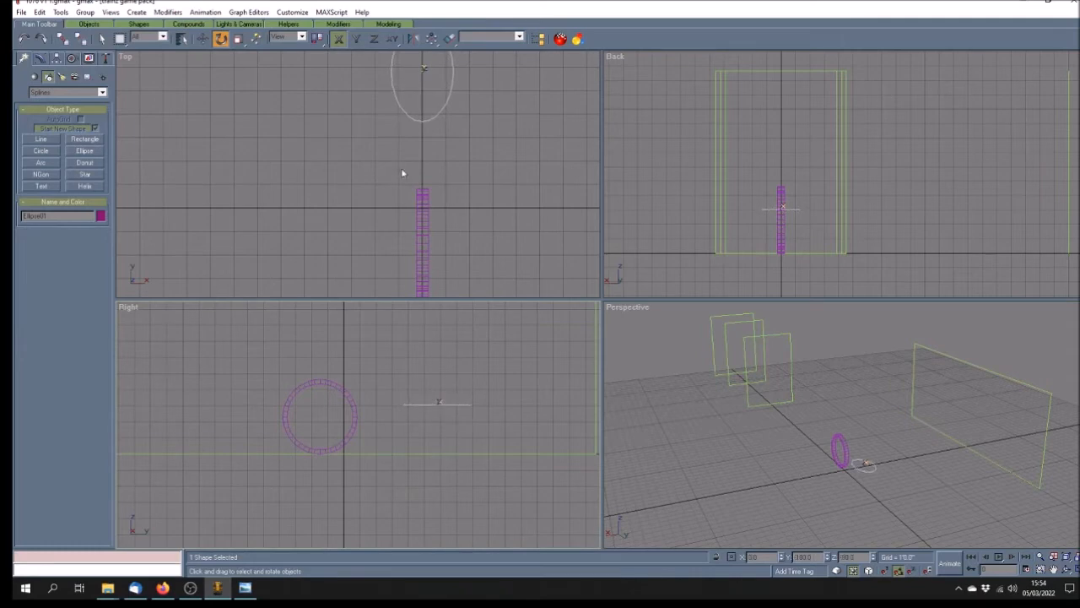
click(202, 38)
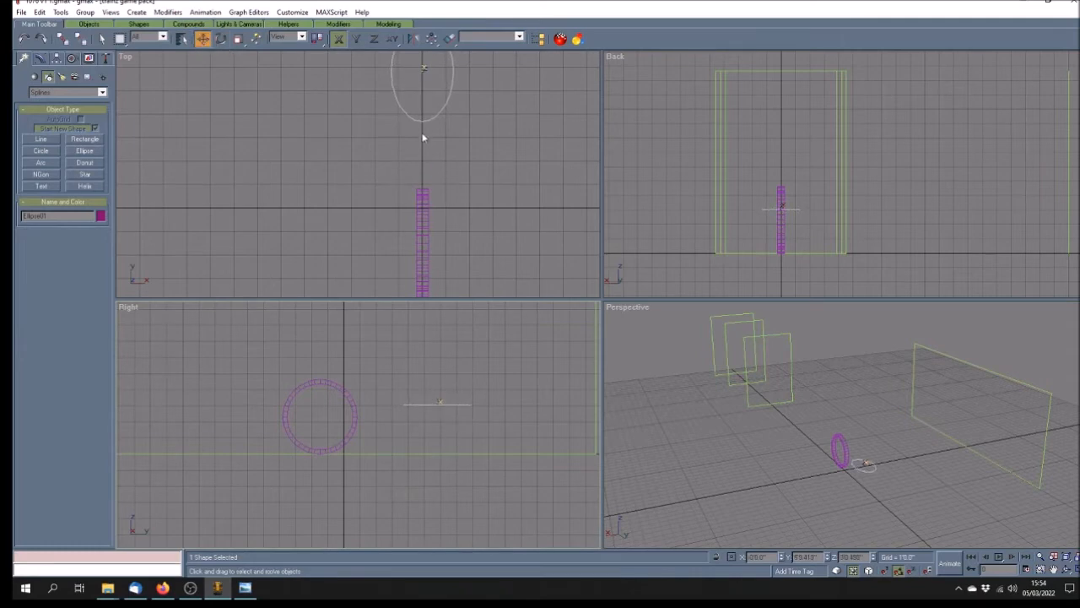
Step: Set the ellipse's X position to 0 so it sits on the centreline, and restrict movement to the Y axis
drag(418, 121, 420, 143)
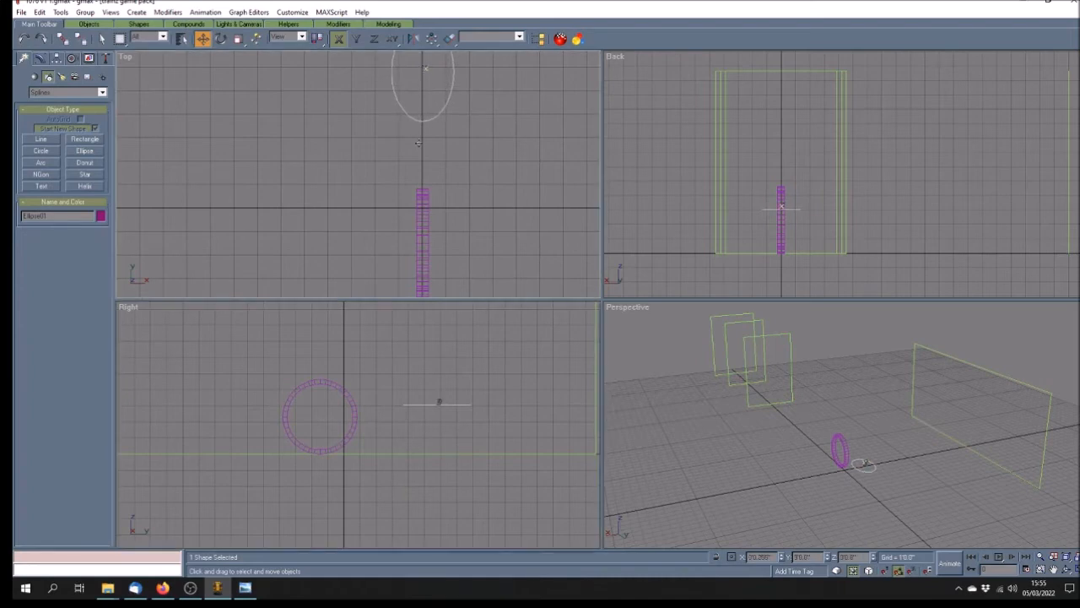
double_click(772, 556)
text(0)
click(356, 38)
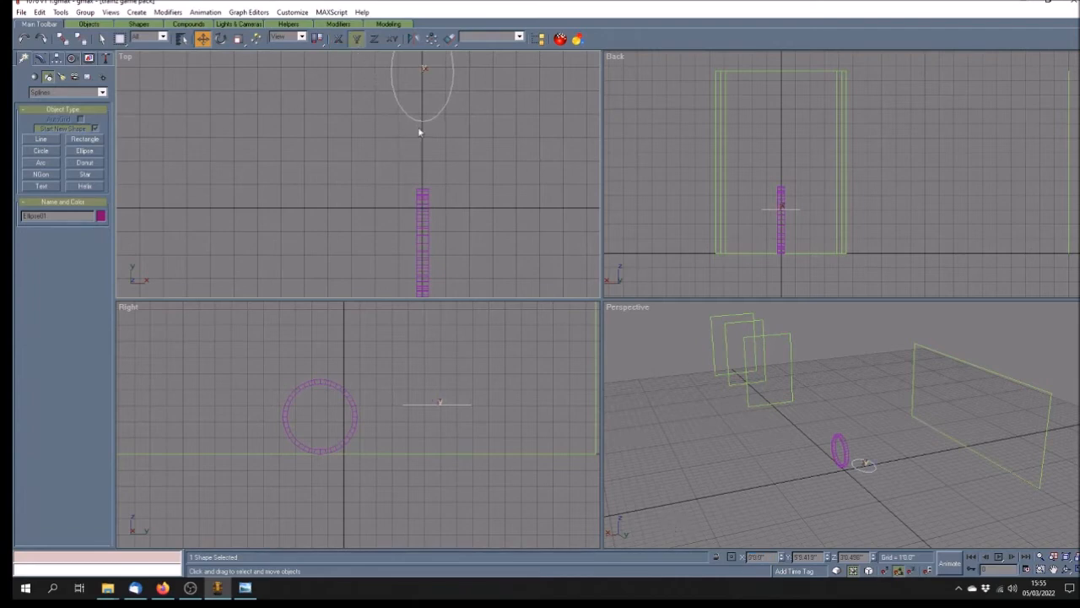
Step: Set the ellipse's length to 5.75" and its width to 7"
click(41, 59)
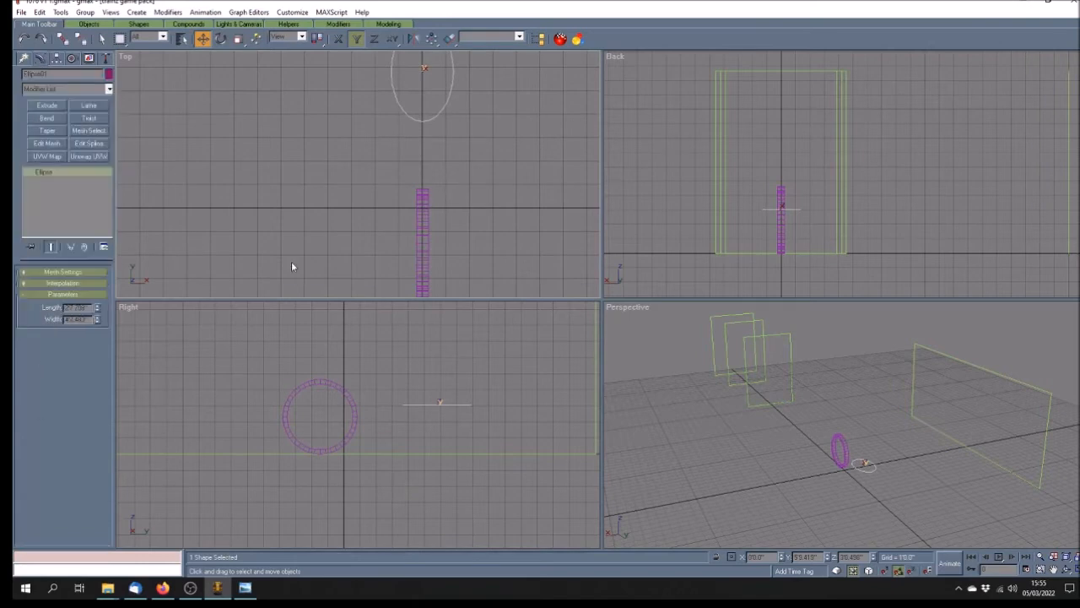
click(1053, 570)
drag(400, 177, 432, 227)
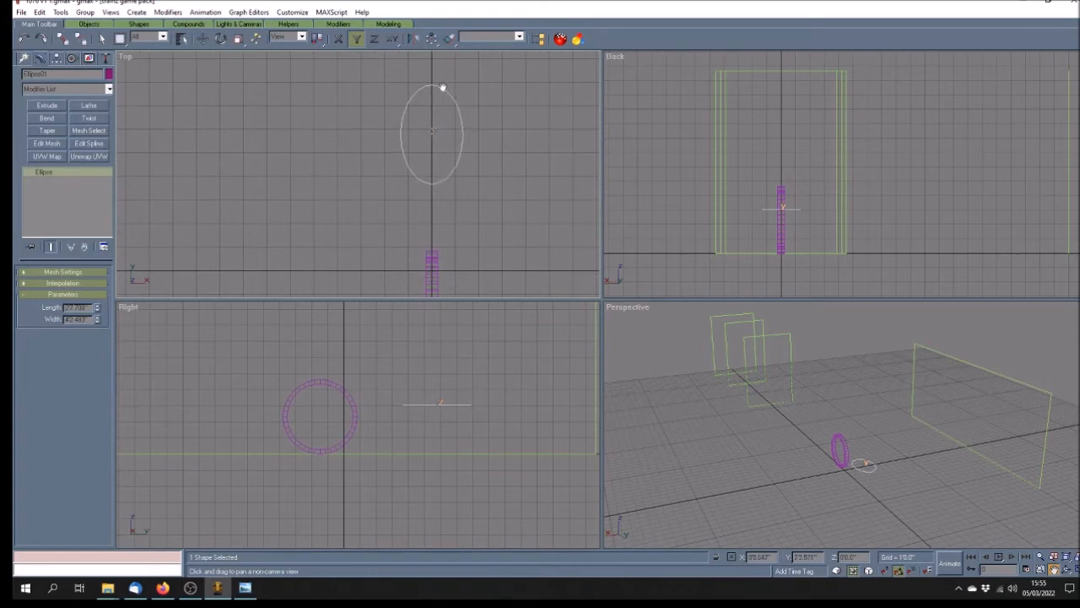
click(204, 42)
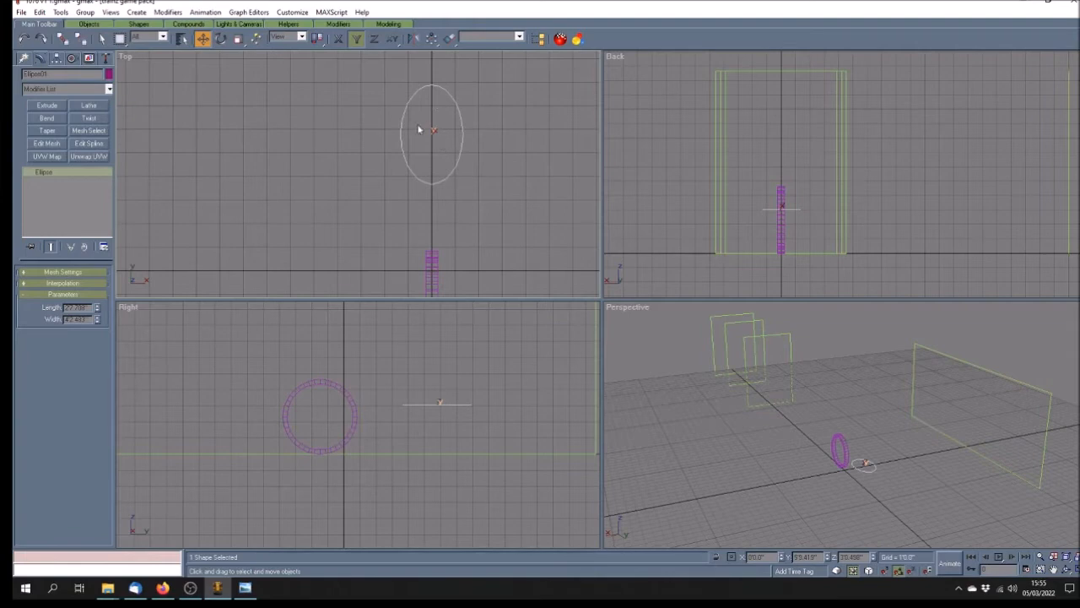
double_click(78, 308)
text(0)
key(Return)
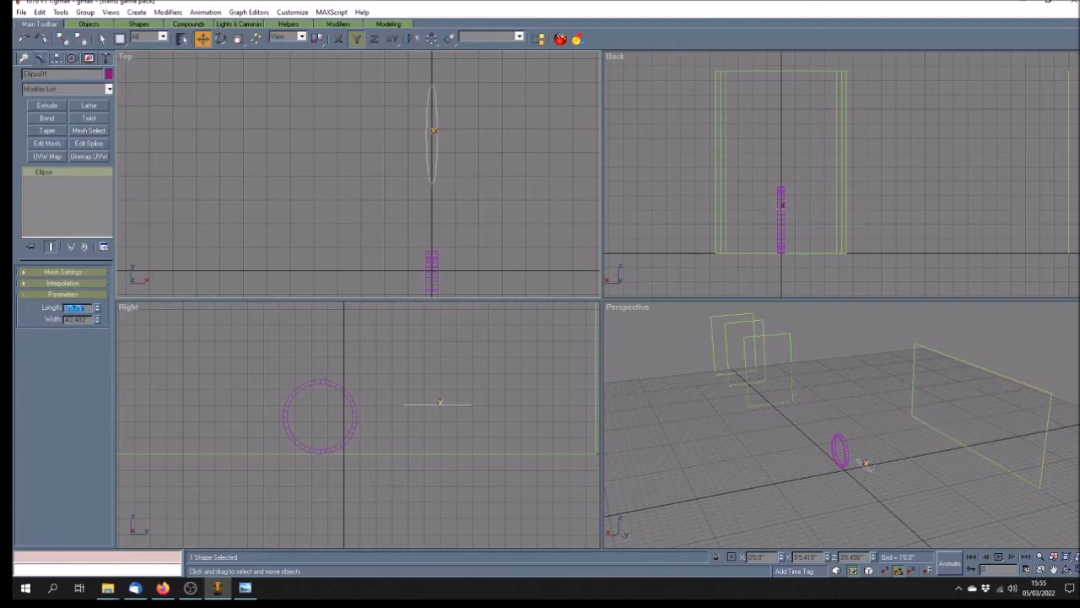
key(Tab)
text(7)
key(Return)
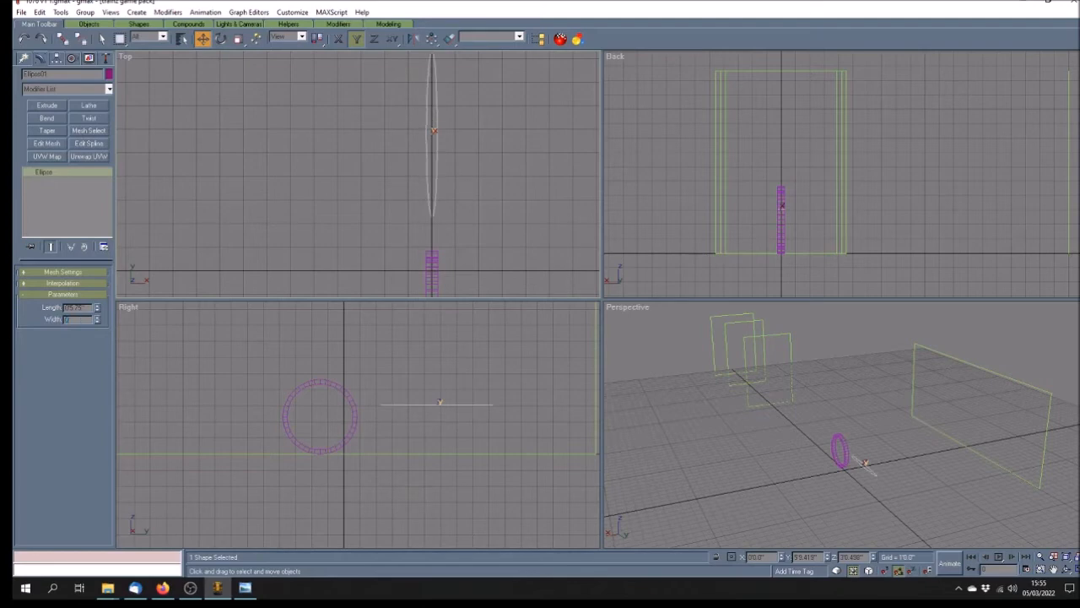
key(Return)
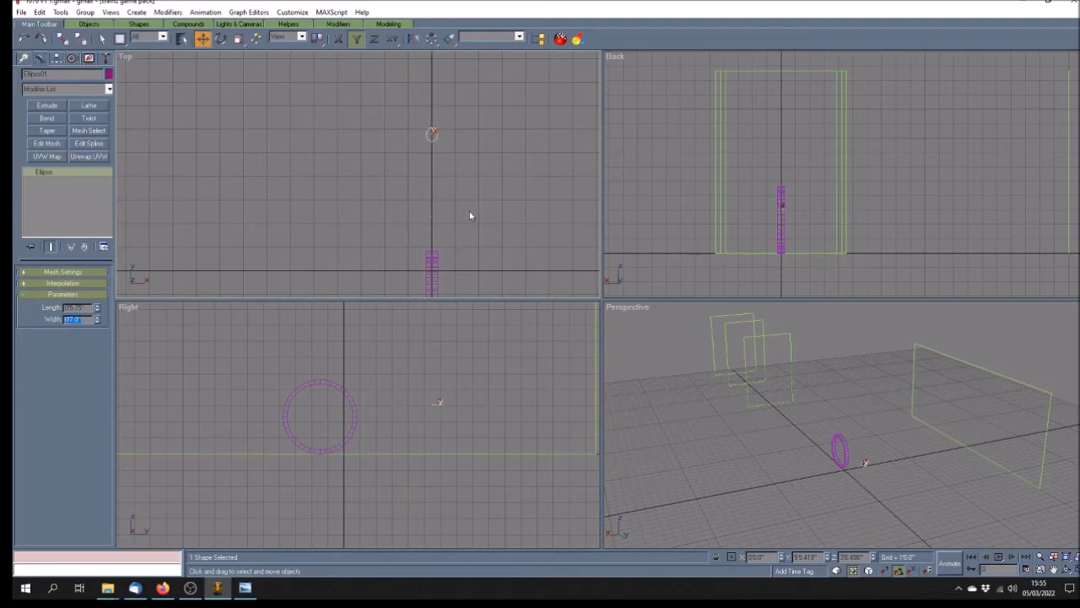
Step: Reduce the ellipse's length to 5"
click(1053, 568)
scroll(451, 138, up, 10)
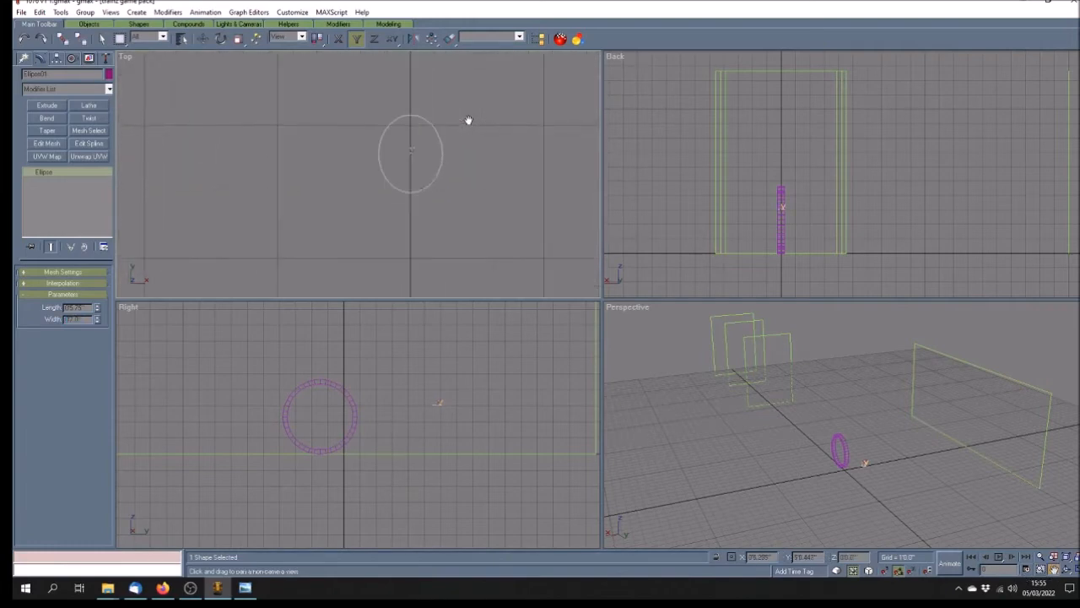
mouse_move(422, 174)
mouse_down()
mouse_move(441, 220)
mouse_move(438, 201)
mouse_up()
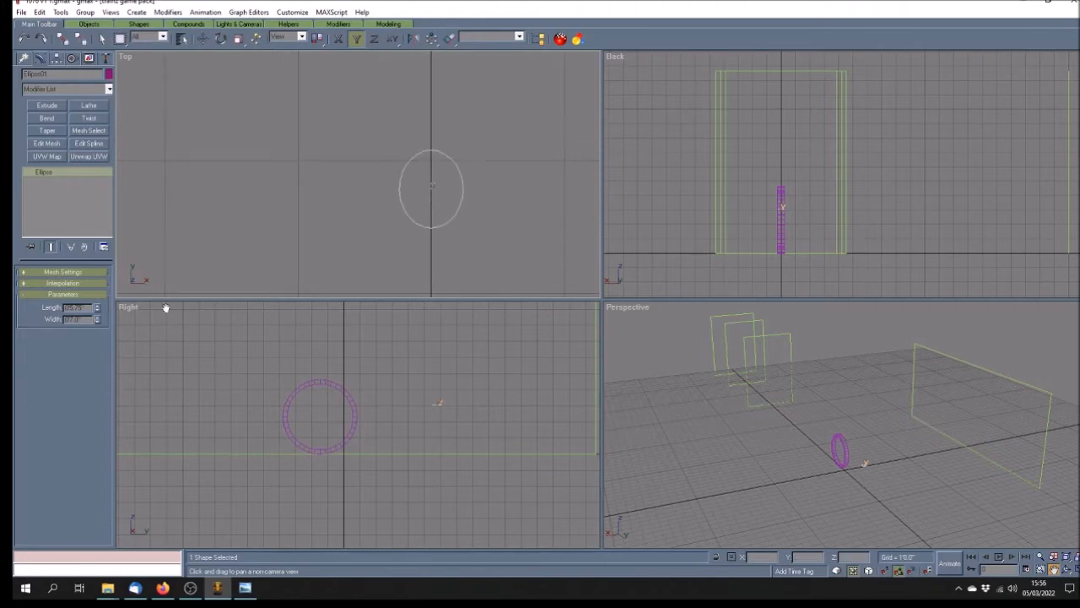
double_click(78, 307)
key(BackSpace)
key(Return)
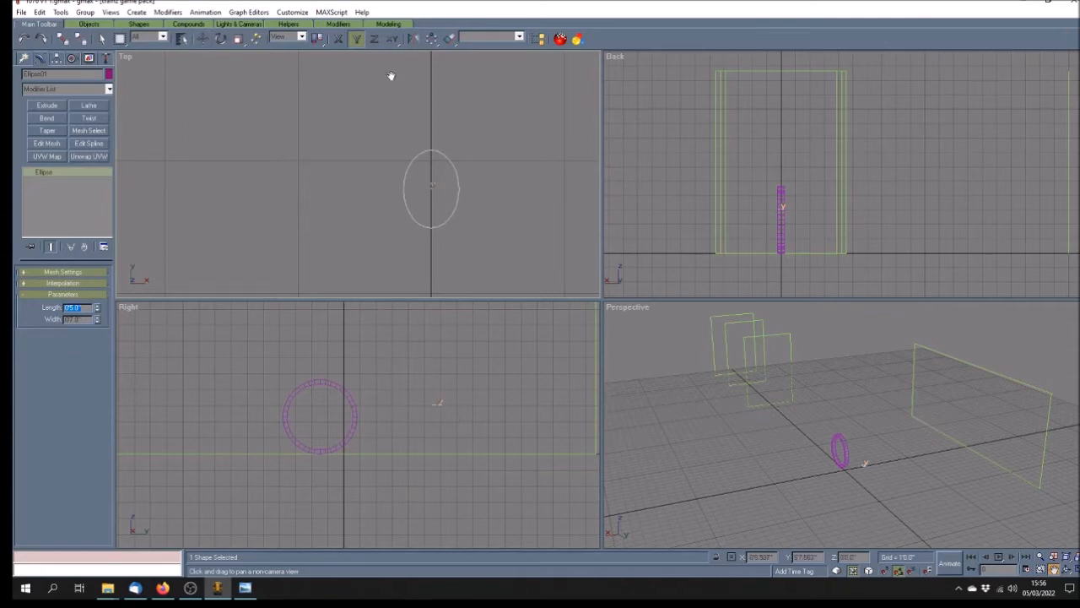
Step: Align the ellipse with the purple rim tube, centre to centre, in the X, Y and Z positions
click(449, 38)
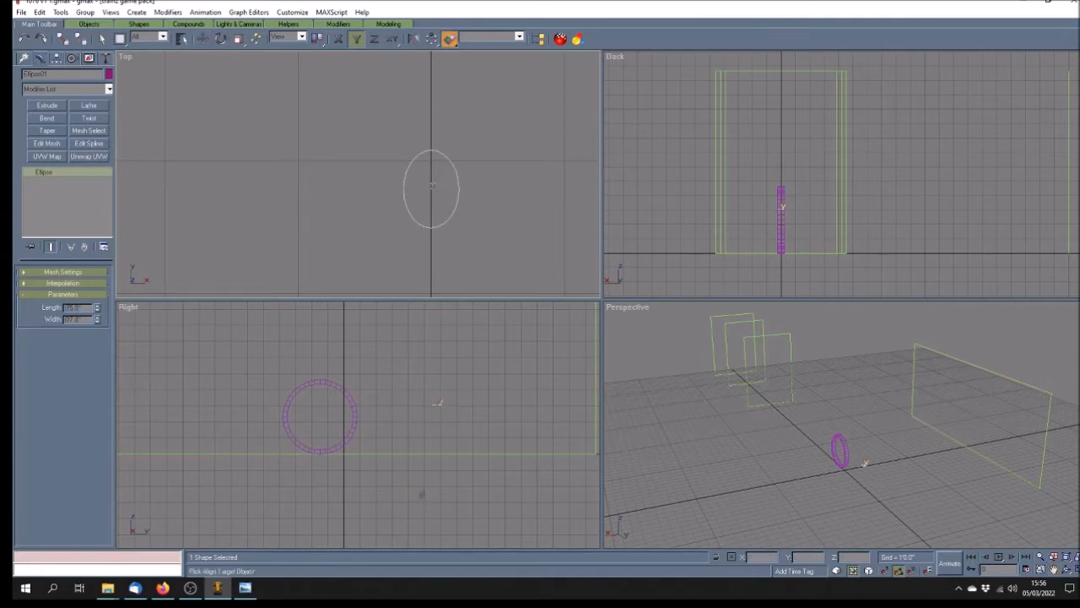
click(359, 413)
click(498, 228)
click(579, 228)
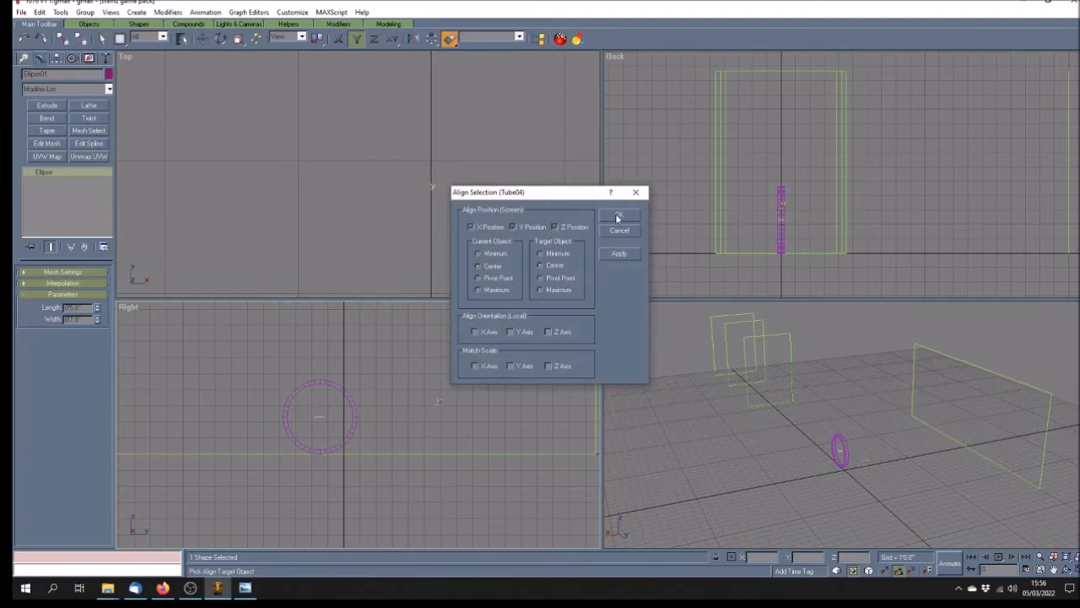
click(619, 215)
Step: Move the ellipse straight down in the Right view to the lower inner edge of the rim
click(1053, 569)
drag(330, 427, 393, 384)
scroll(393, 384, up, 8)
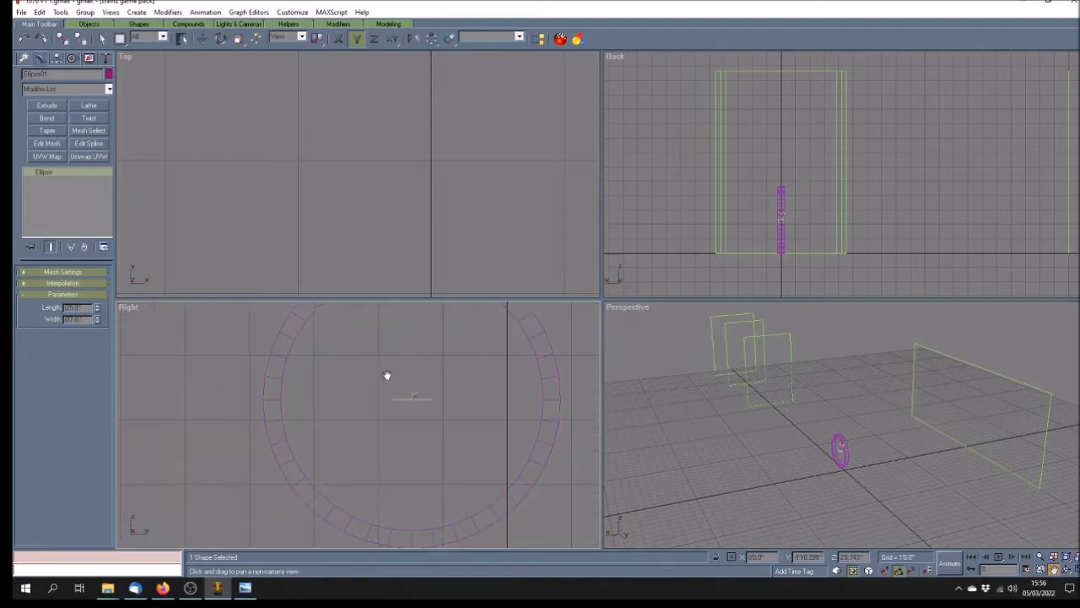
click(203, 38)
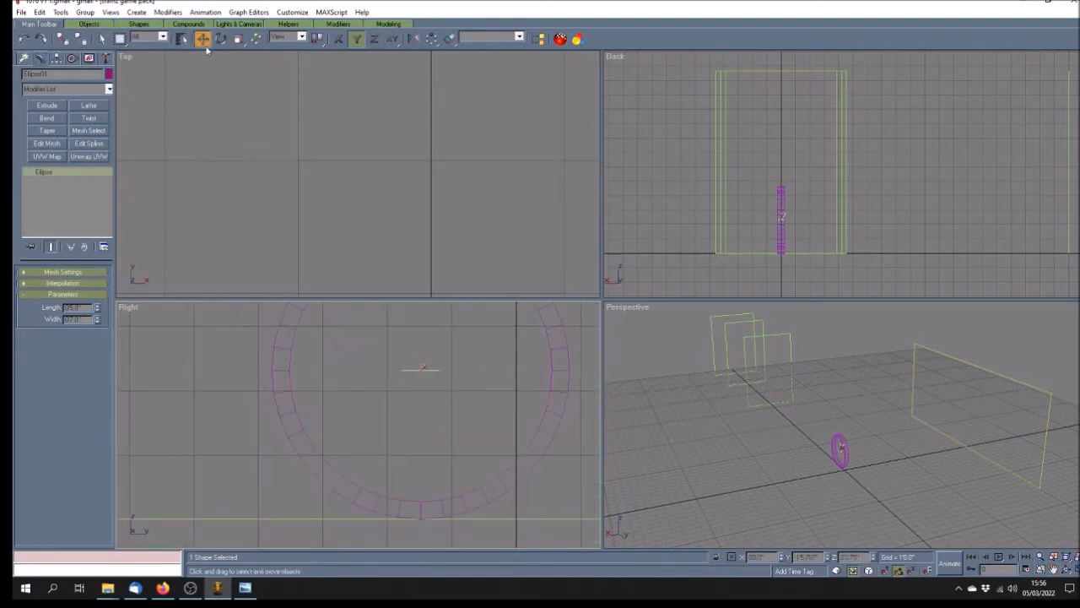
drag(428, 368, 424, 495)
Step: Set both the length and the width of the ellipse to 4"
double_click(73, 309)
text(74)
double_click(71, 320)
text(4)
key(Return)
Step: Compare the ellipse with the rim in the Top view and set its width to 6"
click(1053, 569)
drag(390, 208, 430, 174)
scroll(434, 52, down, 8)
scroll(434, 141, up, 4)
scroll(448, 89, up, 4)
drag(425, 94, 431, 176)
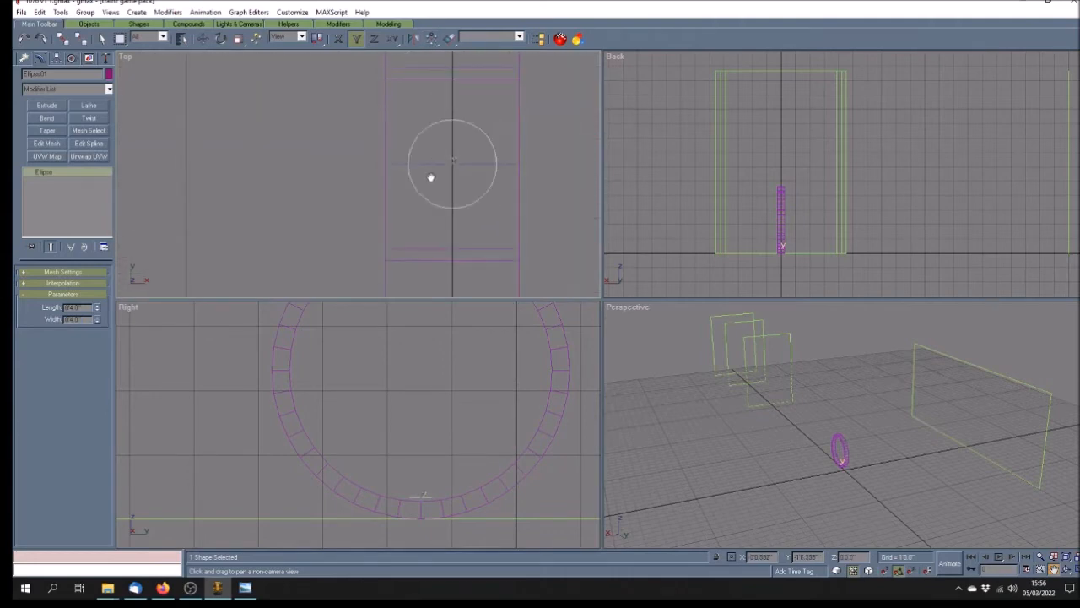
double_click(71, 320)
text(6)
key(Return)
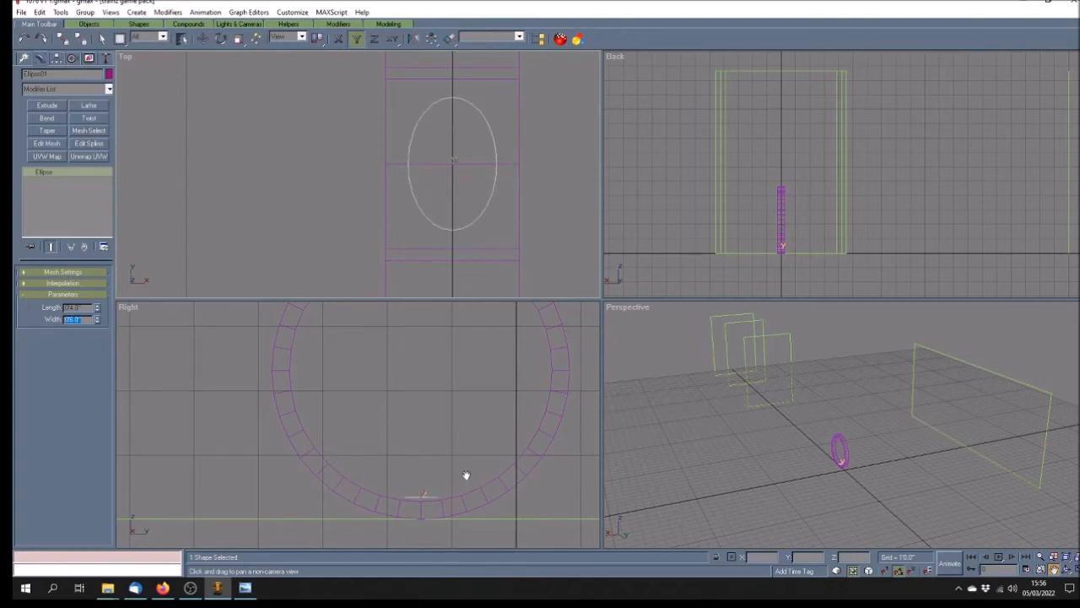
Step: Extrude the ellipse by 4'0" to form a spoke bar
scroll(419, 436, down, 3)
scroll(426, 429, up, 3)
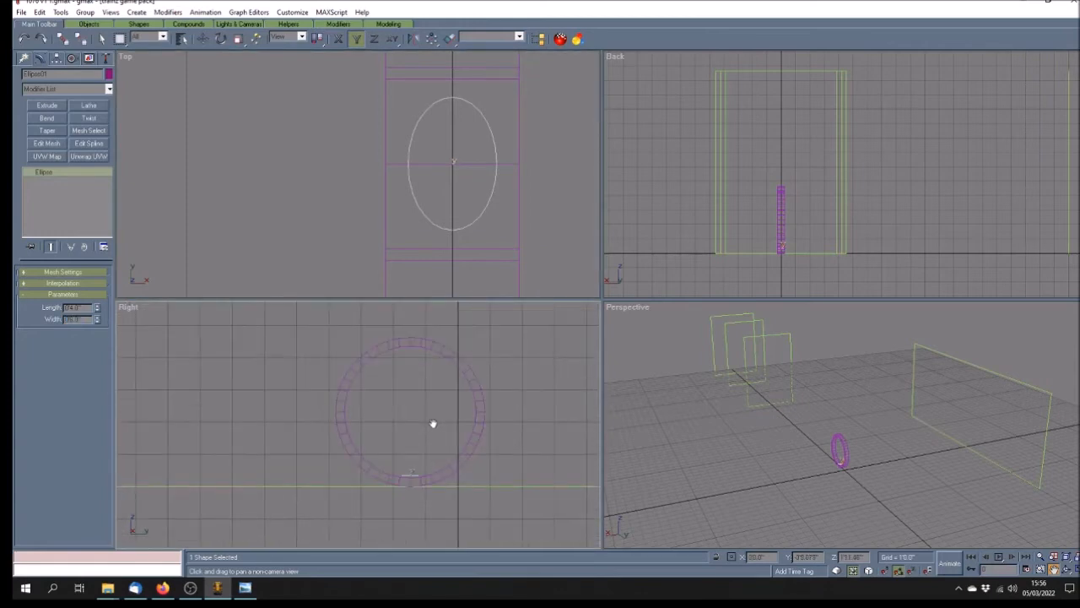
click(47, 105)
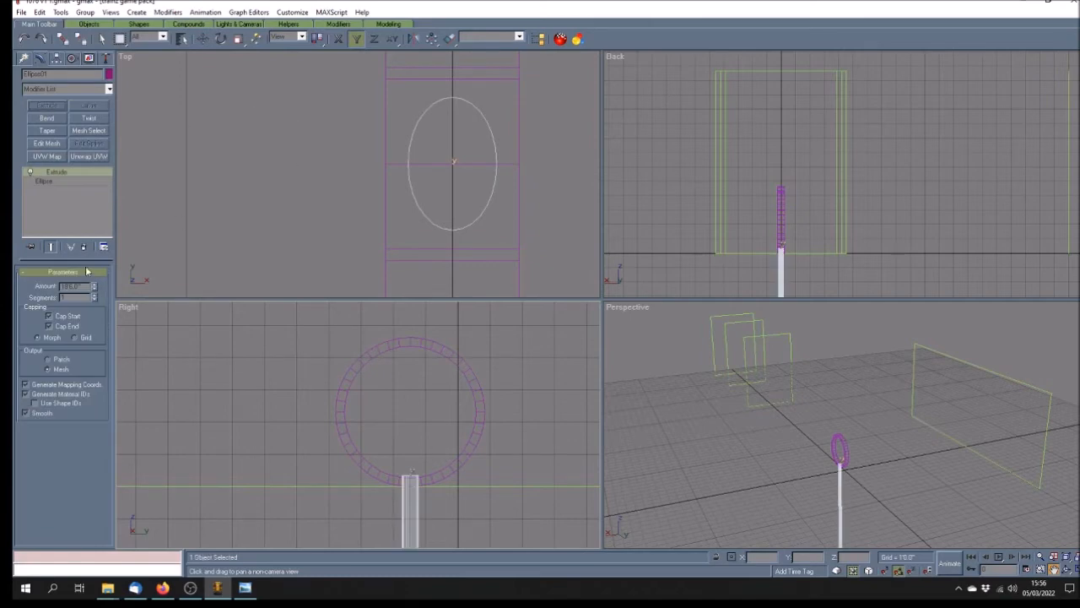
double_click(74, 286)
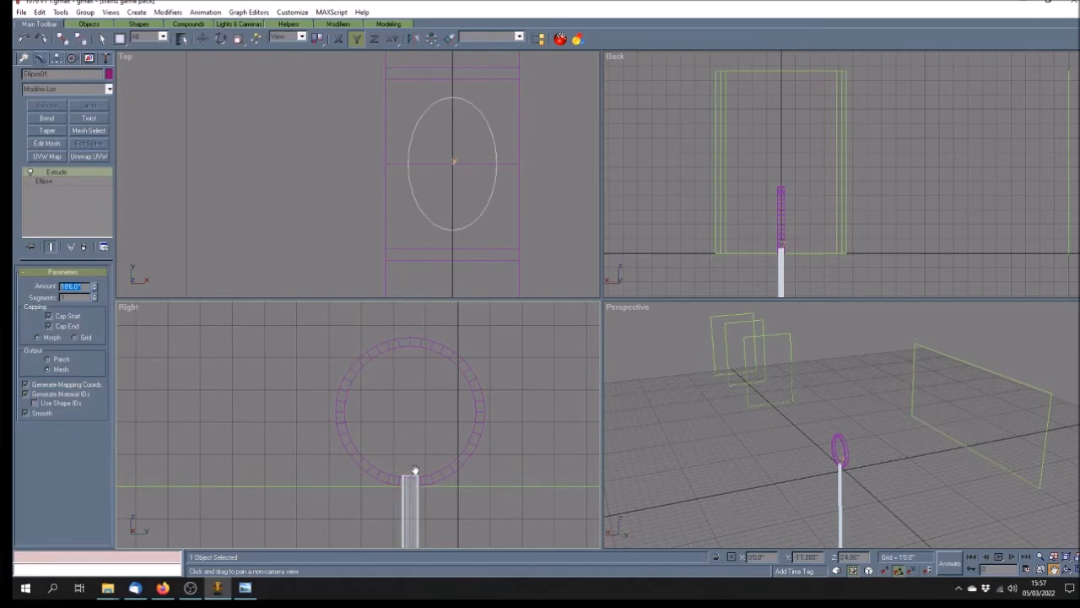
text(40)
key(Return)
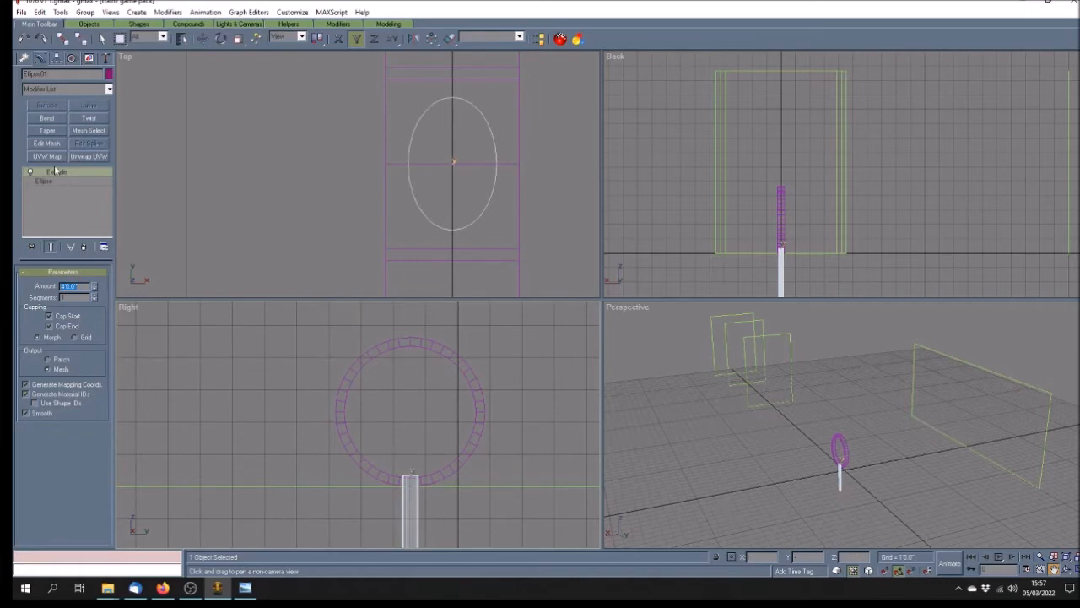
Step: Move the extruded bar up in the Right view so it spans the inside of the rim, and save the file
click(202, 38)
drag(404, 493, 422, 368)
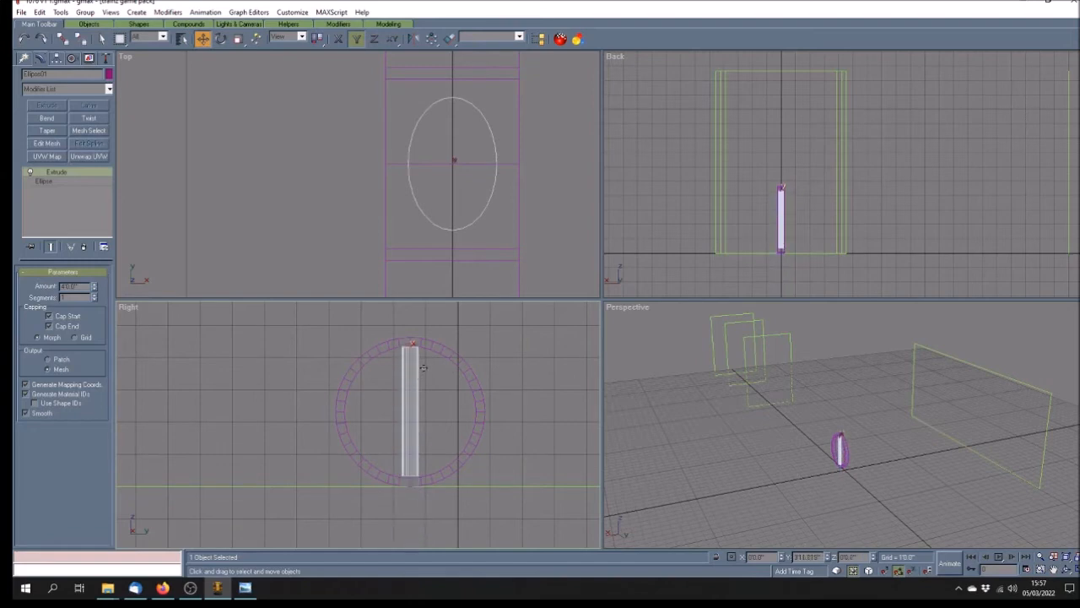
drag(423, 368, 423, 367)
key(ctrl+s)
Step: In the bar's base ellipse, set the length to 3.5" and the width to 5"
click(44, 181)
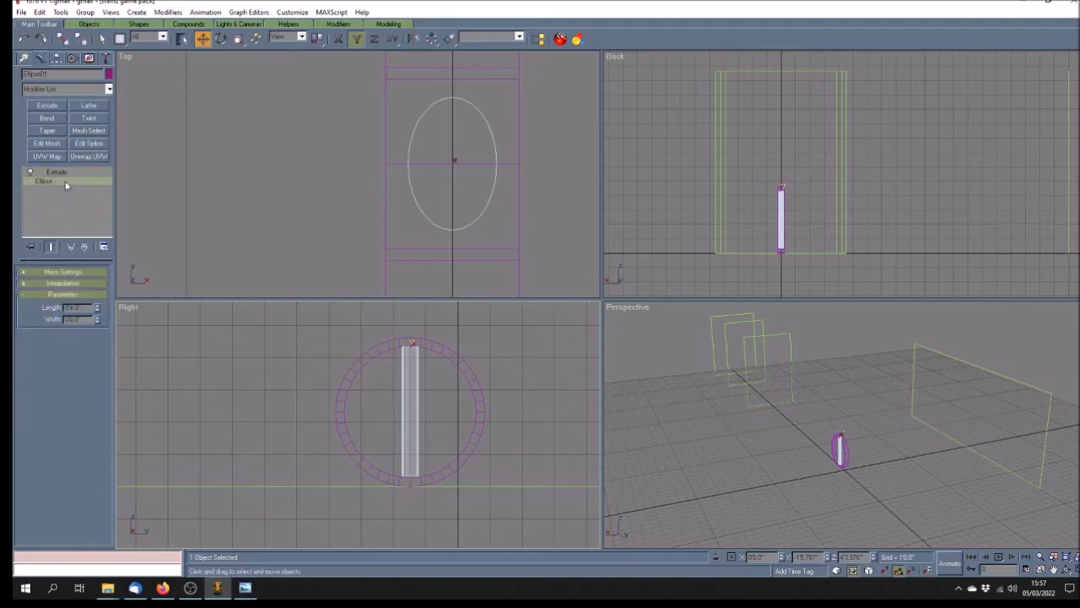
double_click(73, 307)
text(3)
key(Return)
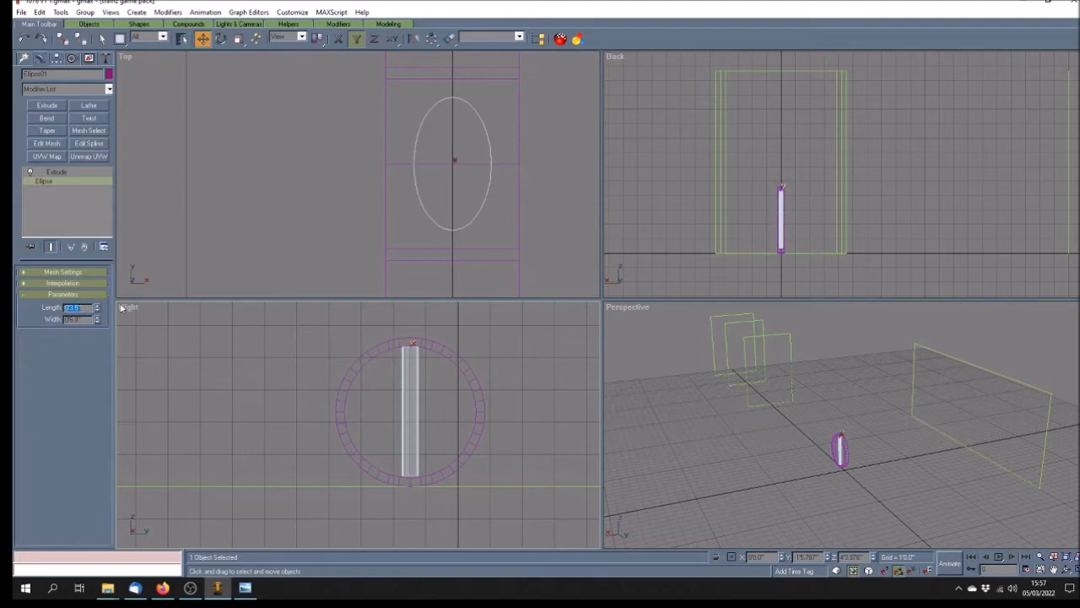
click(73, 320)
text(0.5)
key(Return)
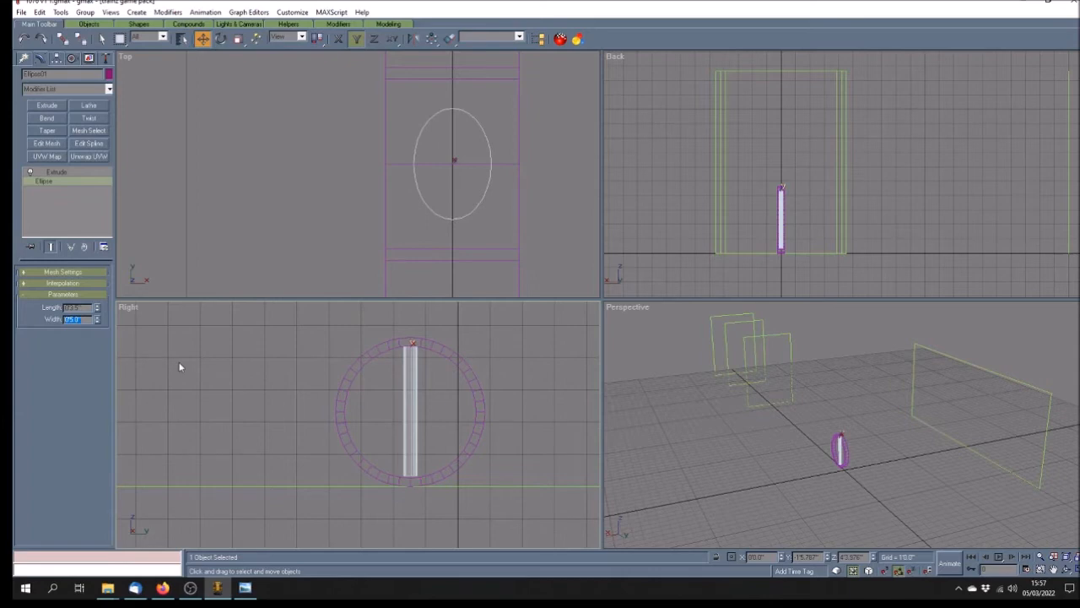
Step: Slim the spoke's base ellipse to a width of 4" and a length of 3"
drag(73, 320, 87, 320)
text(4)
key(Return)
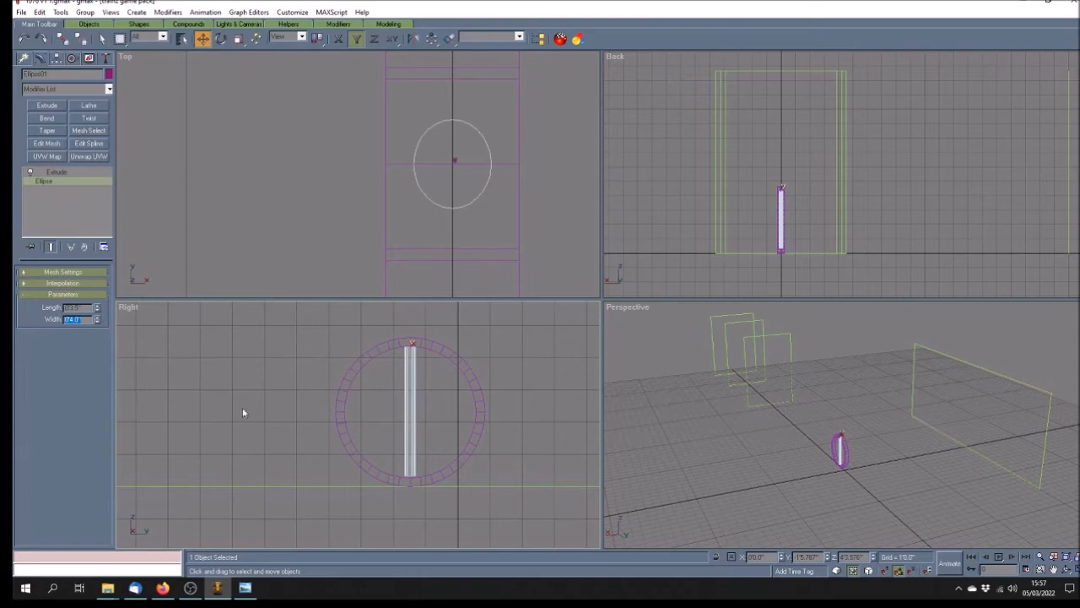
click(75, 308)
text(0)
key(Return)
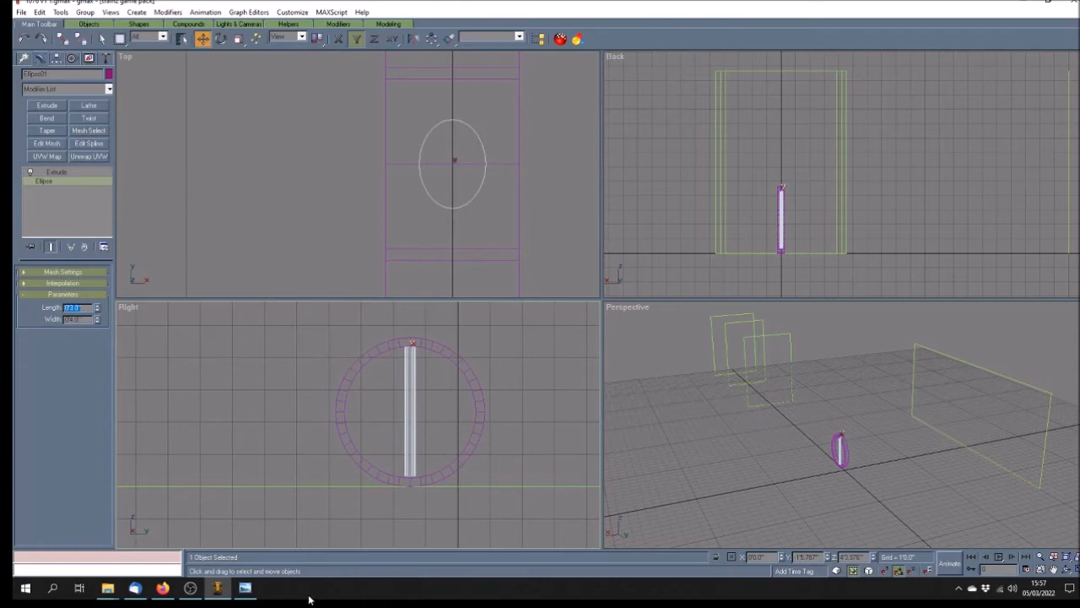
Step: Switch to the 1173.jpg photo in Windows Photo Viewer and examine the thickness and shape of the locomotive's wheel spokes
click(250, 594)
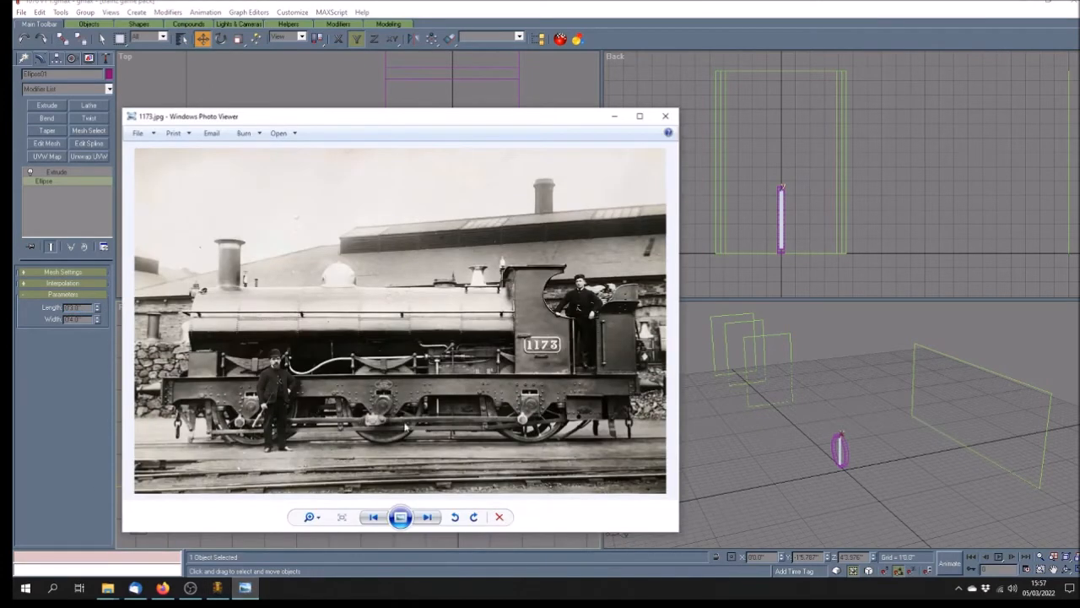
scroll(531, 440, up, 1)
scroll(531, 435, up, 2)
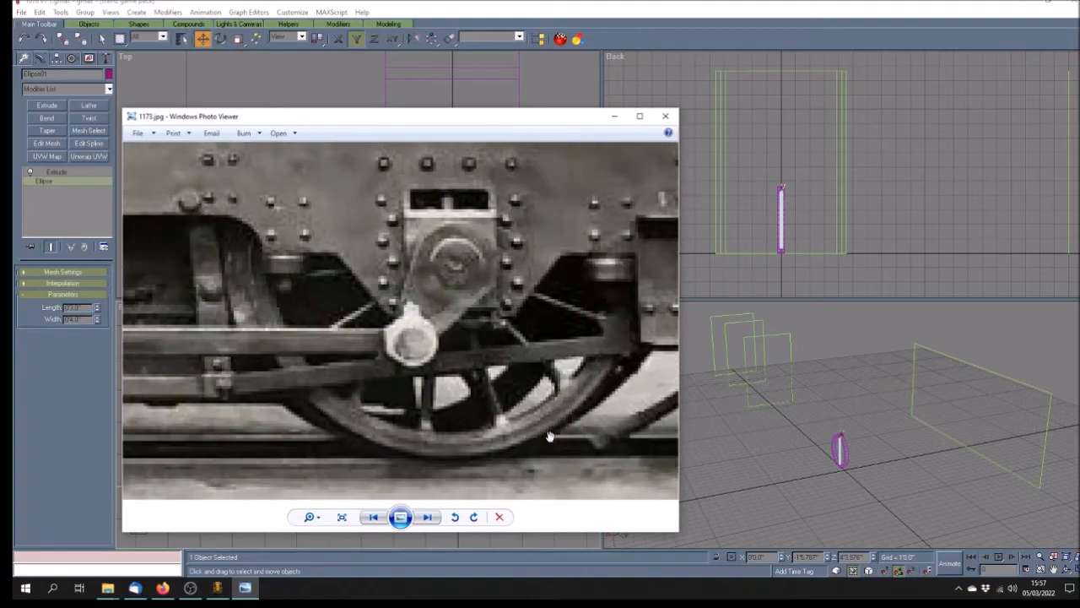
scroll(538, 434, down, 2)
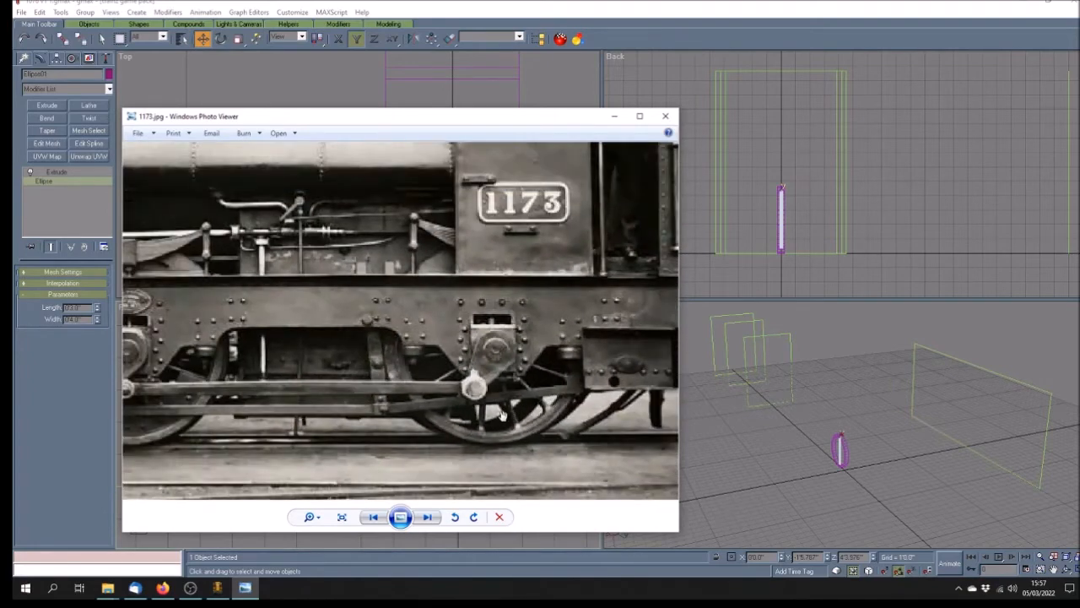
scroll(541, 405, down, 1)
scroll(541, 405, down, 2)
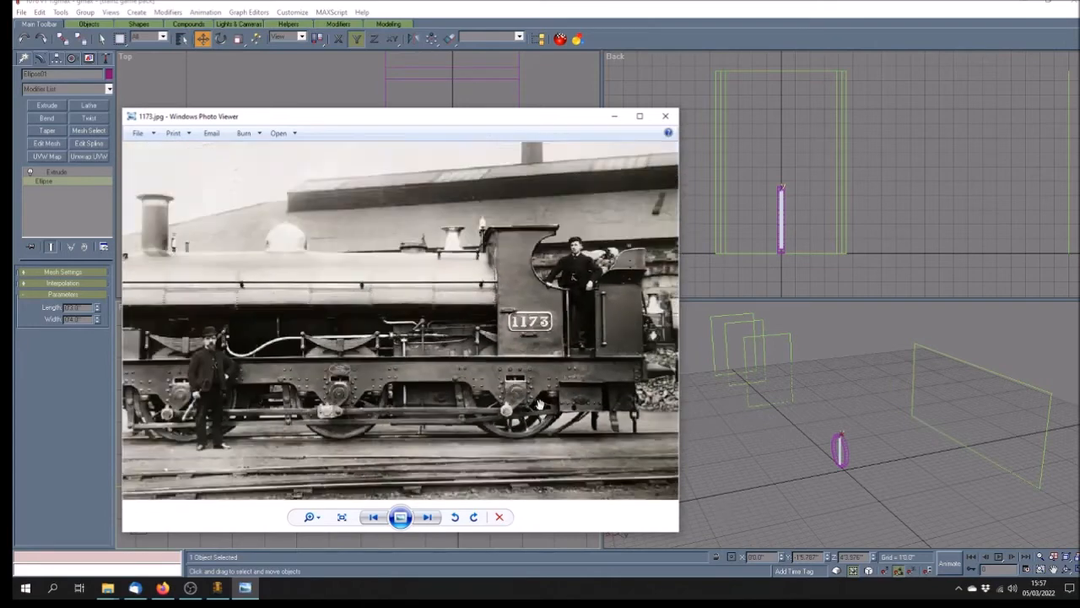
scroll(541, 406, up, 1)
scroll(541, 406, down, 1)
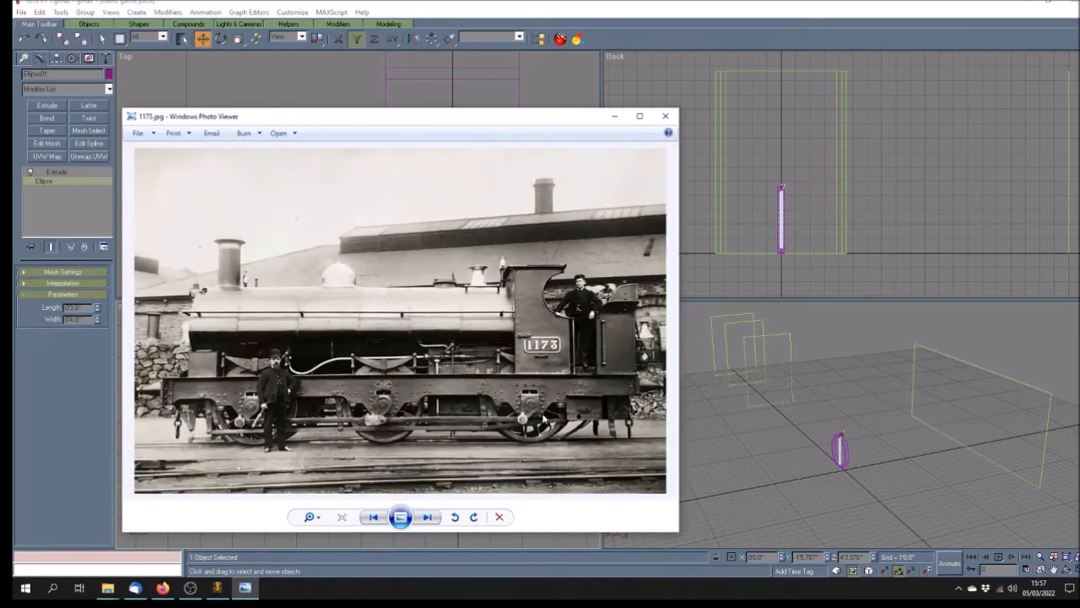
scroll(540, 421, up, 1)
Step: Return to gmax, set the base ellipse's length to 2", and bring the 1173.jpg reference photo back up
click(462, 12)
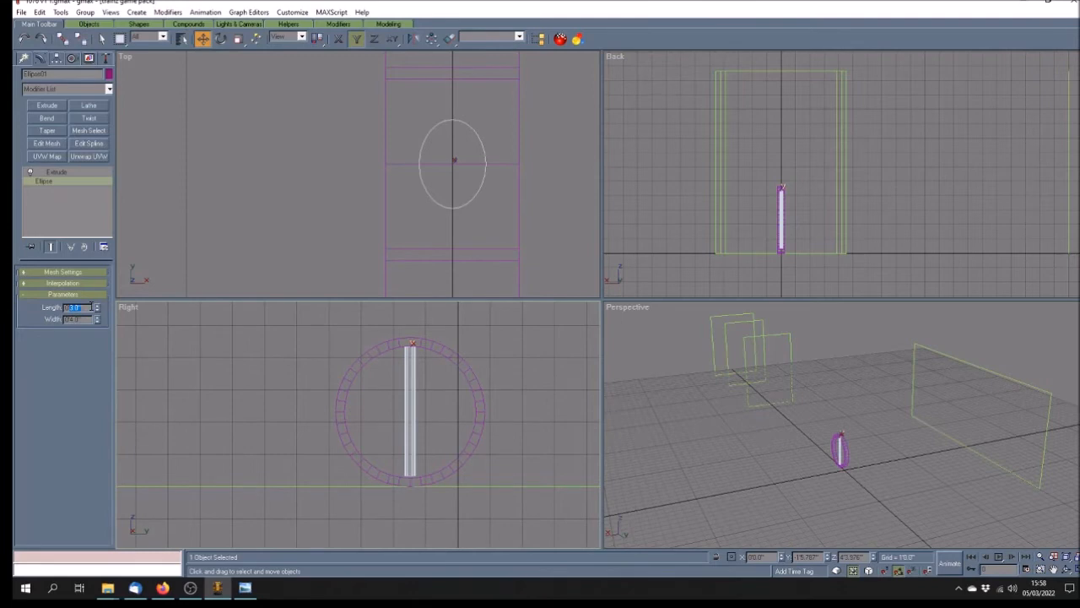
text(2)
key(Return)
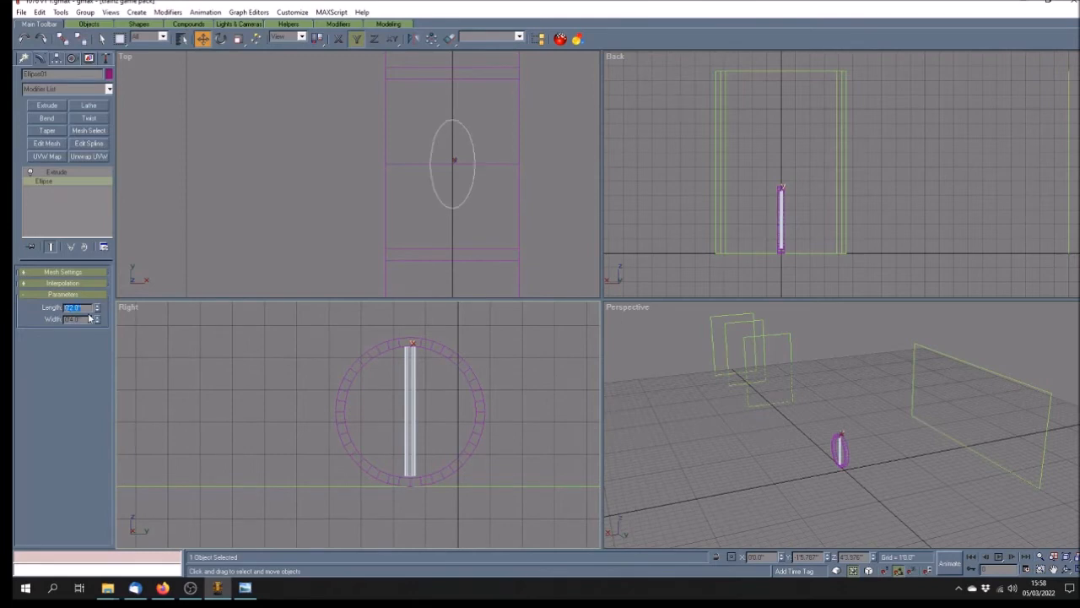
click(245, 590)
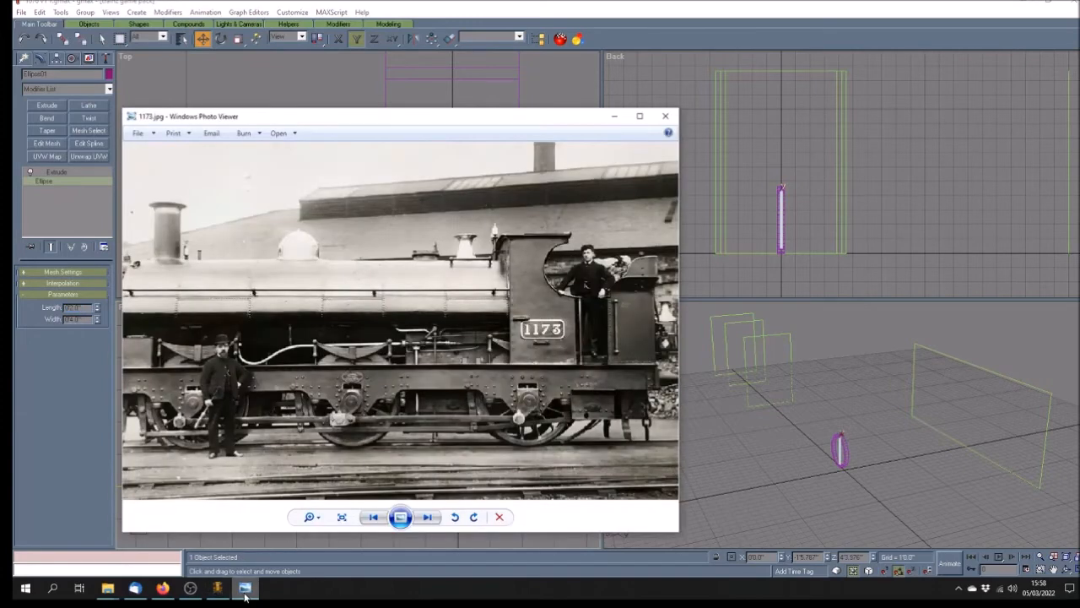
Step: Return to gmax, set the spoke's base ellipse to a width of 3", and check it against the 1173.jpg photo in Windows Photo Viewer
click(245, 591)
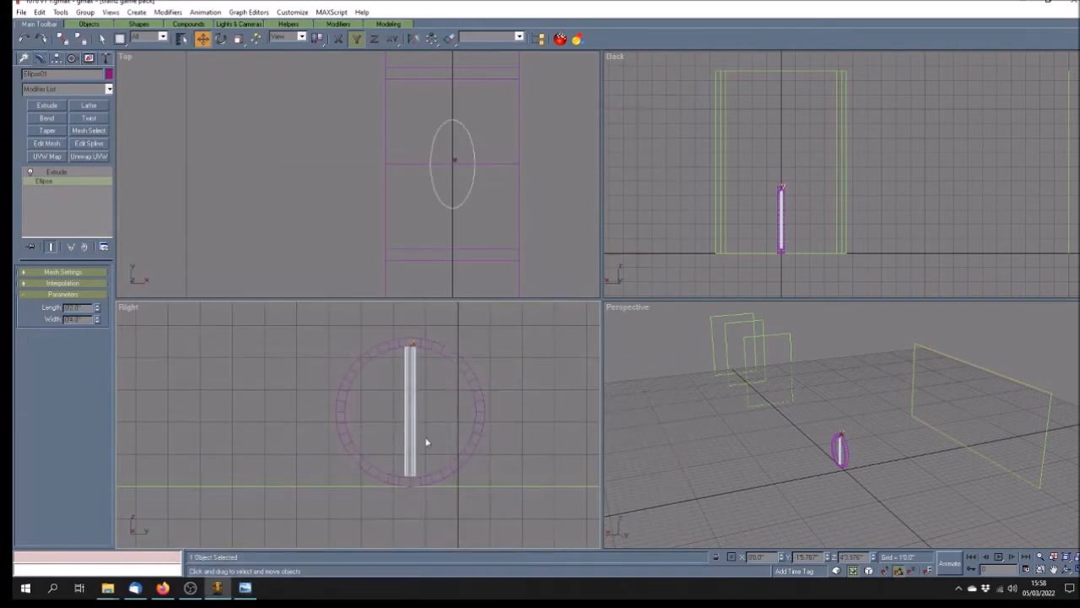
drag(71, 319, 89, 320)
text(3)
key(Return)
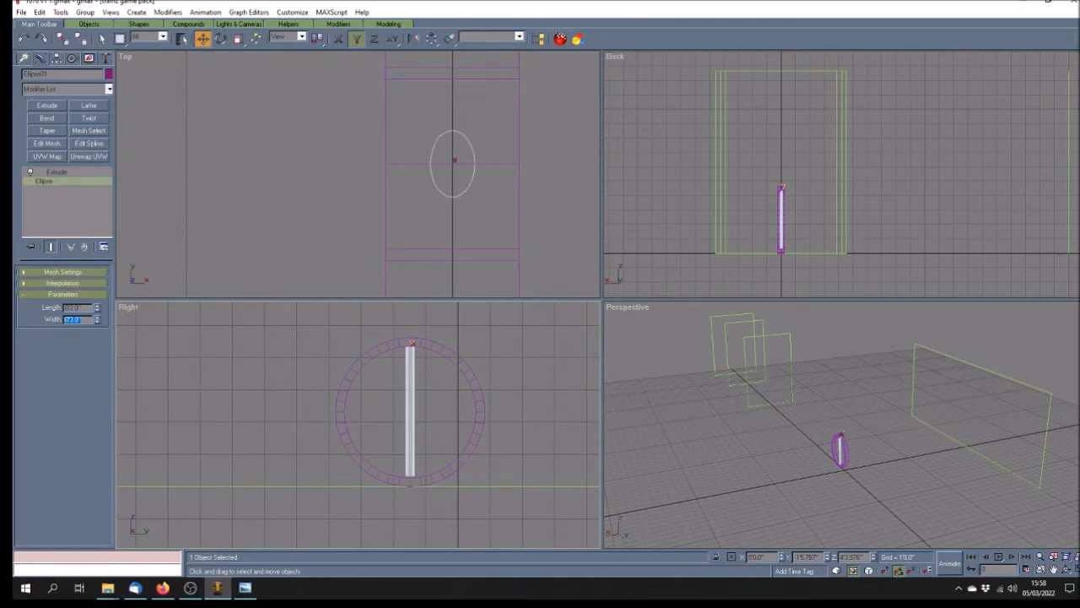
click(245, 588)
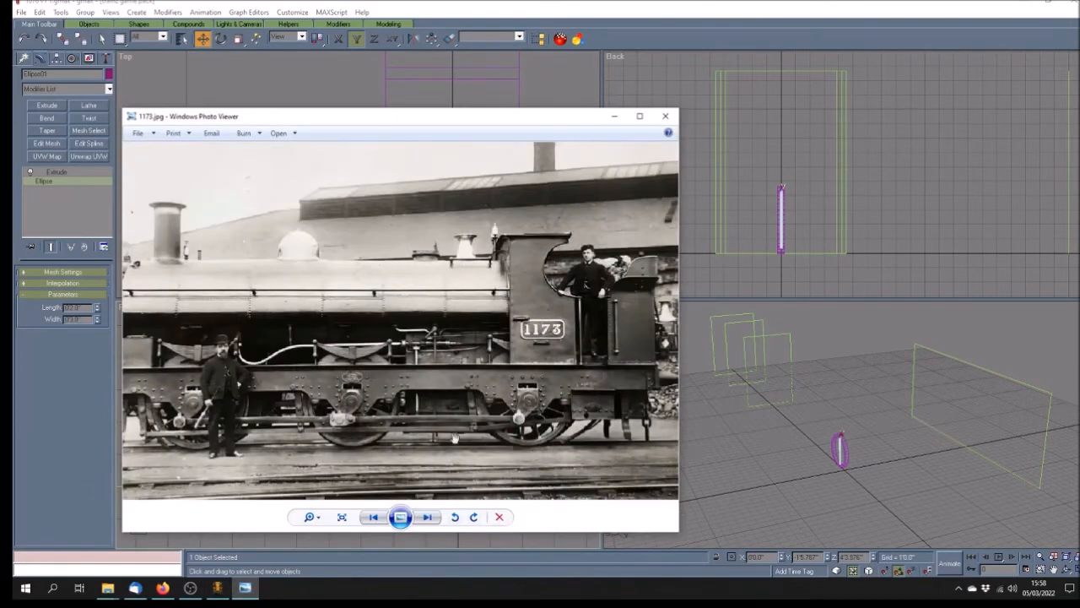
click(439, 15)
Step: Try to rotate the elliptical spoke bar about the Y axis, and undo the rotation
click(220, 39)
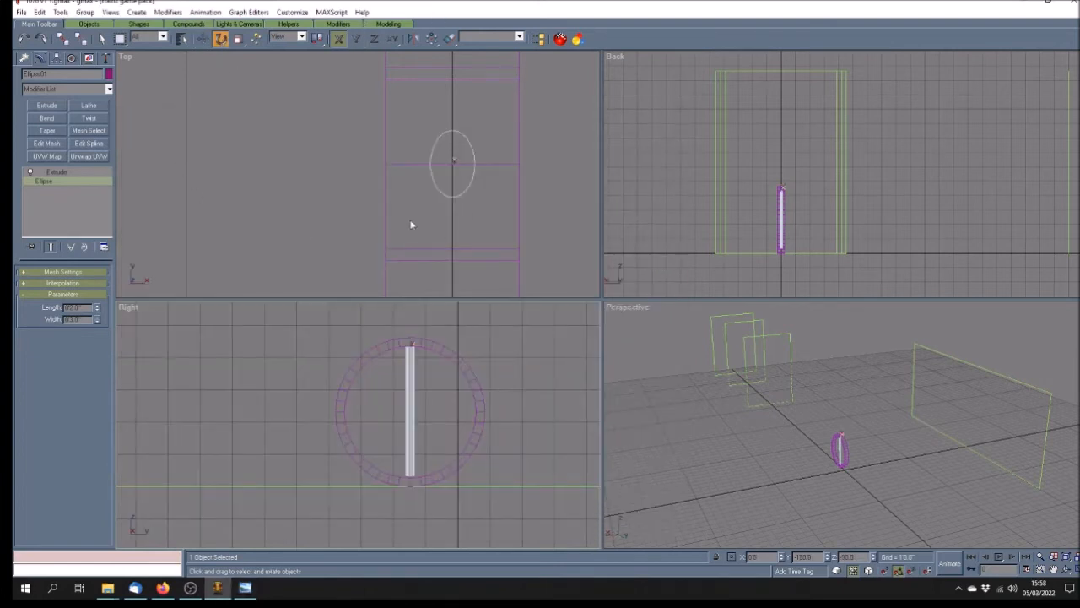
click(375, 39)
click(356, 39)
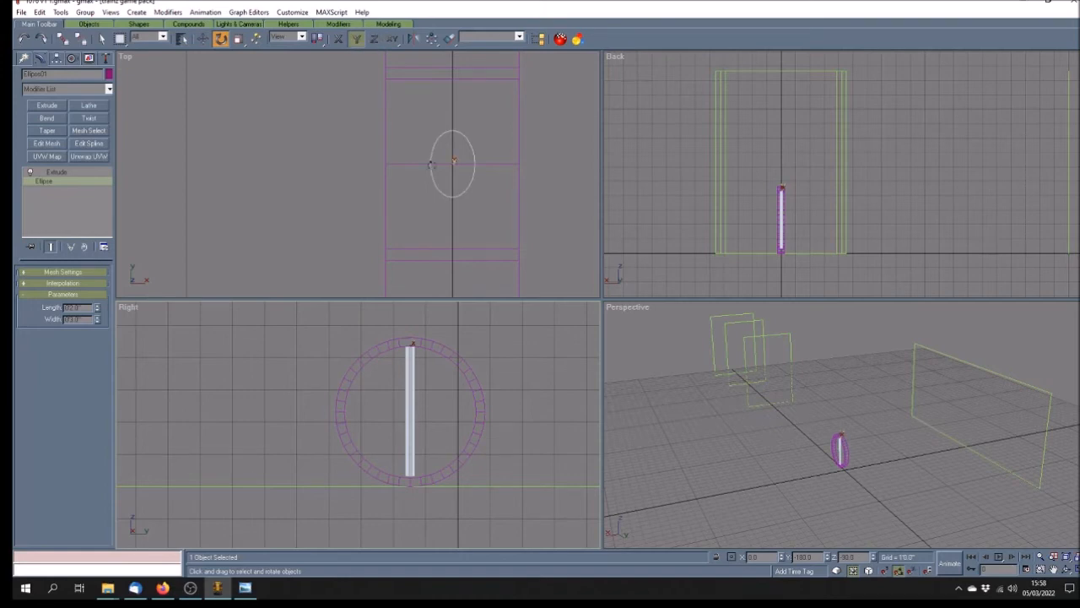
drag(430, 165, 435, 191)
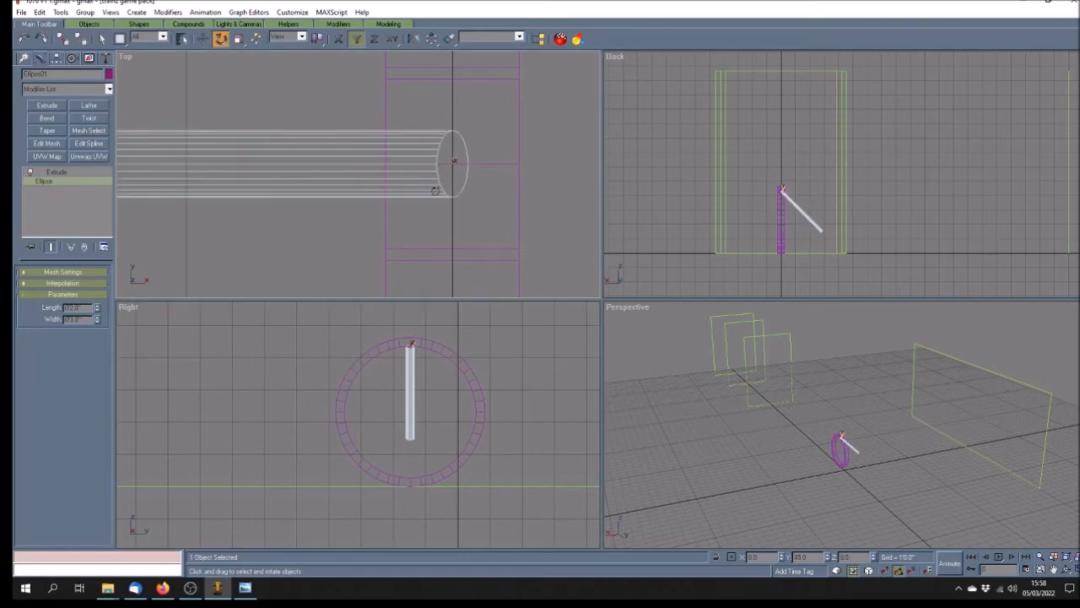
click(23, 38)
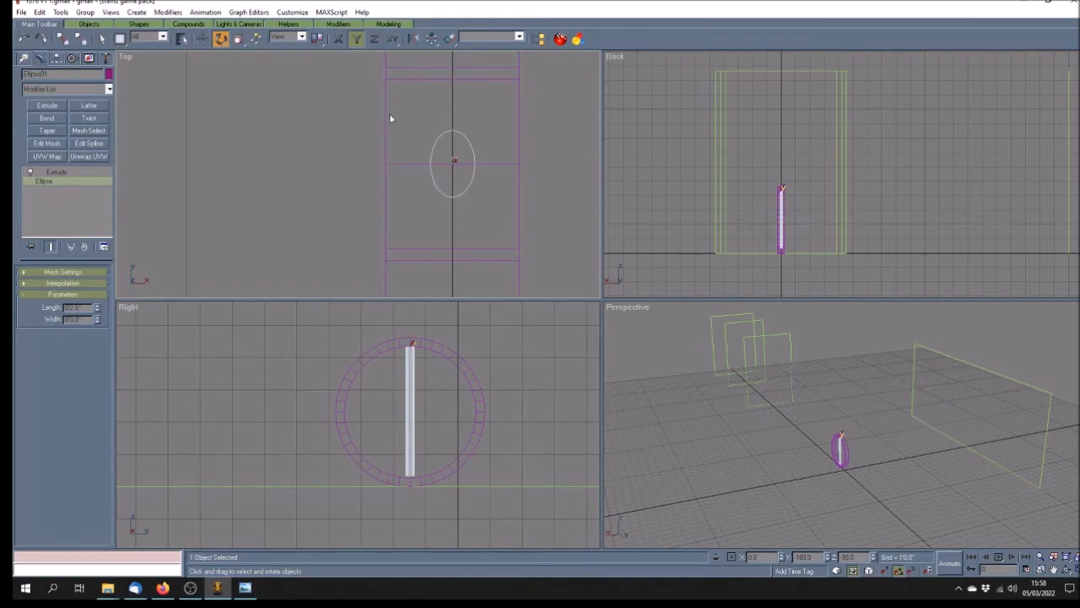
Step: Rotate the spoke bar 90 degrees about the Z axis so its ellipse's long side runs across the wheel rim's width
click(373, 38)
drag(436, 160, 441, 207)
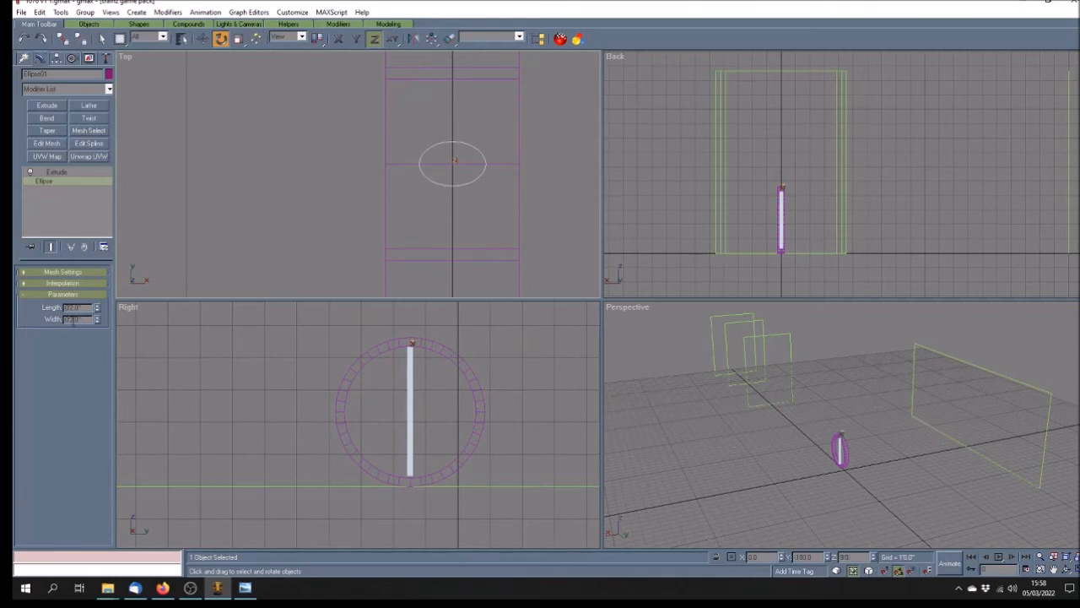
Step: Set the ellipse's width to 5 inches and check the wheel spokes in the 1173.jpg reference photo
double_click(69, 319)
key(Return)
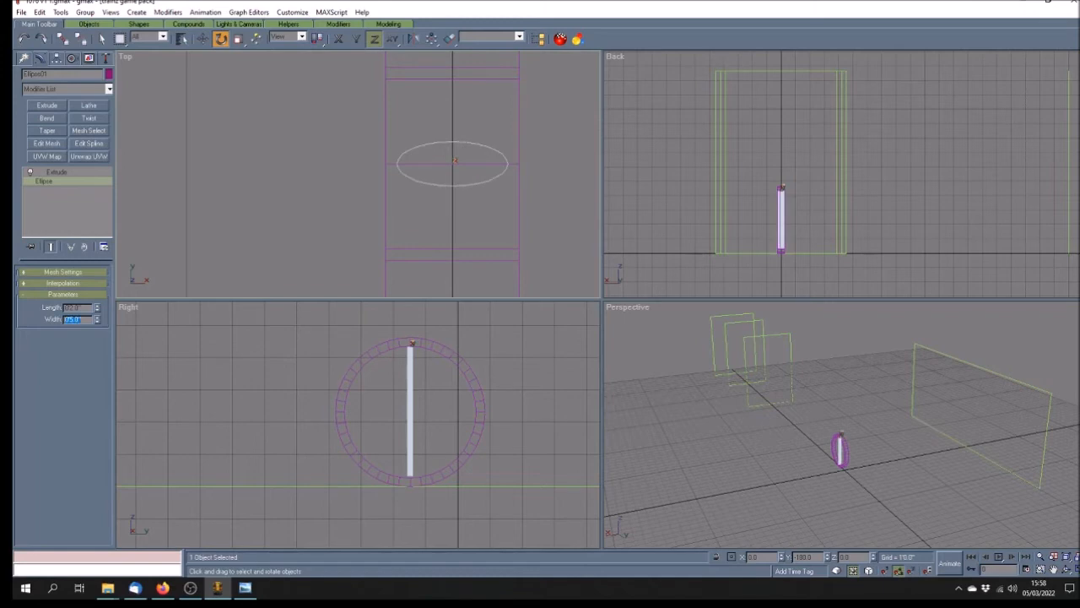
click(244, 588)
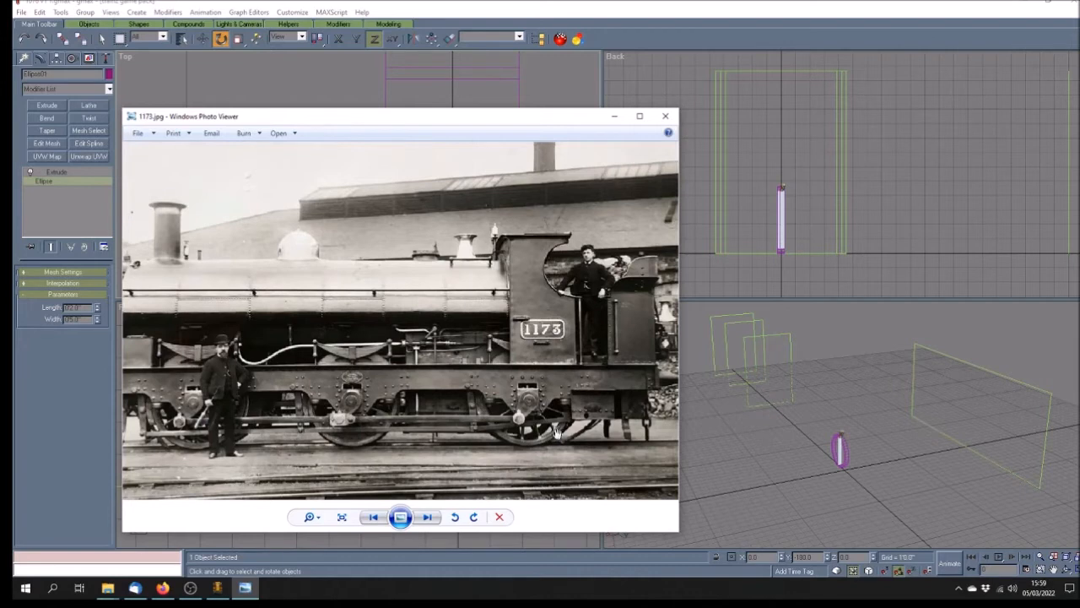
click(401, 12)
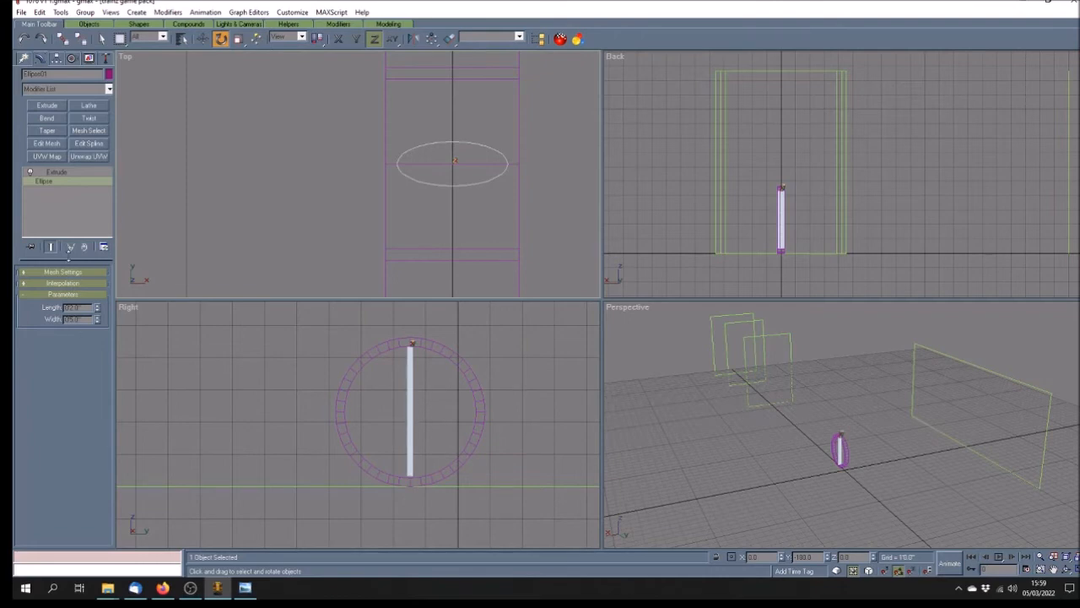
Step: Set the Extrude amount of the ellipse to 4'1.0" so the spoke spans the inside of the rim
click(64, 174)
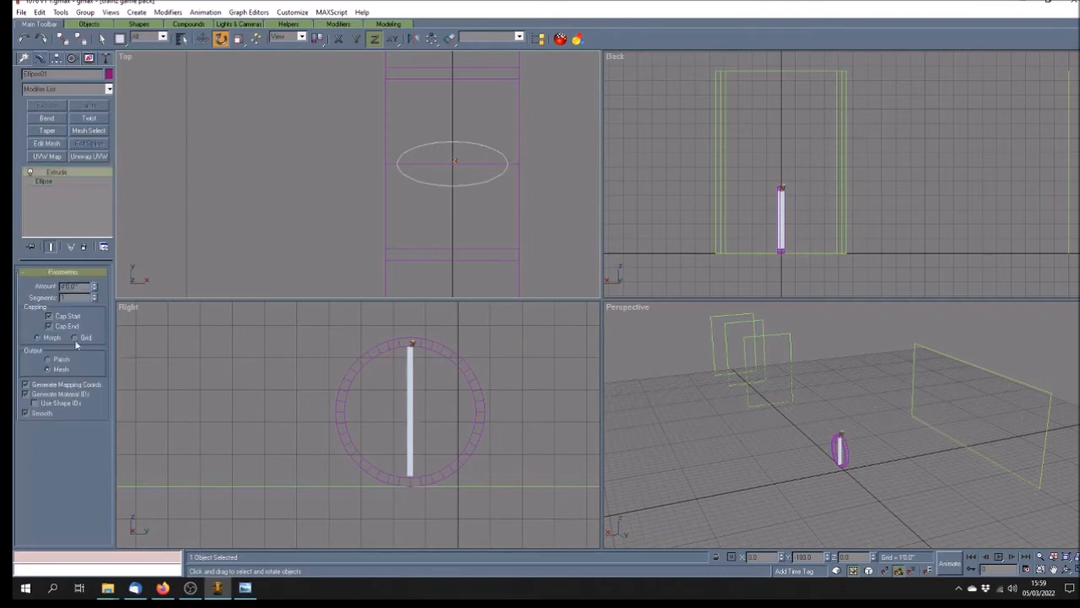
drag(68, 288, 87, 286)
text(42)
key(Return)
click(70, 288)
text(1)
key(Return)
Step: Centre the spoke's pivot on the object and align the pivot to the world
click(56, 58)
click(81, 129)
click(78, 188)
click(79, 217)
click(80, 131)
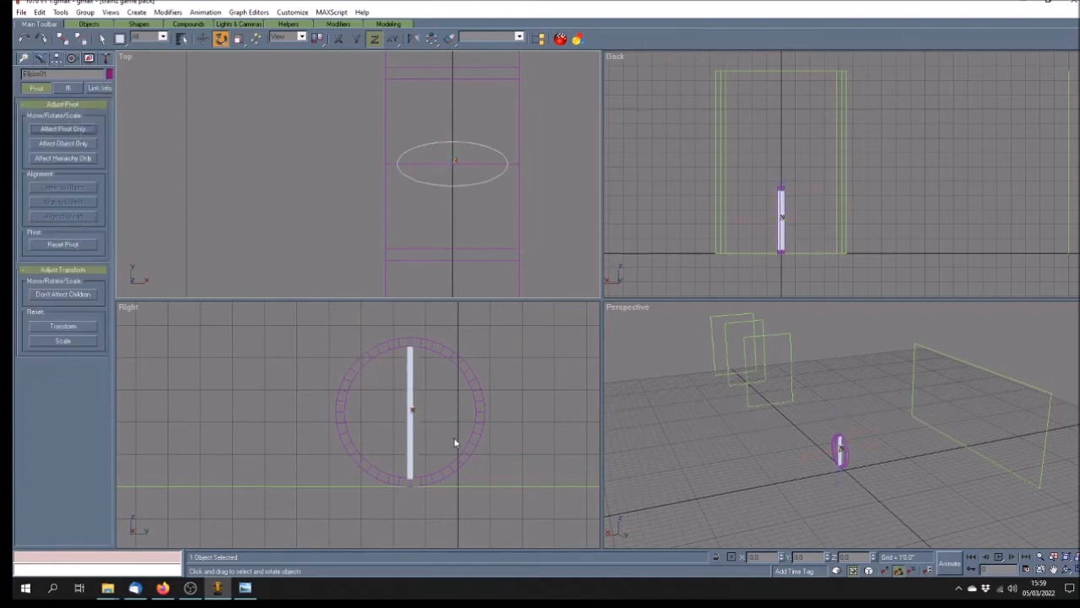
Step: Align the spoke's centre to the centre of the rim tube and return to its Extrude parameters
click(449, 39)
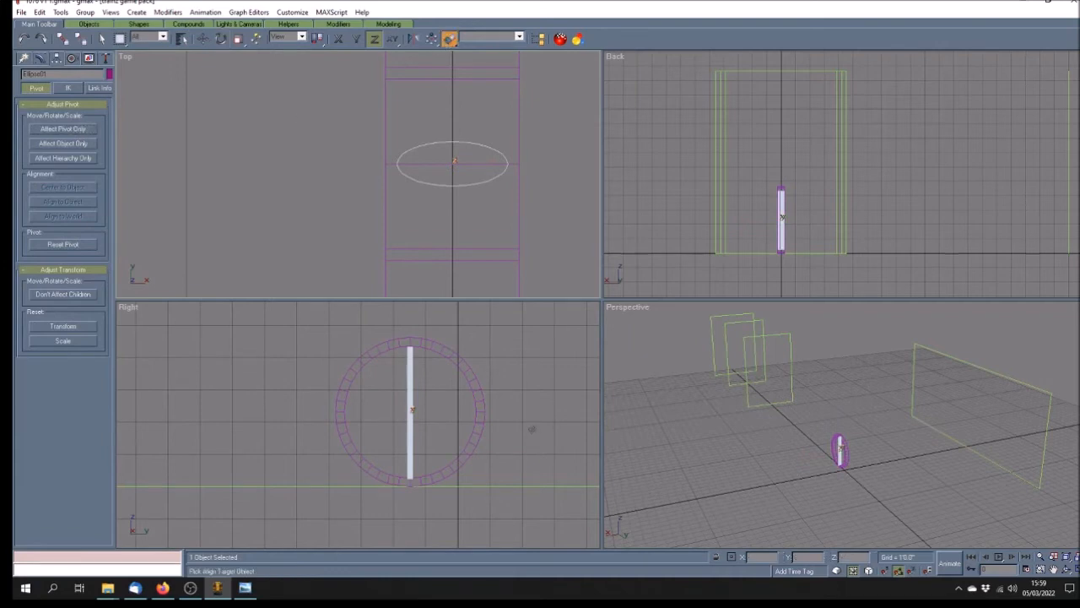
click(475, 417)
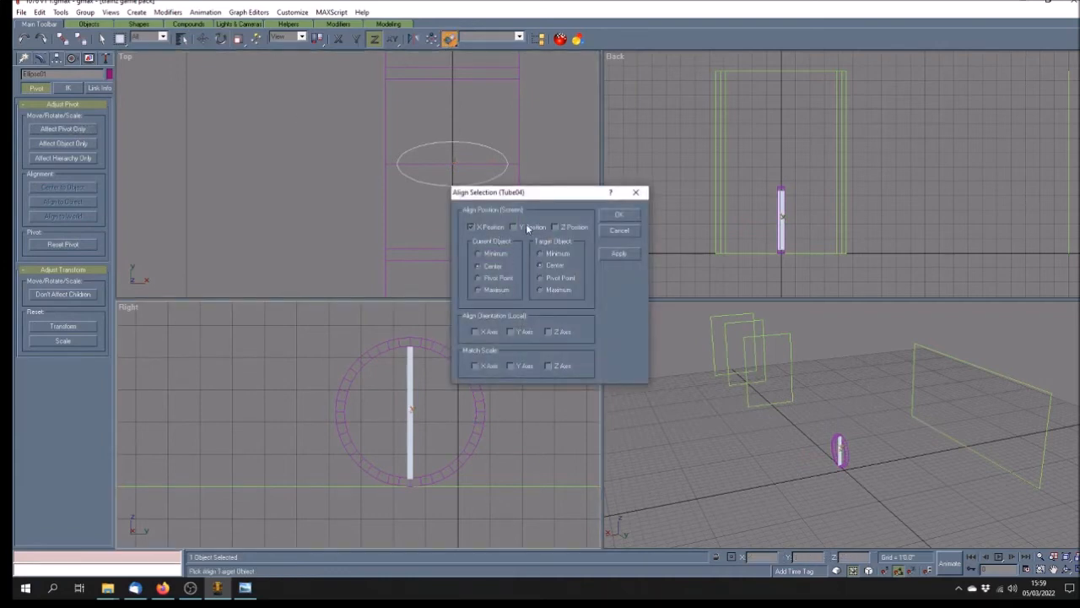
click(620, 216)
click(39, 59)
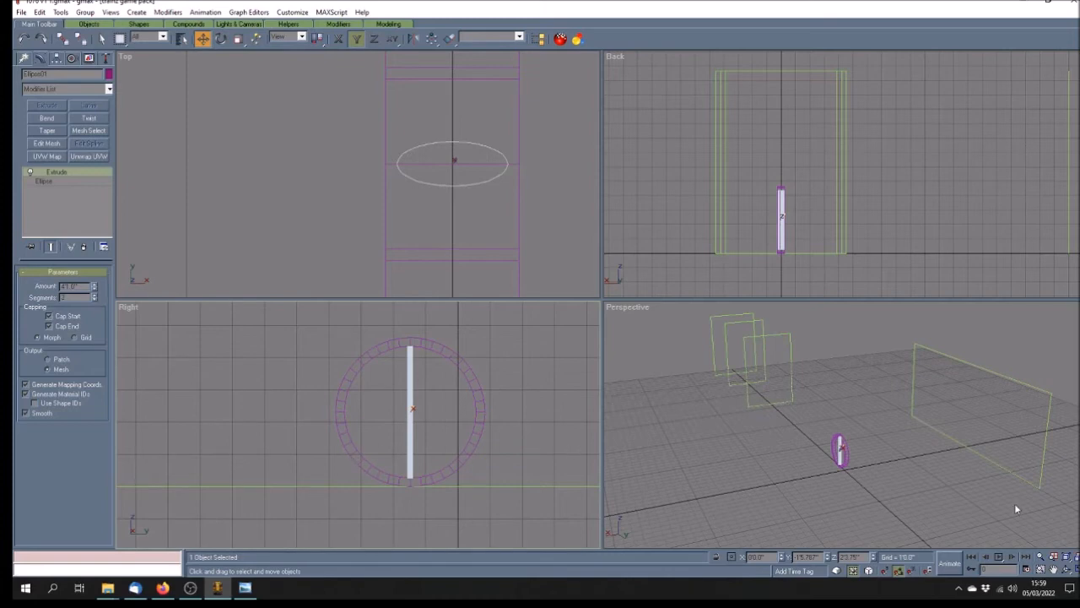
Step: Try to move the rim tube to Y 0 in the enlarged Right view
click(1054, 571)
drag(423, 407, 421, 383)
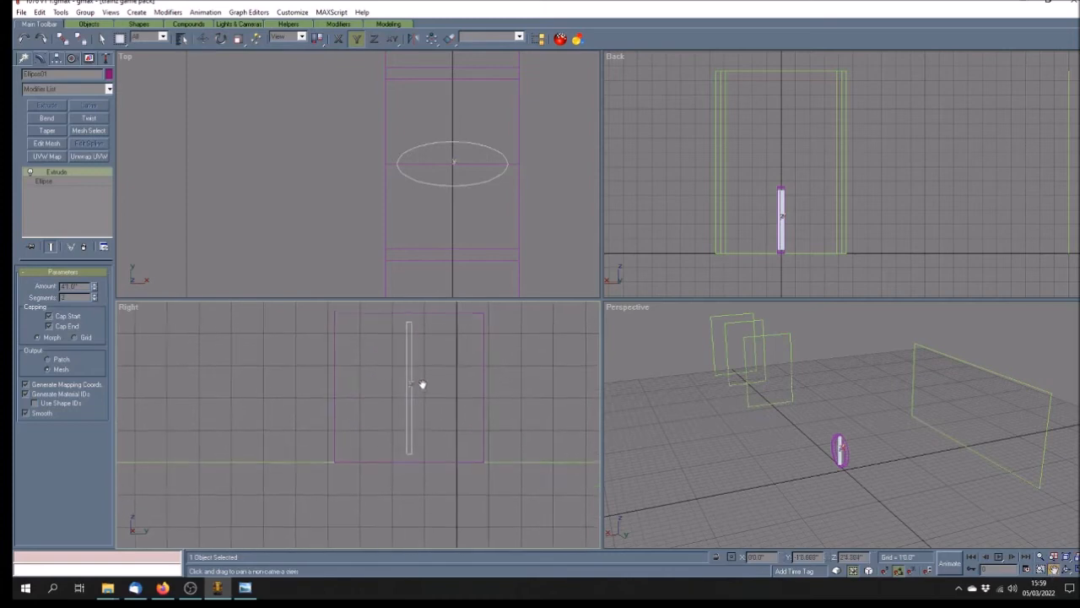
click(1067, 571)
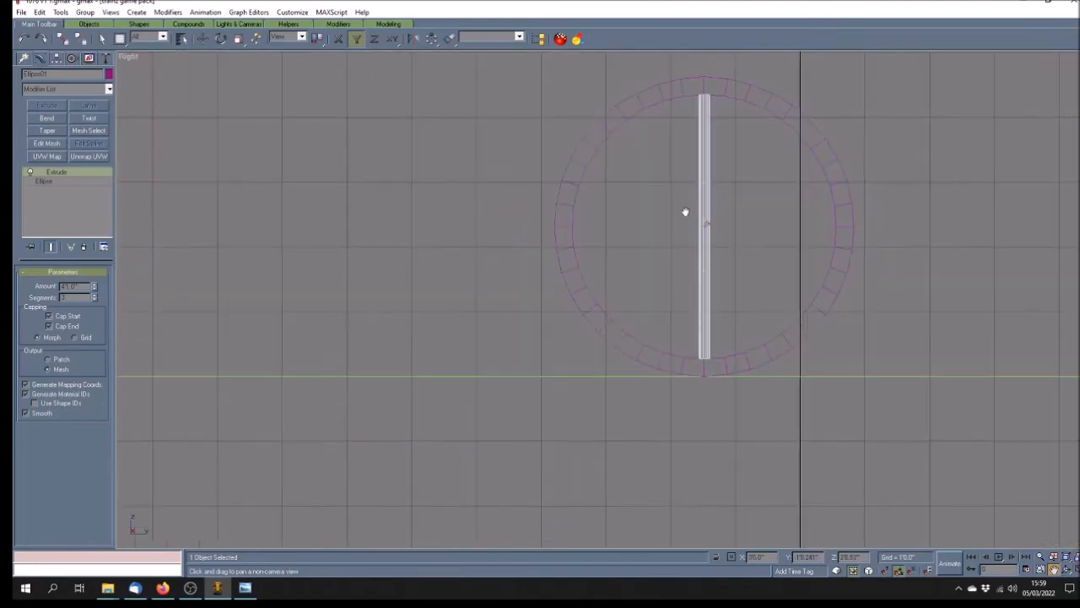
drag(685, 212, 443, 261)
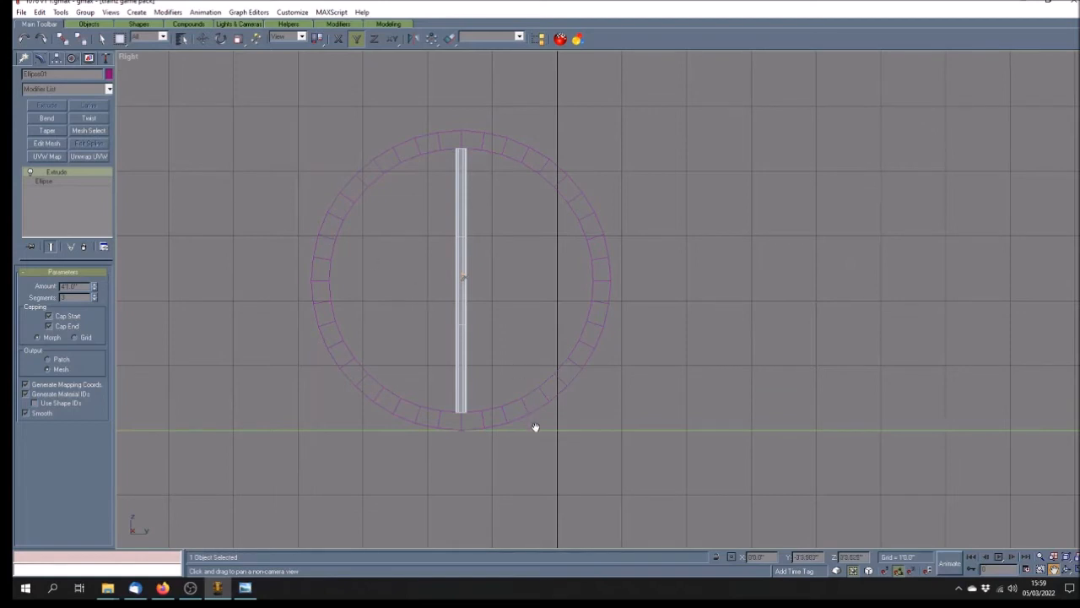
click(102, 38)
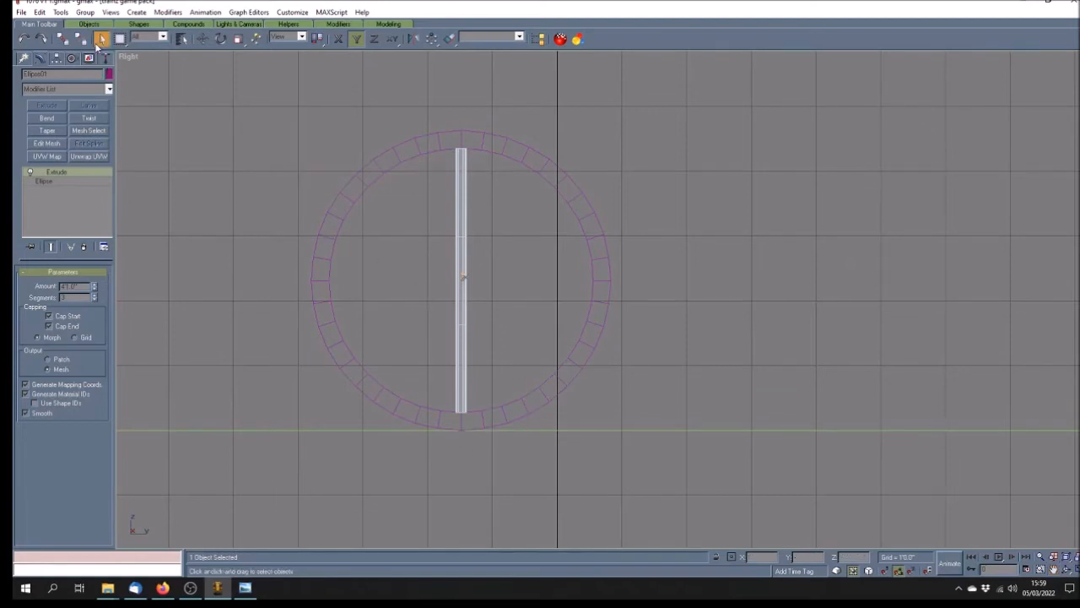
click(350, 382)
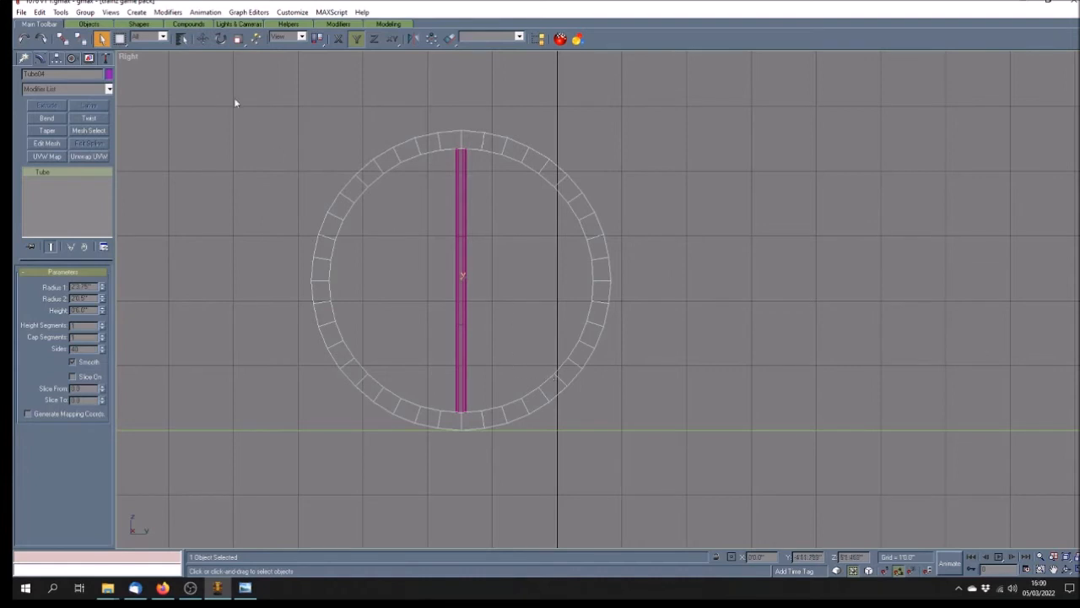
click(203, 39)
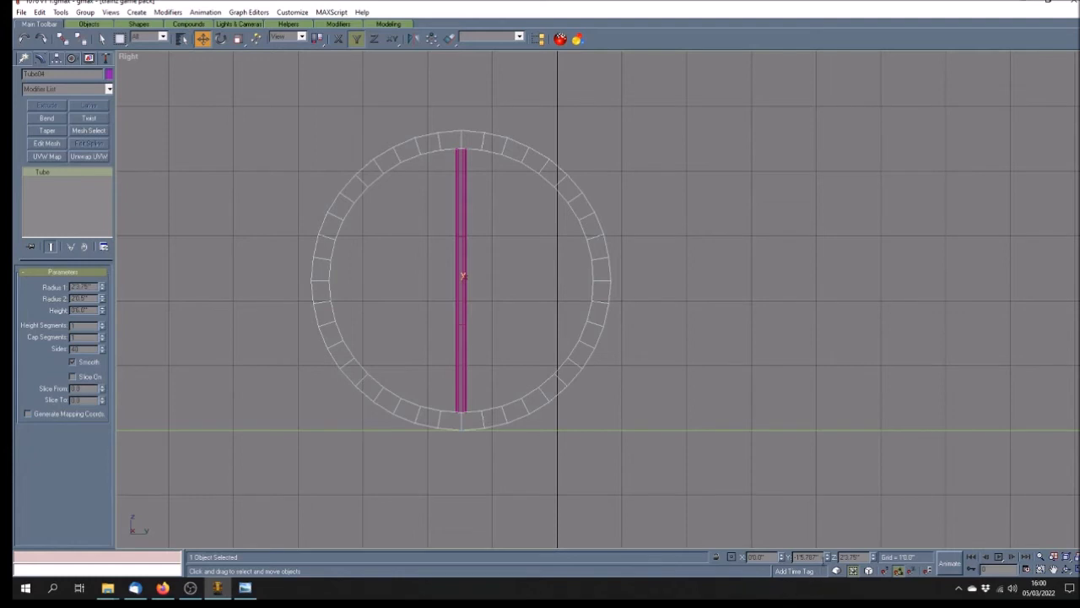
drag(822, 559, 650, 536)
text(0)
key(Return)
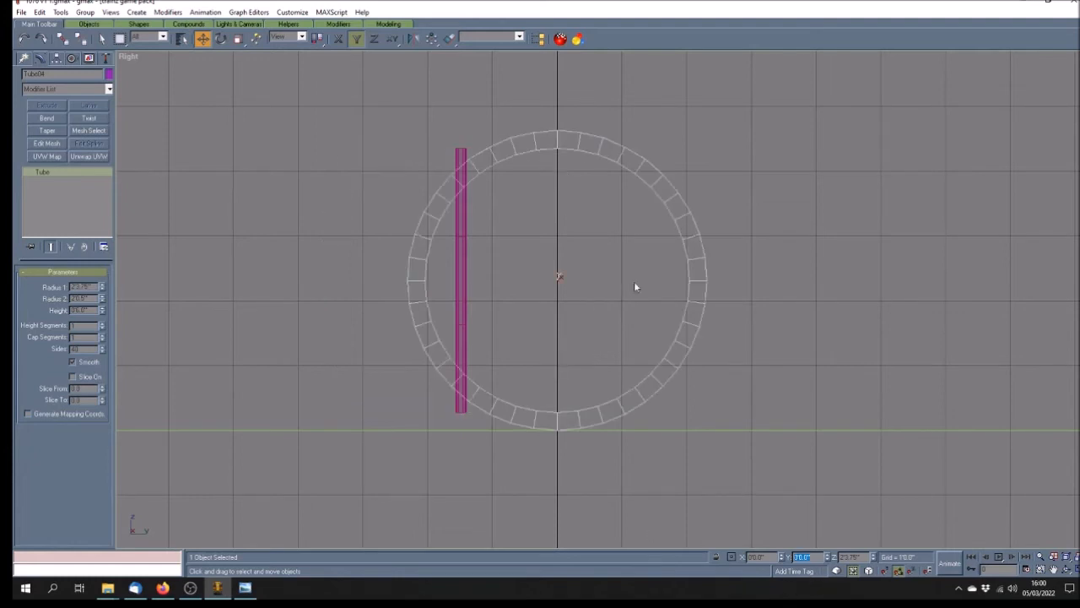
click(24, 39)
Step: Position the spoke at Y 0 and Z 2'0.5" so its lower end sits on the ground line
click(460, 288)
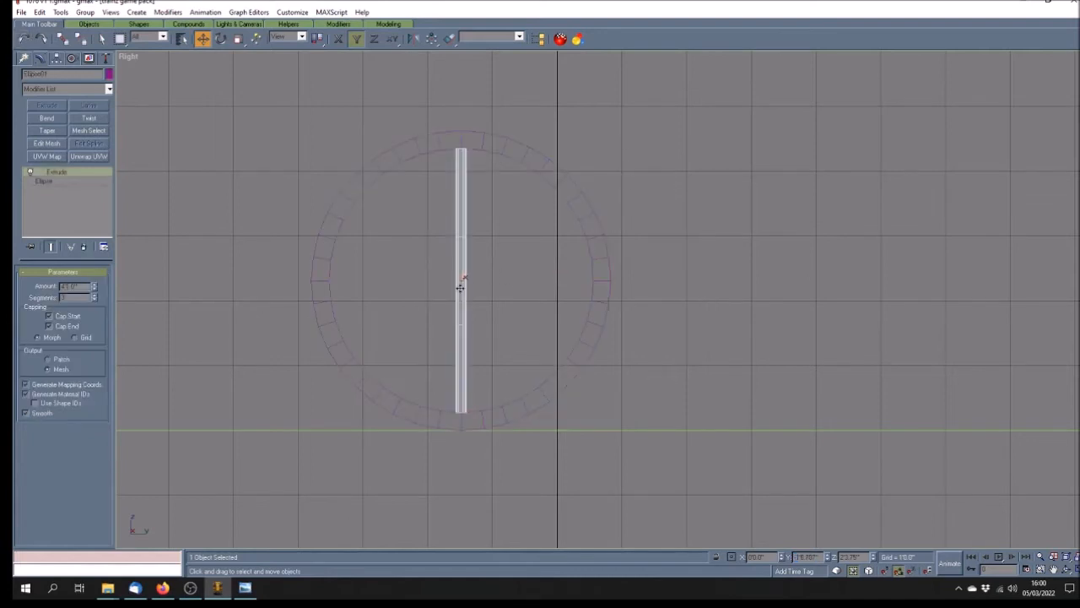
double_click(817, 556)
text(0)
key(Return)
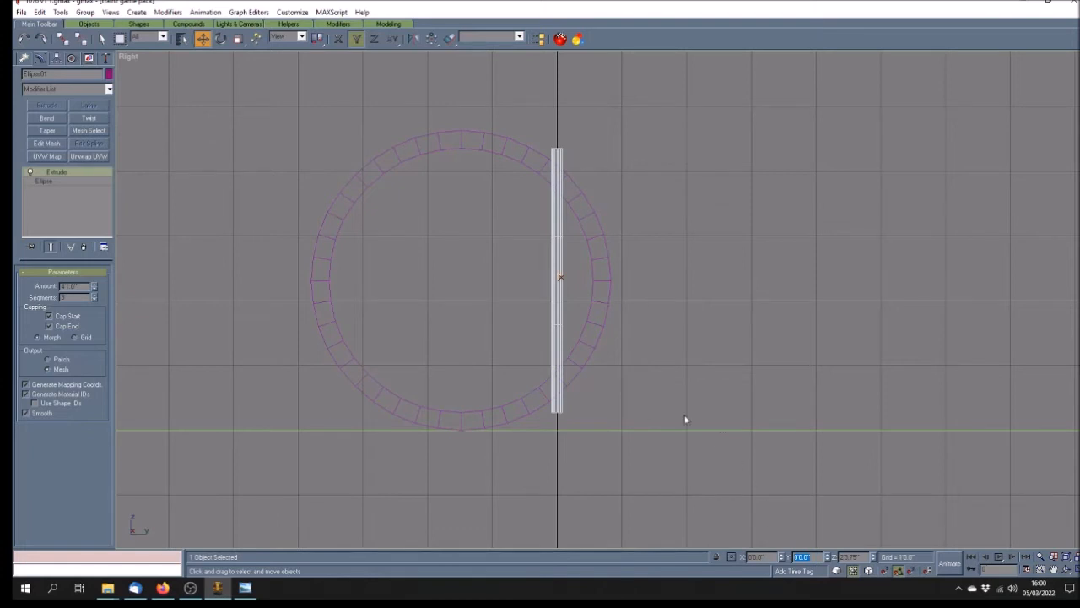
key(Tab)
text(25)
key(Return)
text(2)
key(Return)
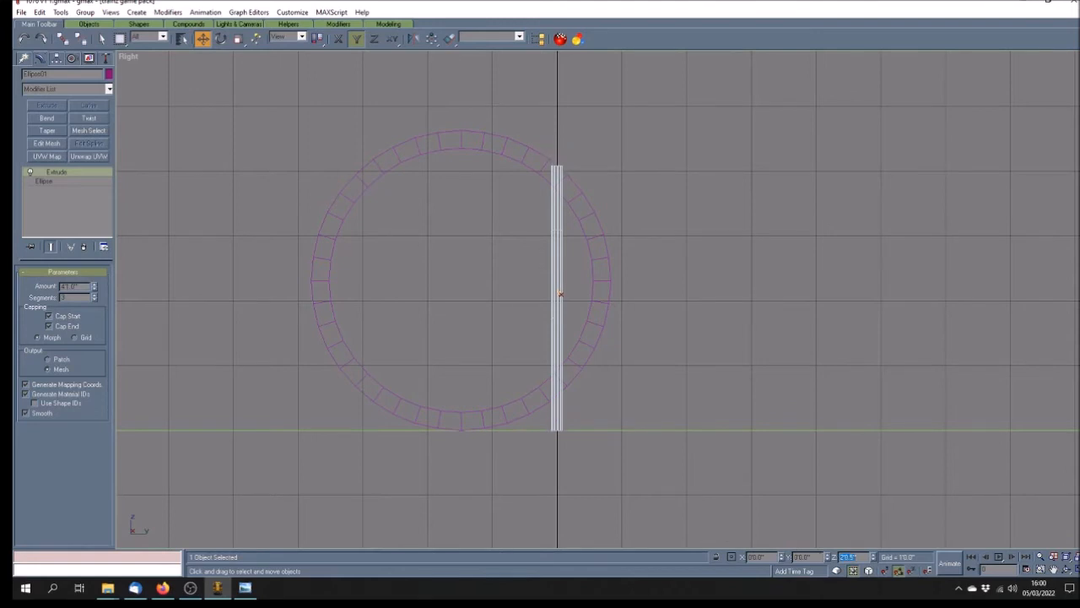
Step: Add an Edit Mesh modifier to the spoke and move its lower intermediate vertex ring close to the bottom end
click(47, 144)
click(38, 172)
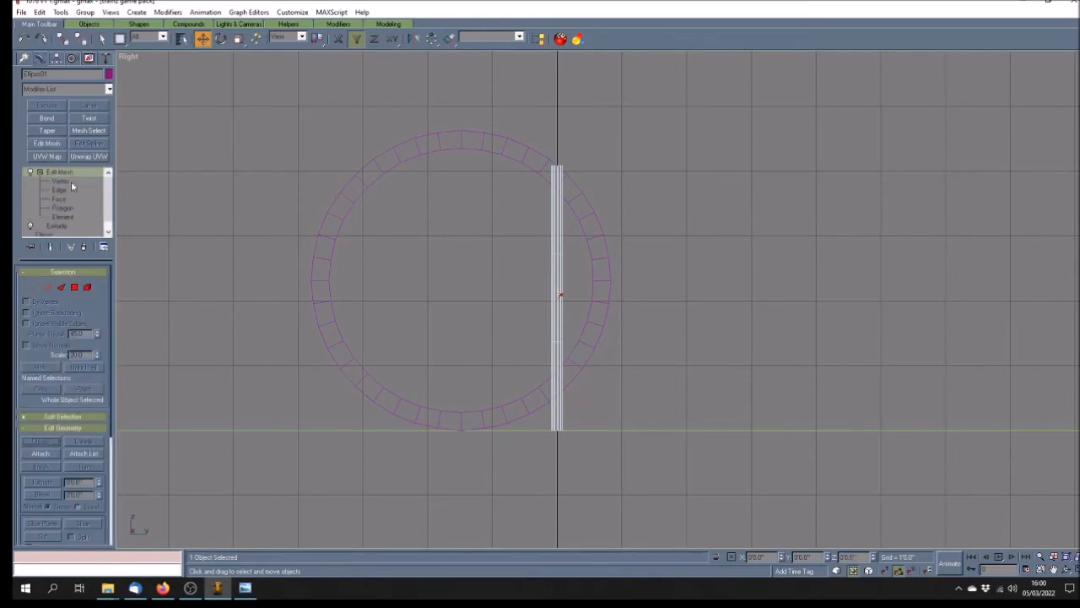
click(71, 180)
drag(524, 313, 591, 364)
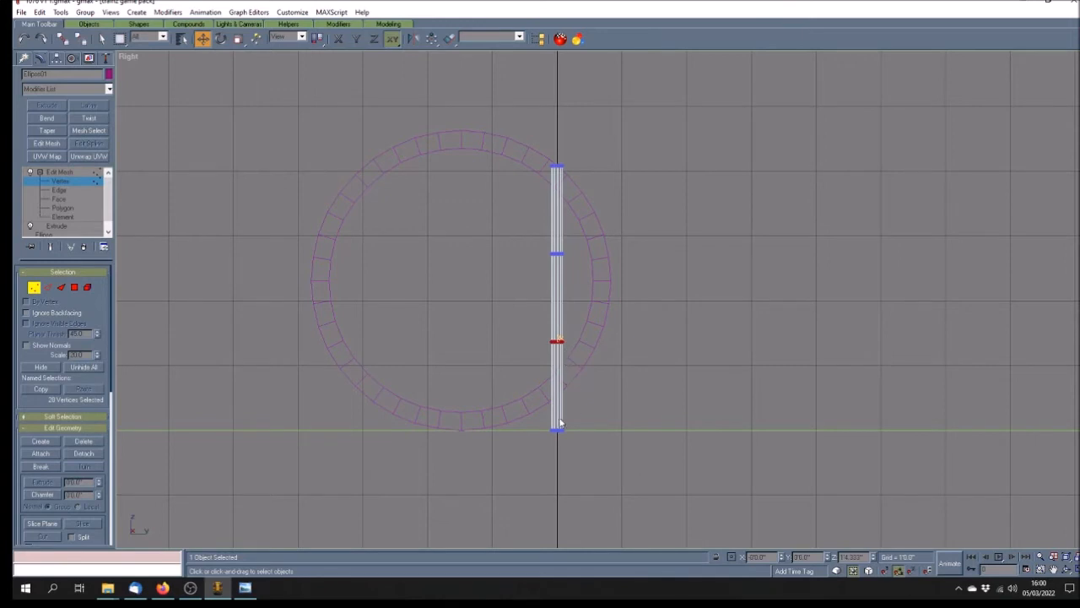
double_click(841, 556)
text(0)
key(Return)
key(Return)
Step: Move the spoke's upper intermediate vertex ring to Z 3'11.0" and compare the shape with the reference photo
drag(528, 150, 595, 189)
drag(518, 234, 625, 297)
text(3)
text(1)
key(Return)
click(249, 591)
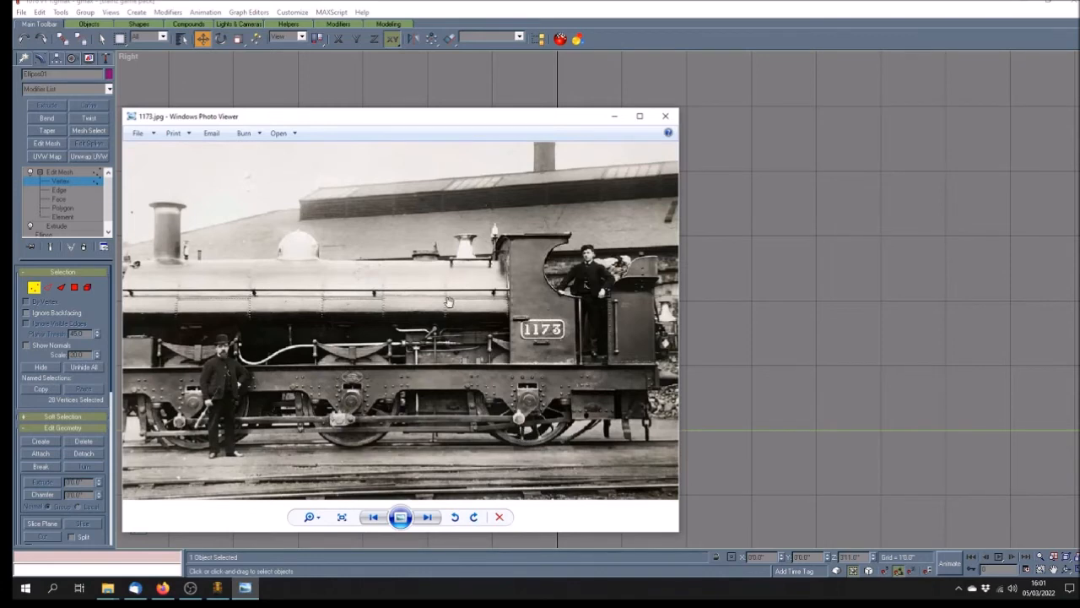
key(alt+Tab)
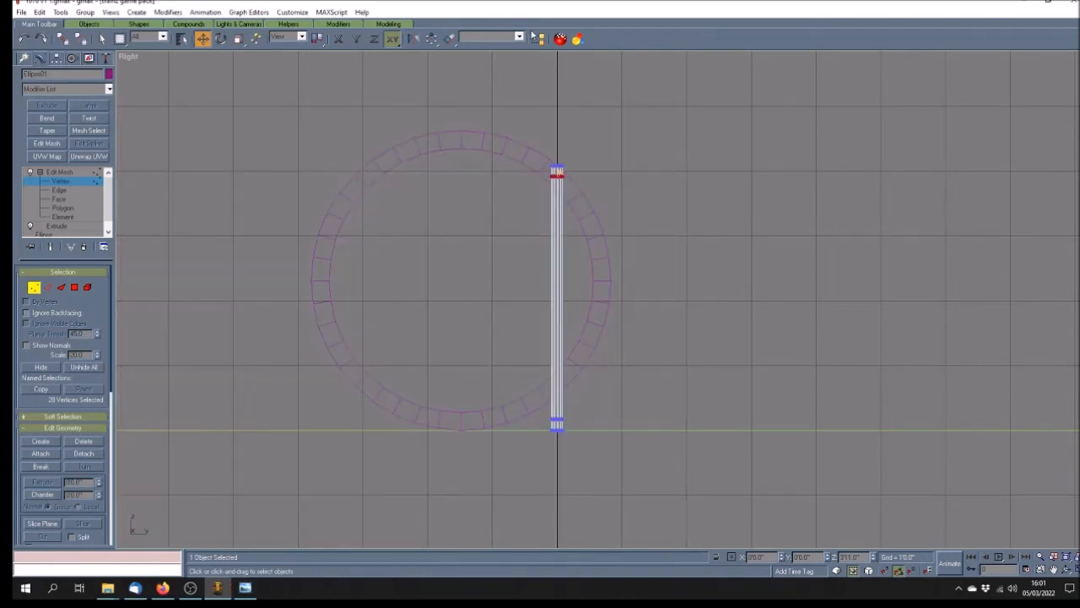
Step: Try to scale the vertices at both ends of the spoke uniformly
click(67, 178)
click(71, 181)
click(564, 196)
drag(538, 161, 584, 180)
click(239, 39)
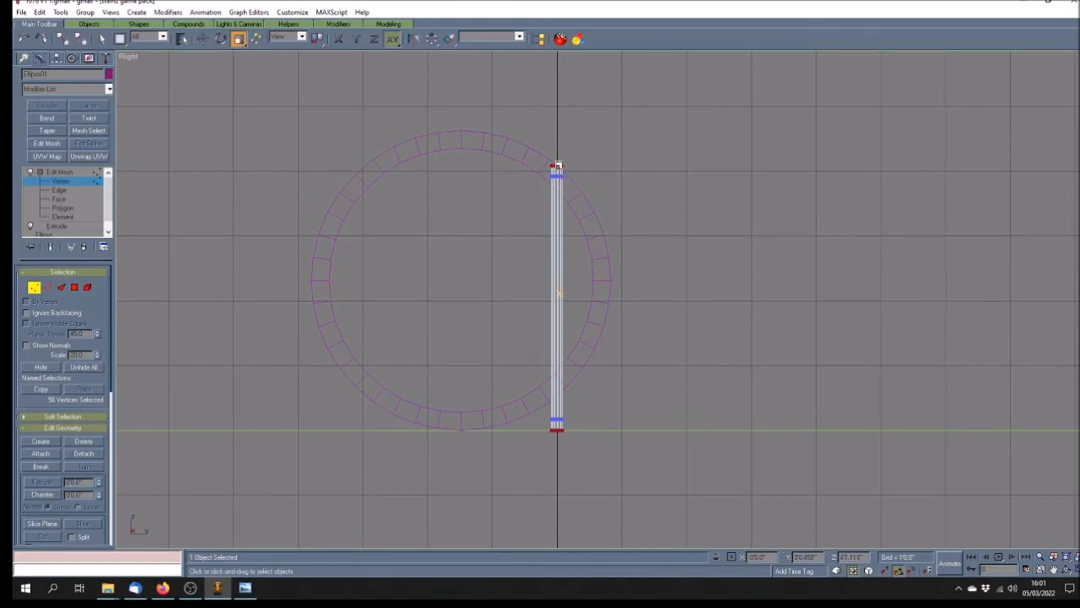
drag(558, 166, 558, 163)
click(23, 38)
Step: Try to scale only the spoke's upper end vertices non-uniformly in the Right view
drag(239, 39, 240, 91)
click(203, 39)
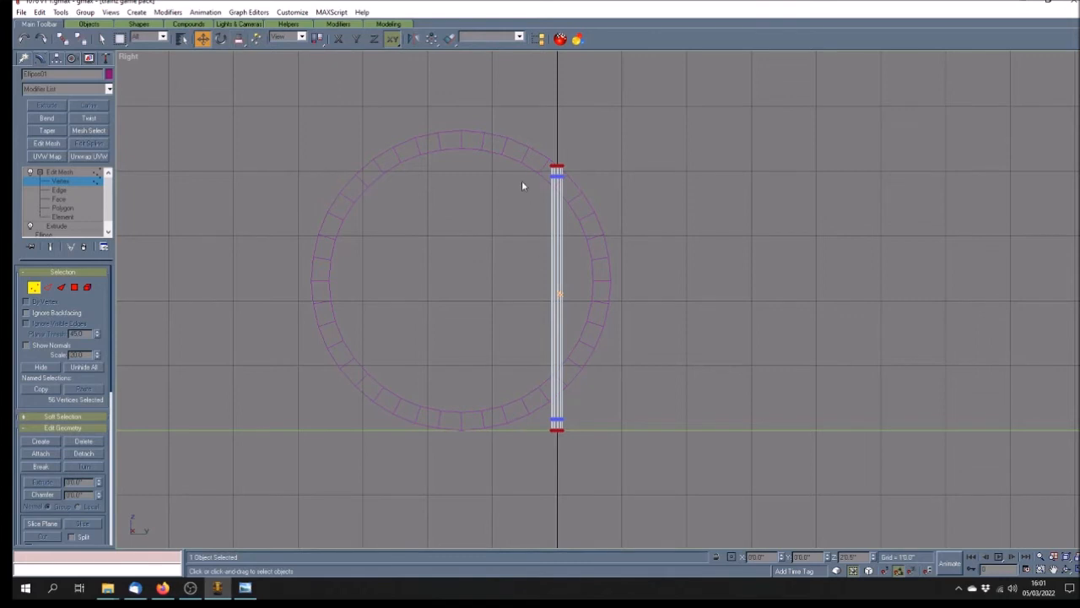
drag(535, 171, 579, 170)
click(240, 40)
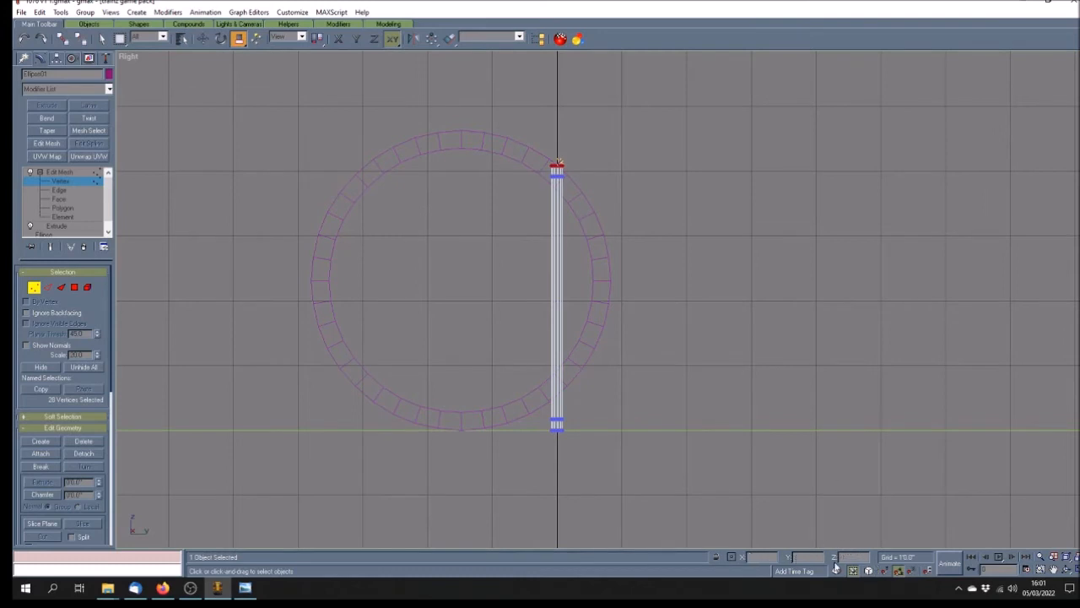
drag(552, 165, 543, 157)
drag(541, 155, 540, 154)
drag(540, 154, 540, 155)
drag(554, 164, 553, 163)
click(24, 40)
Step: Scale the spoke's upper end vertices non-uniformly in the Top view to about 121 percent in X and Y
drag(524, 153, 577, 174)
click(1074, 570)
click(1053, 570)
drag(381, 195, 407, 173)
scroll(408, 174, up, 5)
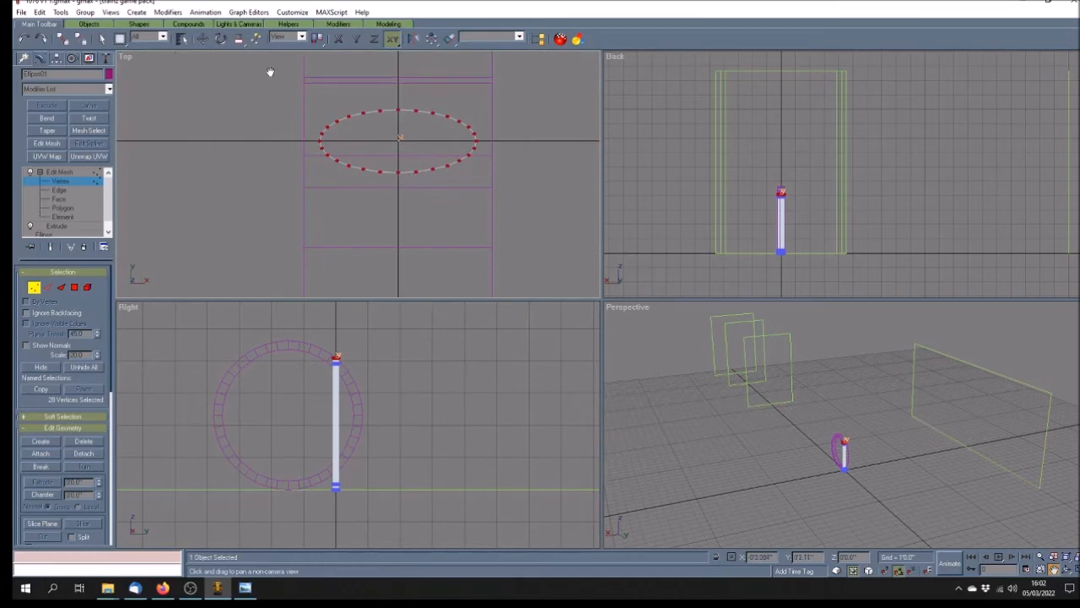
drag(238, 39, 239, 75)
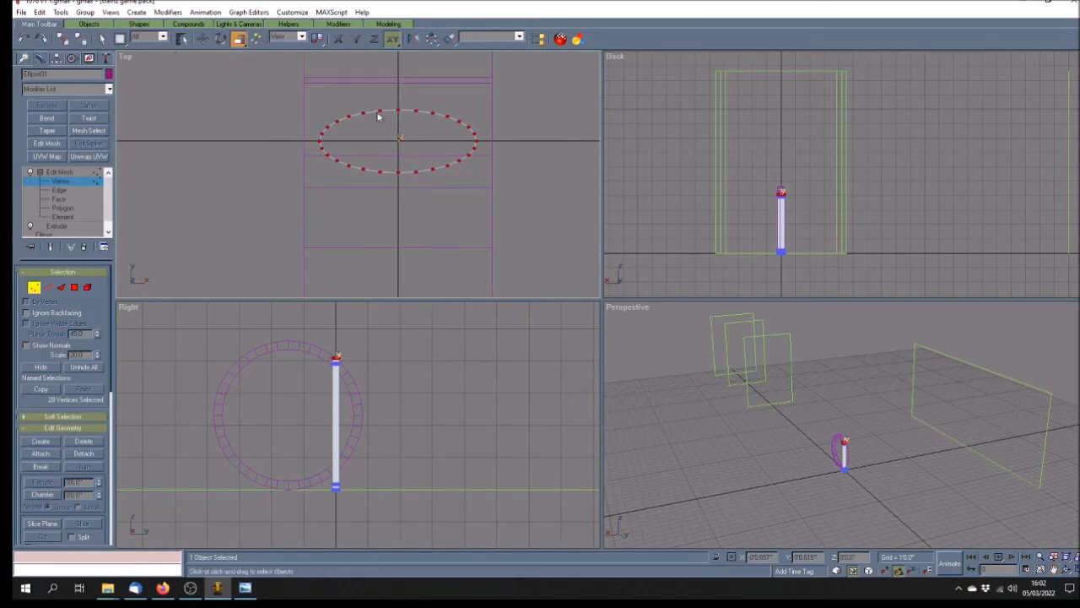
drag(378, 113, 376, 100)
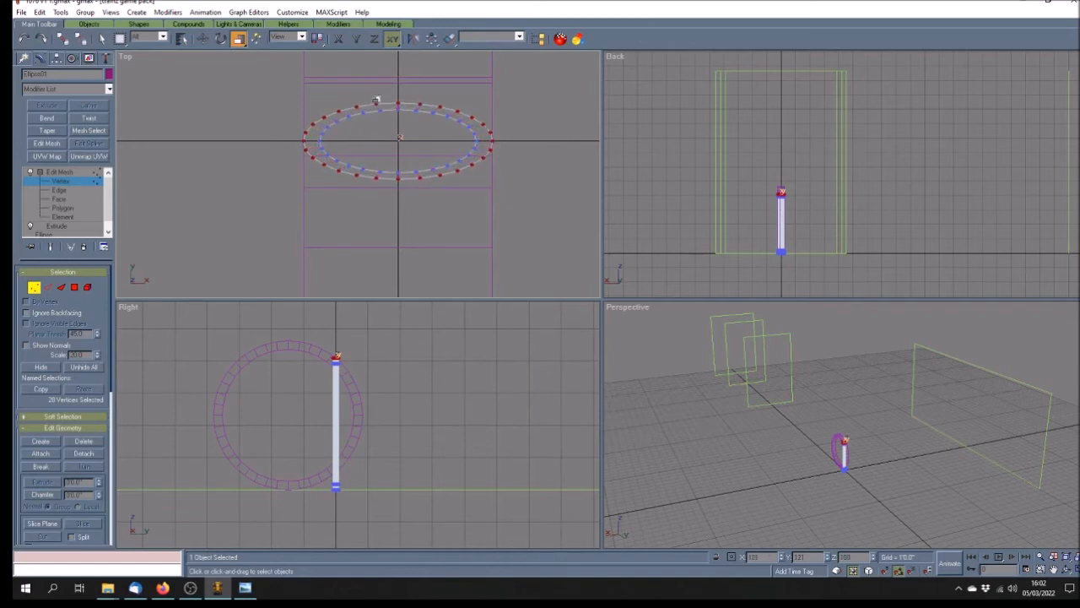
drag(376, 100, 377, 100)
Step: Scale the spoke's lower end vertices to about 121 percent in X and Y, leave vertex editing and deselect the spoke
drag(326, 487, 351, 496)
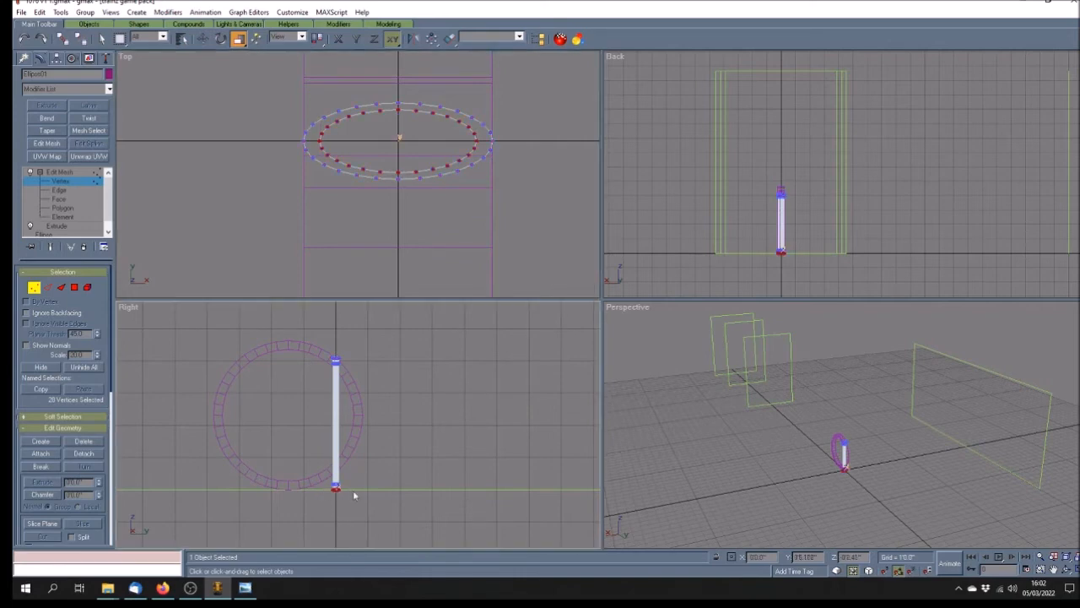
click(397, 110)
drag(398, 111, 395, 98)
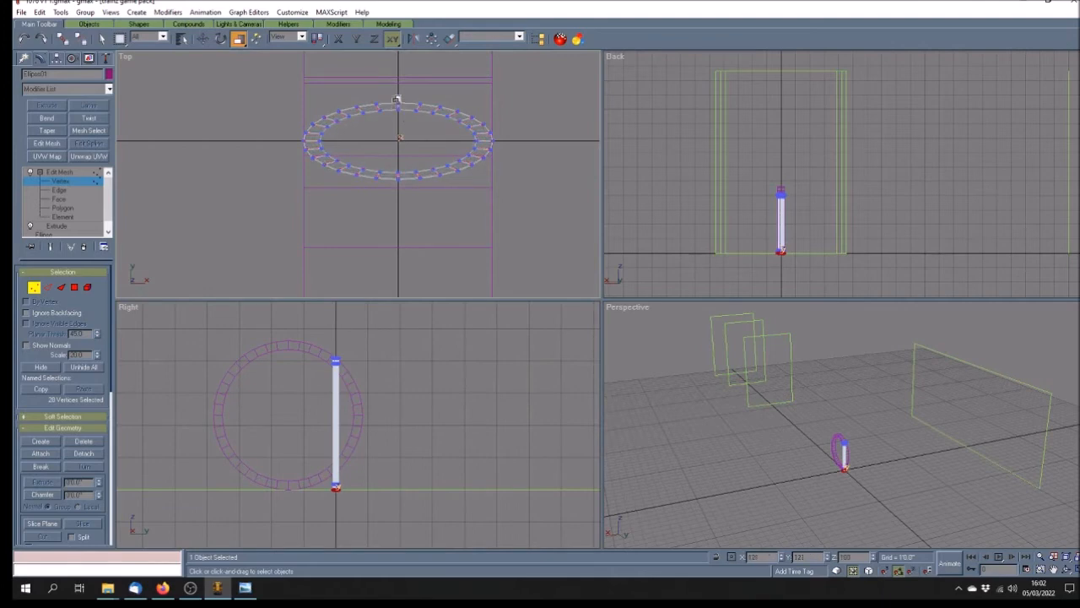
drag(396, 99, 396, 99)
click(79, 178)
click(478, 404)
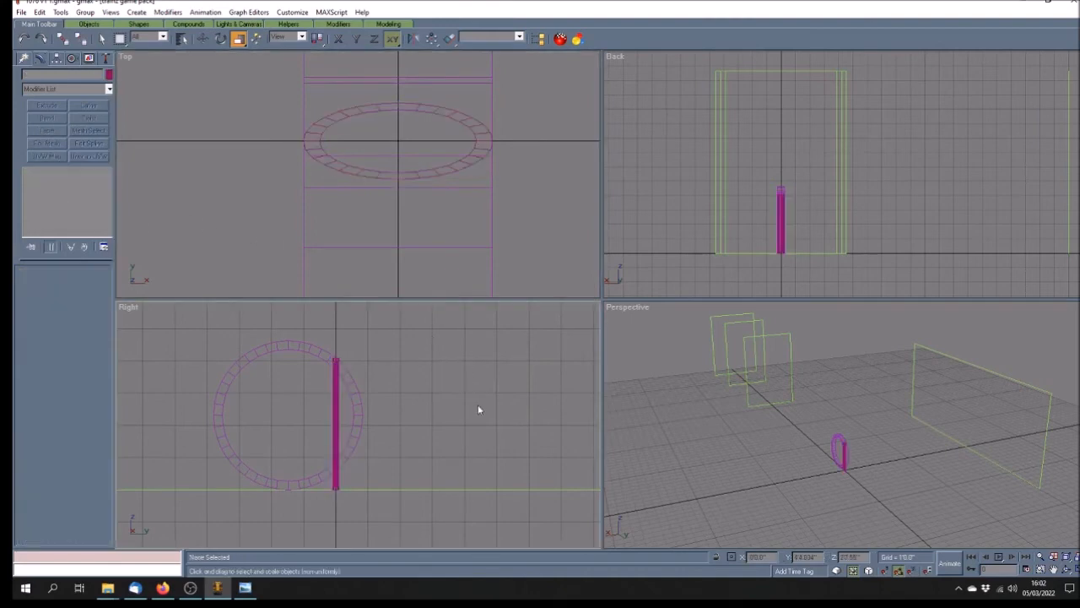
Step: Align the flared spoke to the rim tube, centre to centre in X and Y position, and deselect it
click(335, 416)
click(448, 38)
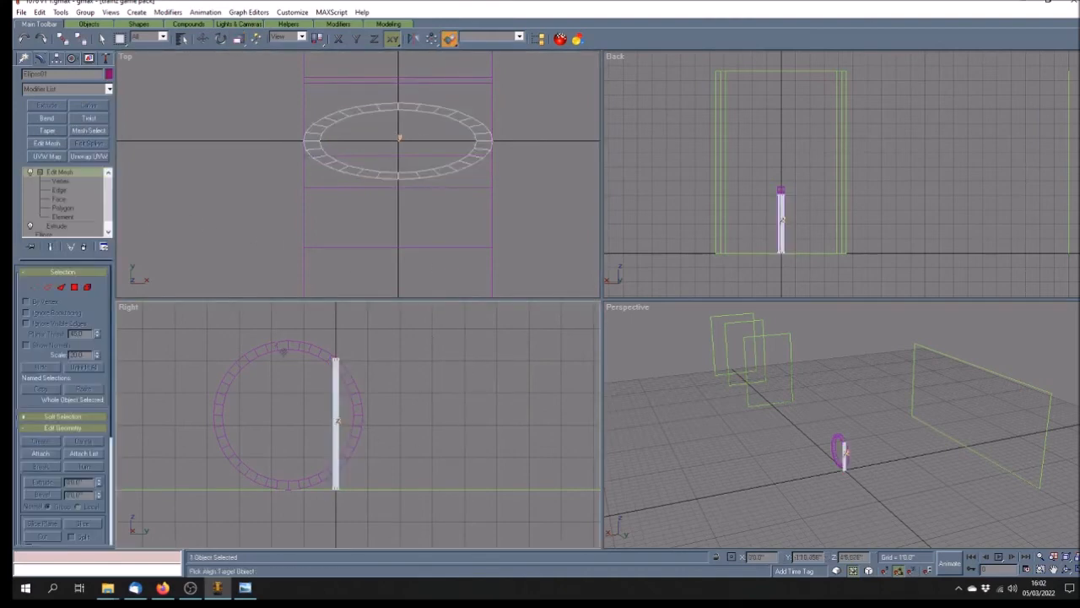
click(292, 347)
click(489, 227)
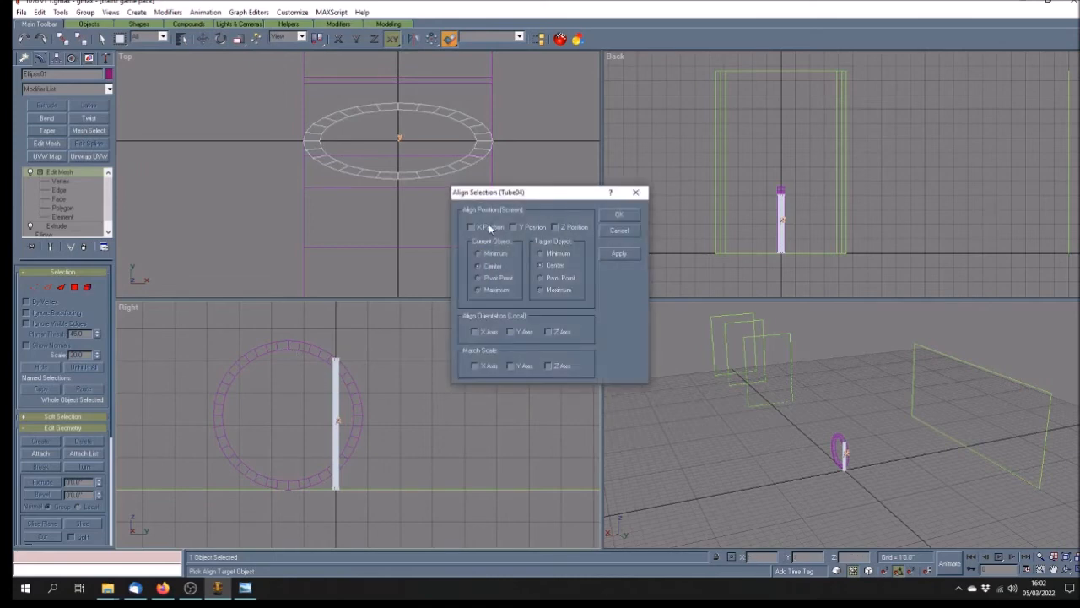
click(532, 228)
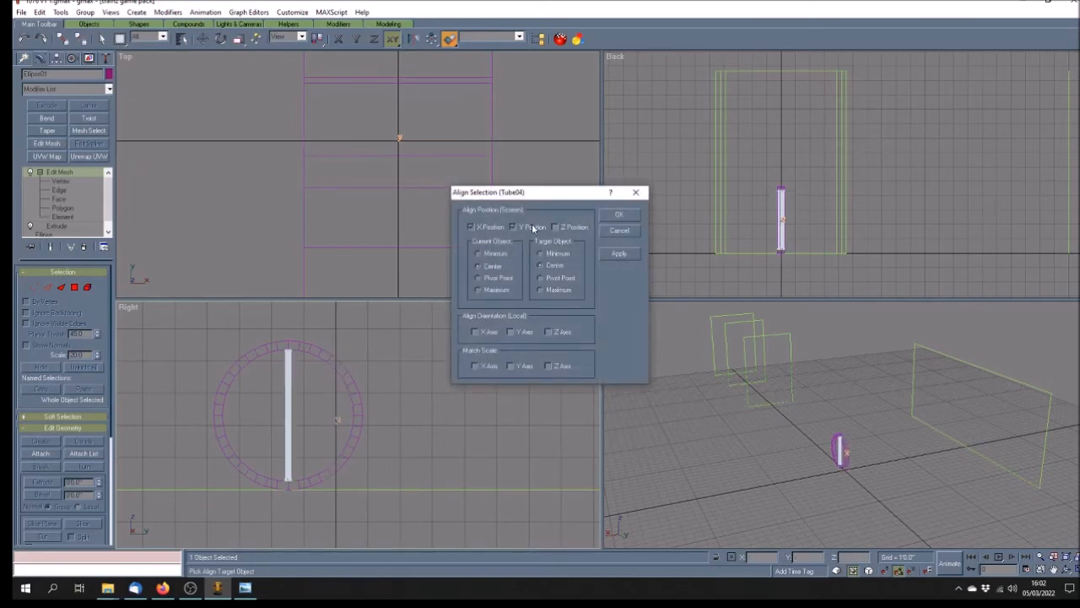
click(619, 215)
click(463, 397)
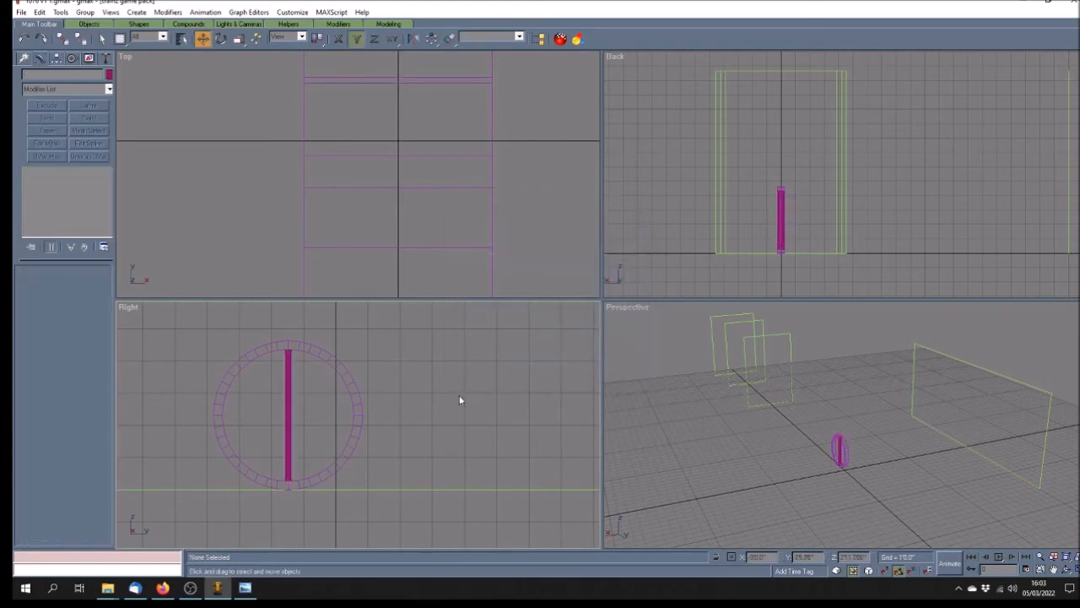
Step: Shade the Perspective view with Smooth + Highlights and view the wheel at full size from a closer angle
click(1066, 569)
right_click(617, 307)
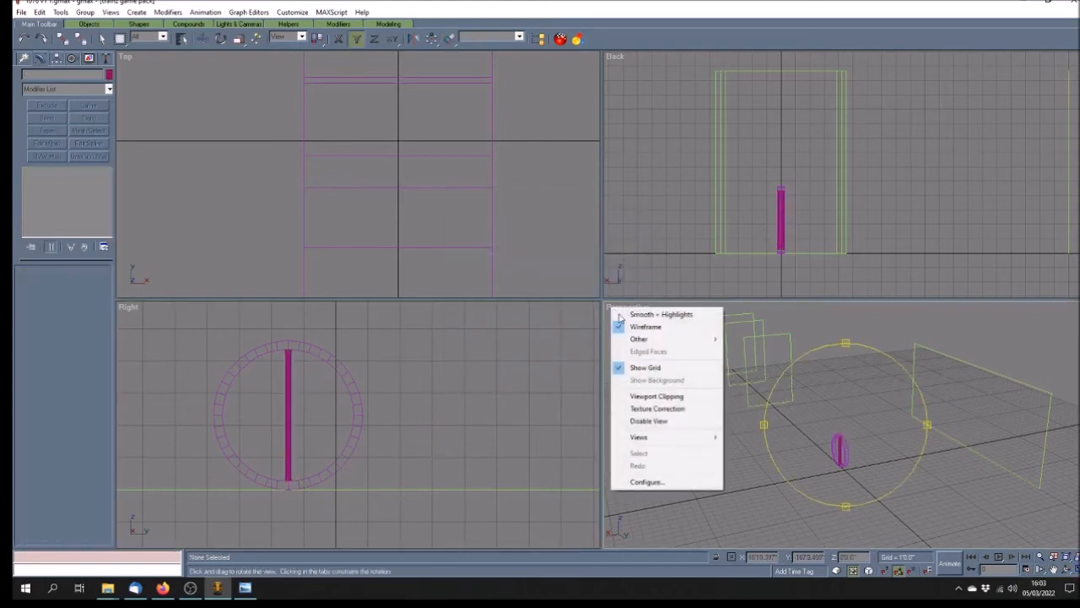
click(641, 315)
drag(846, 467, 877, 472)
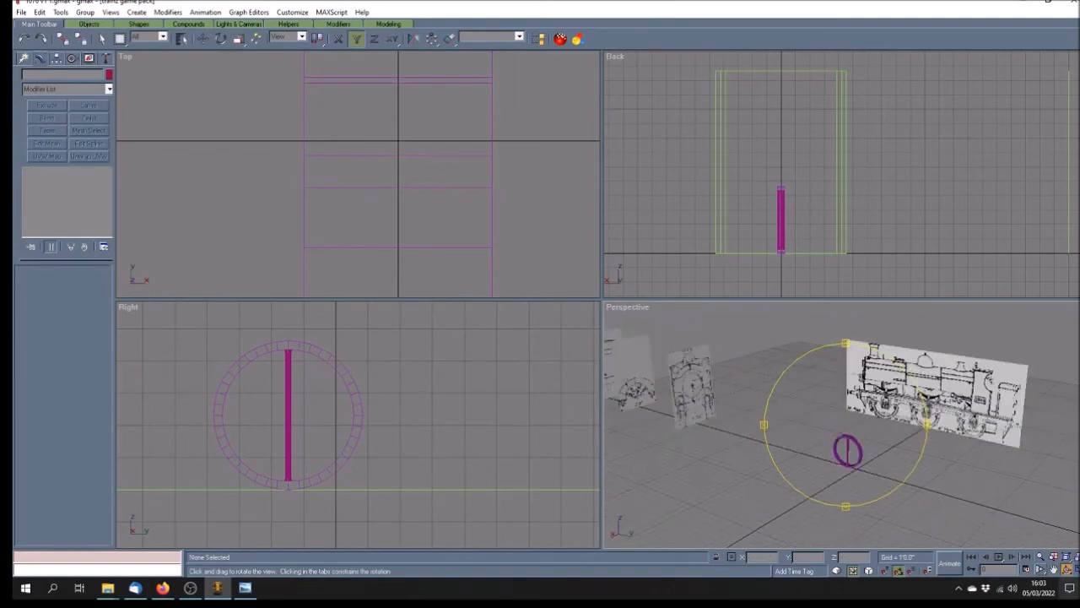
click(1076, 571)
mouse_move(622, 366)
mouse_down()
mouse_move(612, 364)
mouse_move(638, 404)
mouse_move(706, 408)
mouse_up()
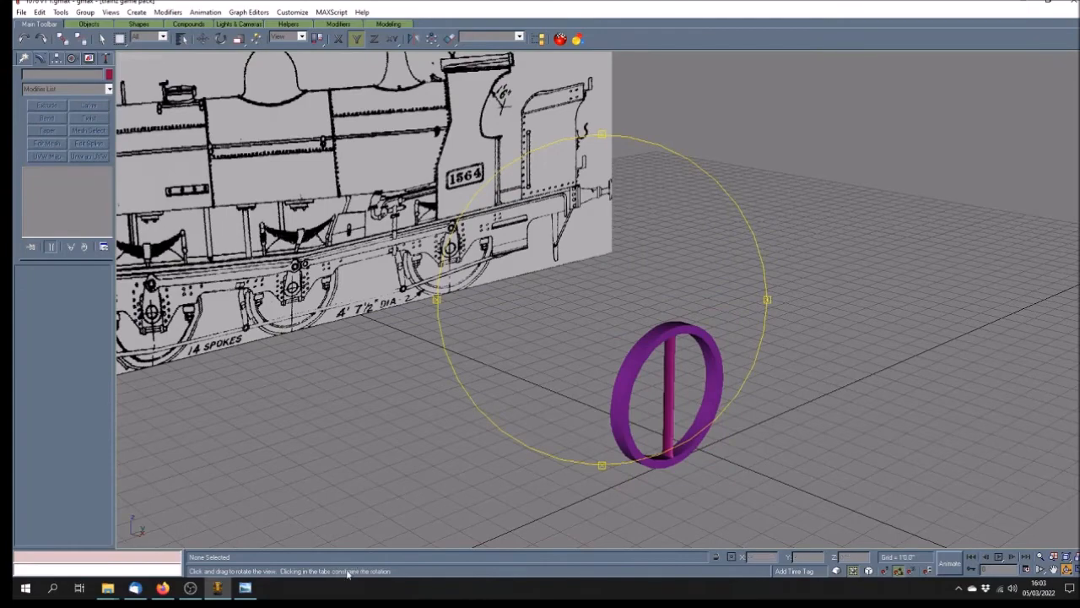
Step: Check the wheel spokes in the reference photo 1173.jpg, close that view and restore the four-view layout
click(244, 590)
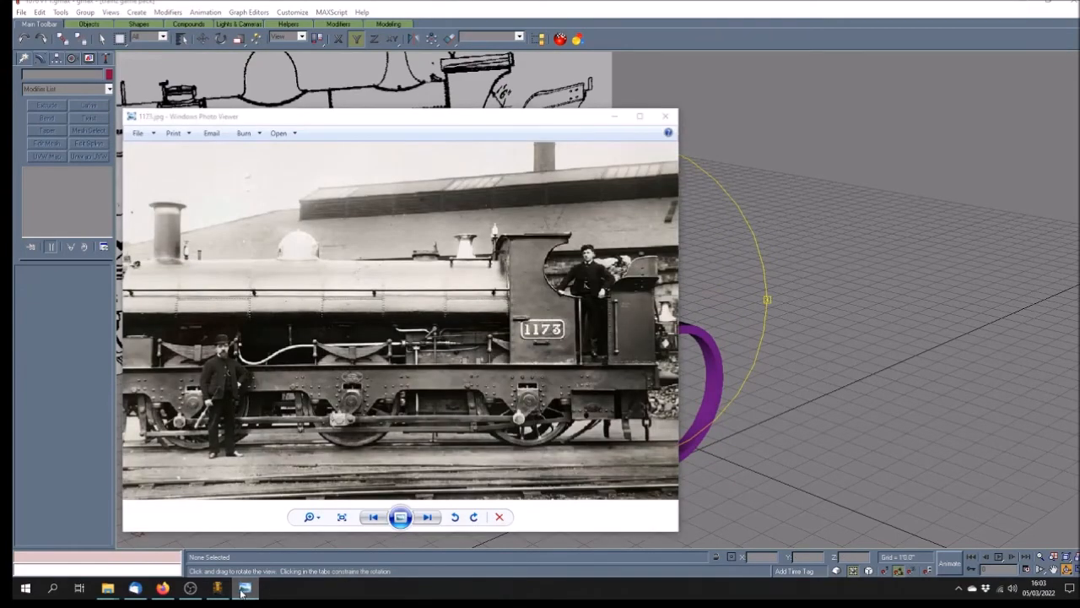
click(243, 590)
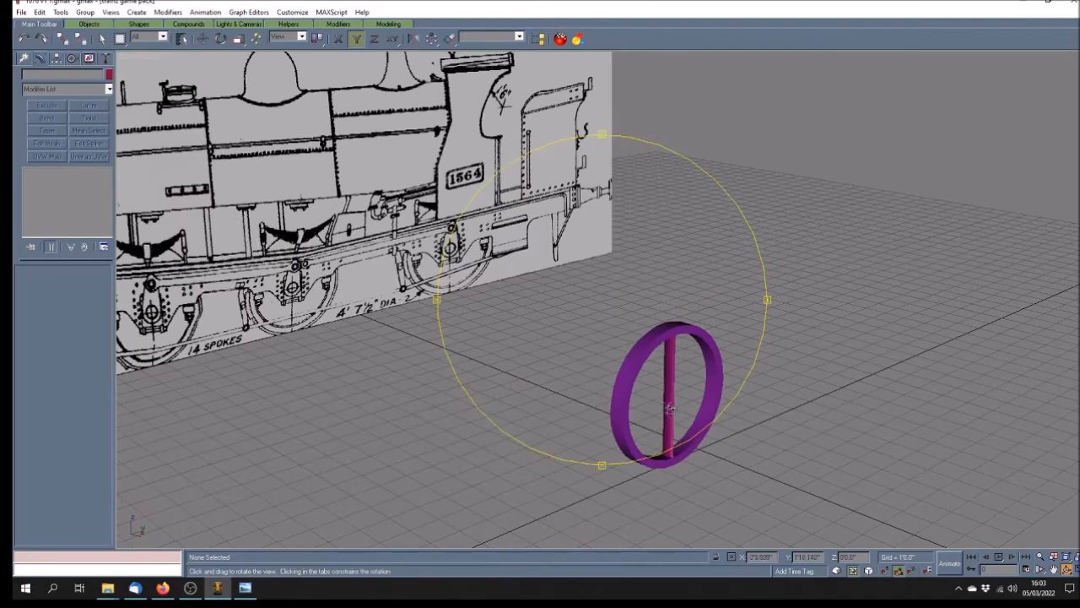
click(1067, 570)
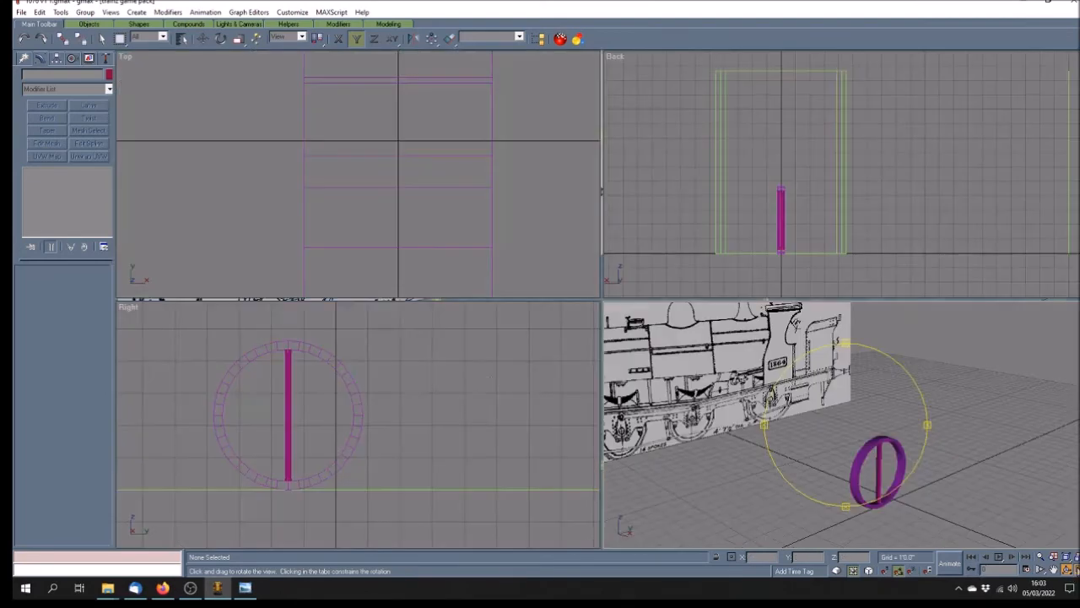
Step: Select the spoke in the Top view and scale it non-uniformly to about 78 percent in X only
click(1054, 569)
drag(375, 228, 386, 118)
scroll(402, 123, down, 6)
scroll(405, 178, up, 6)
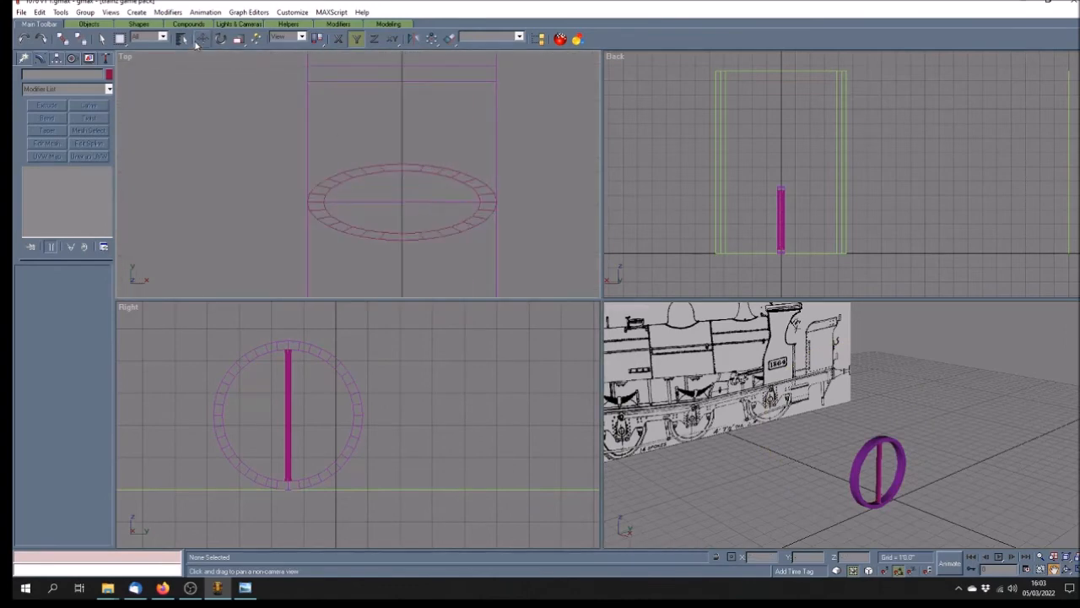
click(101, 39)
click(417, 171)
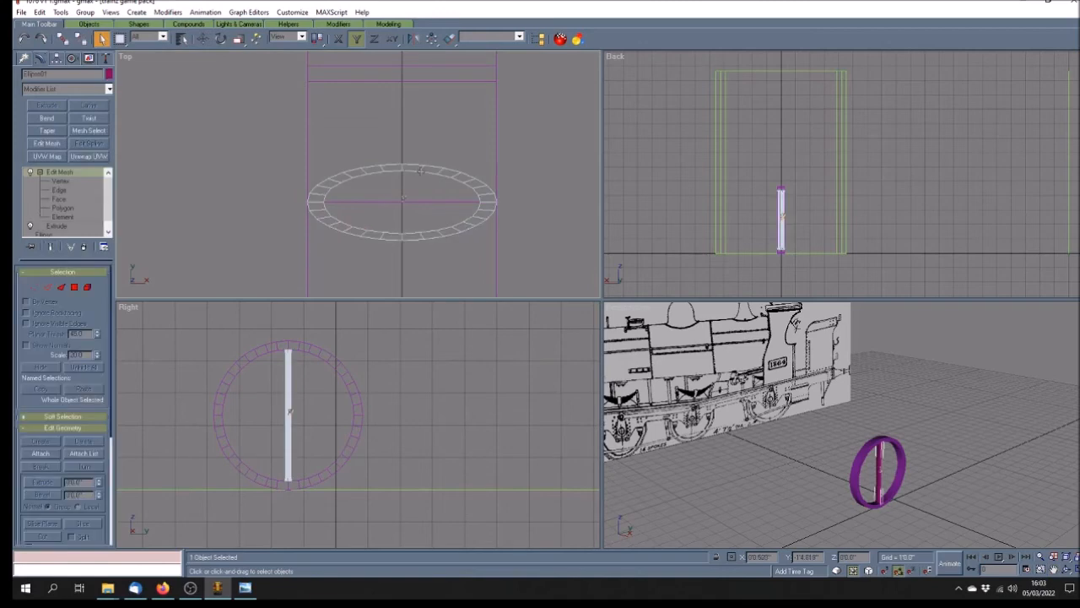
click(239, 40)
drag(242, 44, 240, 75)
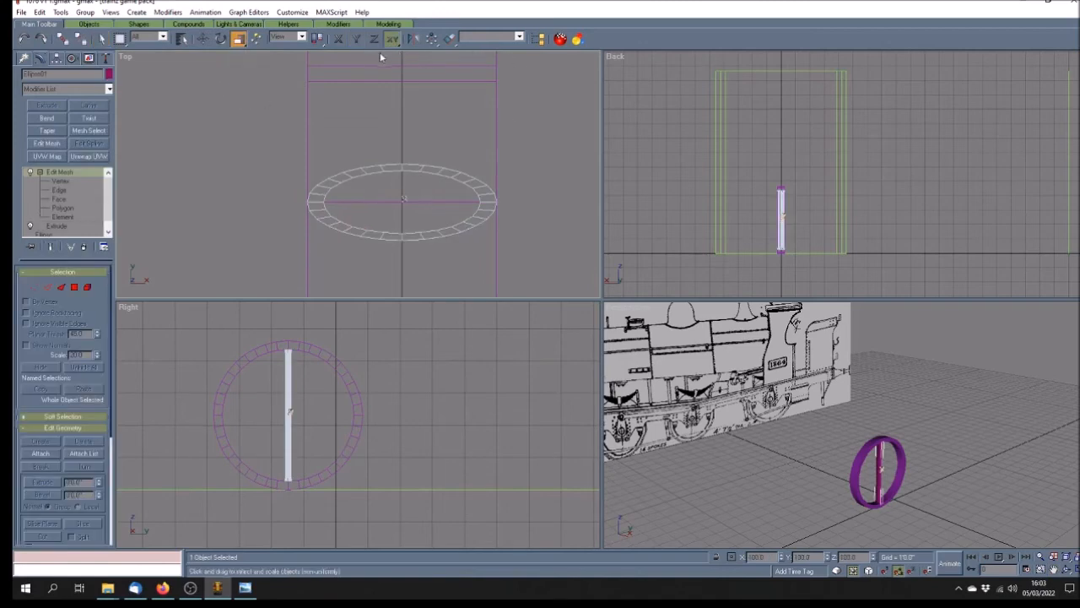
click(338, 39)
drag(356, 178, 356, 195)
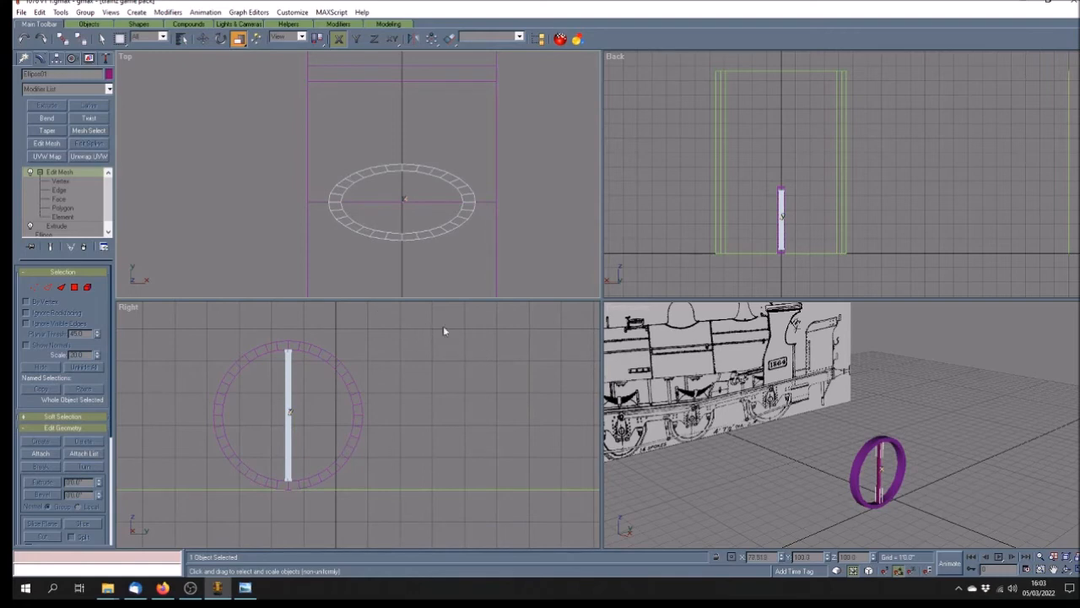
Step: Scale the spoke's lower end vertices to about 117 percent in X and Y in the Top view
click(55, 182)
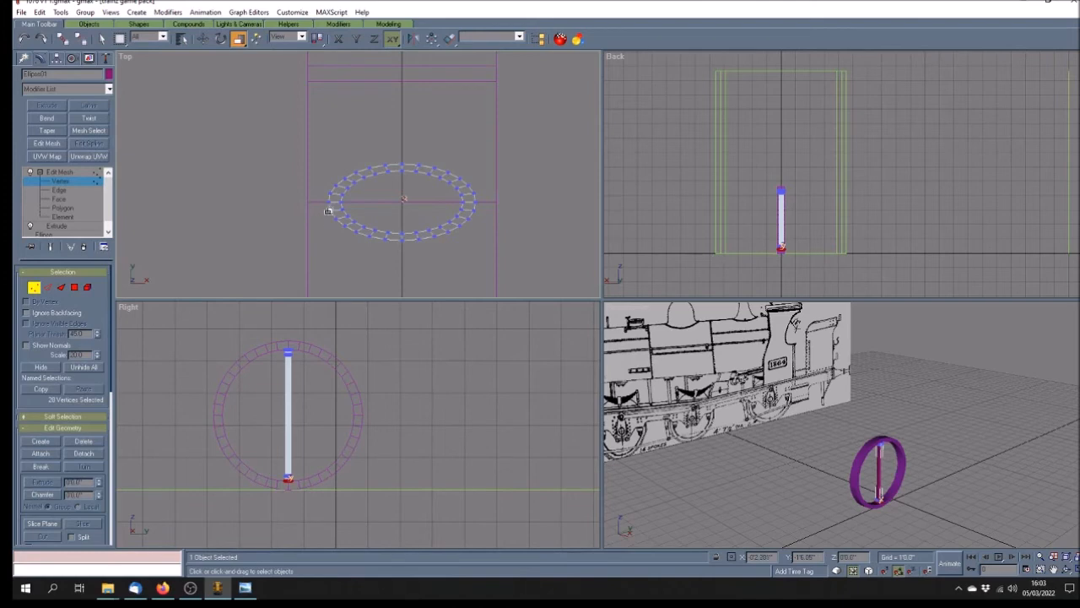
drag(327, 209, 318, 201)
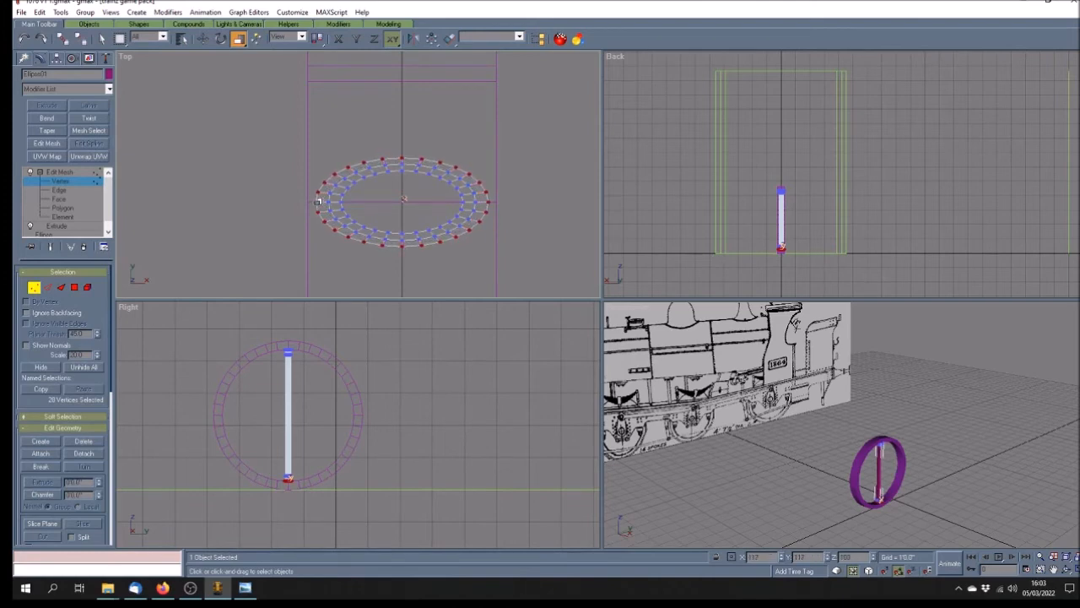
drag(318, 201, 318, 203)
Step: Scale the spoke's upper end vertices outward in X and Y to match the lower end, leave vertex editing and deselect the spoke
drag(268, 344, 302, 356)
right_click(326, 202)
drag(326, 203, 324, 191)
click(794, 478)
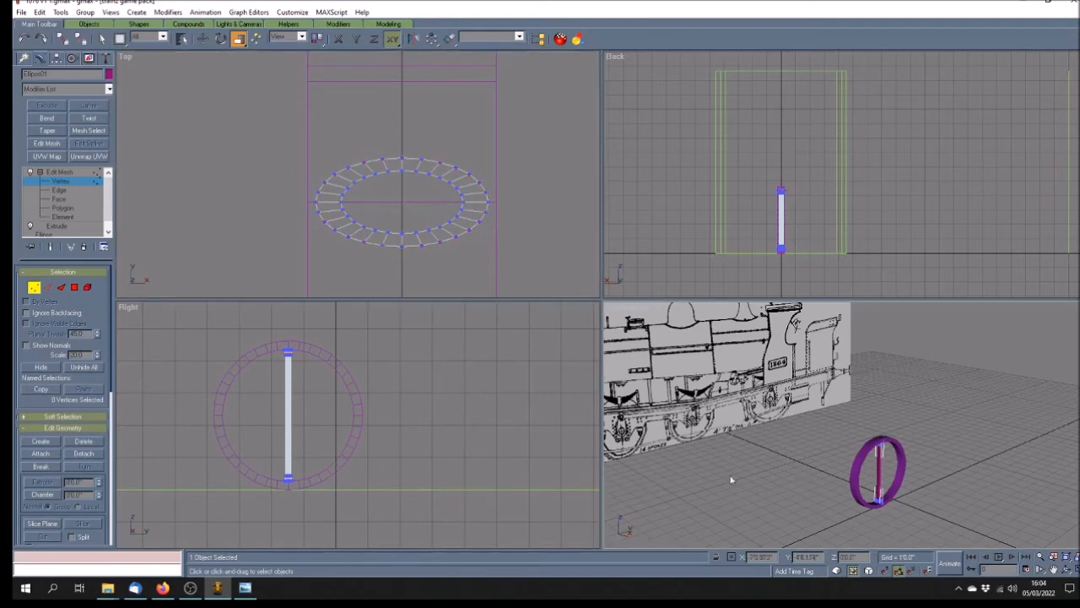
click(74, 174)
click(835, 525)
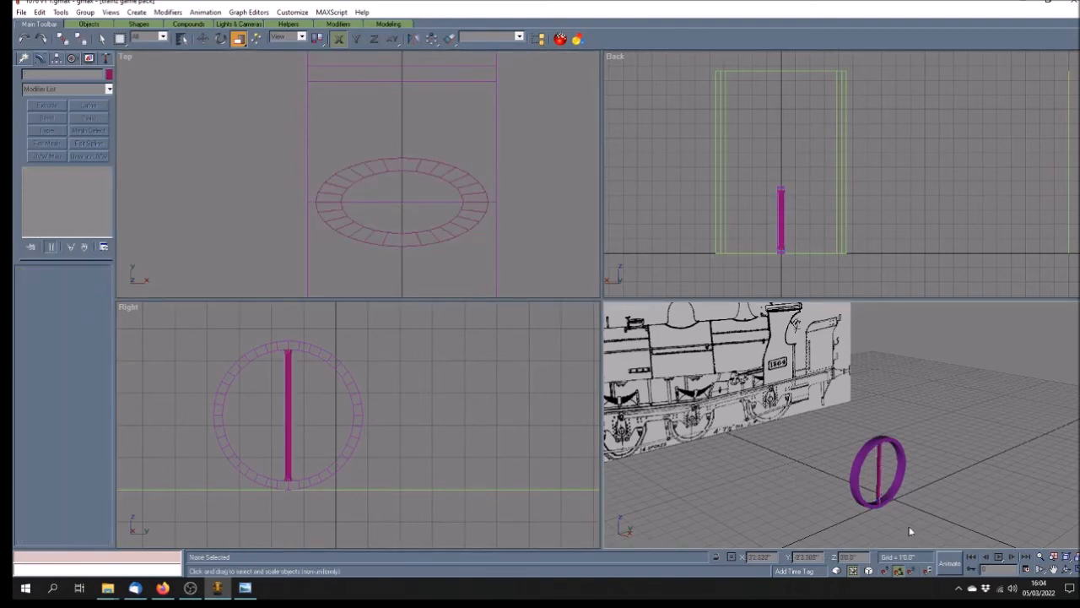
Step: Shade the Right view so that the locomotive reference drawing shows behind the wheel
click(288, 424)
click(471, 412)
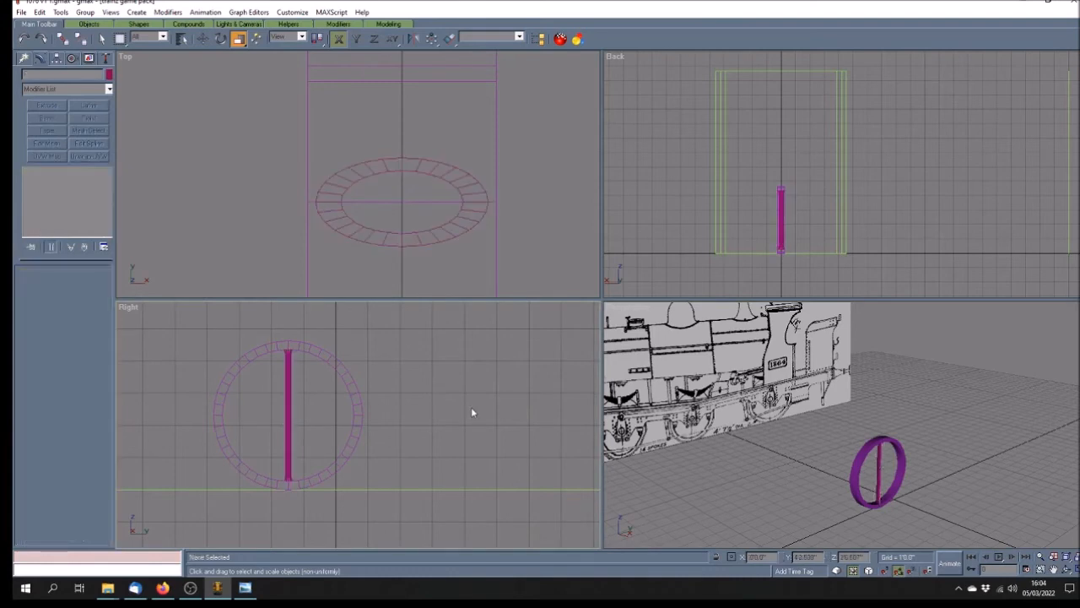
click(1053, 568)
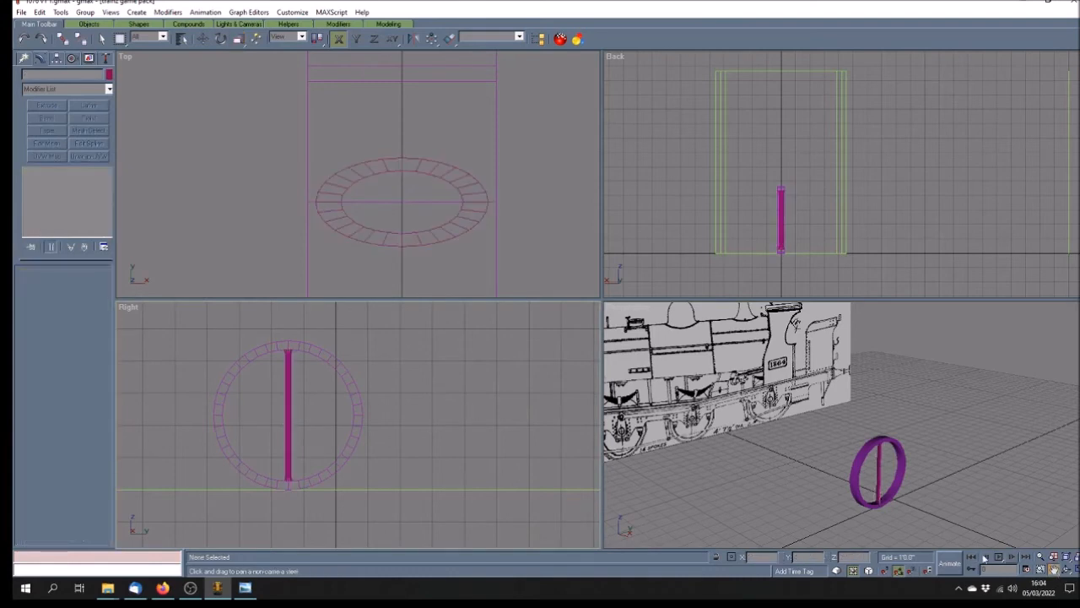
drag(320, 406, 415, 371)
scroll(422, 361, down, 4)
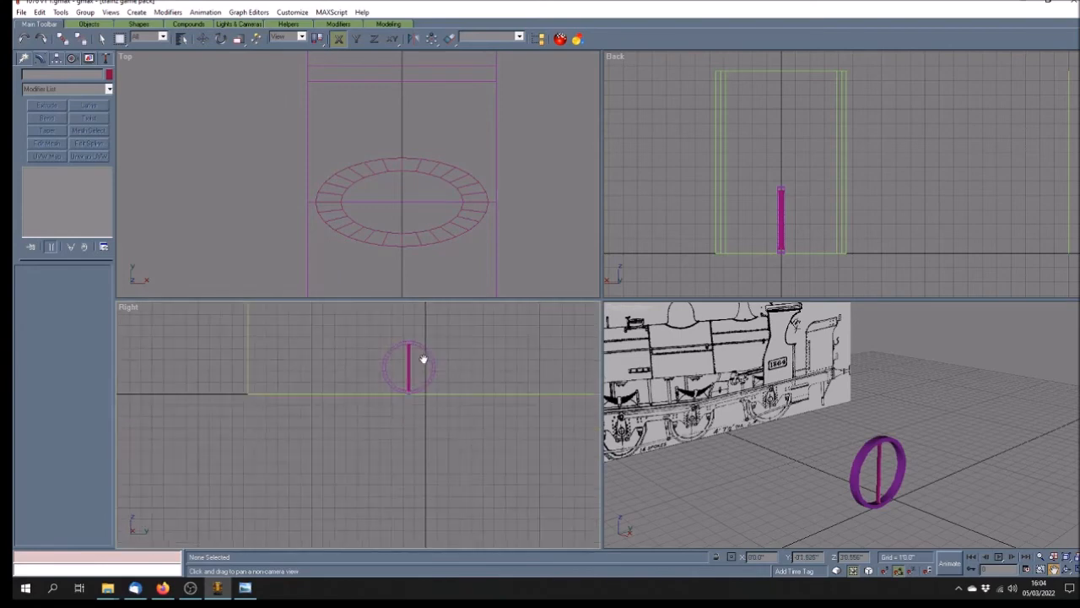
scroll(427, 344, up, 5)
scroll(427, 342, down, 3)
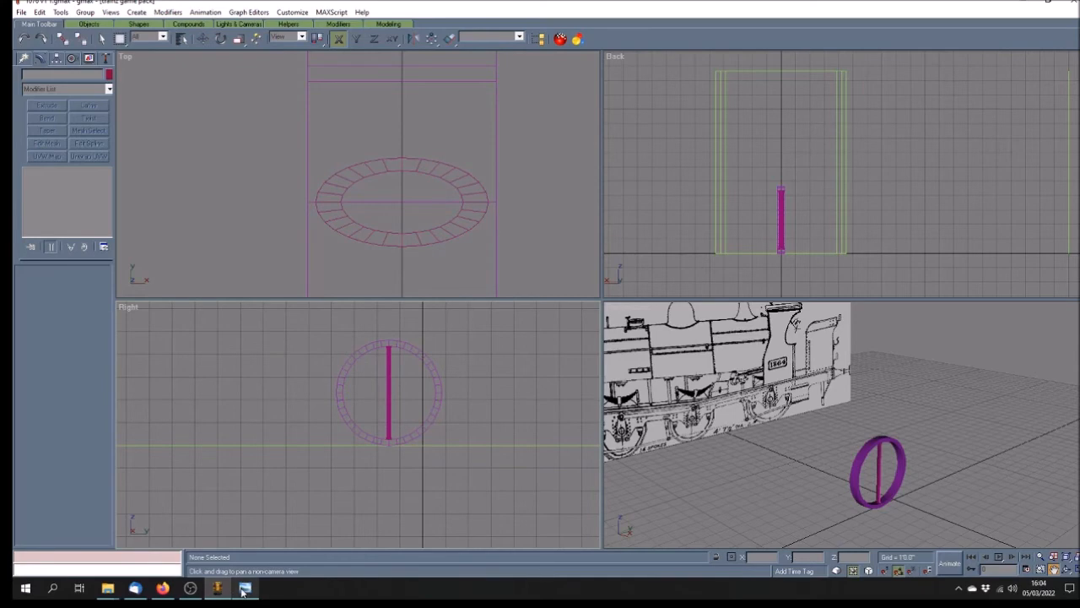
mouse_move(243, 591)
right_click(131, 309)
click(175, 383)
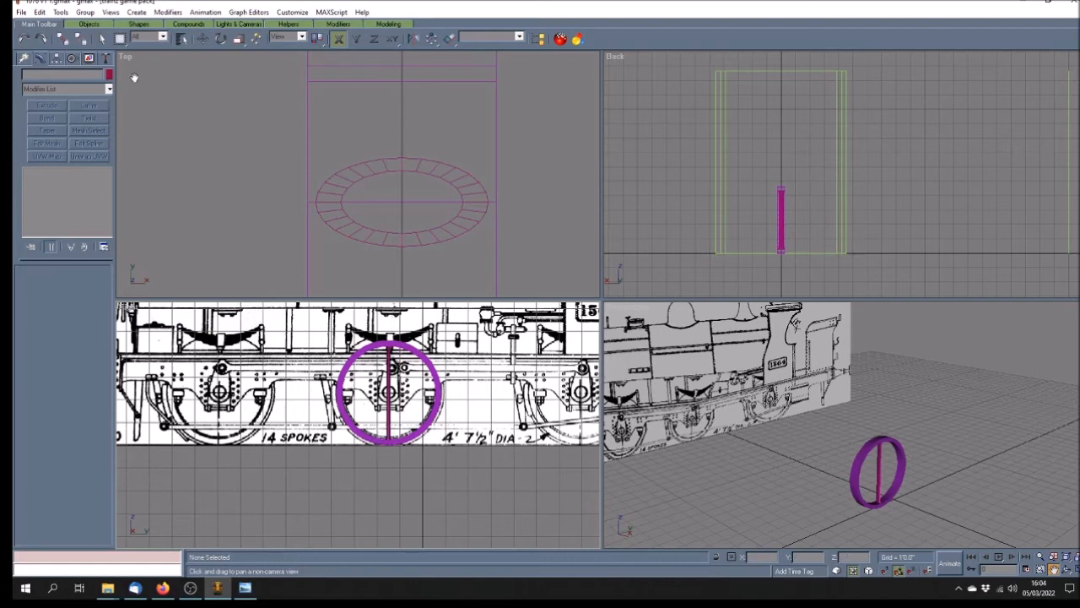
Step: Switch to Calculator and divide 360 by 14 to get the angle between the wheel's 14 spokes
click(201, 39)
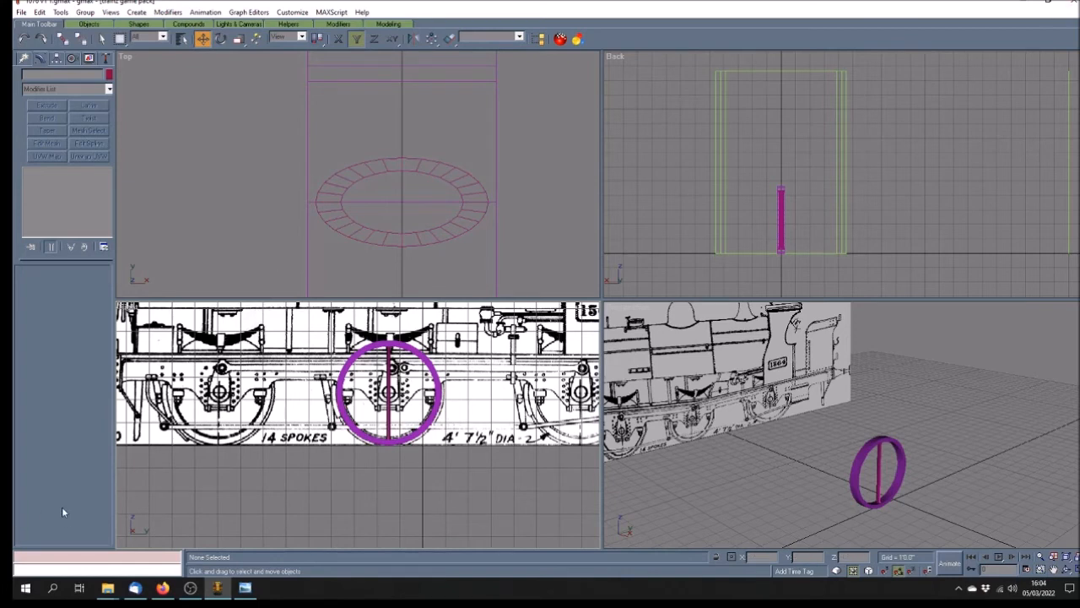
click(26, 588)
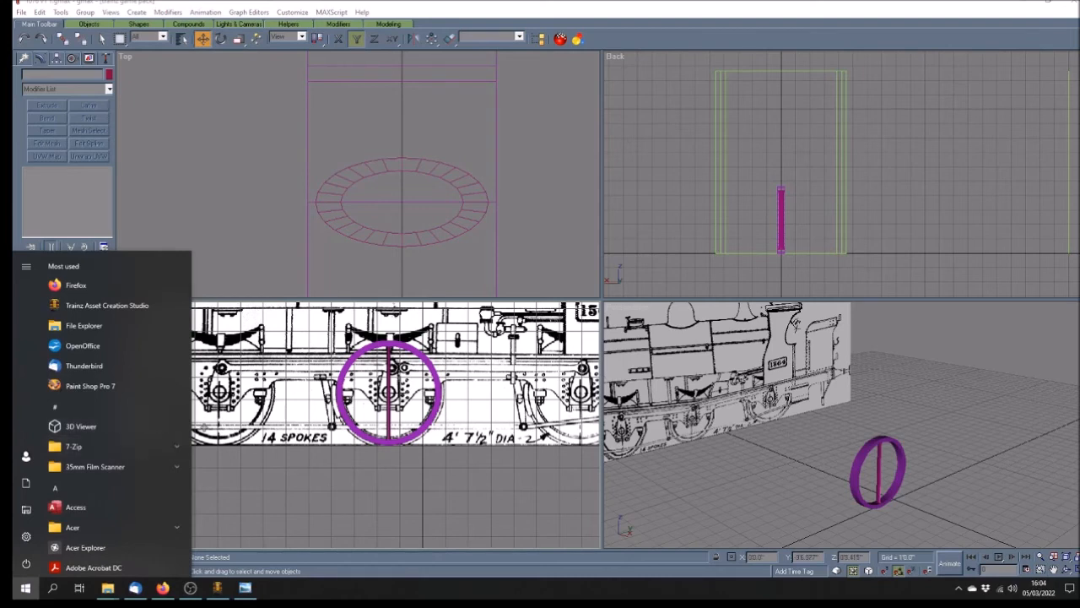
scroll(173, 341, down, 12)
click(80, 346)
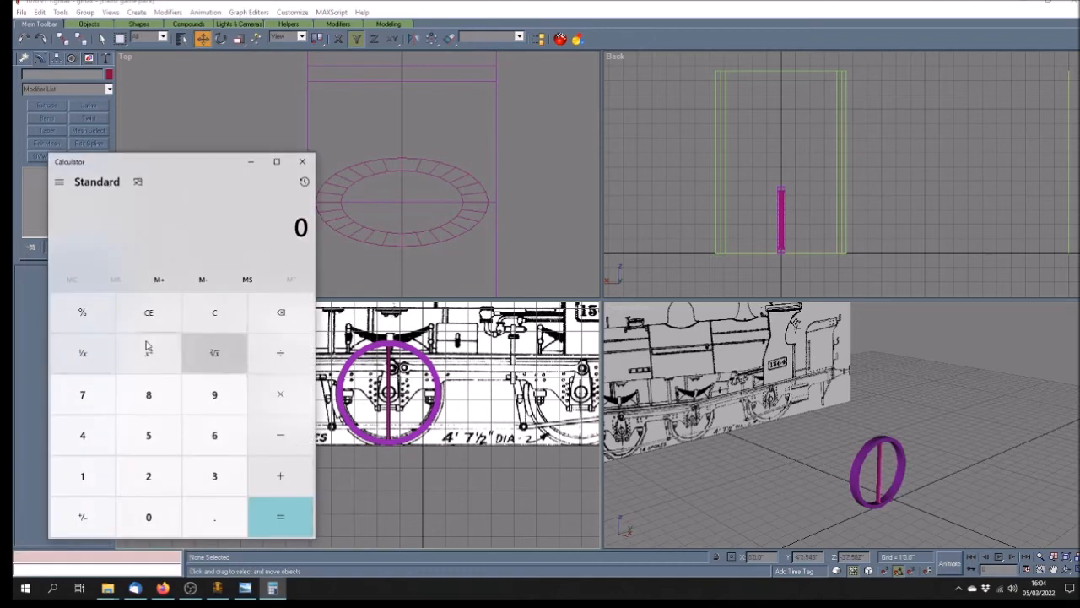
click(217, 478)
click(216, 437)
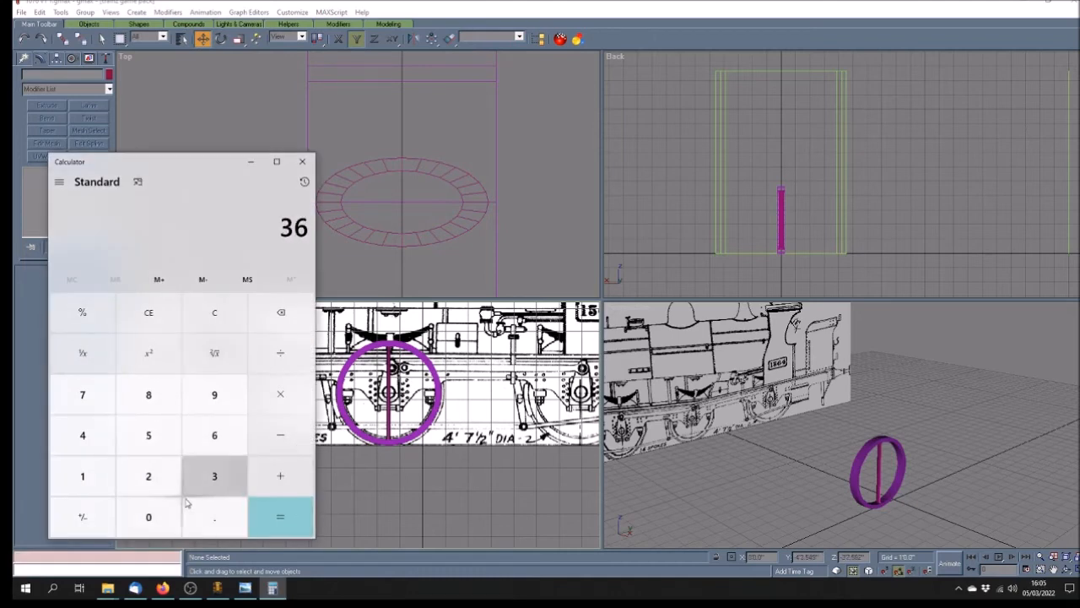
click(150, 514)
click(291, 359)
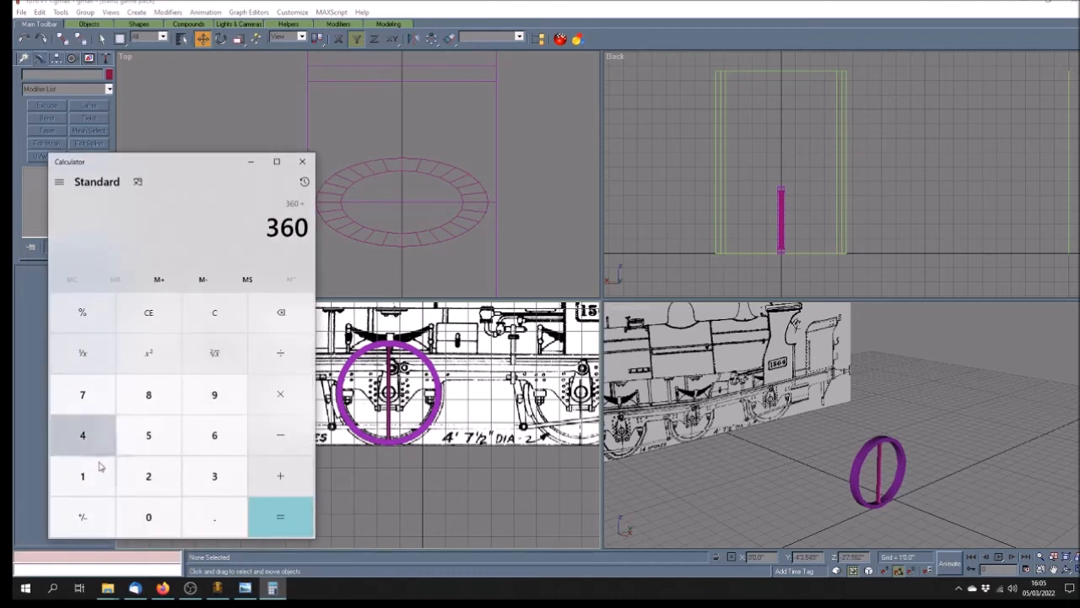
click(82, 478)
click(82, 437)
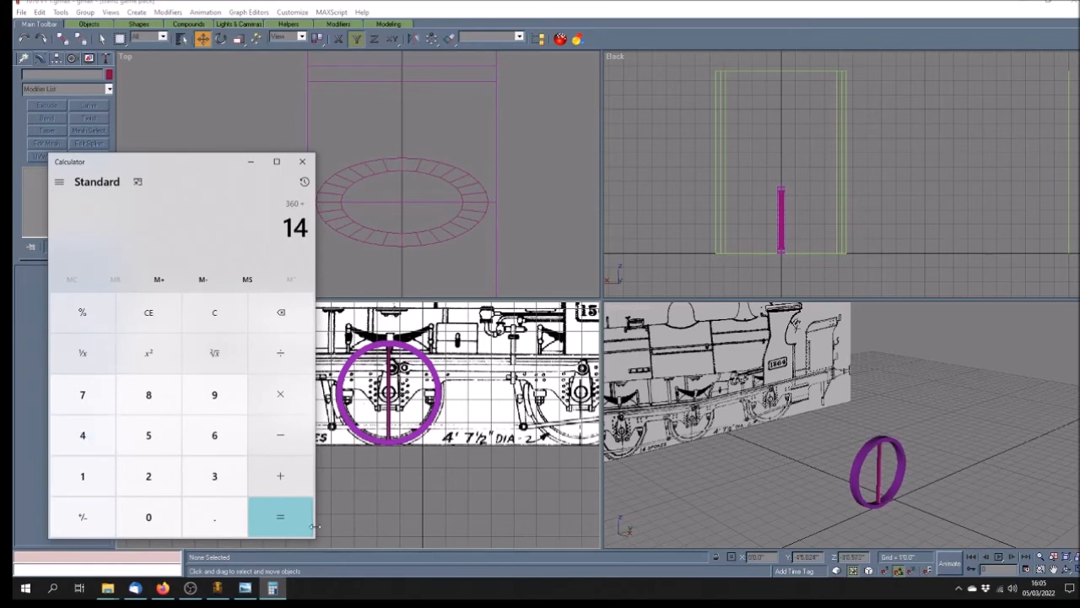
click(291, 520)
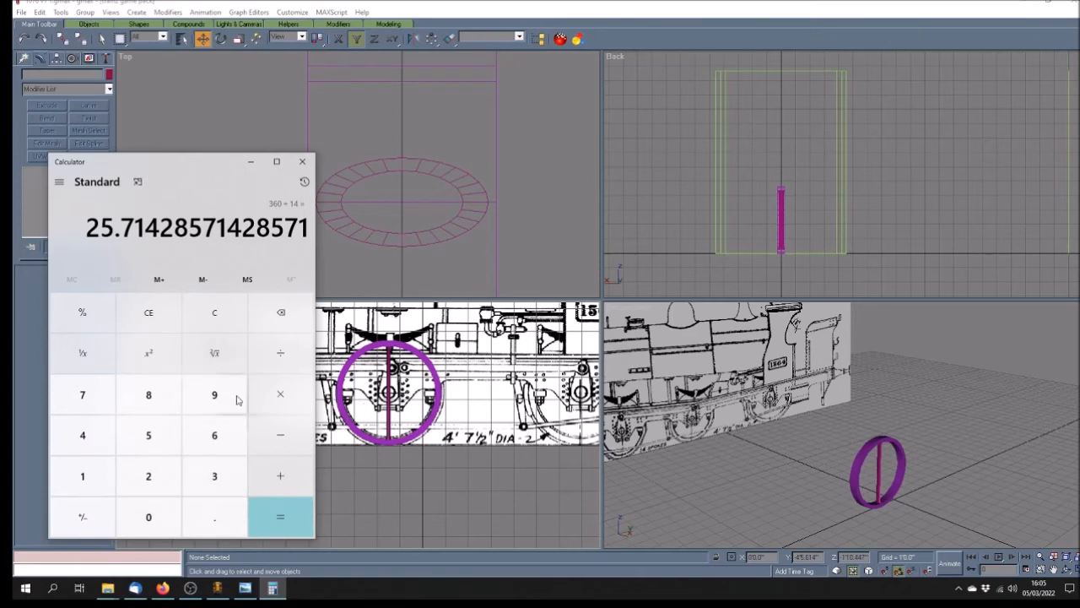
Step: Clear the calculation, divide 360 by 7 and return to gmax
click(214, 313)
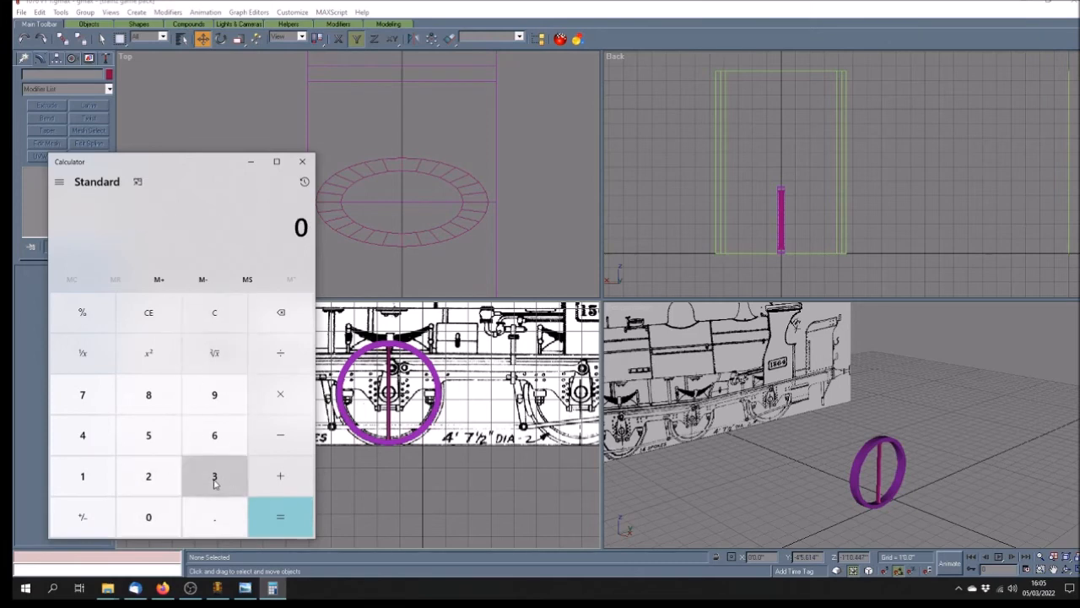
click(215, 482)
click(220, 445)
click(163, 515)
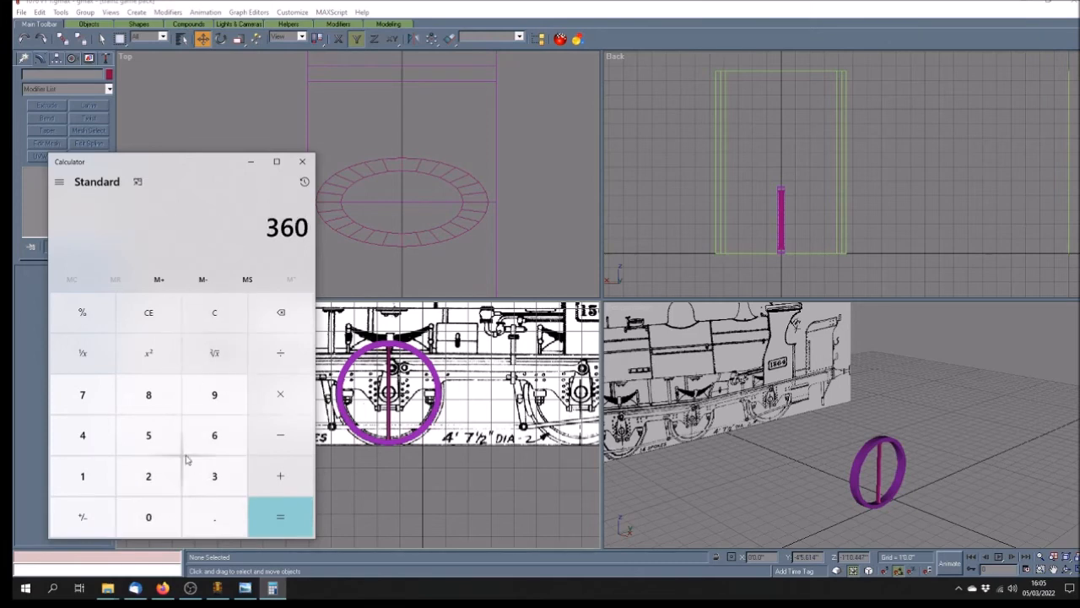
click(280, 352)
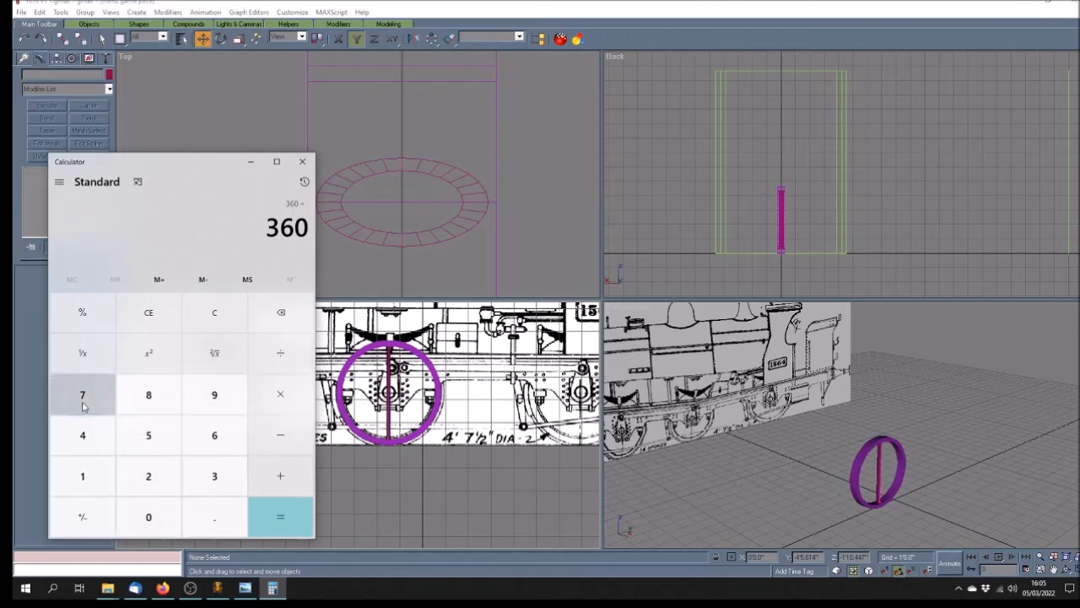
click(83, 403)
click(278, 517)
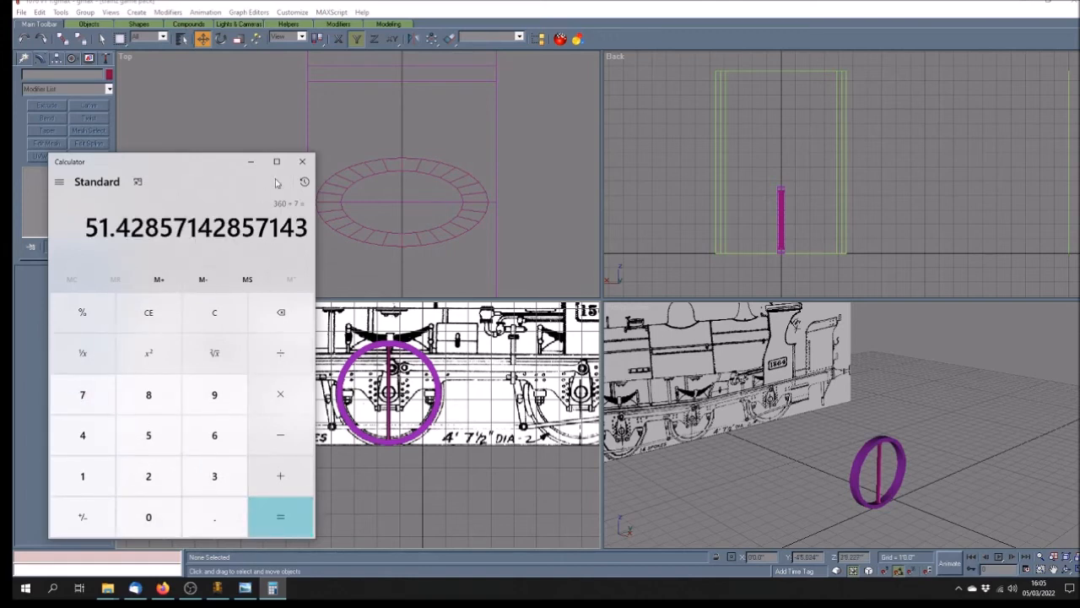
click(469, 9)
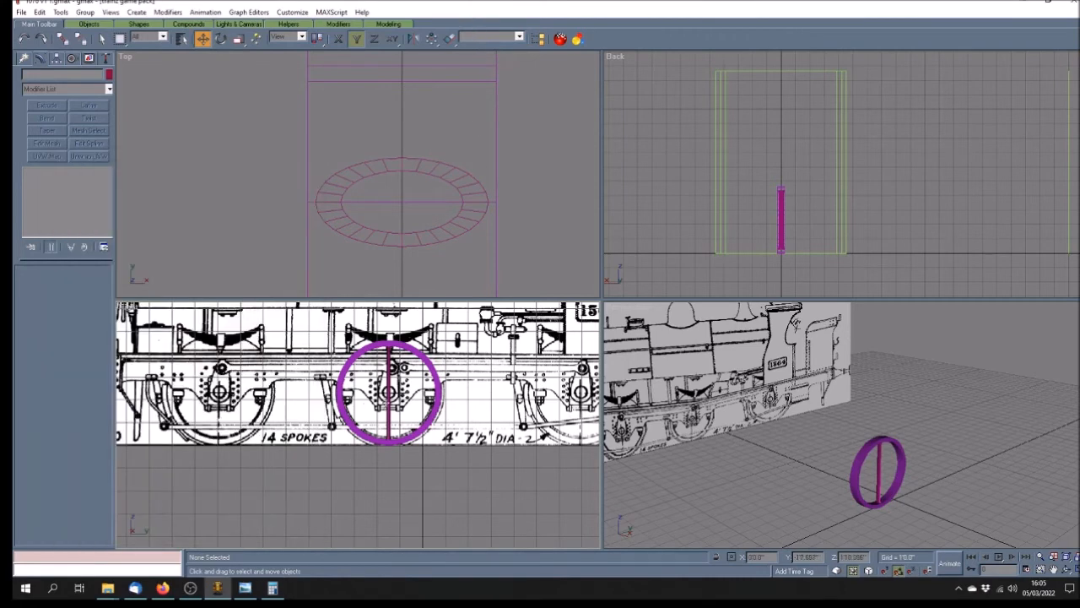
Step: Clone the vertical spoke as a copy and rotate the clone to about -51° about X
click(381, 419)
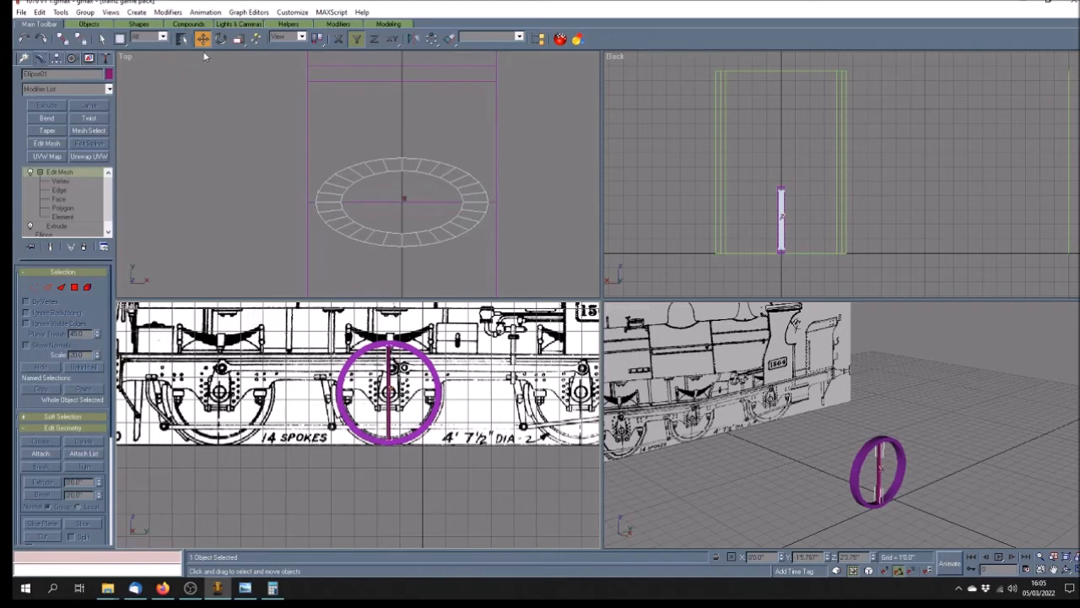
click(39, 12)
click(153, 94)
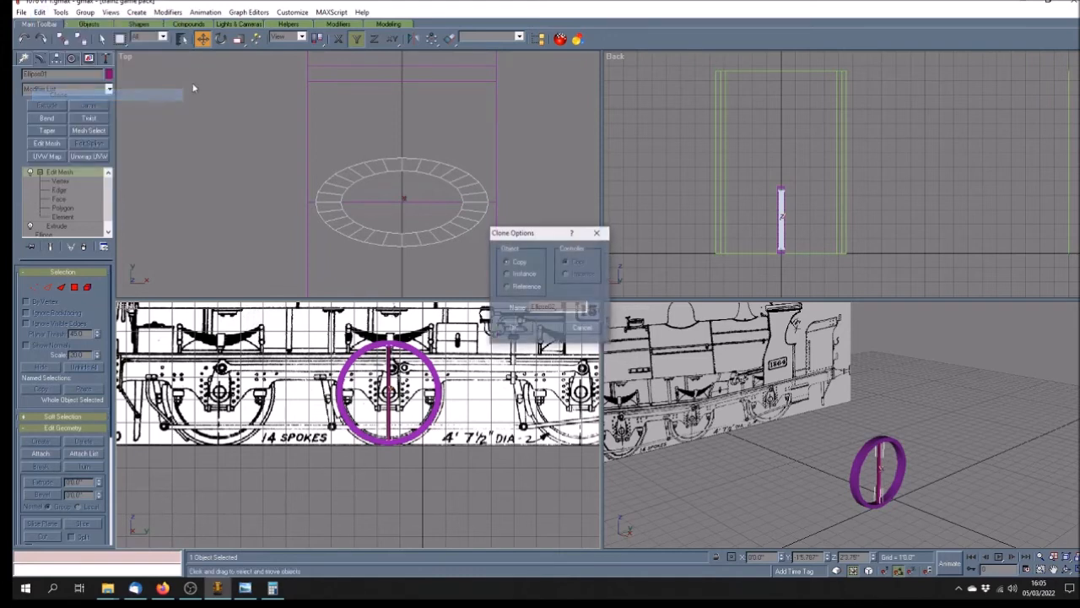
click(517, 327)
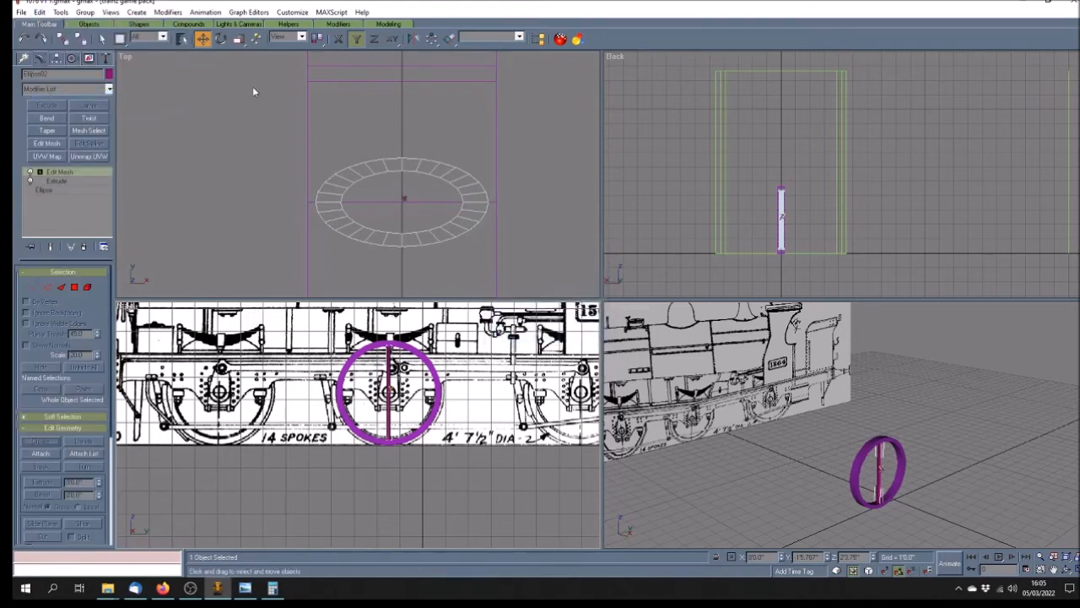
click(220, 40)
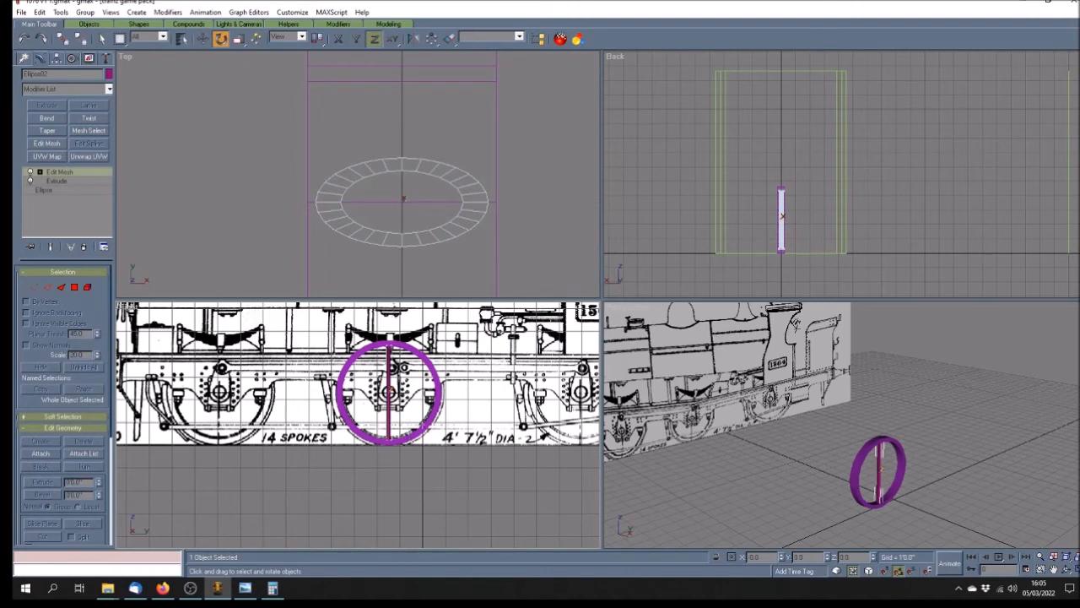
shift+drag(390, 415, 373, 385)
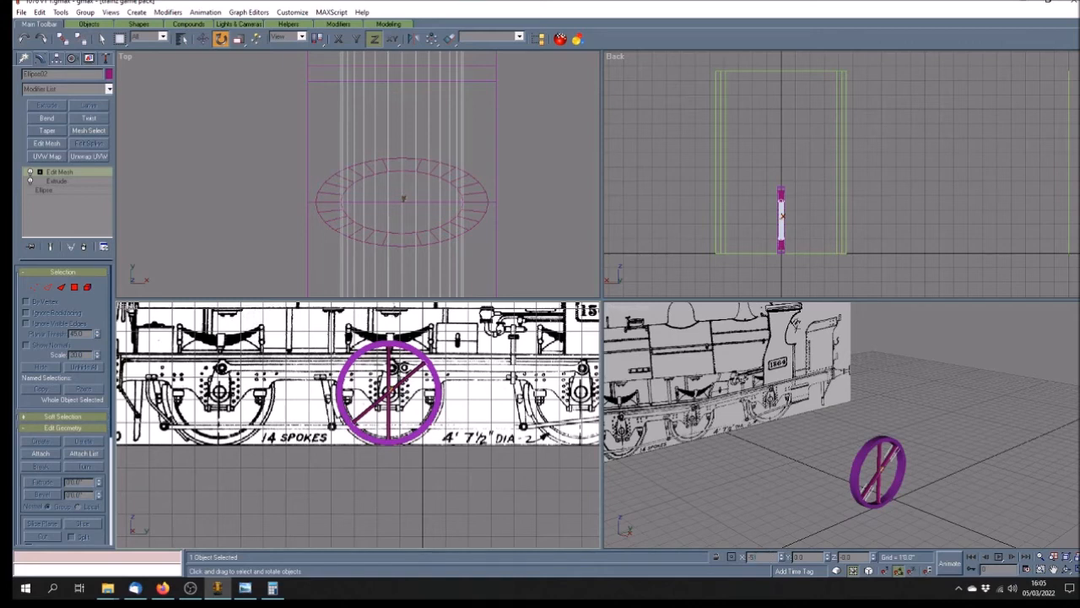
key(Return)
Step: Clone the vertical spoke in the opposite direction and set the clone's X rotation to 51.42°
click(389, 370)
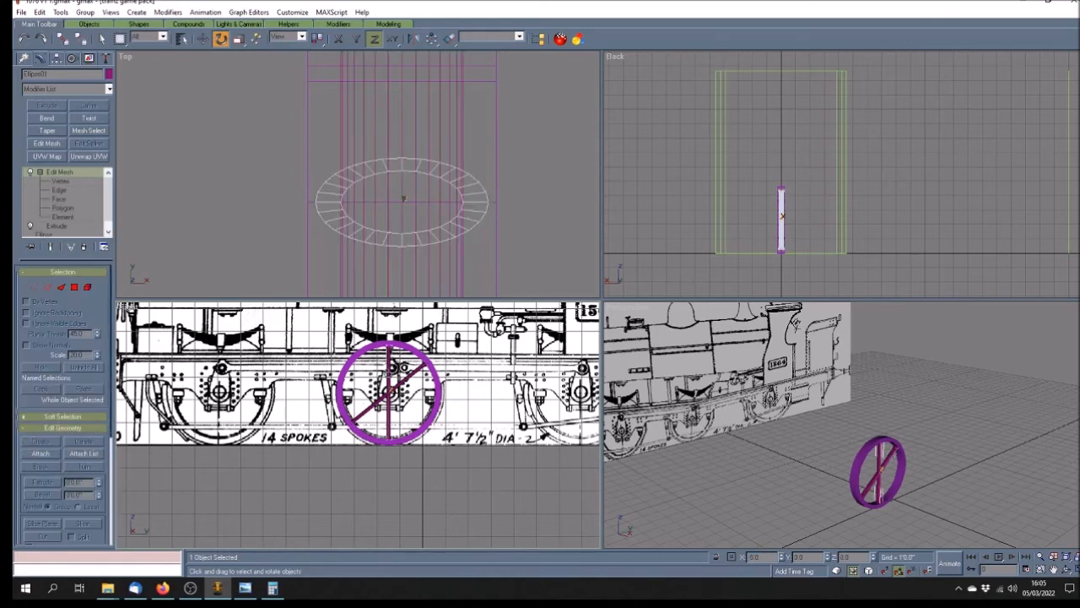
shift+drag(389, 370, 389, 284)
click(513, 336)
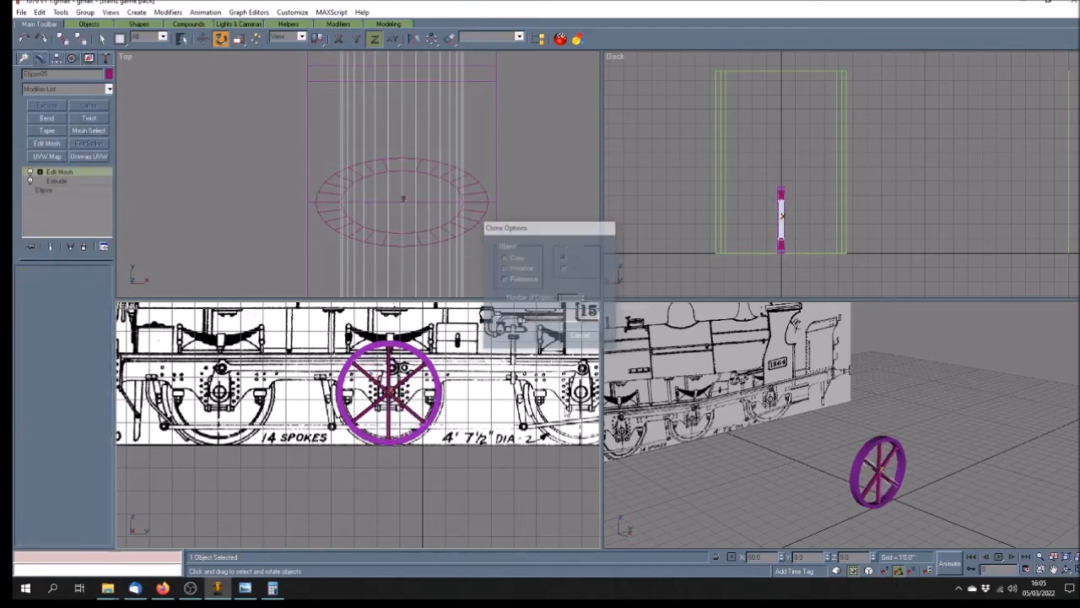
double_click(752, 557)
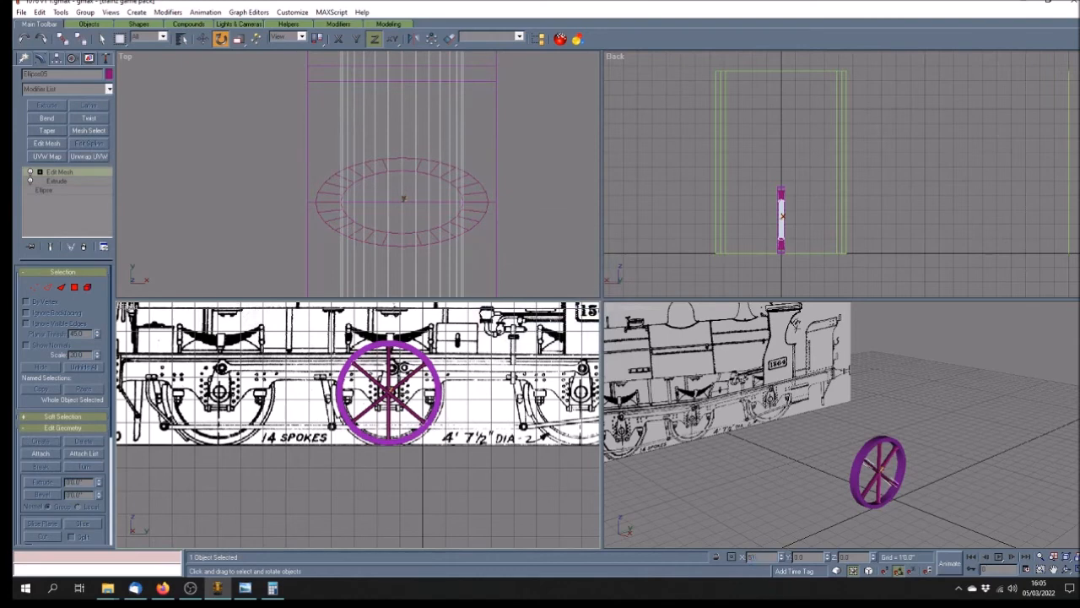
key(Return)
Step: Switch to Calculator, clear the previous result, divide 360 by 14 and return to gmax
click(273, 588)
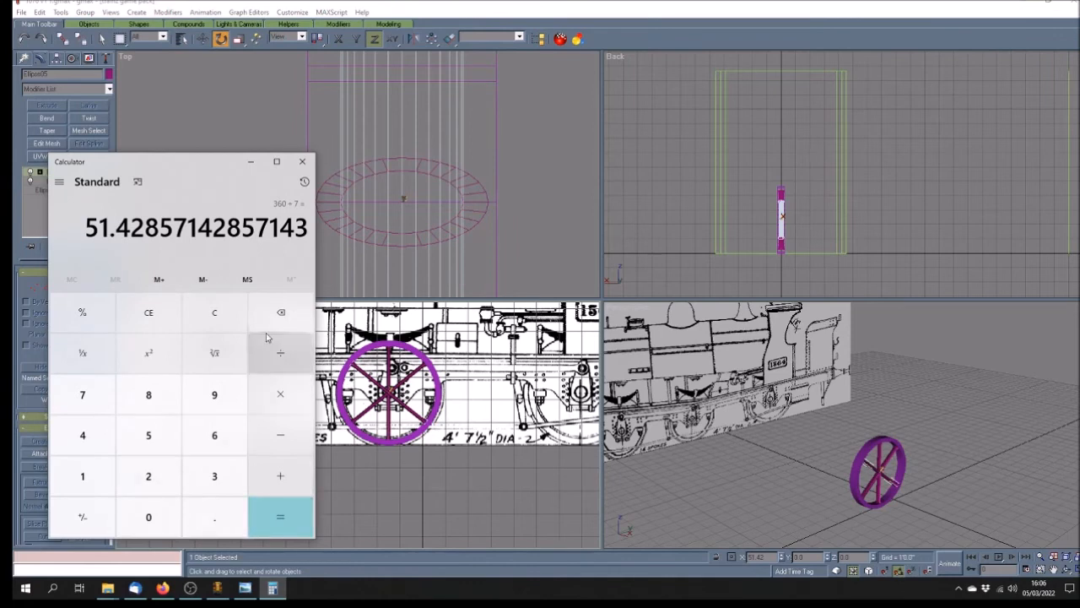
click(214, 312)
click(221, 480)
click(214, 434)
click(149, 517)
click(280, 352)
click(84, 475)
click(81, 435)
click(280, 516)
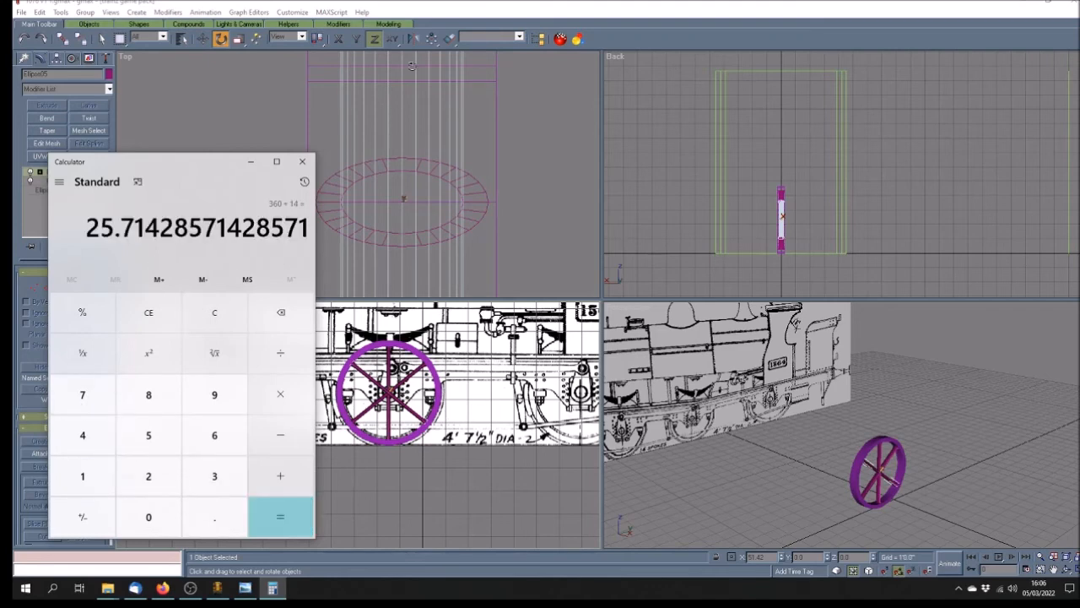
click(442, 13)
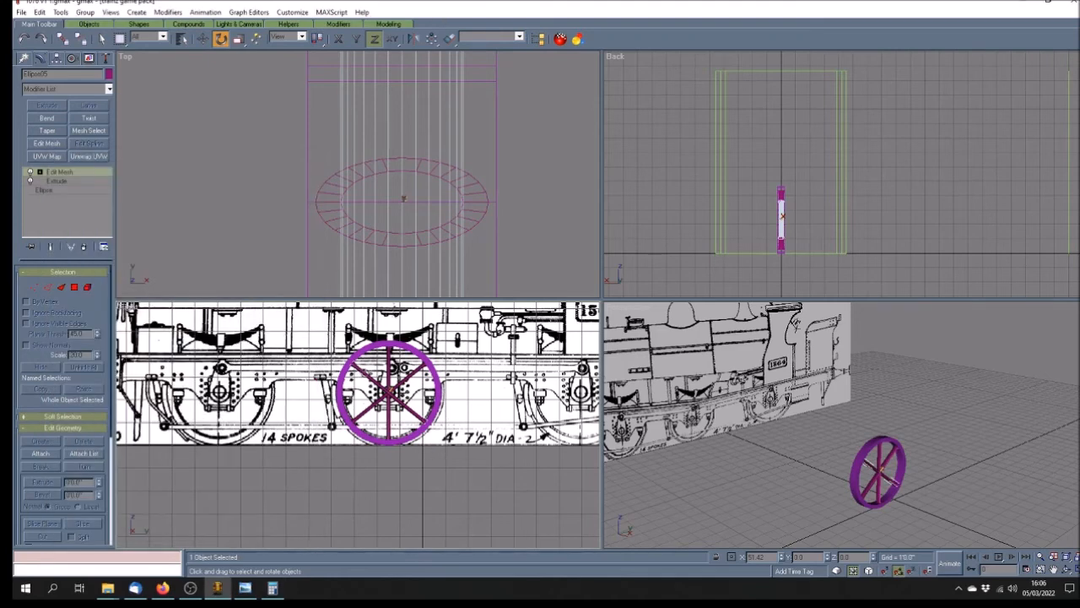
Step: Delete the two angled spoke clones so only the original vertical spoke is left
key(Delete)
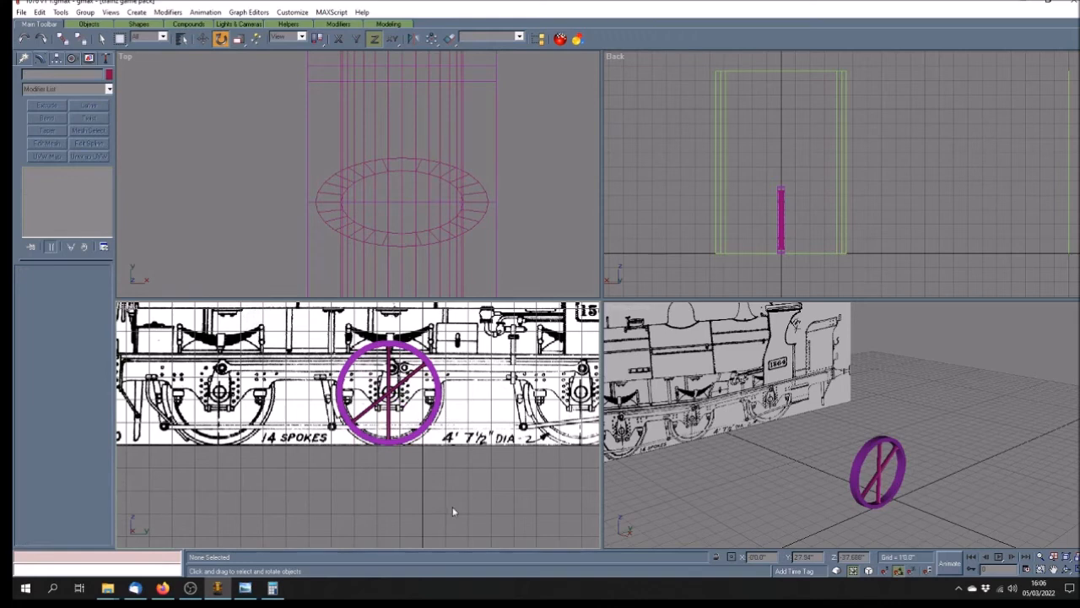
click(379, 401)
key(Delete)
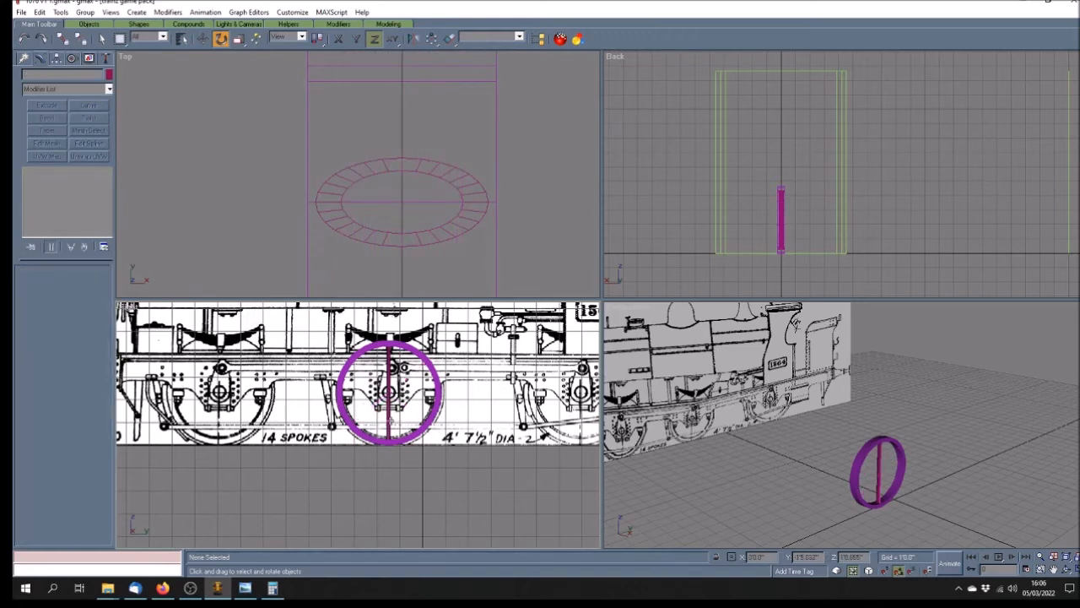
Step: Clone the vertical spoke as a copy and set the clone's X rotation to -25.71°
click(389, 422)
shift+drag(389, 423, 382, 410)
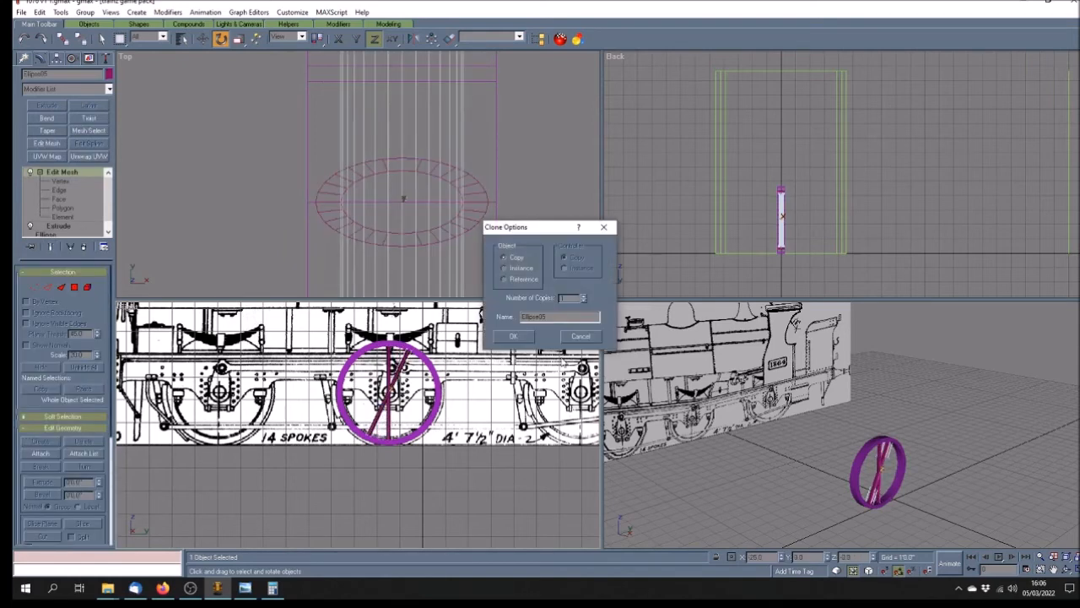
click(513, 336)
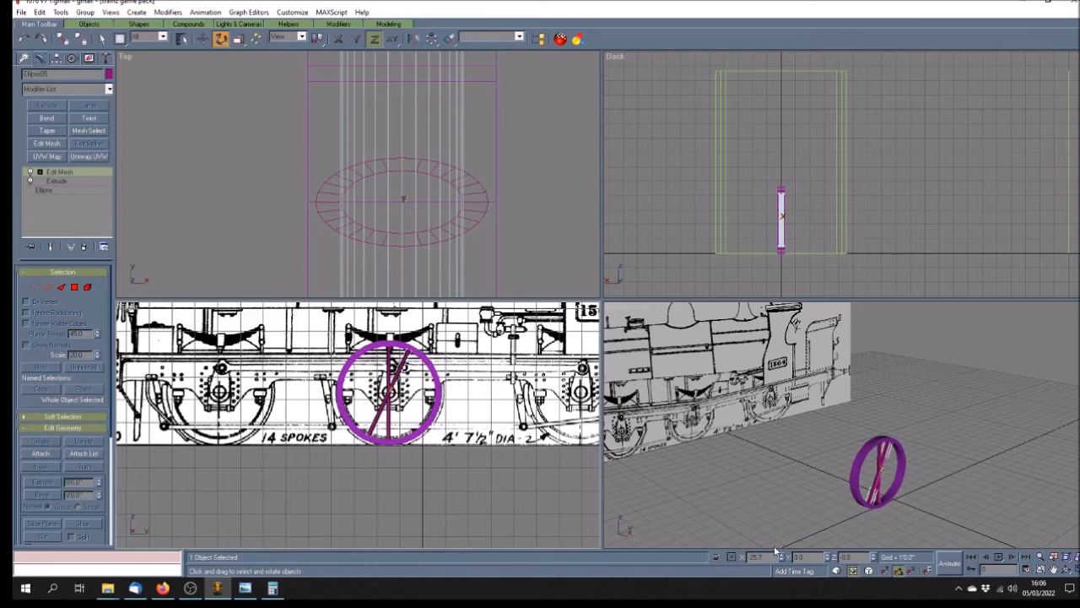
key(Return)
Step: Clone the vertical spoke again in the opposite direction and set the copy's X rotation to 25.71°
click(388, 365)
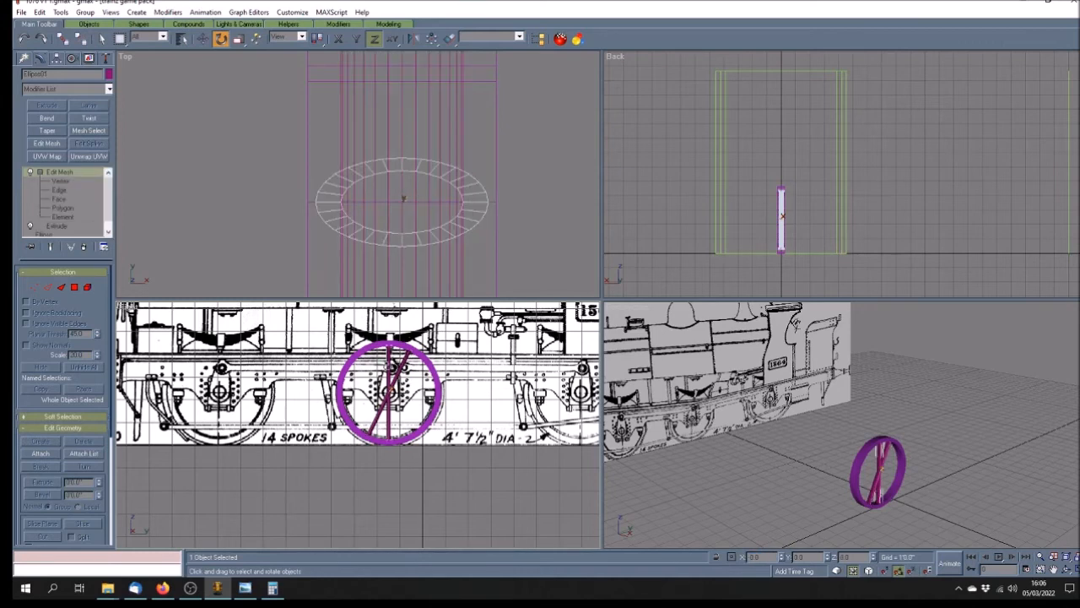
drag(393, 368, 397, 385)
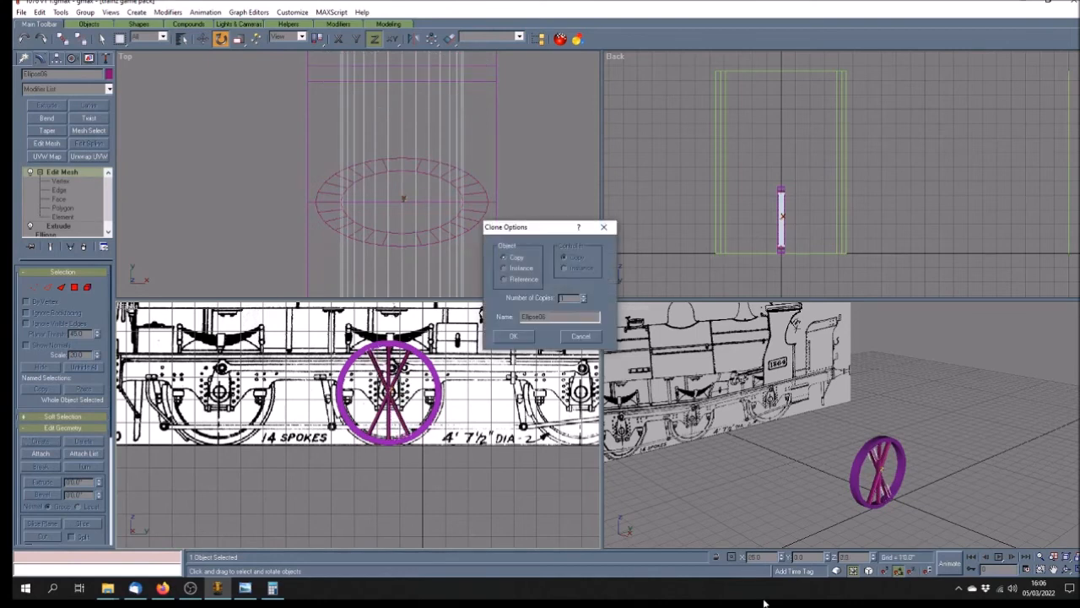
click(512, 335)
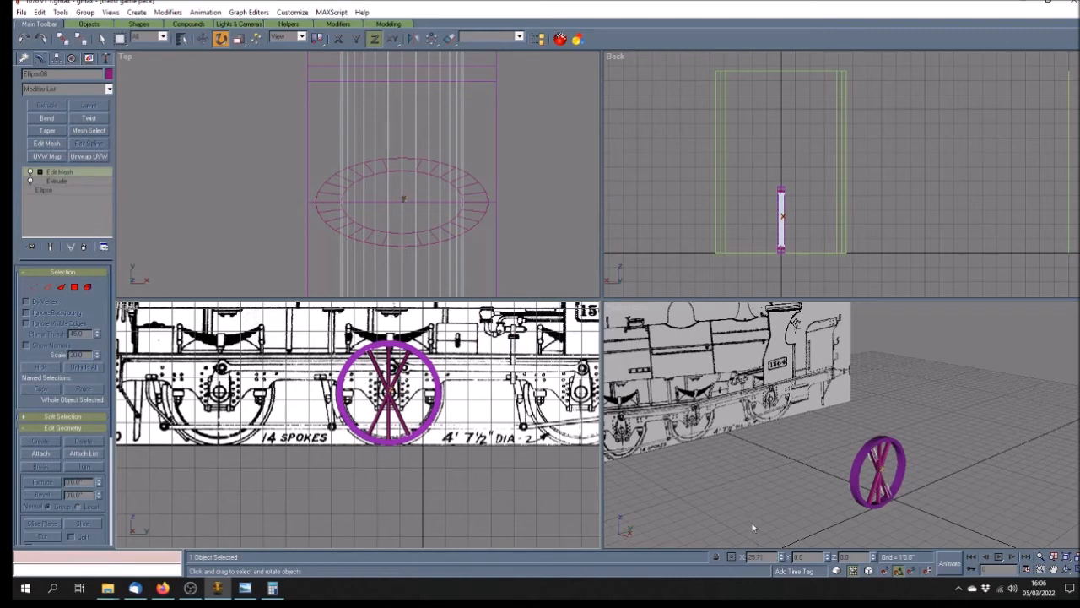
key(Return)
Step: Clone the 25.71° spoke as a copy and set the new spoke's X rotation to 51.42°
shift+drag(389, 389, 387, 386)
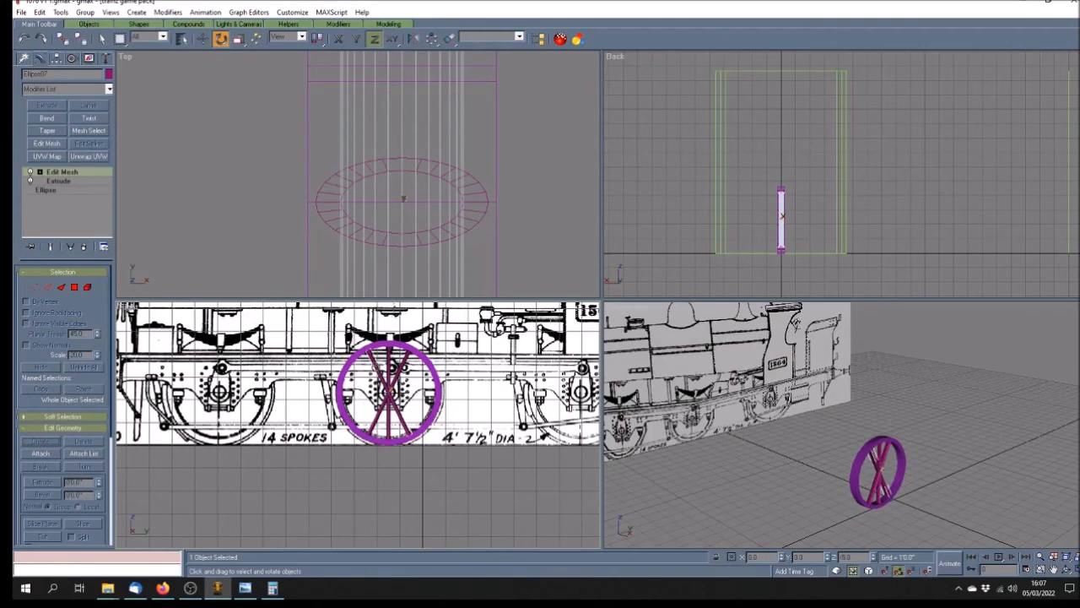
drag(378, 368, 398, 369)
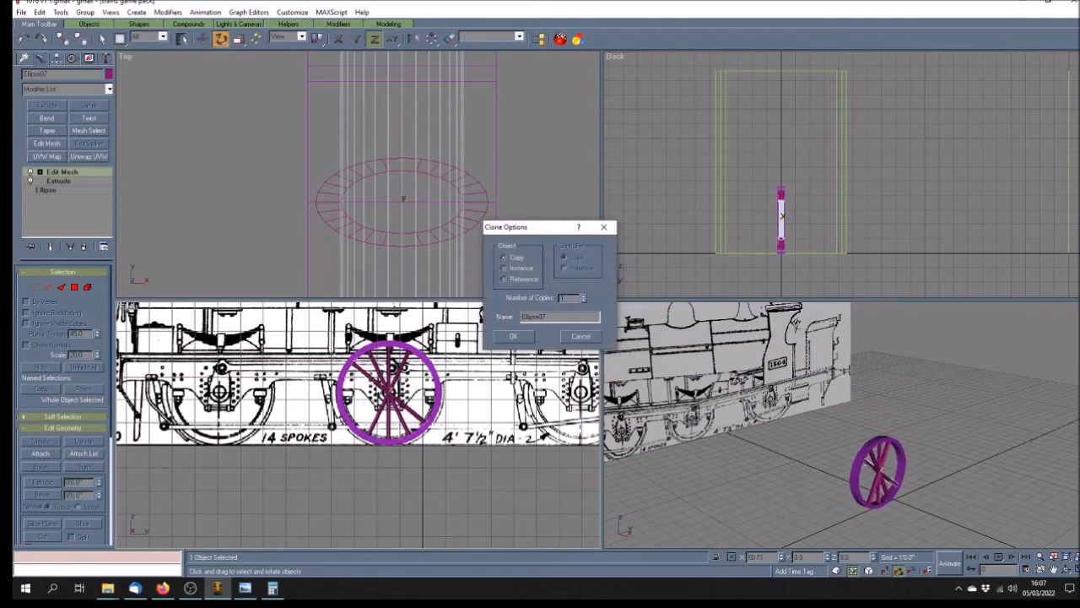
click(514, 337)
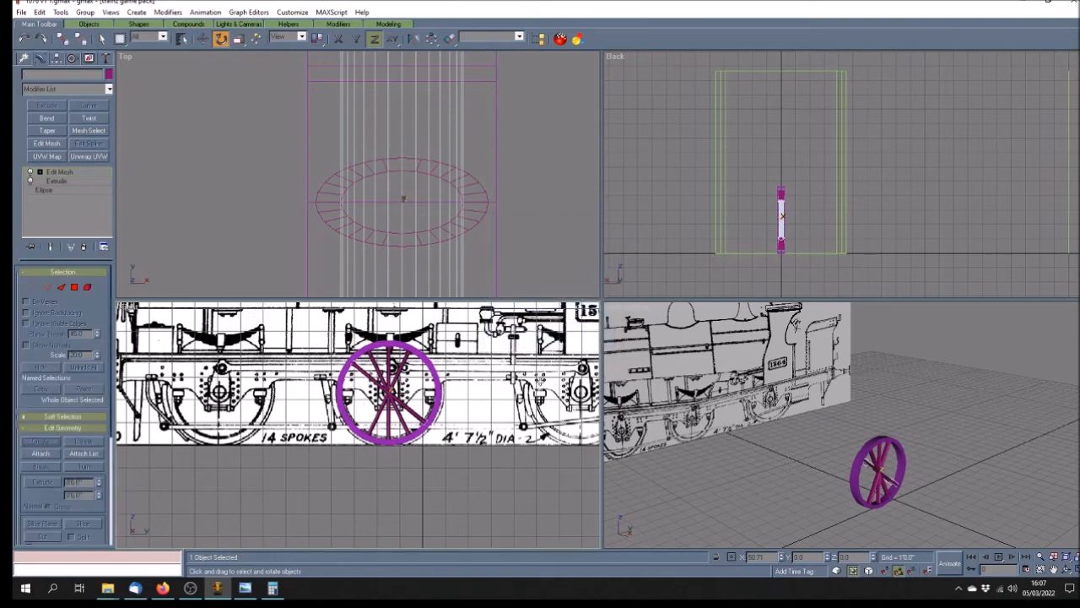
double_click(757, 557)
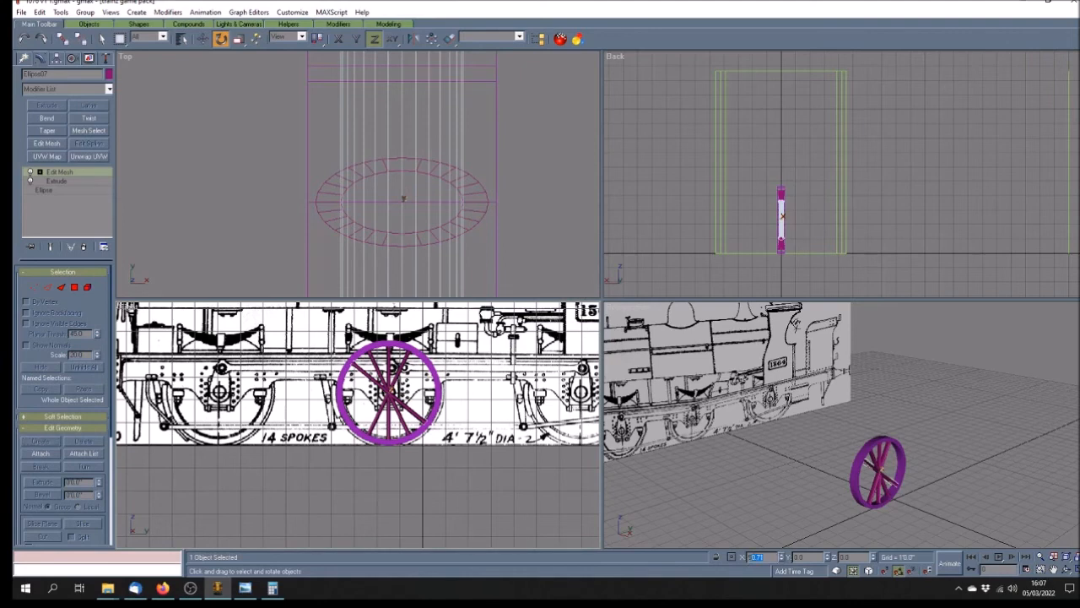
click(777, 558)
Step: Clone the 51.42° spoke as a copy and set the new spoke's X rotation to 77.2°
shift+click(391, 392)
drag(394, 364, 394, 376)
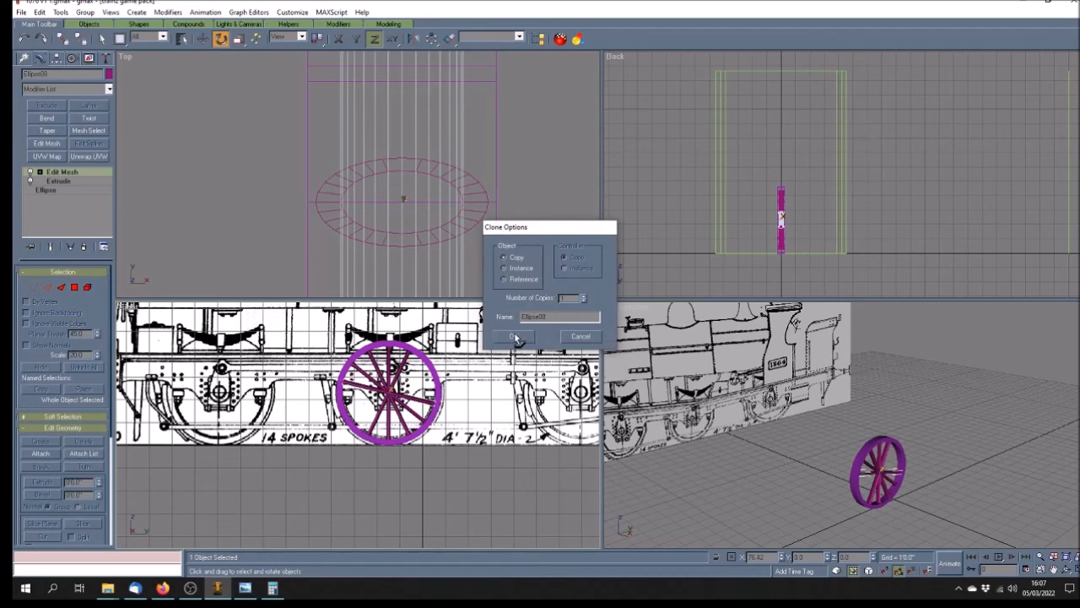
click(515, 336)
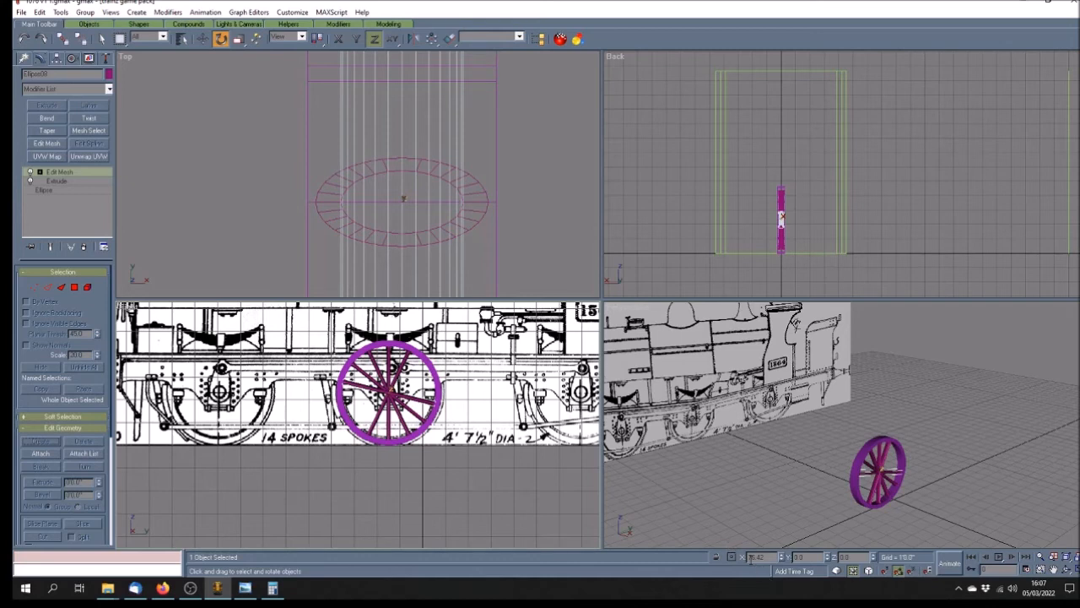
double_click(756, 557)
key(Return)
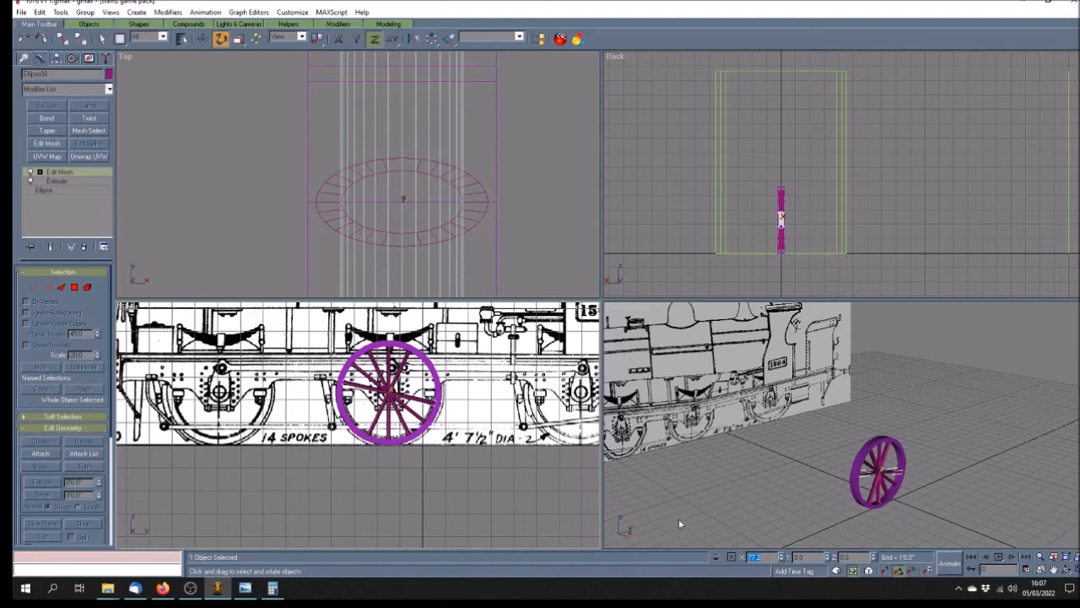
Step: Clone the -25.71° spoke as a copy and set the new spoke's X rotation to -51.42°
click(397, 372)
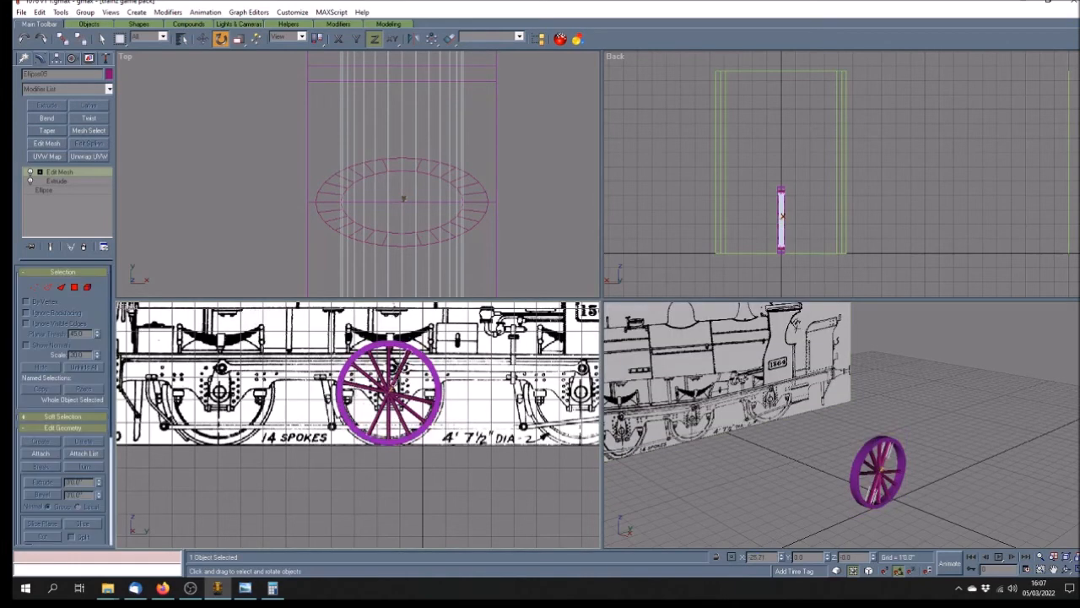
shift+drag(396, 371, 397, 363)
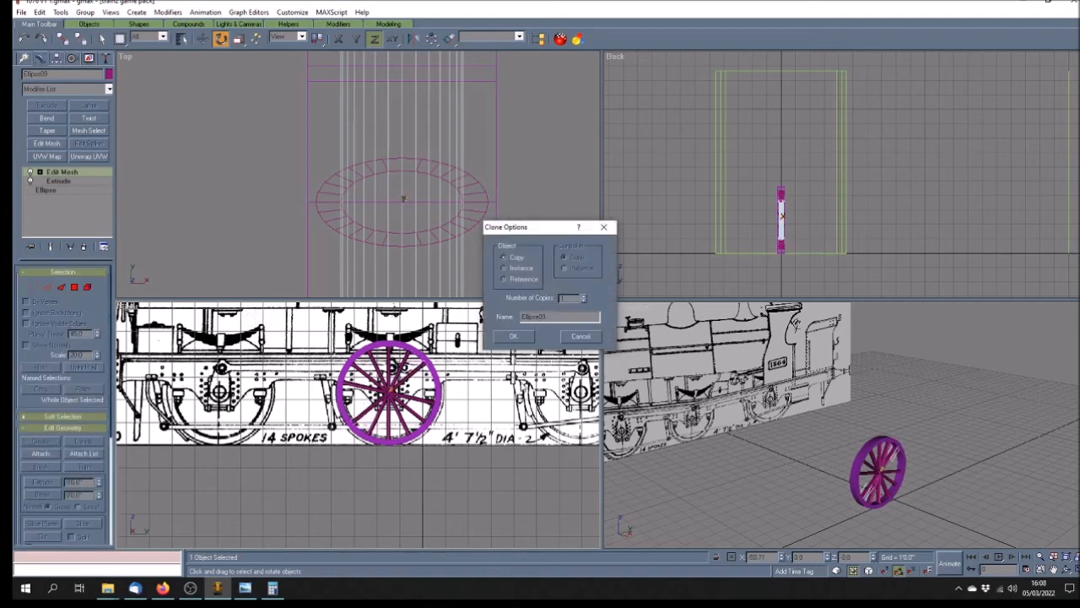
click(516, 336)
drag(755, 557, 780, 557)
text(1)
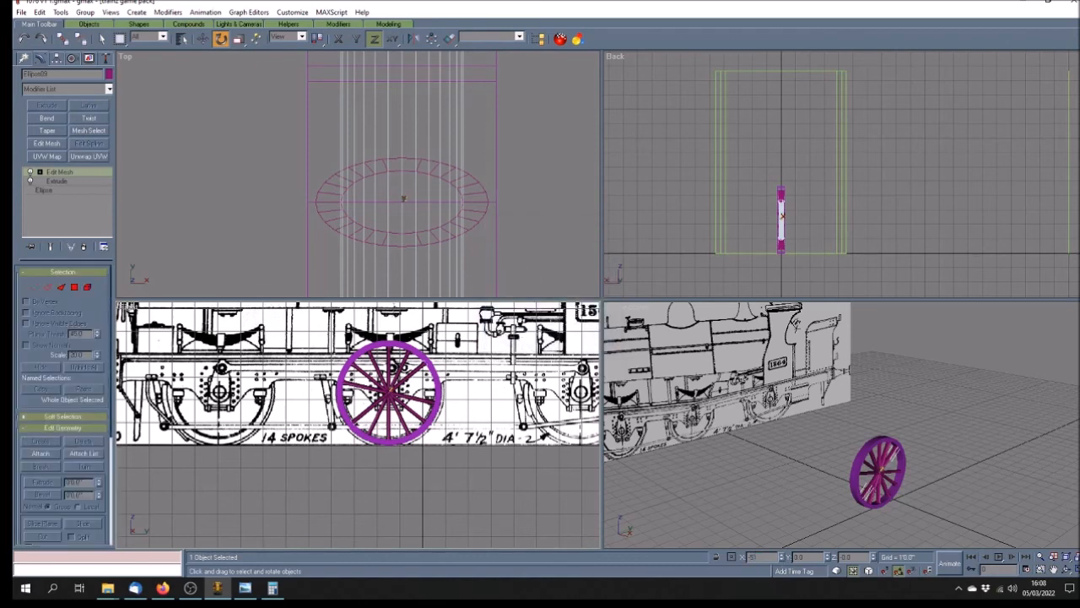
key(Return)
Step: Clone the -51.42° spoke as a copy and set the new spoke's X rotation to -77°
shift+drag(364, 412, 359, 395)
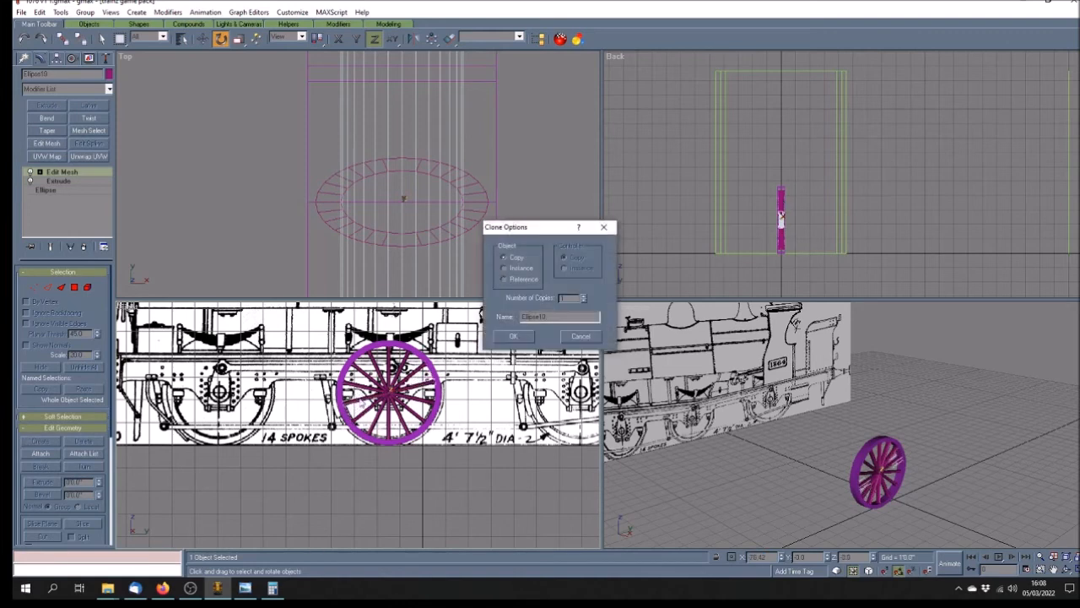
click(525, 336)
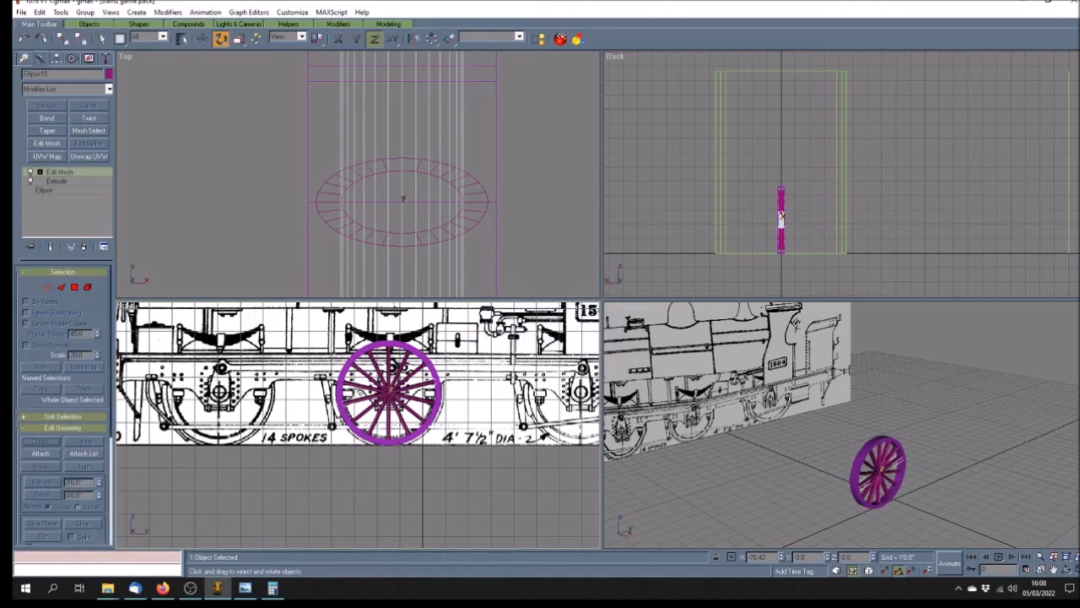
click(359, 398)
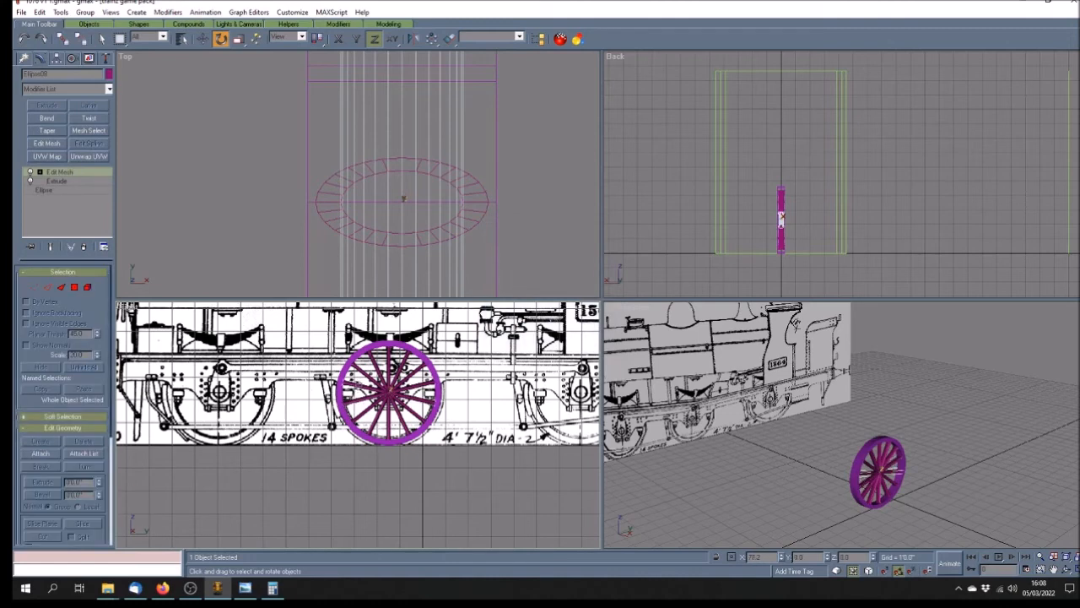
click(360, 399)
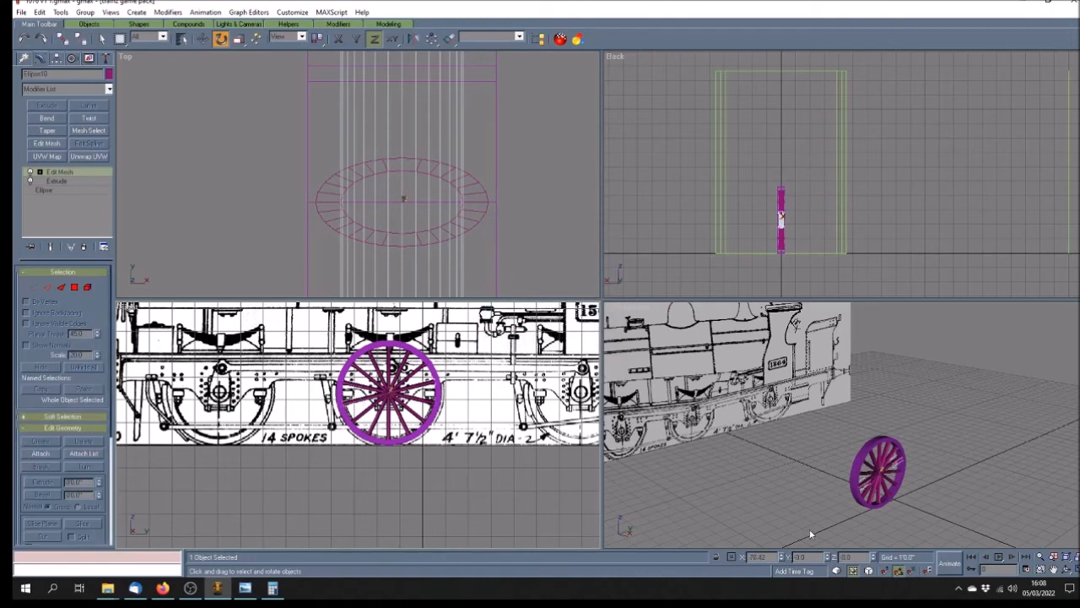
double_click(768, 556)
text(-77)
key(Return)
Step: Deselect the spoke, orbit the Perspective view to examine the spoked wheel, and return to the Move tool
click(828, 491)
click(1068, 572)
drag(854, 464, 881, 478)
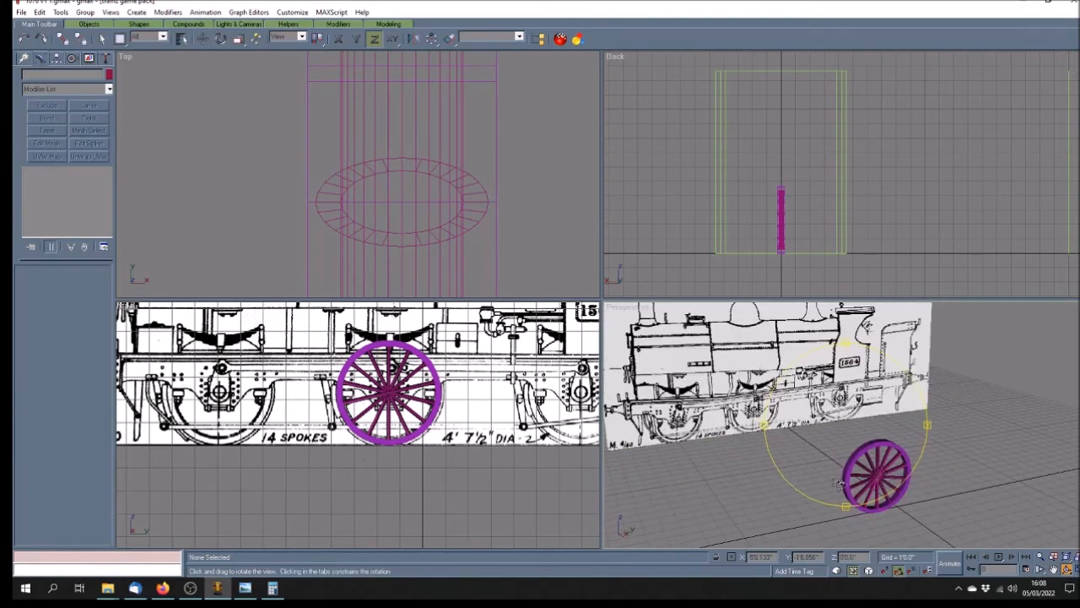
drag(840, 483, 845, 485)
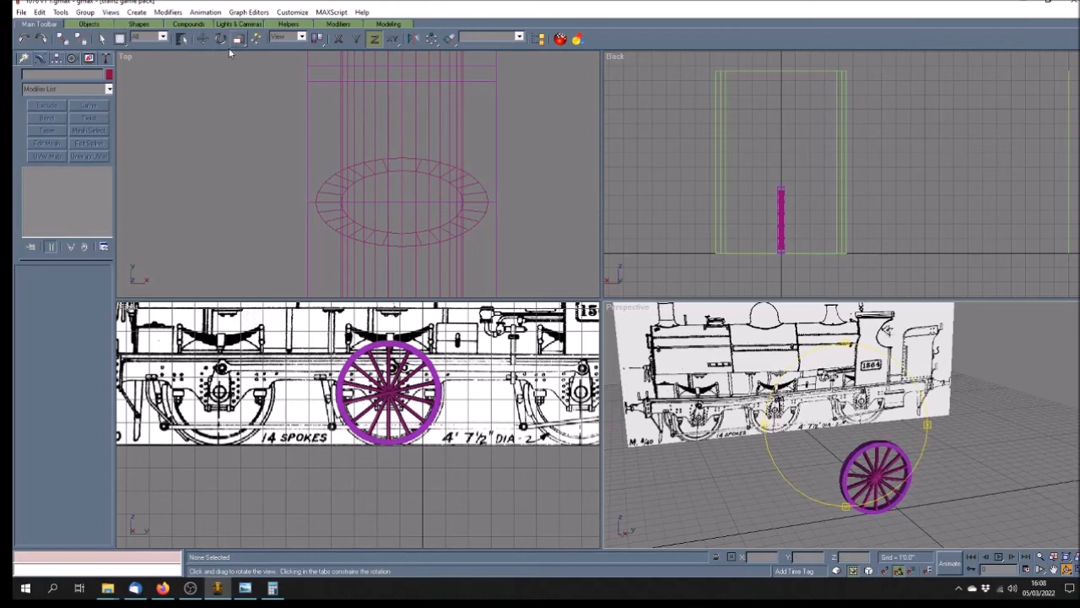
click(202, 39)
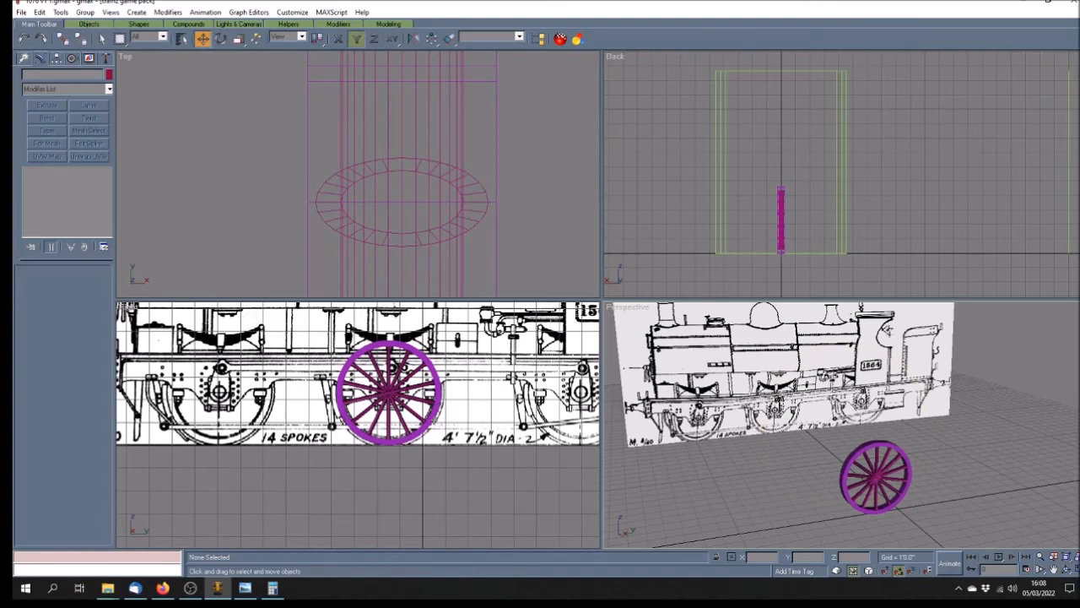
Step: Clone the wheel's purple rim as a copy beside the wheel and recolour the copy yellow-green
click(393, 365)
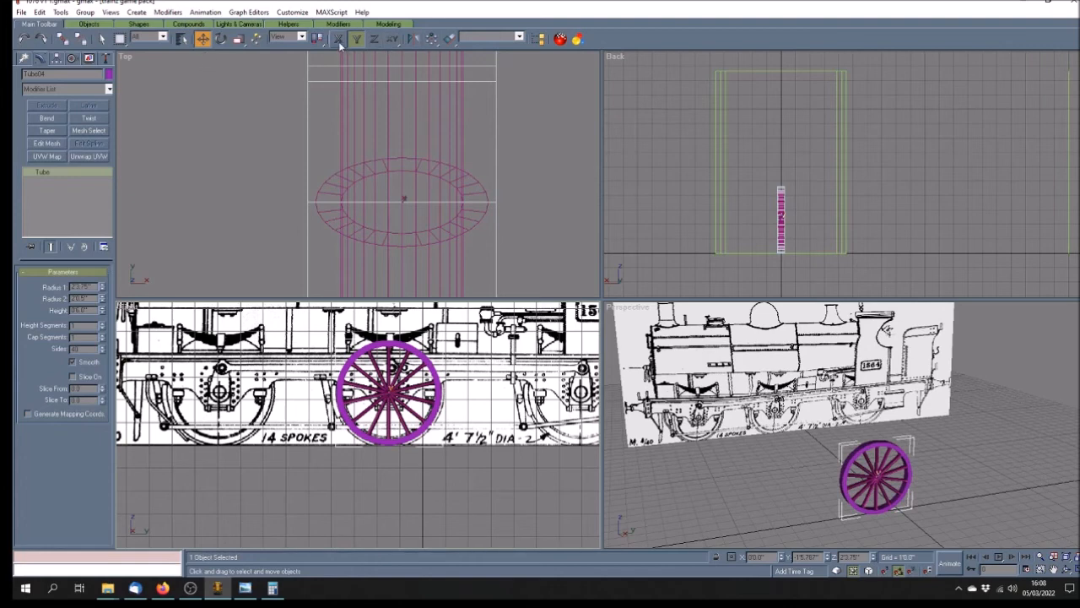
shift+drag(390, 371, 503, 371)
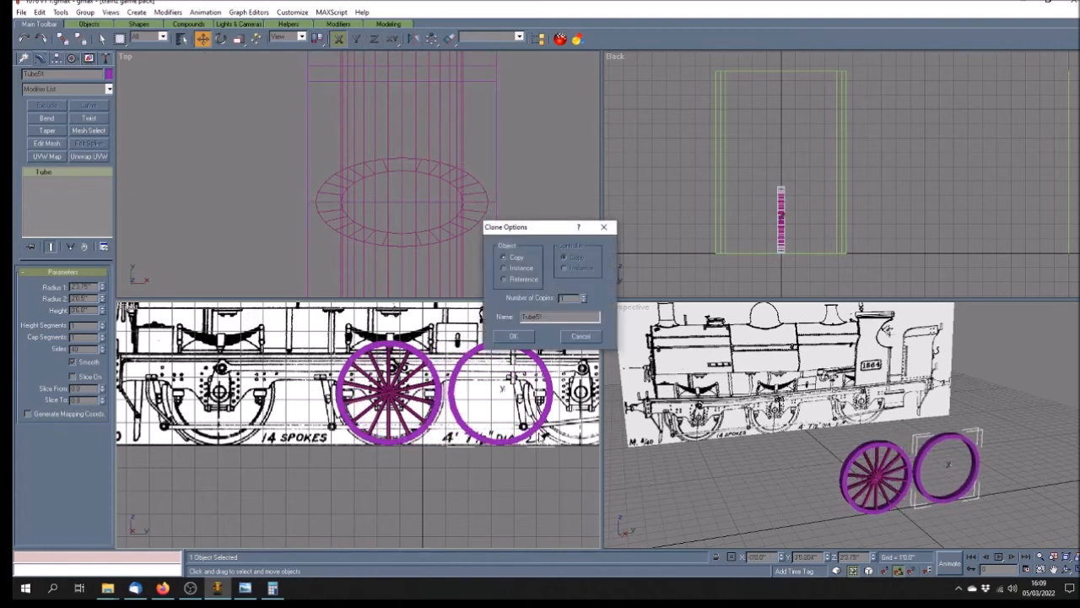
click(512, 336)
click(108, 81)
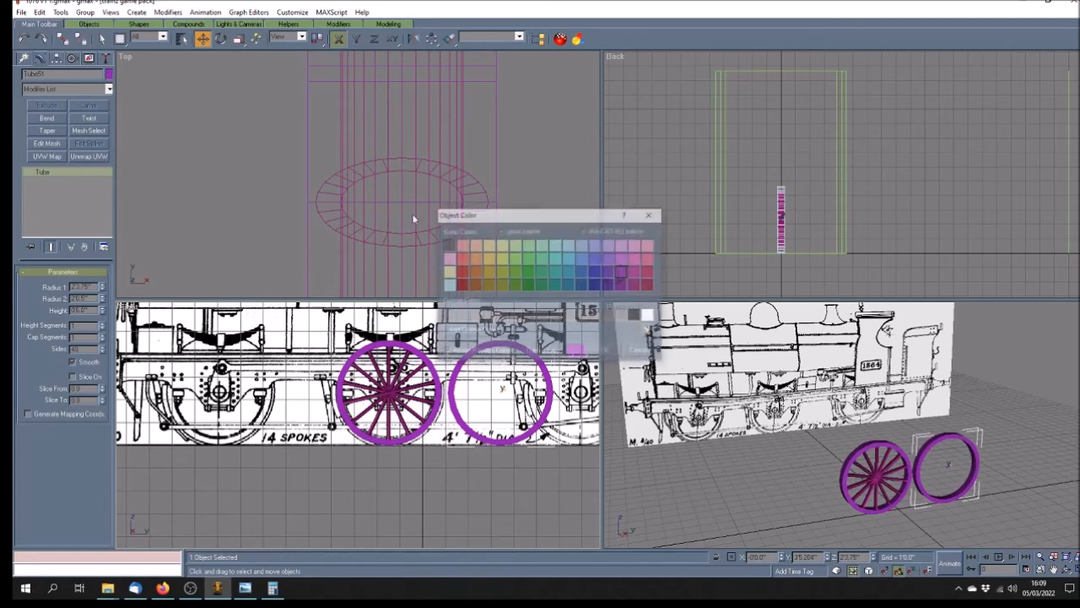
click(501, 259)
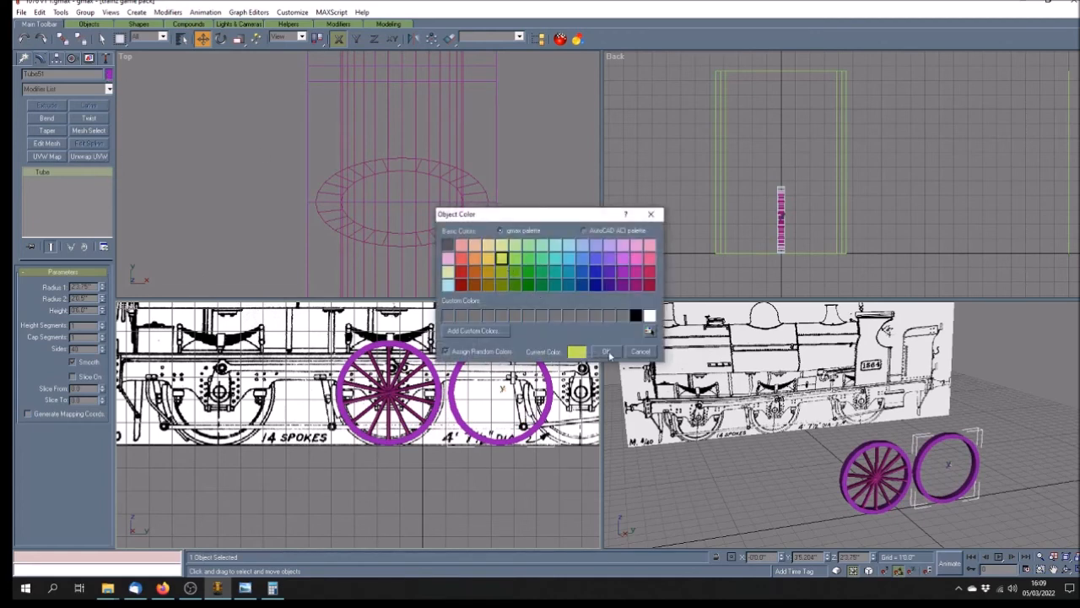
click(606, 351)
Step: Set the yellow ring's height to 0.5" and align it to the purple rim in X position, centre to centre
double_click(75, 310)
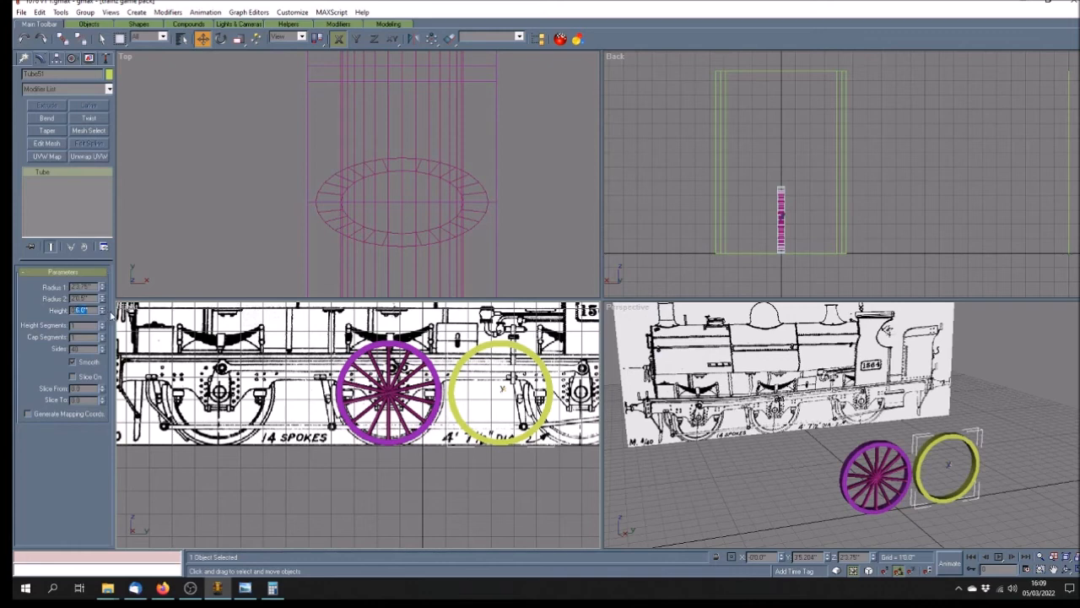
text(8)
key(Return)
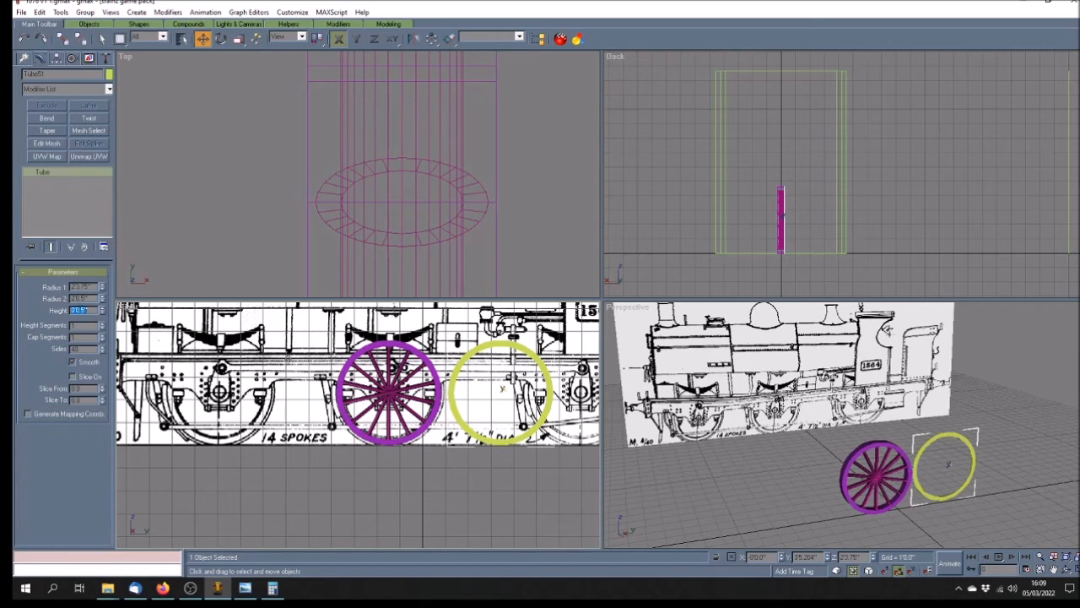
click(449, 39)
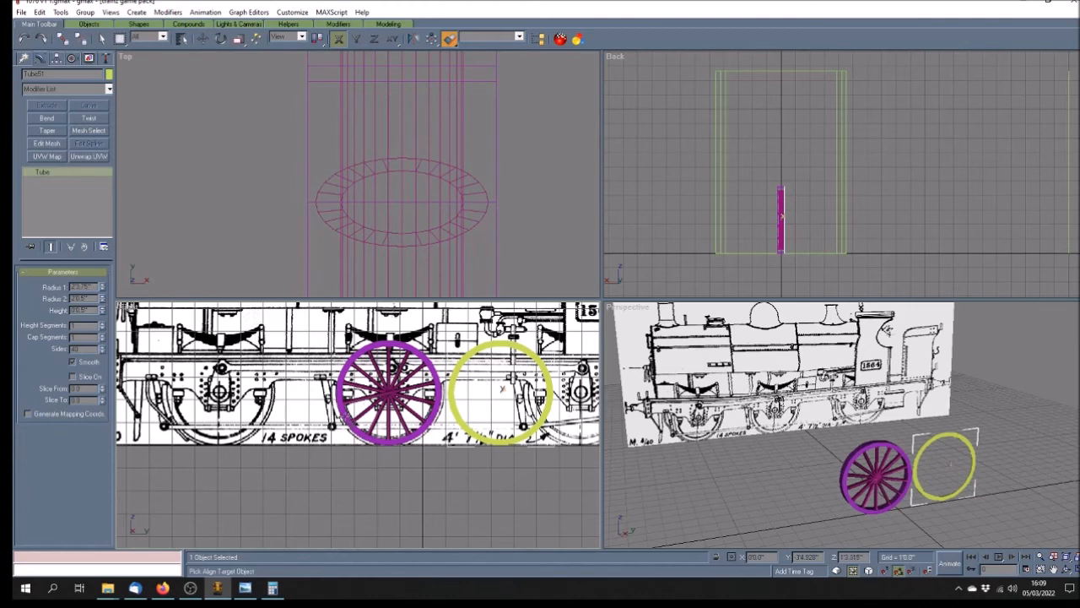
click(346, 416)
click(498, 226)
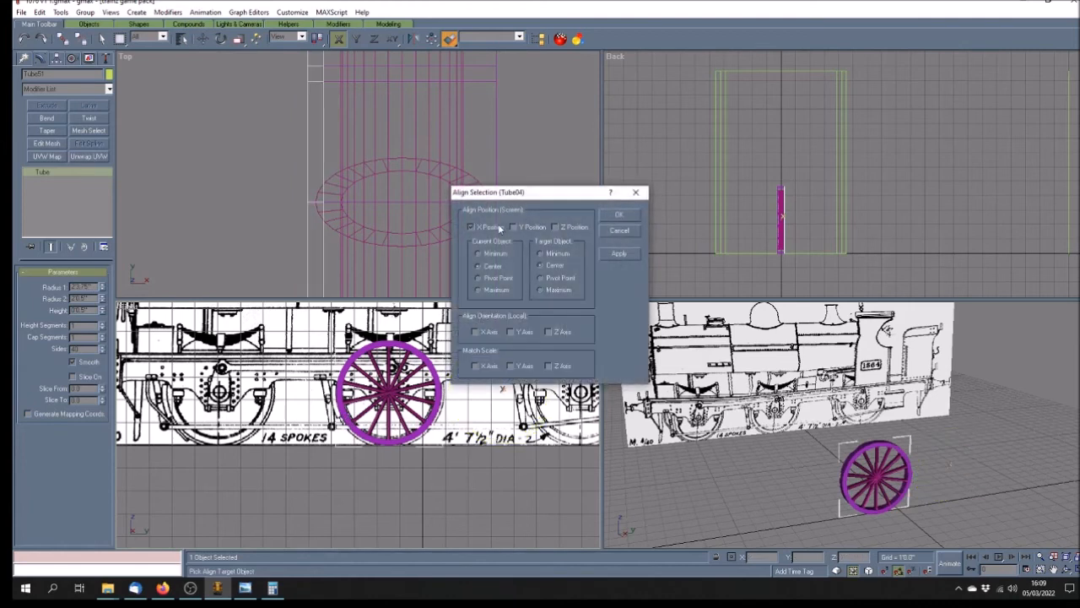
click(623, 215)
Step: Set the yellow ring's Radius 1 to 2'5.25" so it projects beyond the rim as a flange
double_click(82, 286)
text(25)
key(Return)
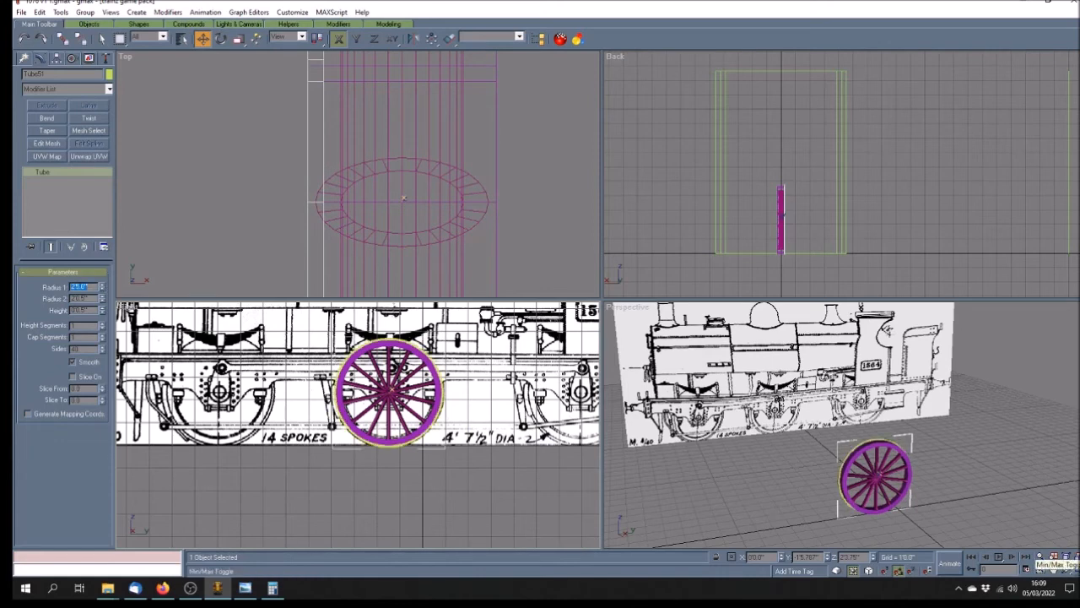
click(1053, 556)
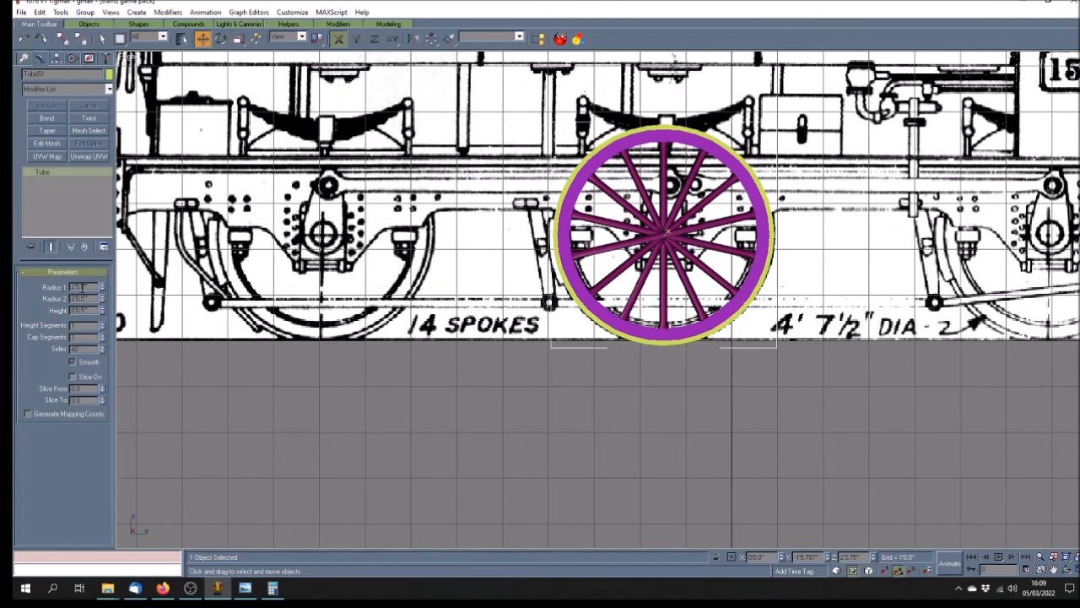
text(2)
key(Return)
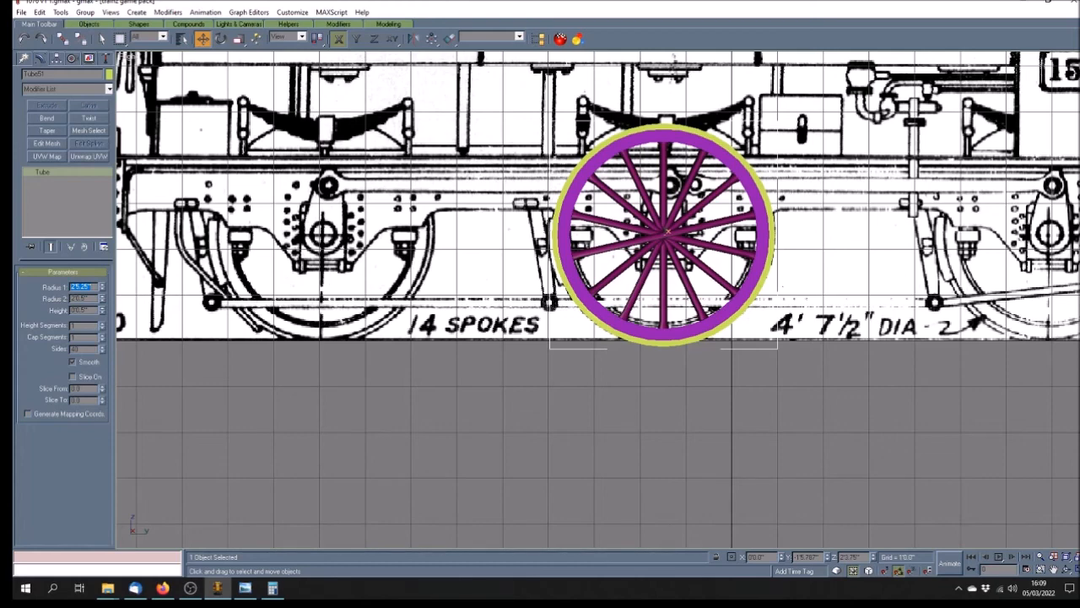
click(1066, 569)
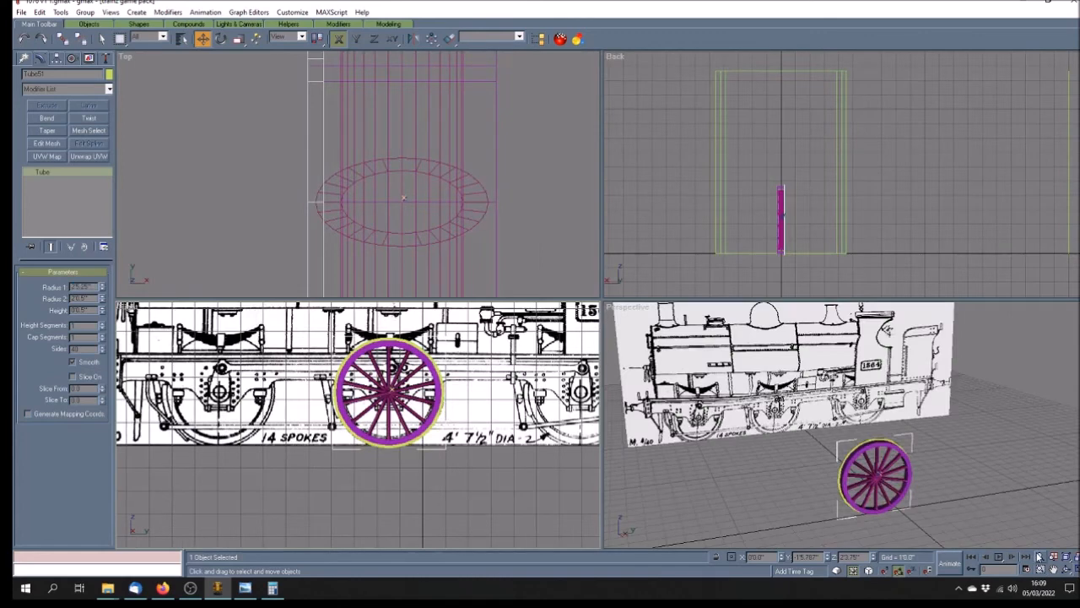
Step: Centre the yellow flange ring's pivot on the object
click(1054, 570)
drag(402, 239, 444, 161)
scroll(442, 159, down, 8)
scroll(434, 156, up, 6)
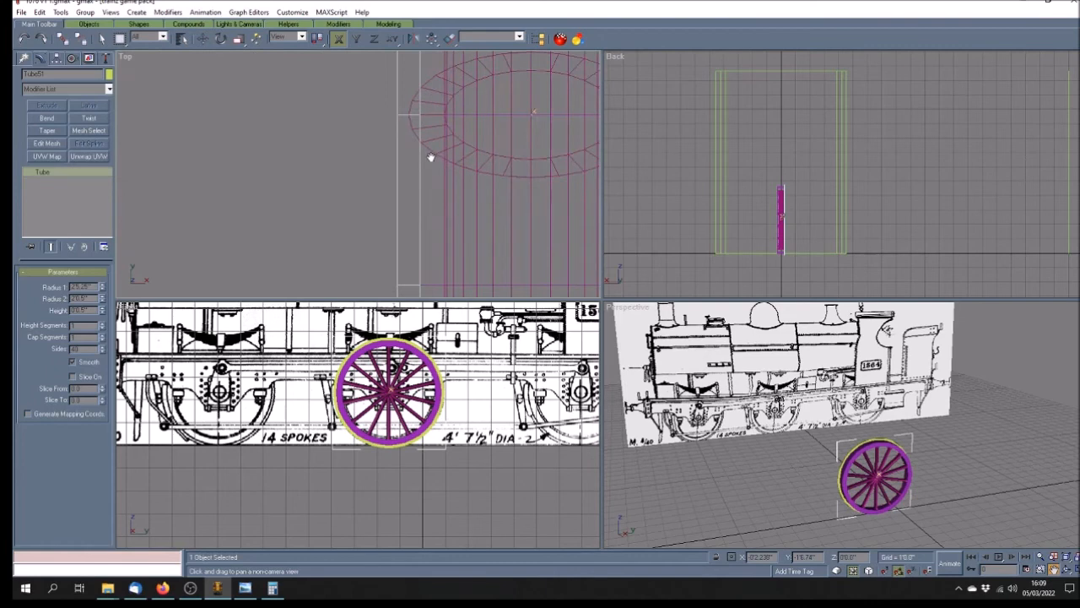
click(202, 39)
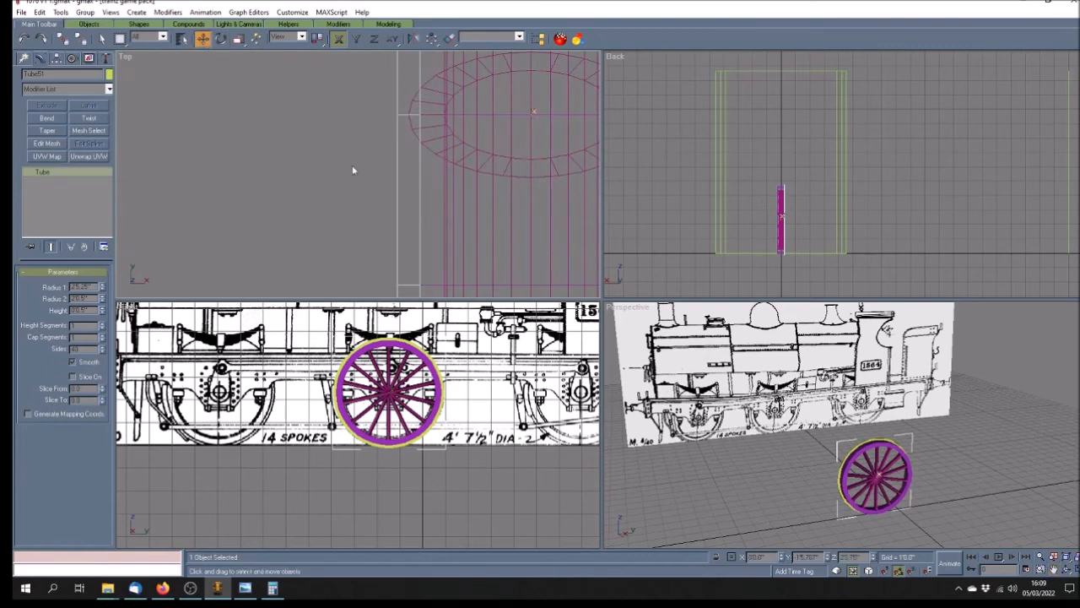
click(394, 185)
click(397, 181)
click(56, 58)
click(75, 130)
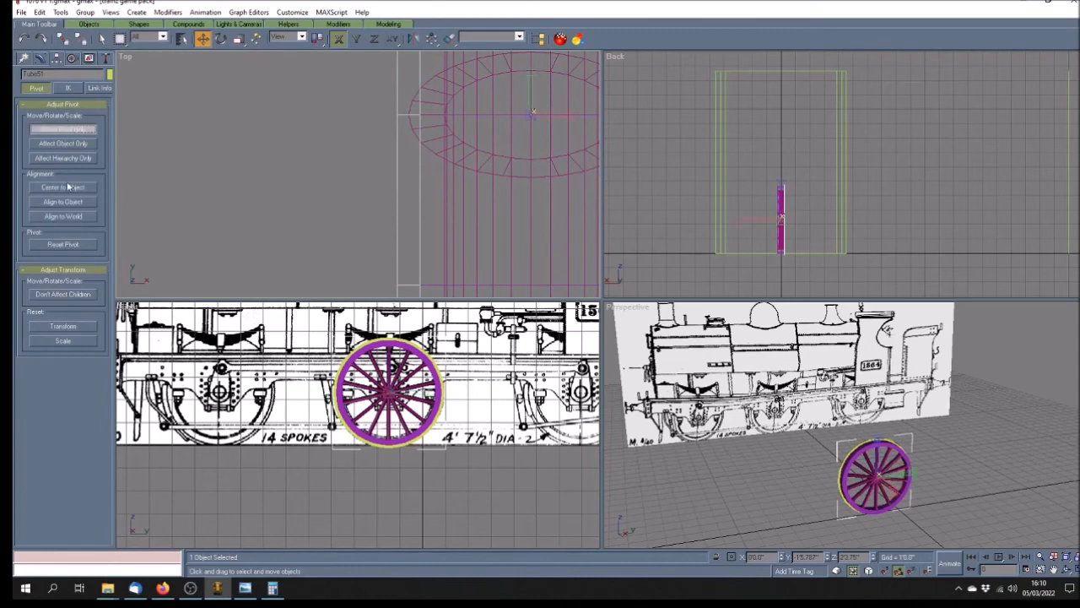
click(84, 131)
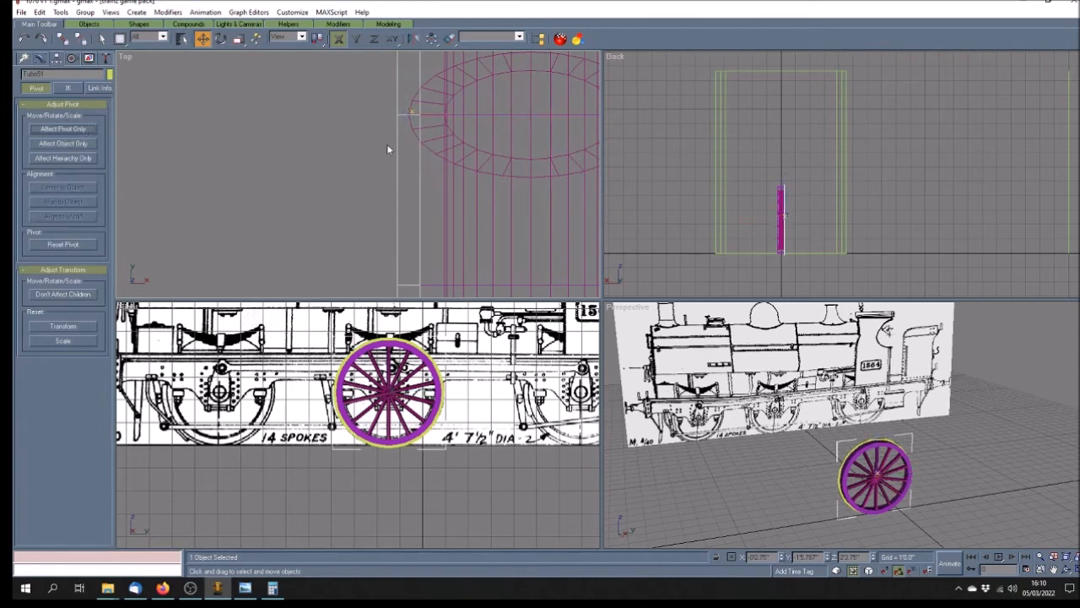
Step: Move the yellow flange ring -0.5" along X, against the end face of the rim, and deselect it
drag(397, 135, 375, 136)
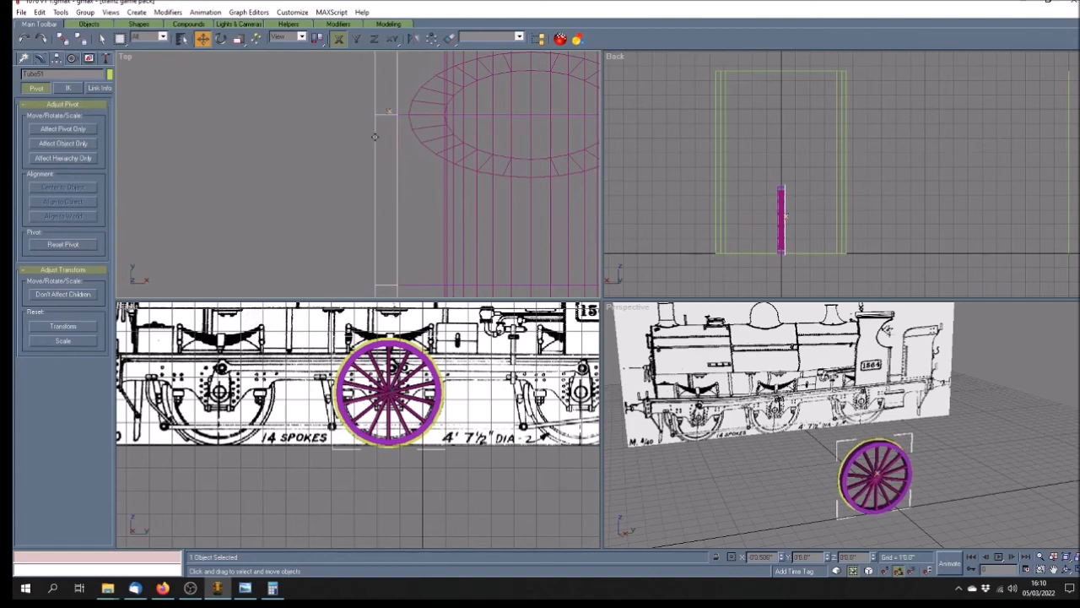
click(1066, 570)
drag(882, 465, 806, 482)
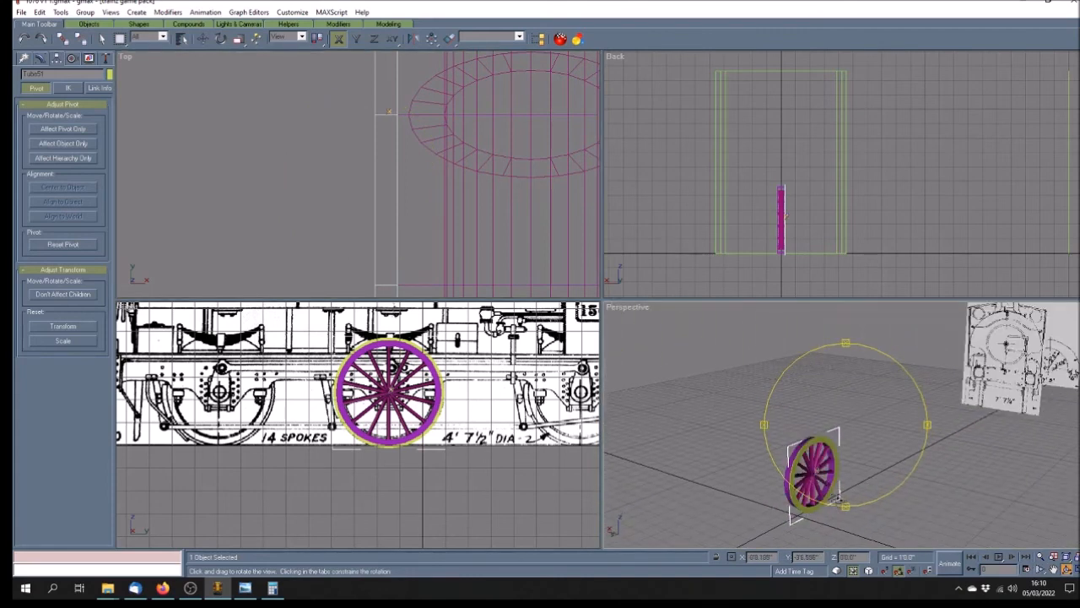
drag(821, 476, 892, 477)
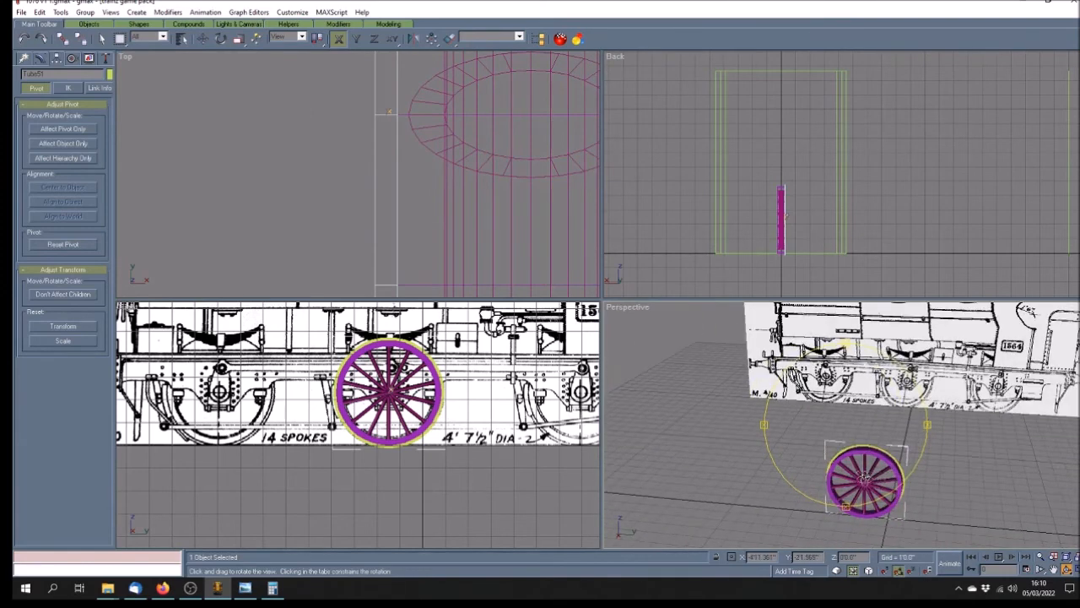
click(102, 38)
scroll(410, 424, up, 10)
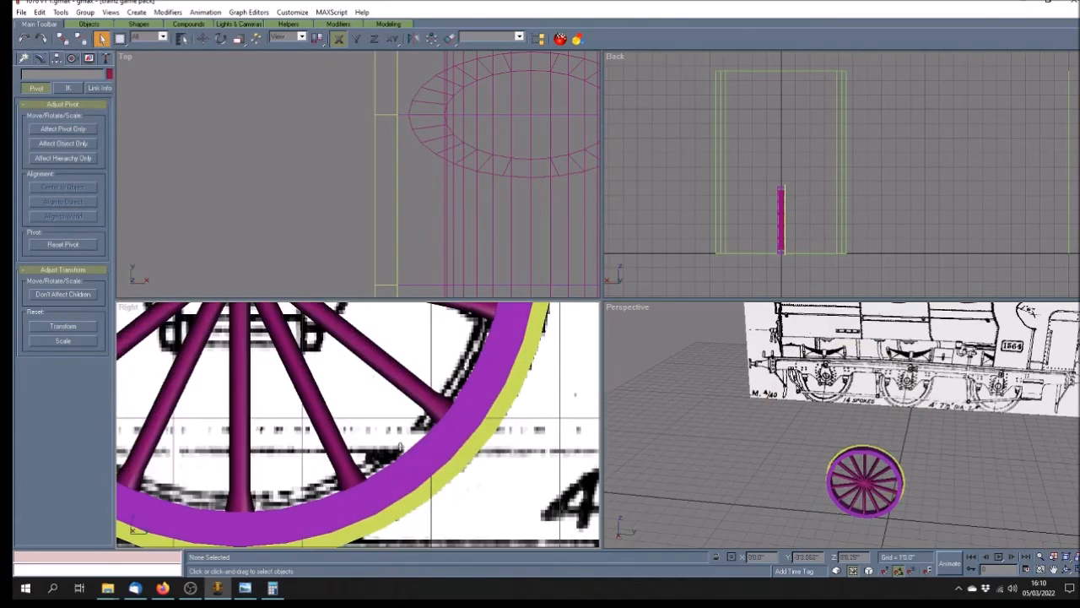
scroll(395, 449, down, 8)
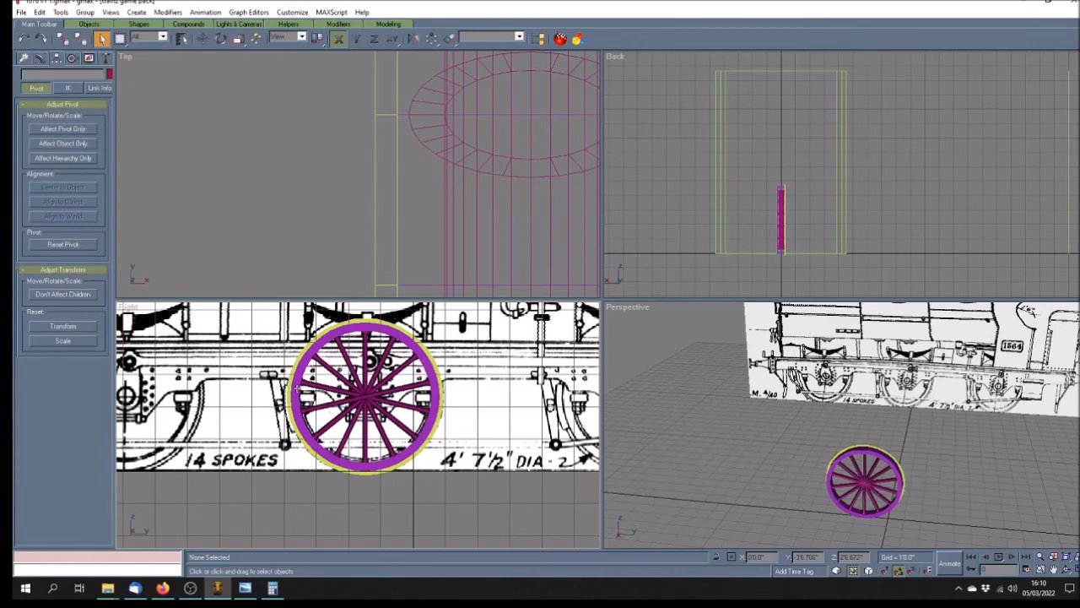
Step: Clone the purple rim again as a copy, placing it clear of the spoked wheel
click(289, 389)
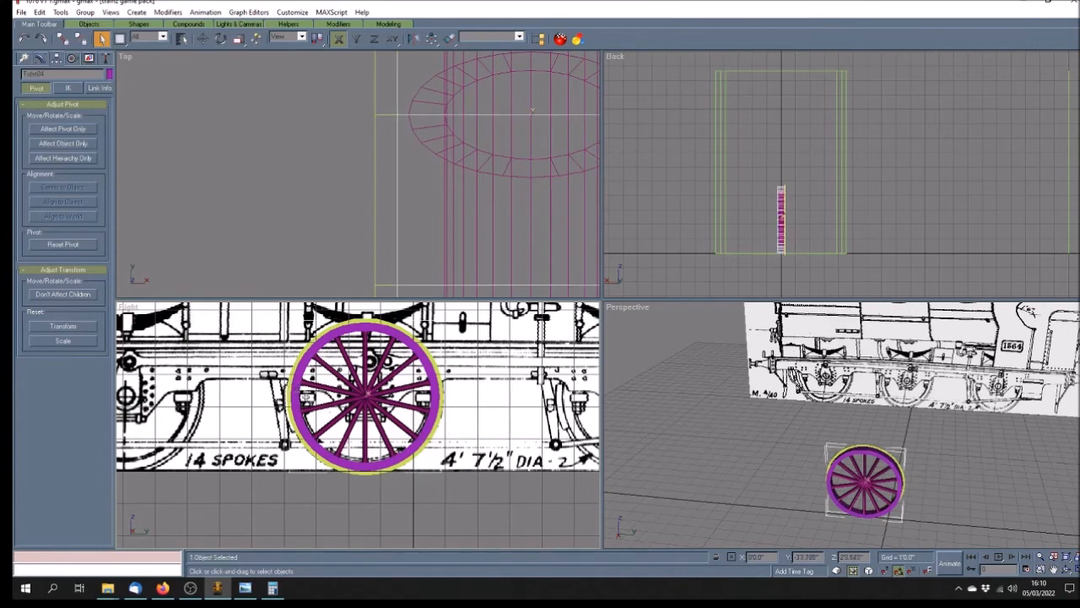
click(203, 39)
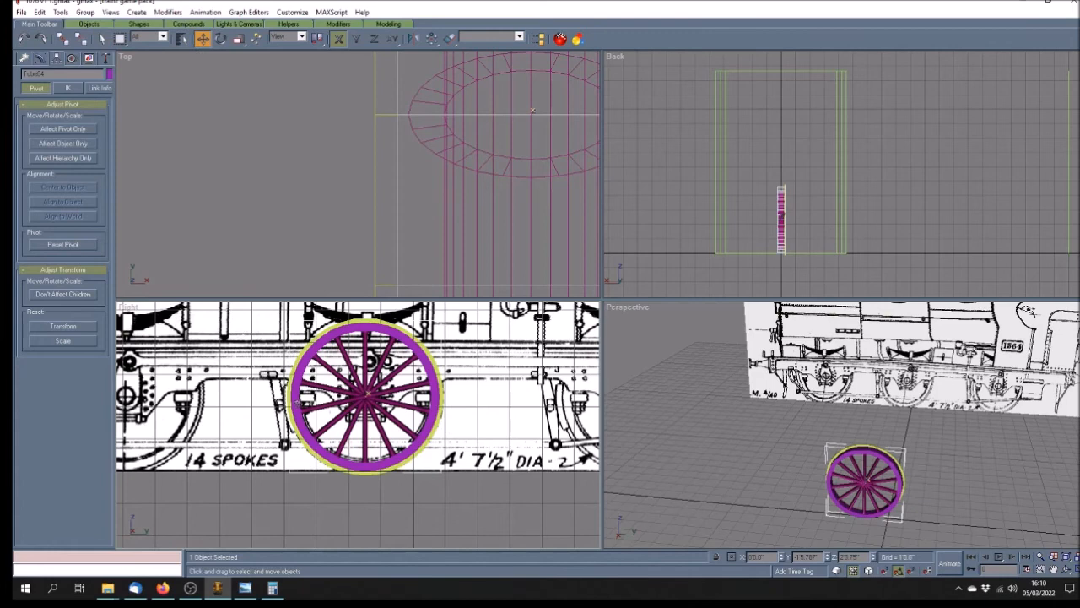
shift+drag(294, 432, 457, 437)
click(515, 338)
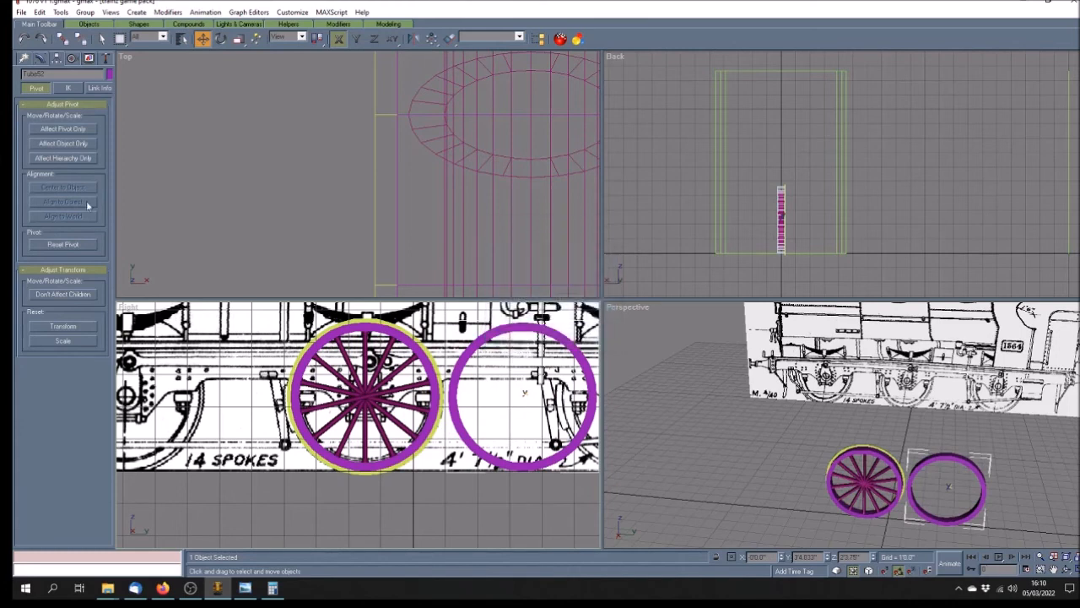
Step: Reduce the height of the second rim copy and recolour it dark red
click(40, 59)
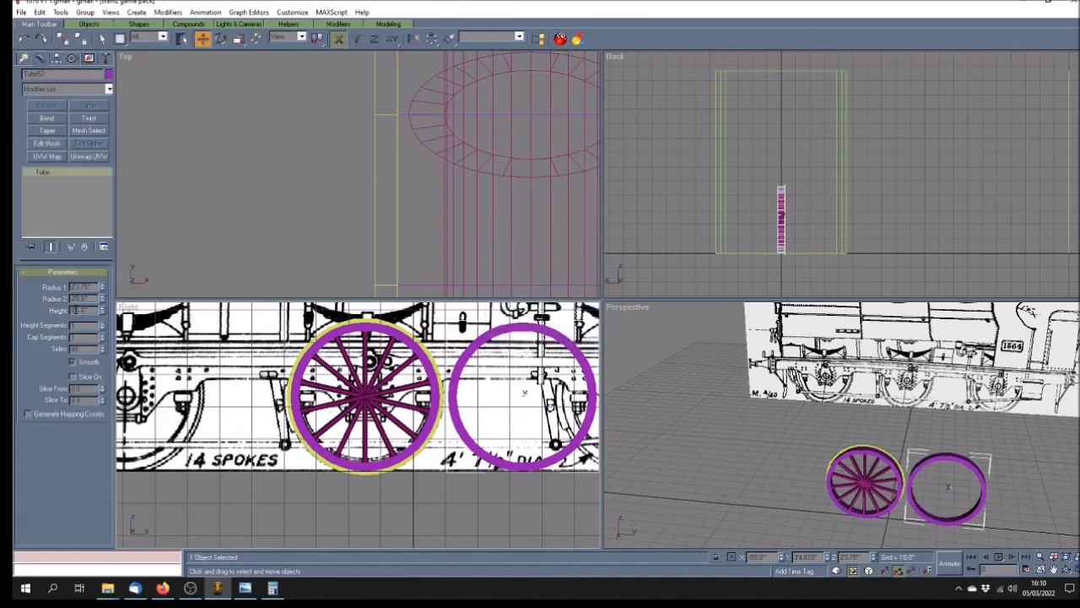
double_click(78, 310)
text(0.5)
key(Return)
click(108, 74)
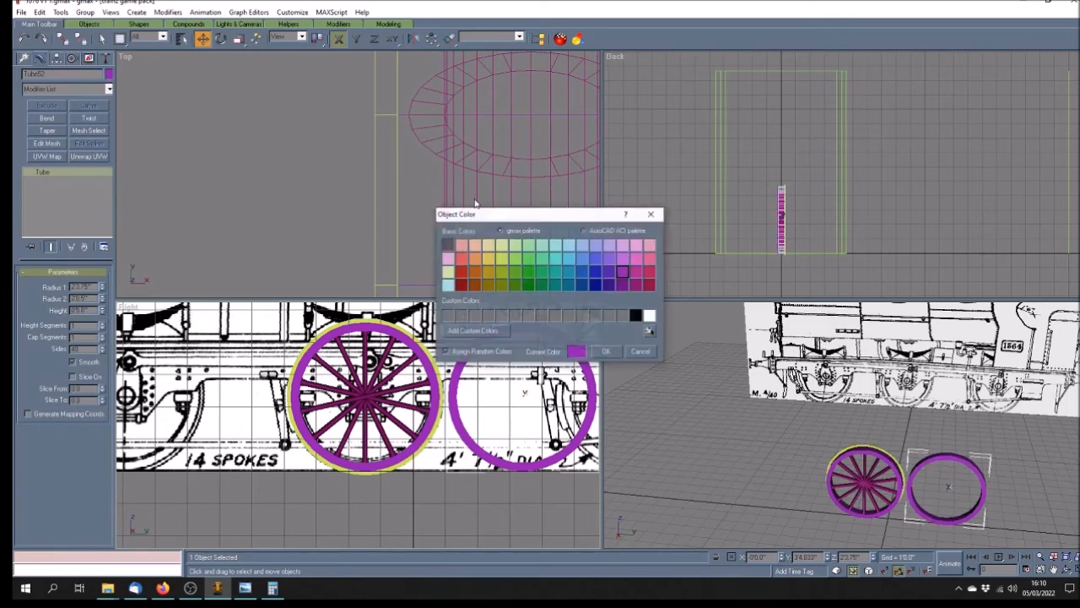
click(461, 284)
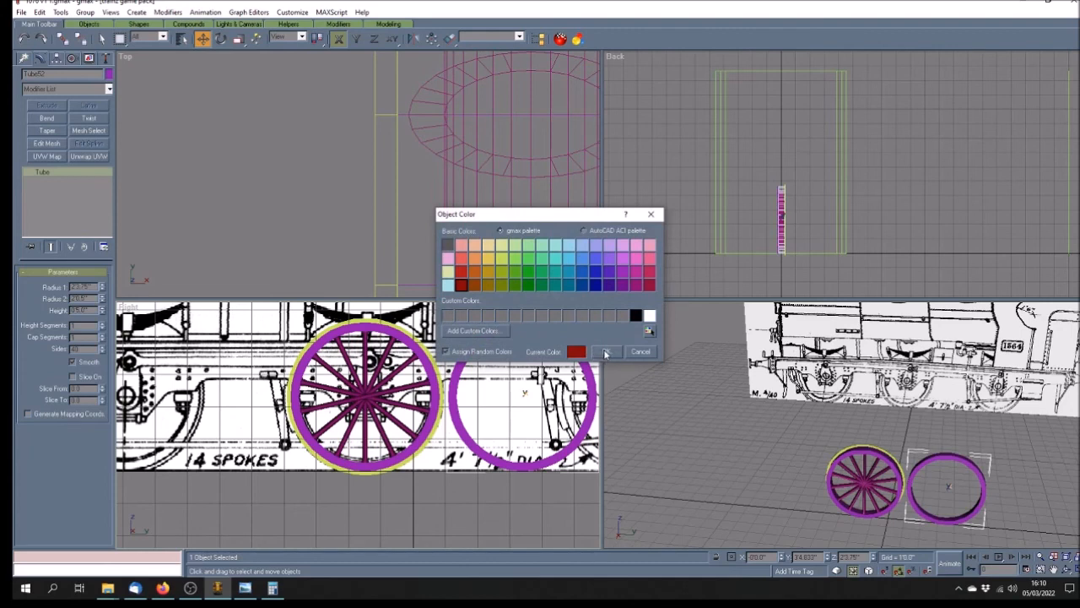
click(604, 352)
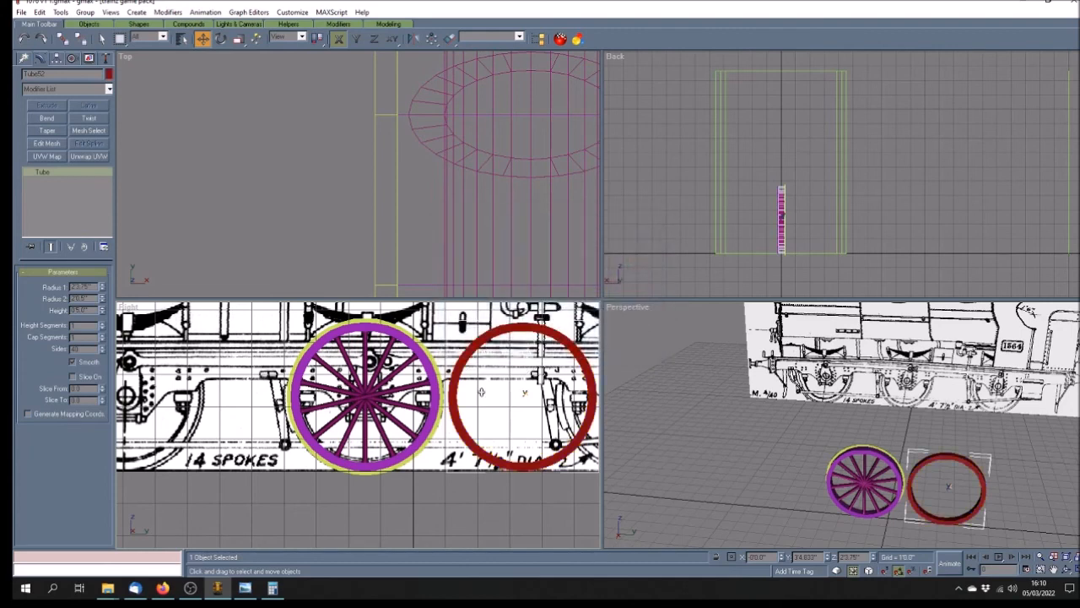
Step: Move the dark red ring back over the wheel and align it to the purple rim in X position, centre to centre
drag(490, 457, 346, 454)
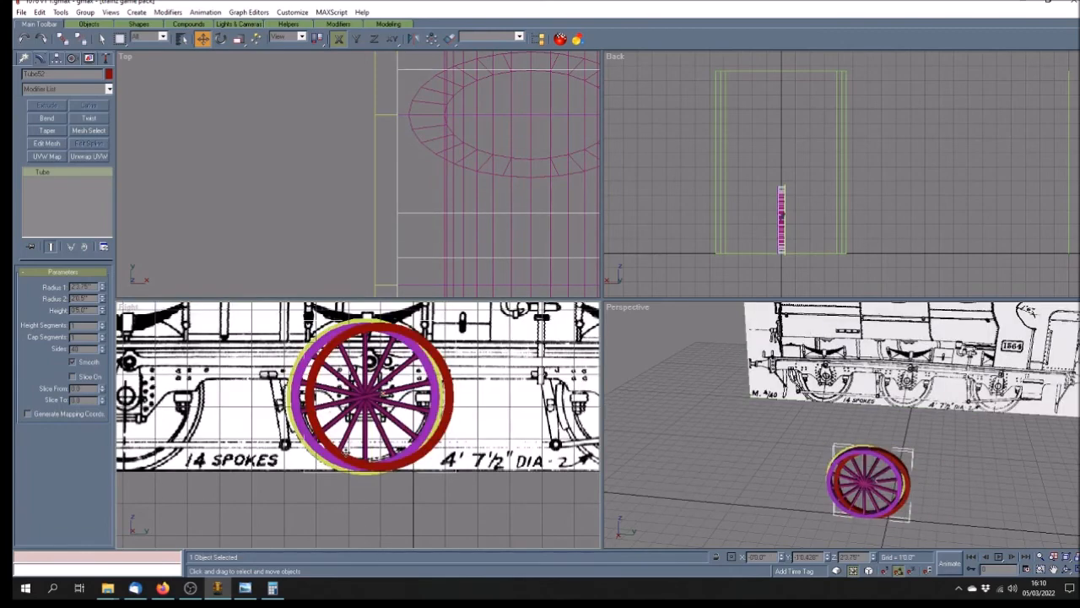
click(449, 38)
click(291, 397)
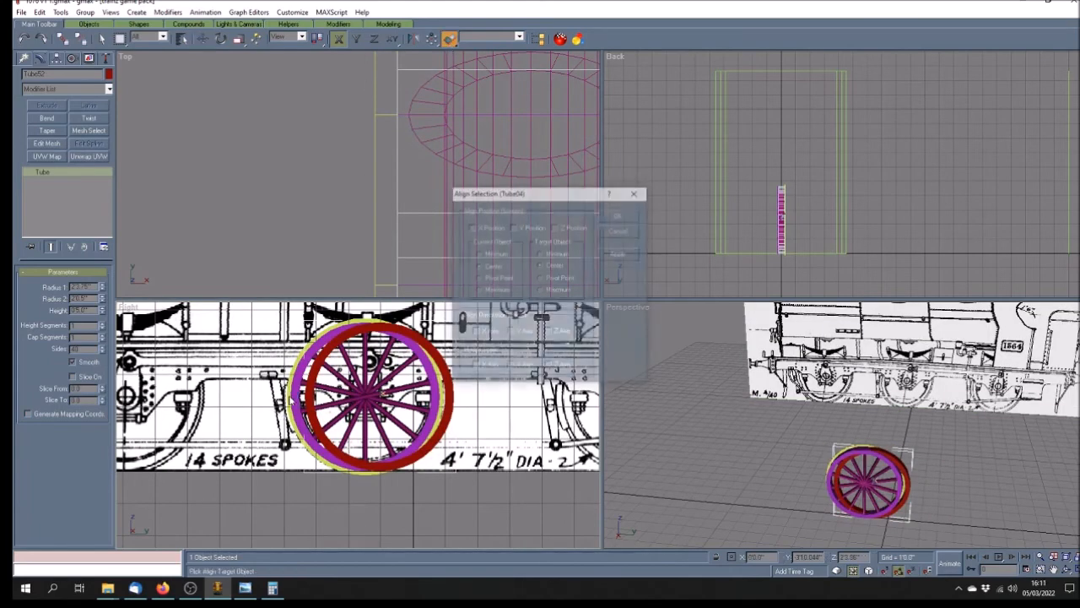
click(490, 227)
click(620, 215)
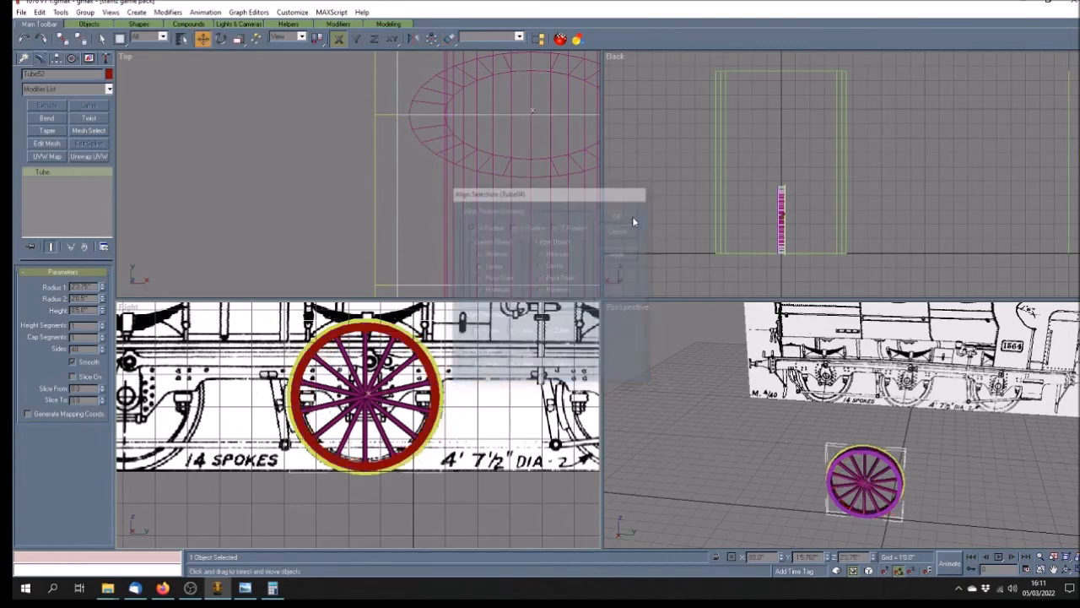
Step: Set the dark red ring's Radius 2 to 2'0.0" in the enlarged Right view
click(1053, 569)
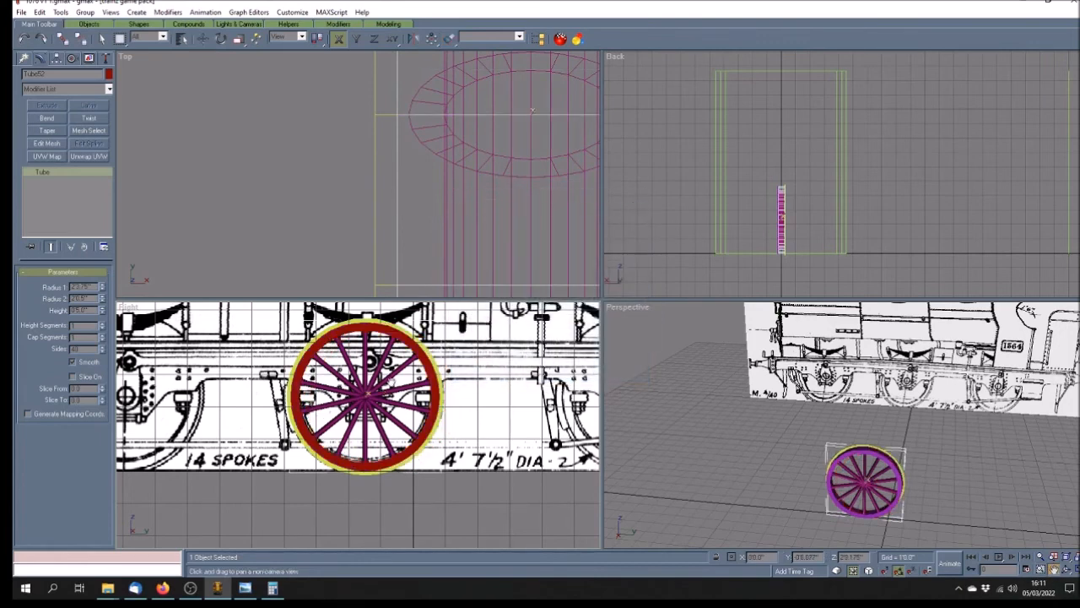
key(w)
drag(578, 329, 494, 336)
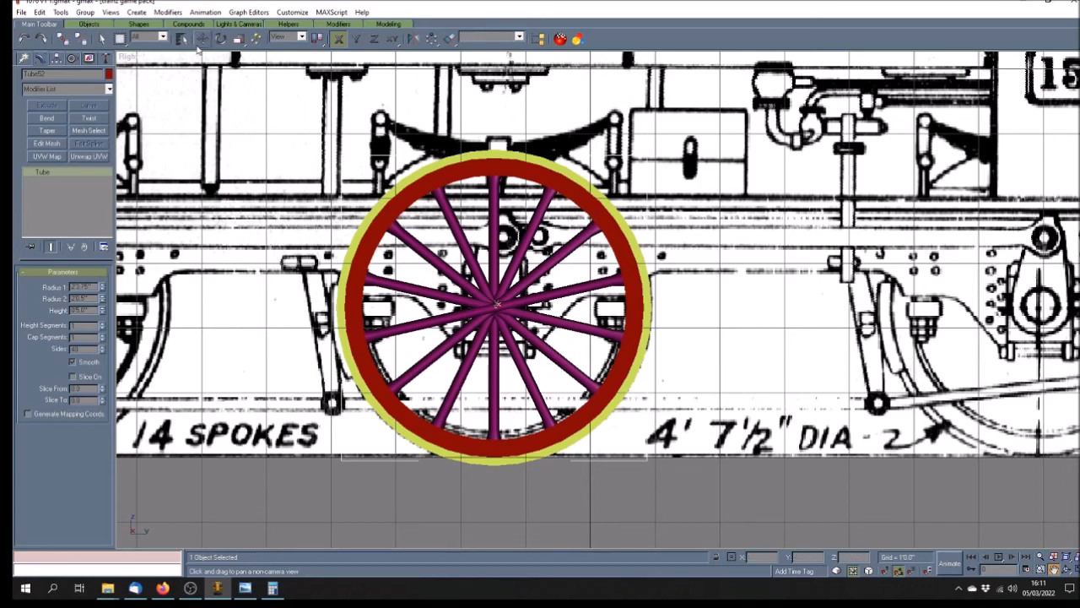
click(101, 38)
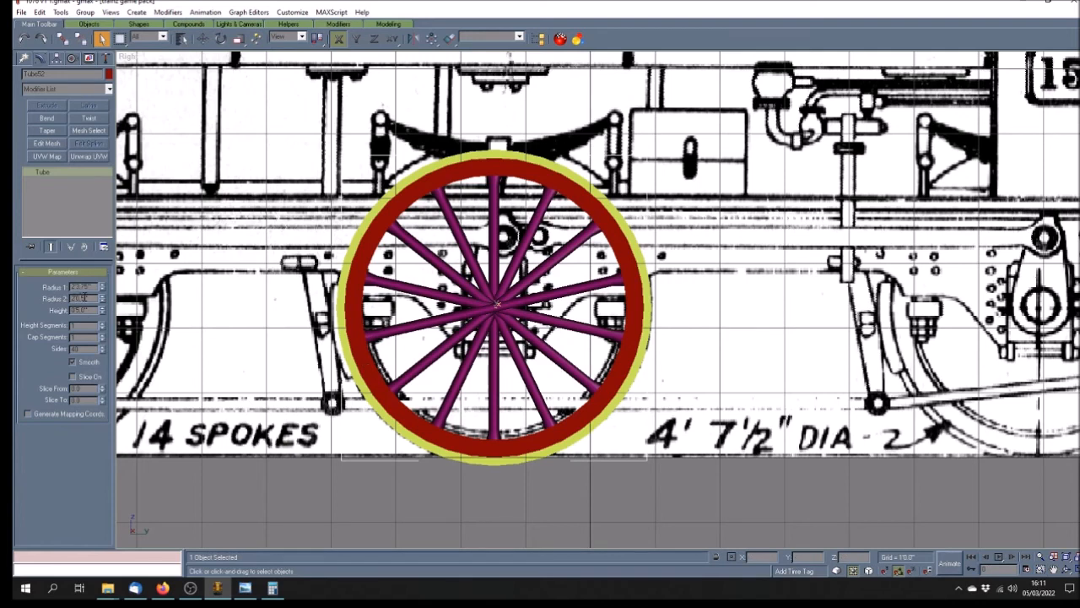
double_click(80, 298)
text(0)
key(Return)
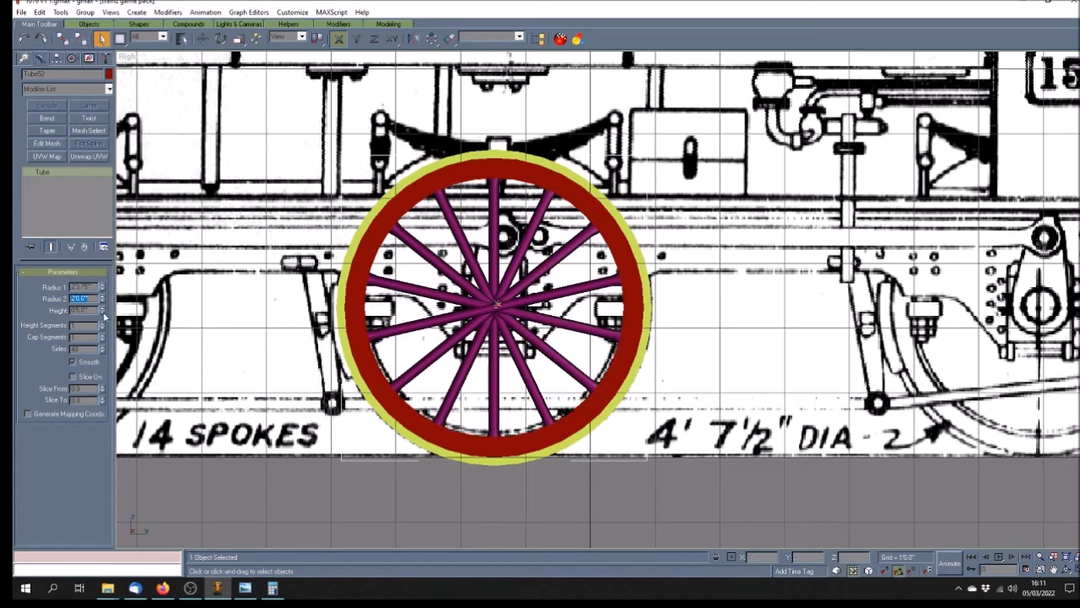
Step: Set the dark red ring's Radius 2 to 1'11.25" and its Radius 1 to 2'0.5"
text(1)
key(Return)
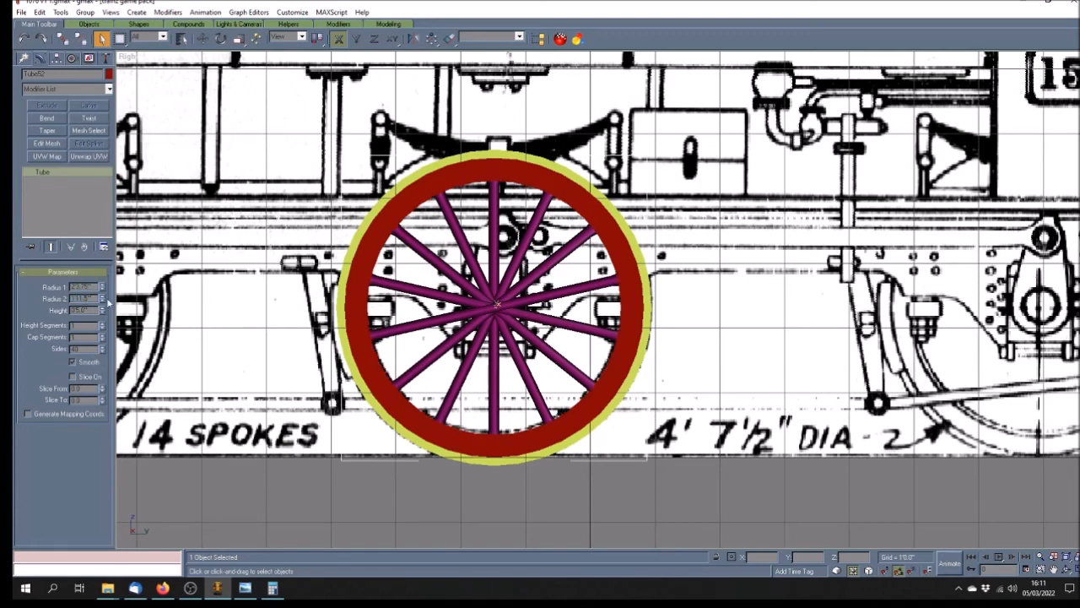
key(Return)
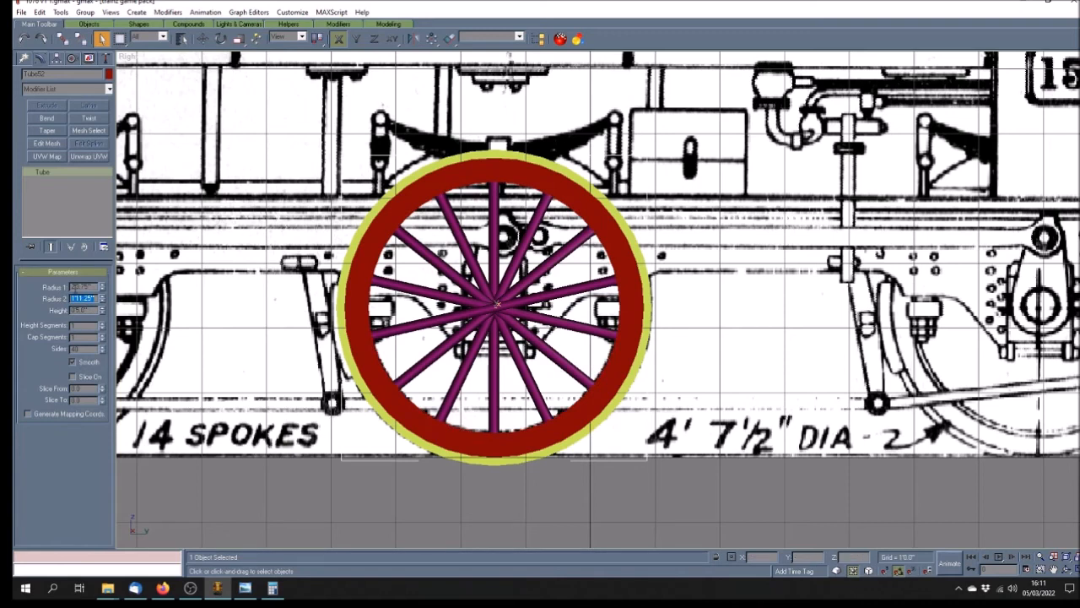
drag(77, 288, 94, 288)
key(Return)
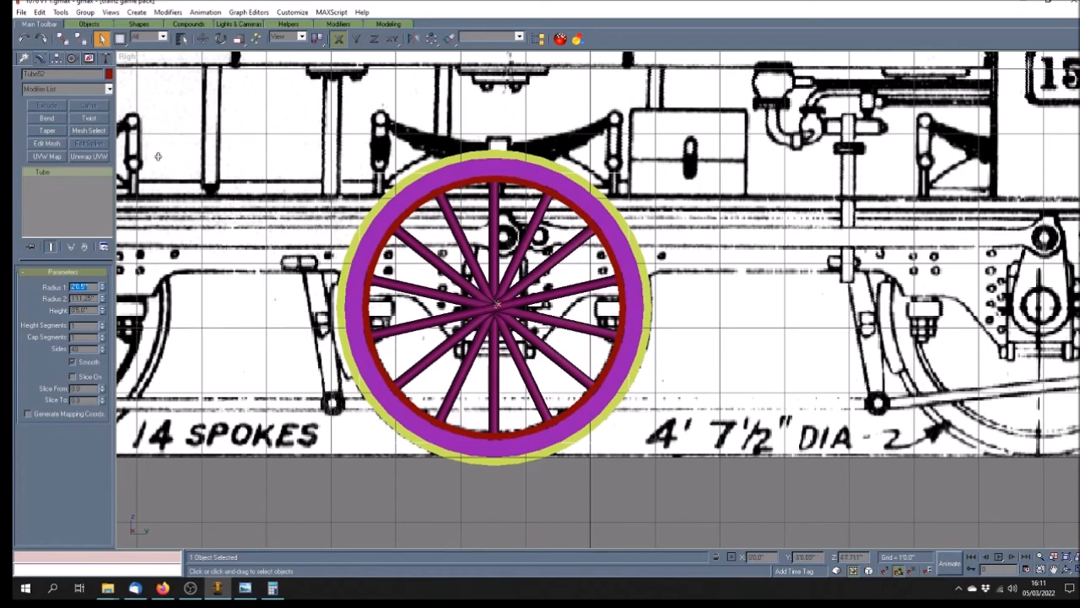
Step: Switch the Right view to wireframe display and clear the selection
right_click(126, 56)
click(156, 76)
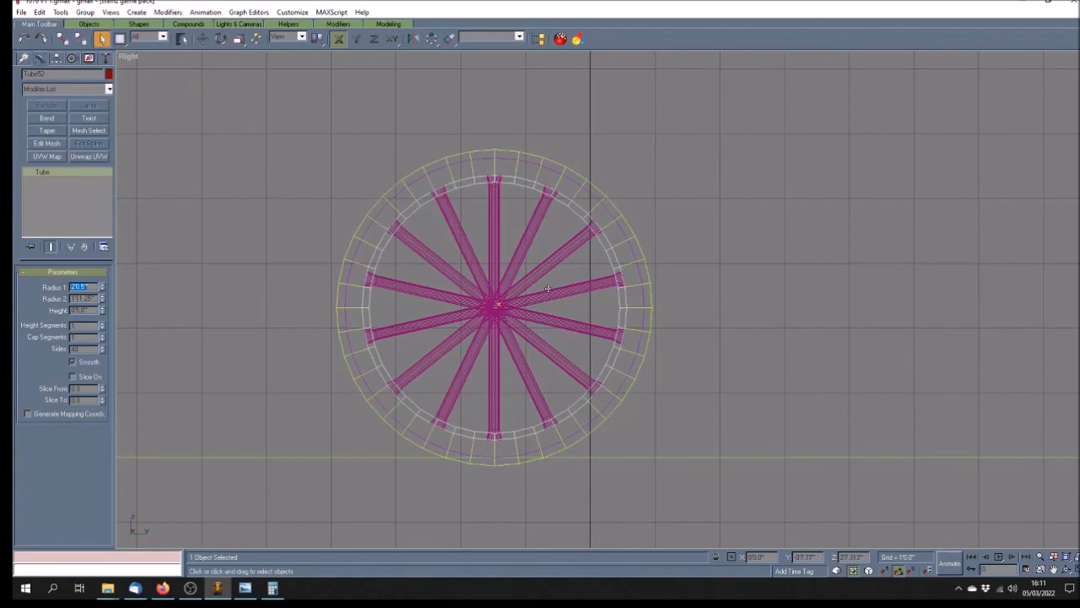
click(545, 238)
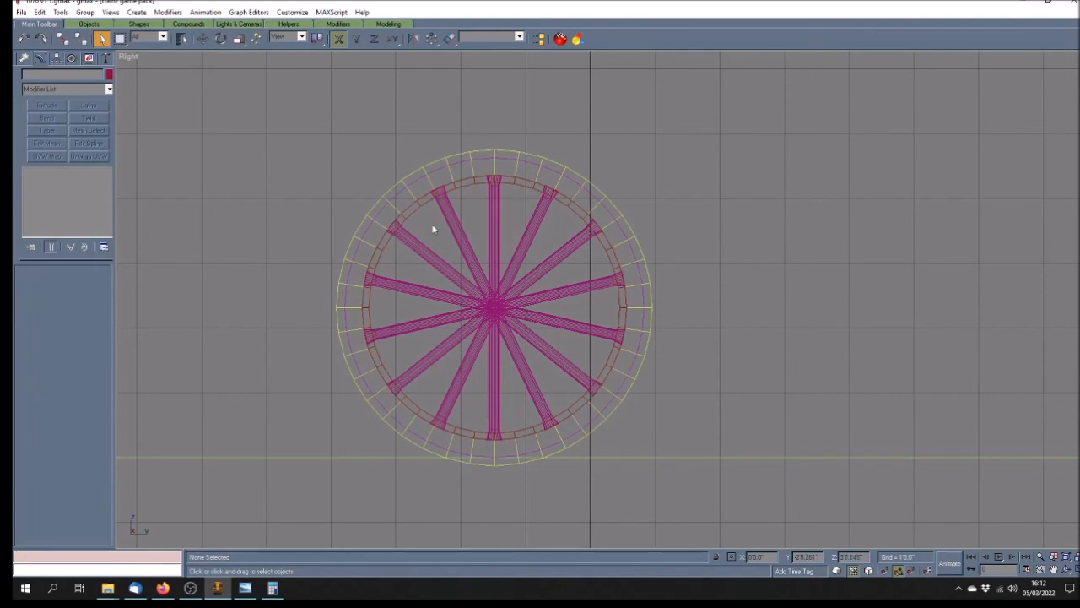
Step: Copy all seven full-length spokes clear of the wheel, leaving only the vertical spoke inside the rim
click(533, 221)
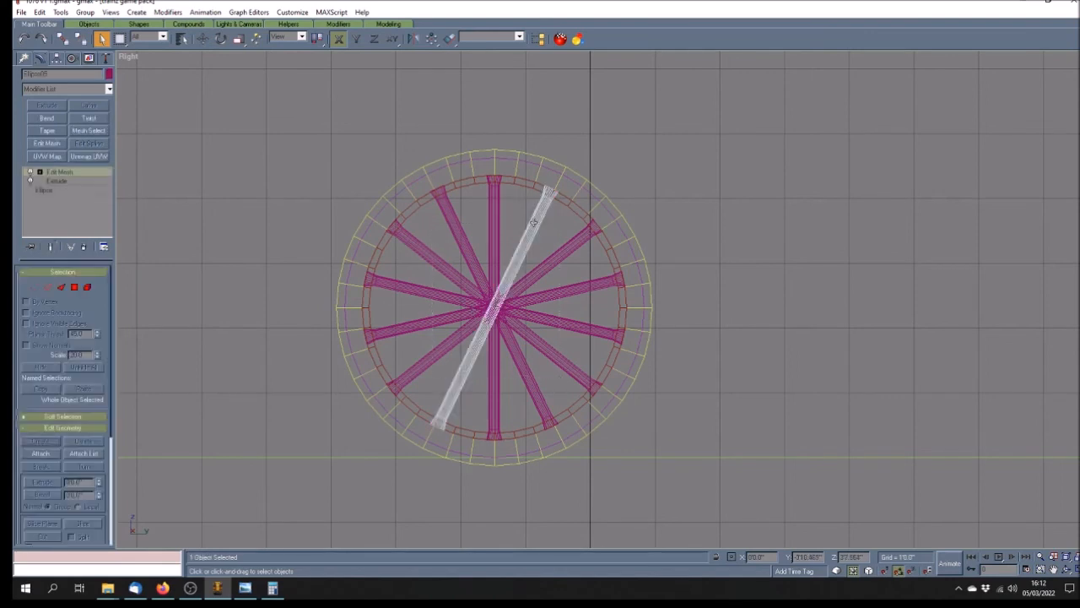
ctrl+click(454, 221)
ctrl+click(493, 196)
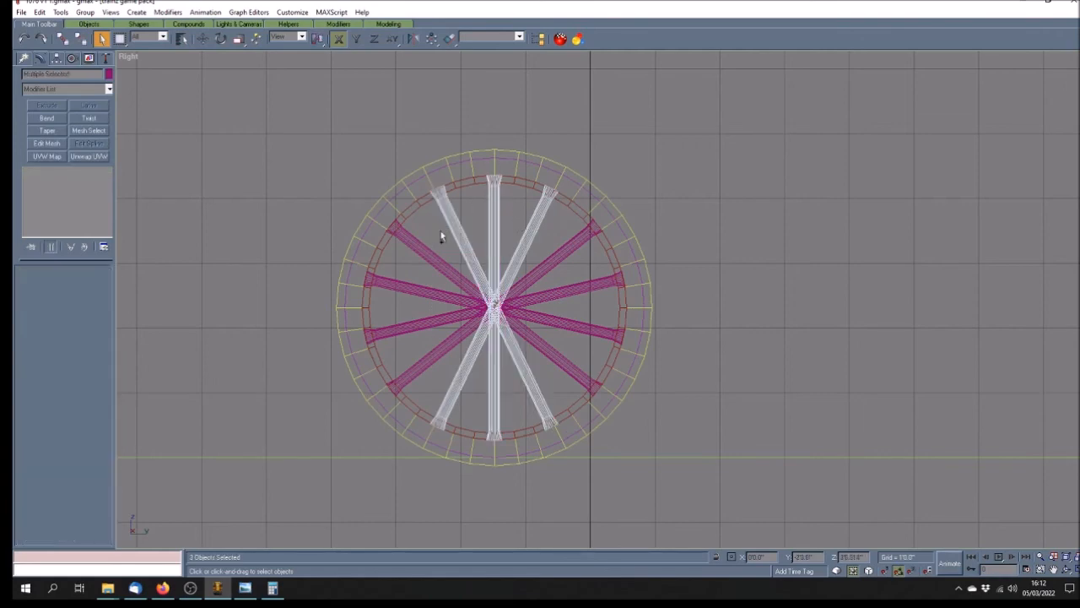
ctrl+click(416, 244)
ctrl+click(405, 288)
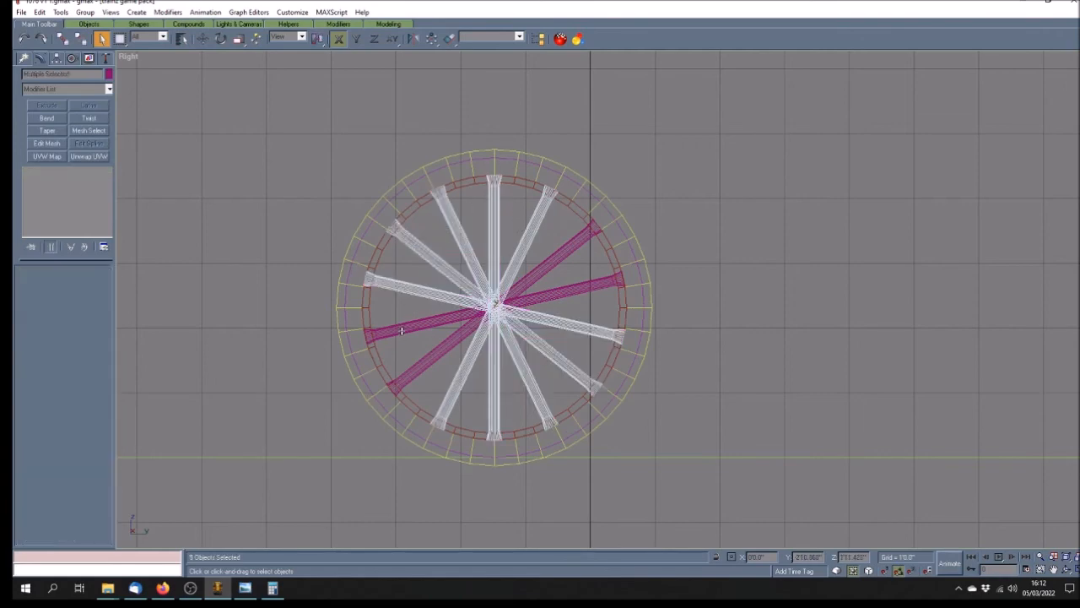
ctrl+click(402, 331)
ctrl+click(421, 361)
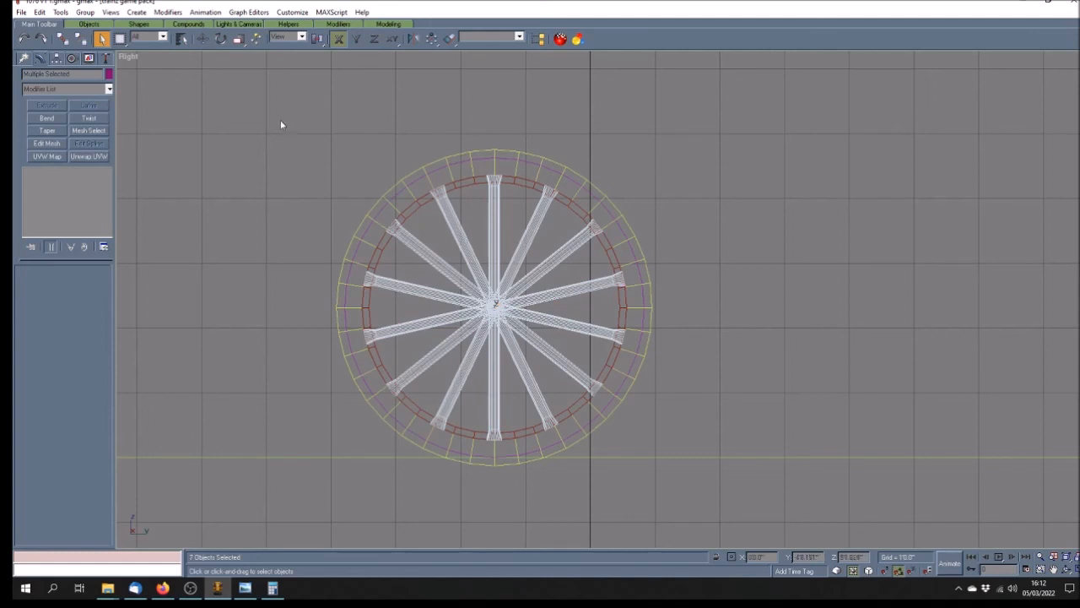
key(w)
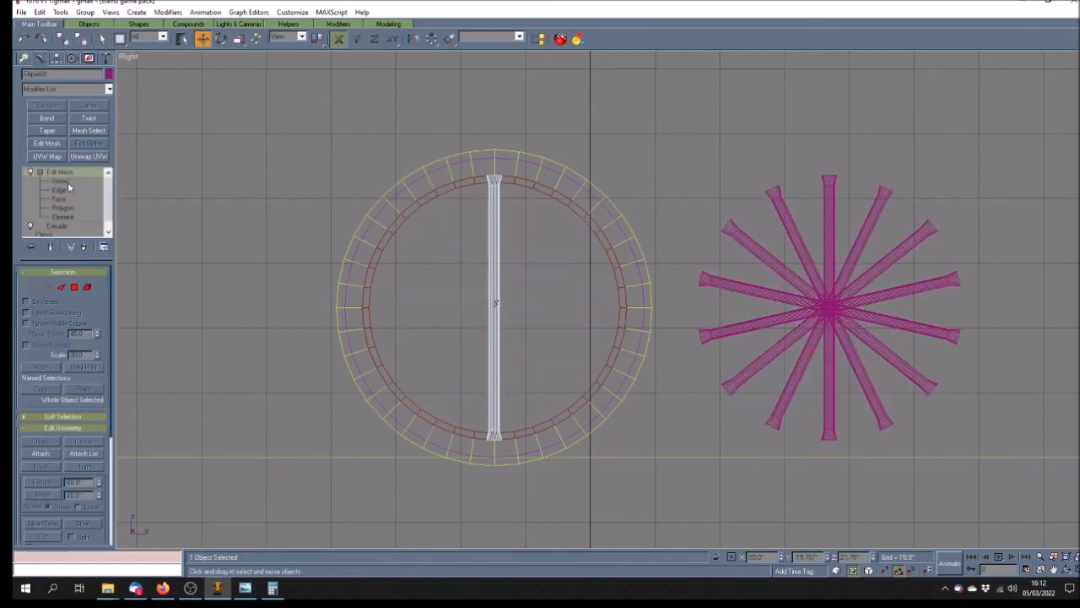
Step: Move the vertices of the vertical spoke's upper end down in Y to the inner edge of the dark red ring
click(61, 180)
drag(455, 139, 527, 207)
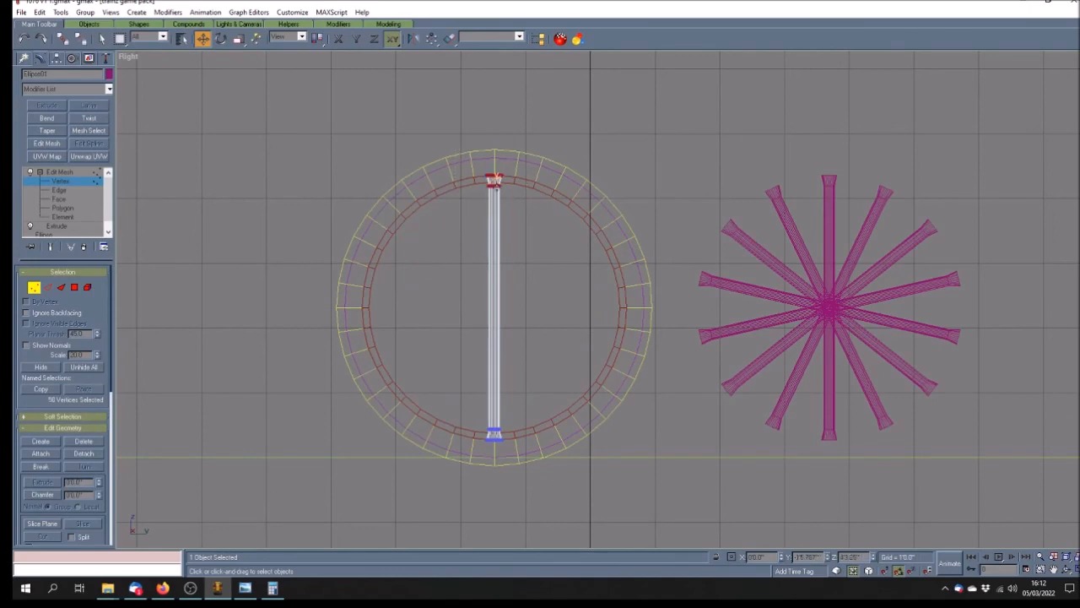
scroll(496, 179, up, 5)
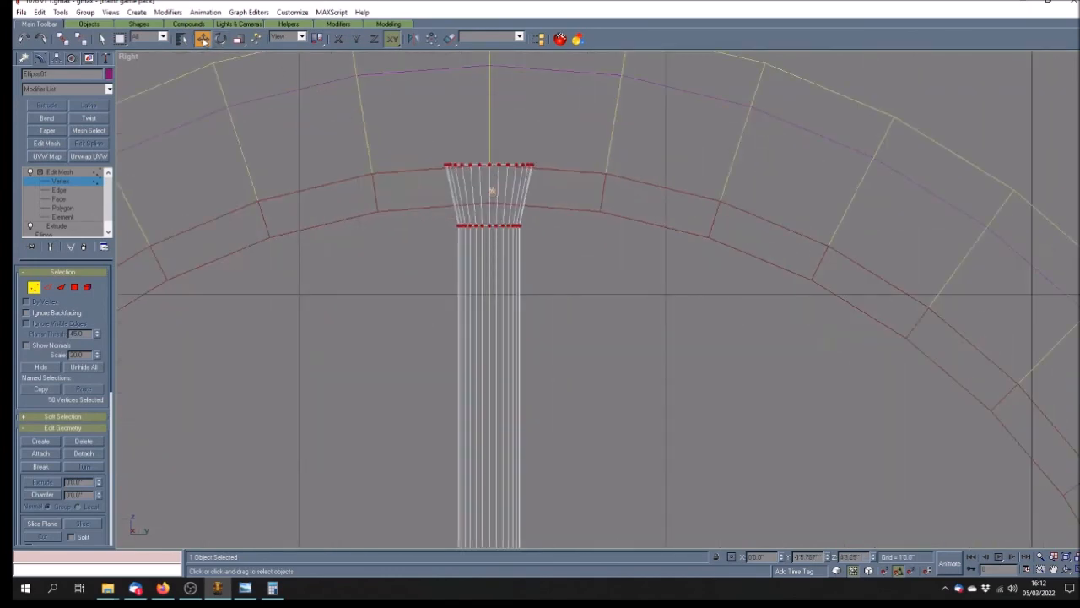
click(356, 38)
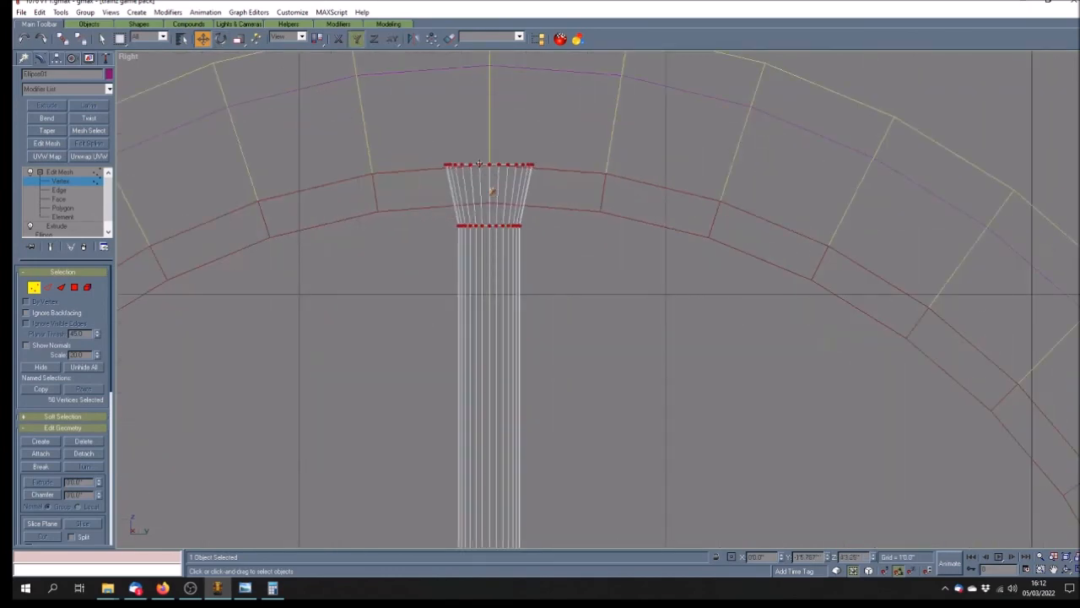
drag(479, 163, 475, 205)
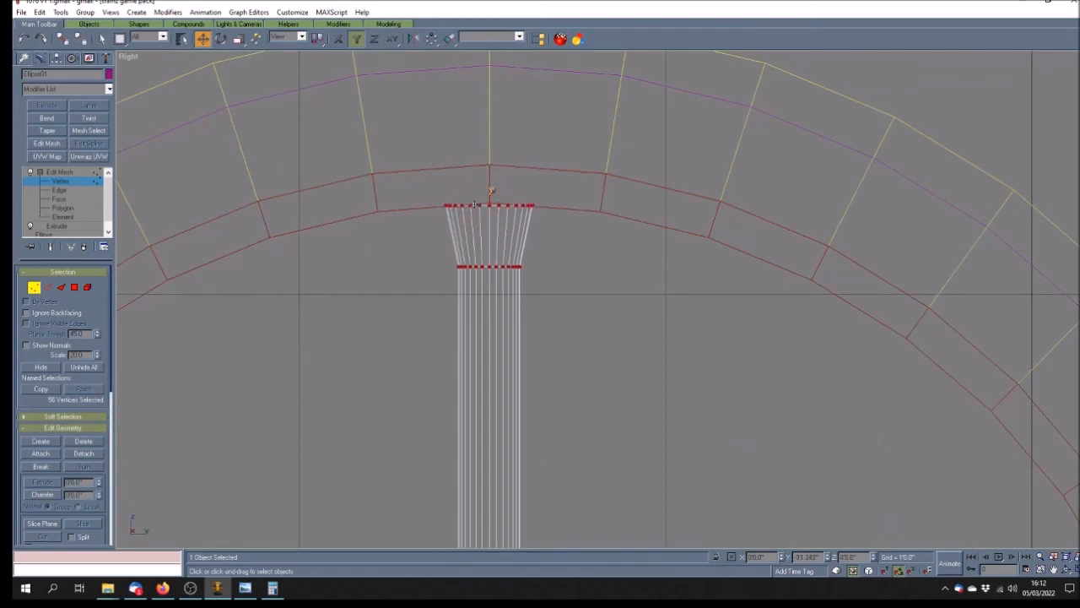
drag(474, 204, 470, 201)
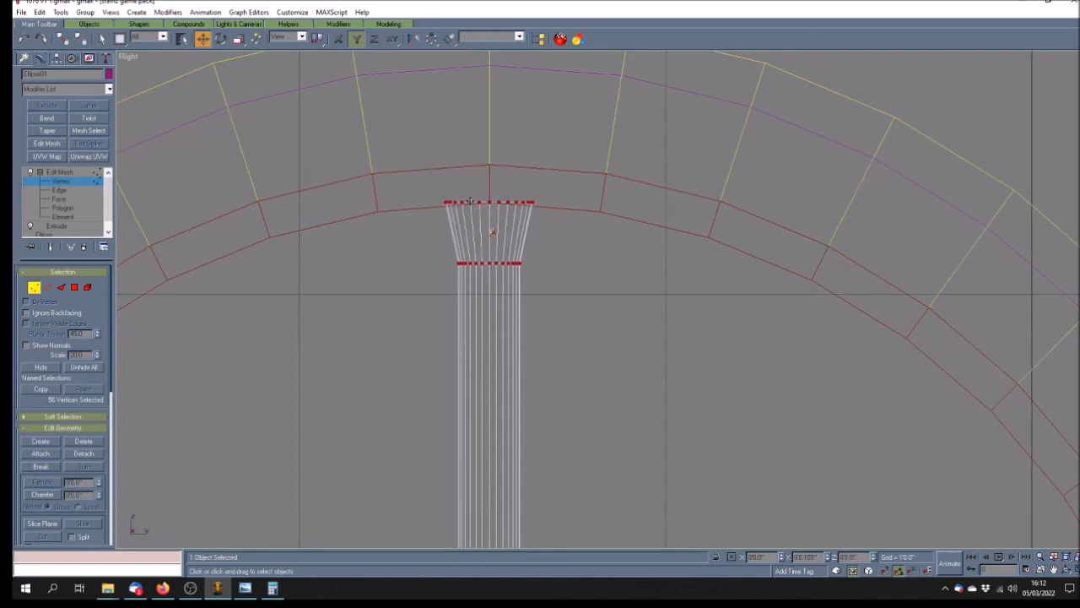
Step: Move the vertices of the vertical spoke's lower end up to the dark red ring's inner edge and finish vertex editing
scroll(470, 201, down, 5)
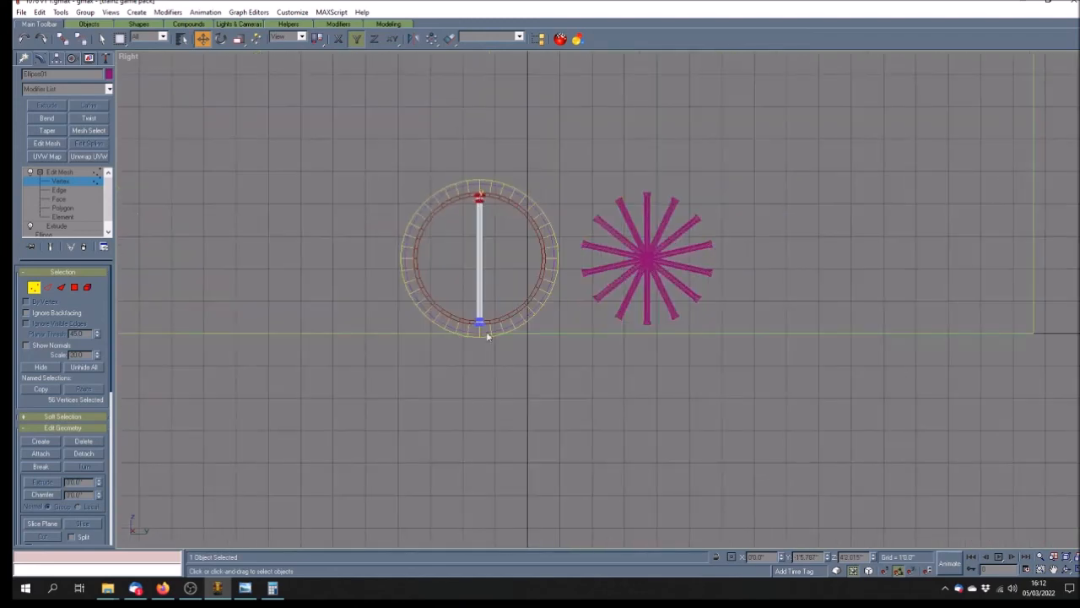
scroll(486, 331, up, 10)
drag(411, 275, 471, 332)
scroll(470, 332, up, 3)
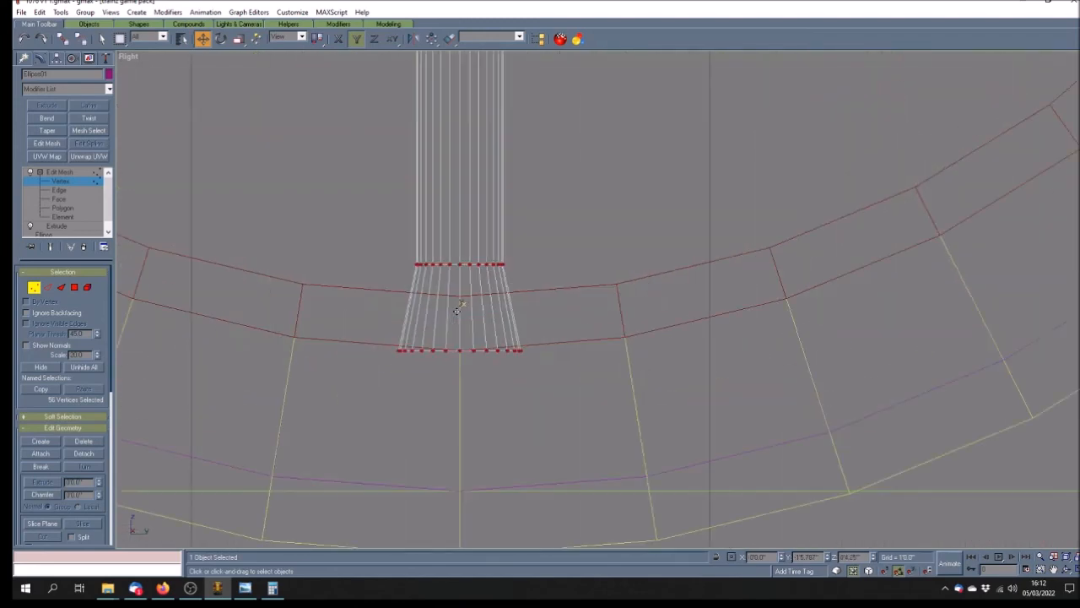
drag(460, 266, 459, 211)
click(482, 321)
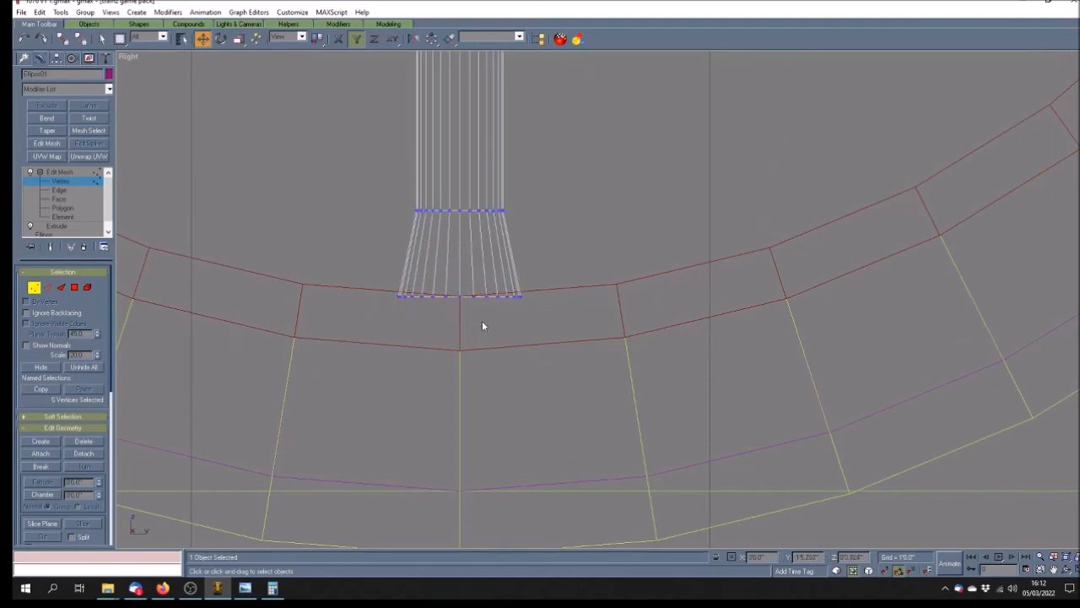
scroll(482, 322, down, 4)
scroll(504, 221, up, 1)
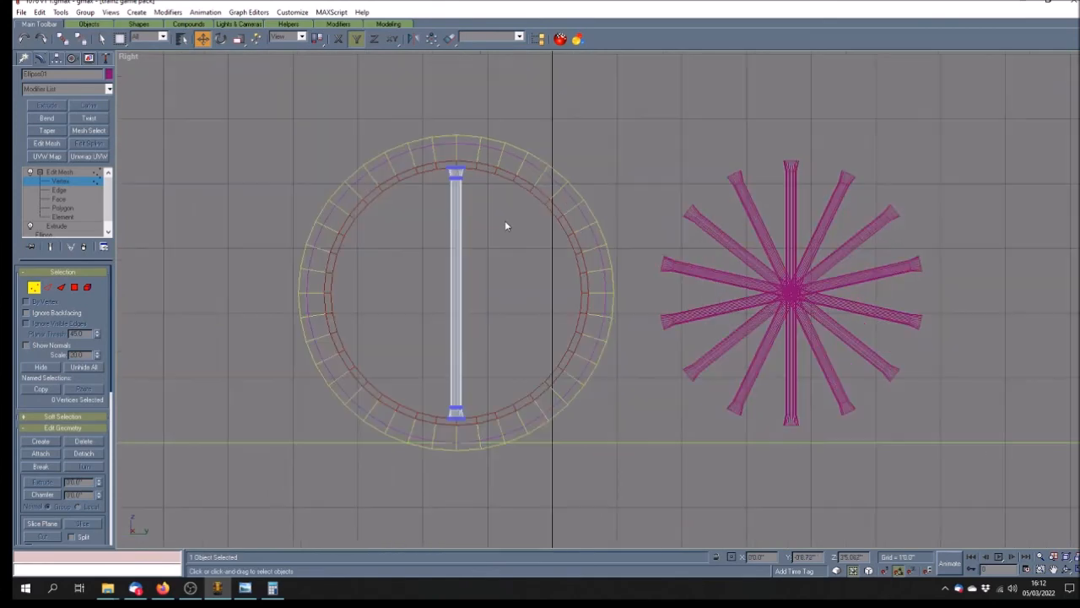
scroll(505, 221, up, 1)
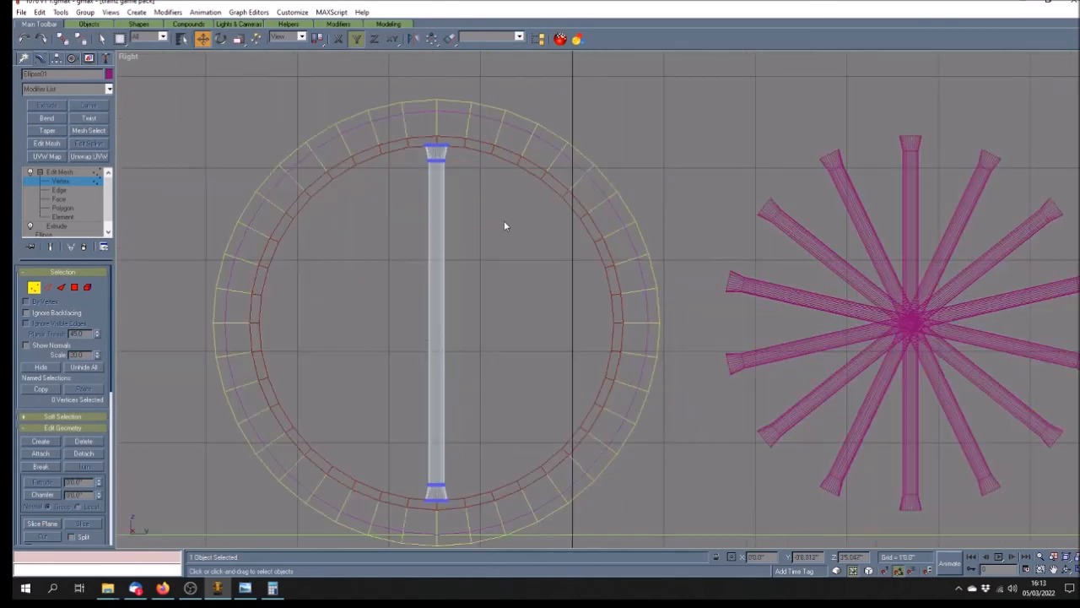
click(59, 172)
click(516, 279)
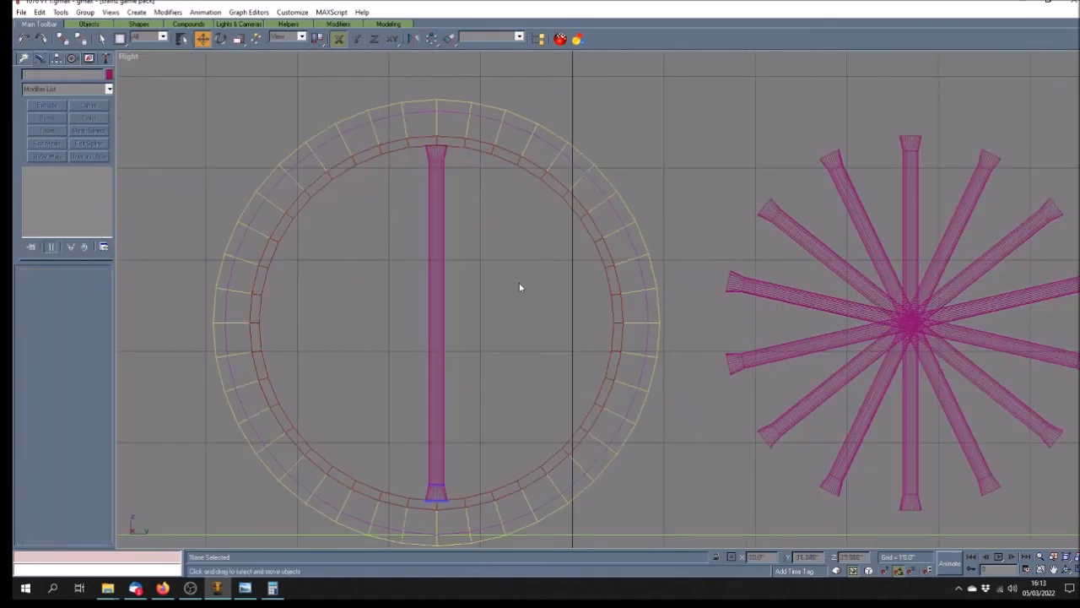
Step: Clone the shortened vertical spoke and rotate the clone to -25.71 degrees in X, matching the first reference spoke clockwise
click(440, 317)
click(39, 12)
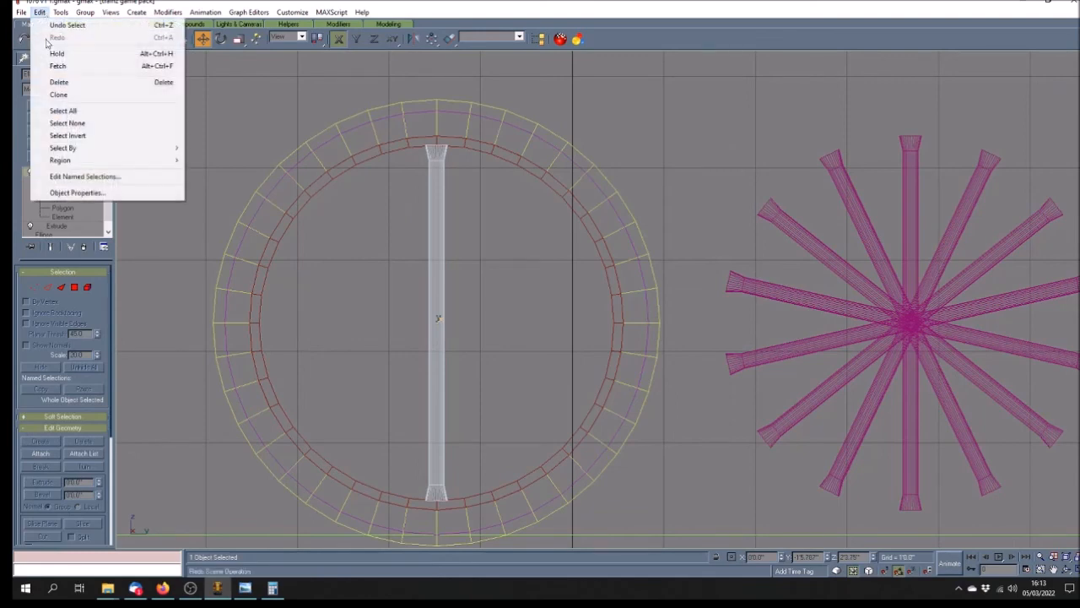
click(57, 93)
click(513, 327)
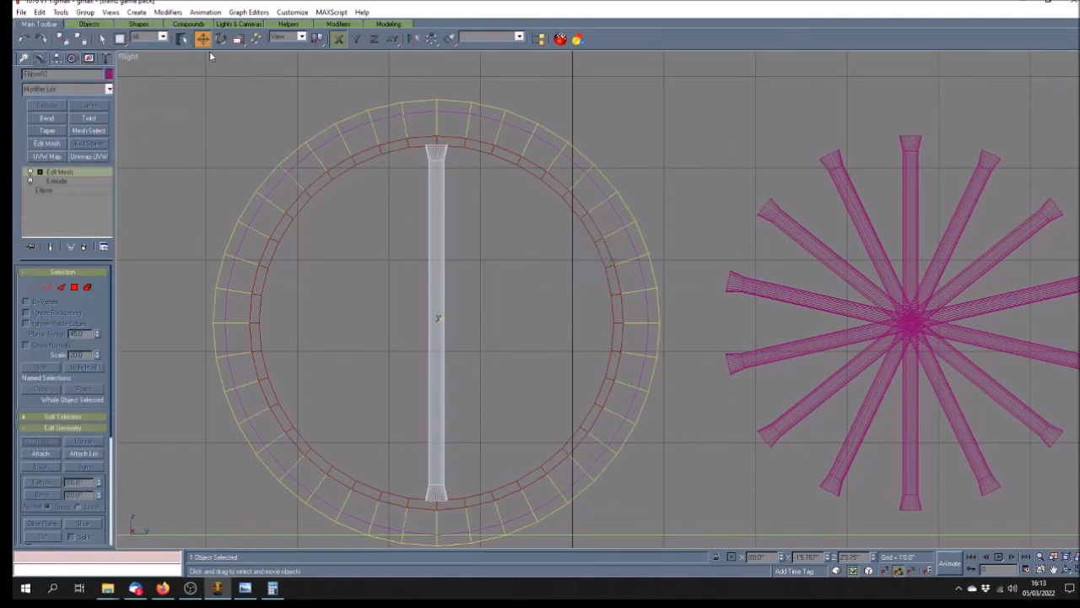
click(221, 38)
click(968, 199)
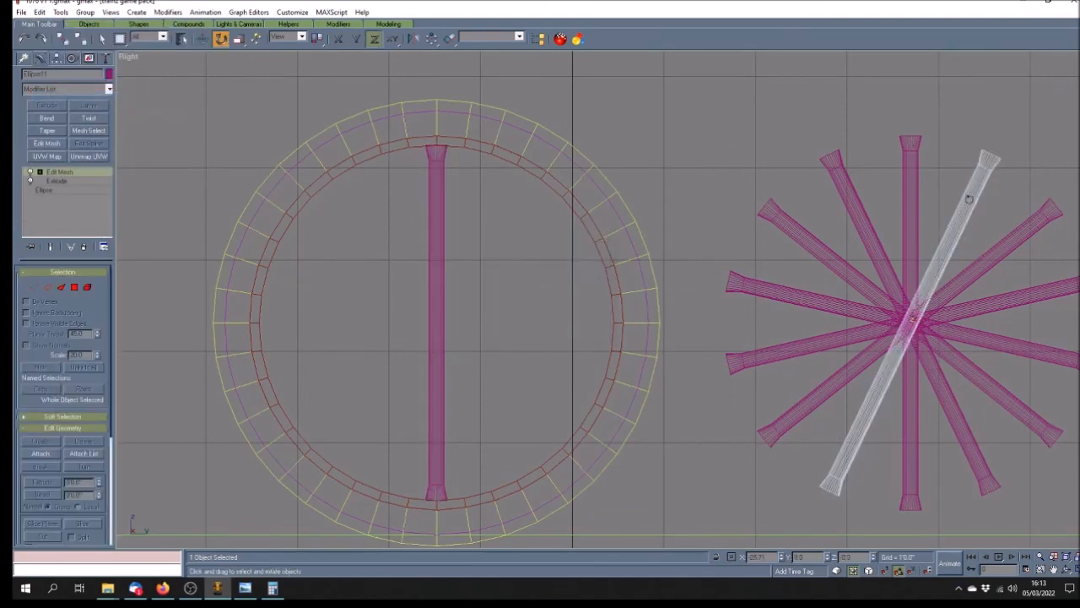
click(438, 260)
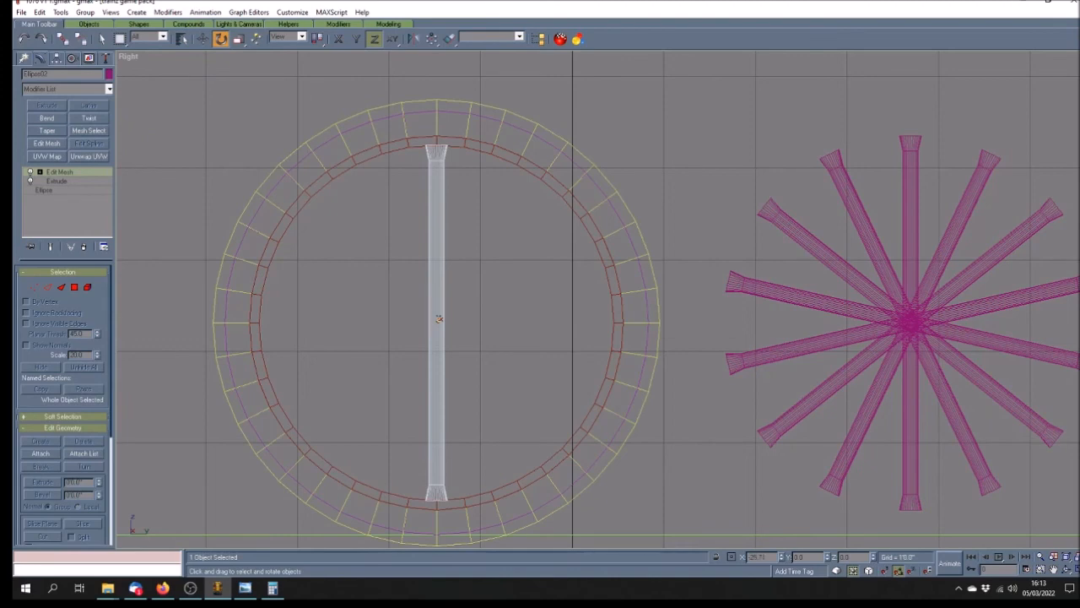
key(Return)
Step: Clone the vertical spoke again and rotate this clone to -51.42 degrees in X, matching the second reference spoke clockwise
click(1007, 241)
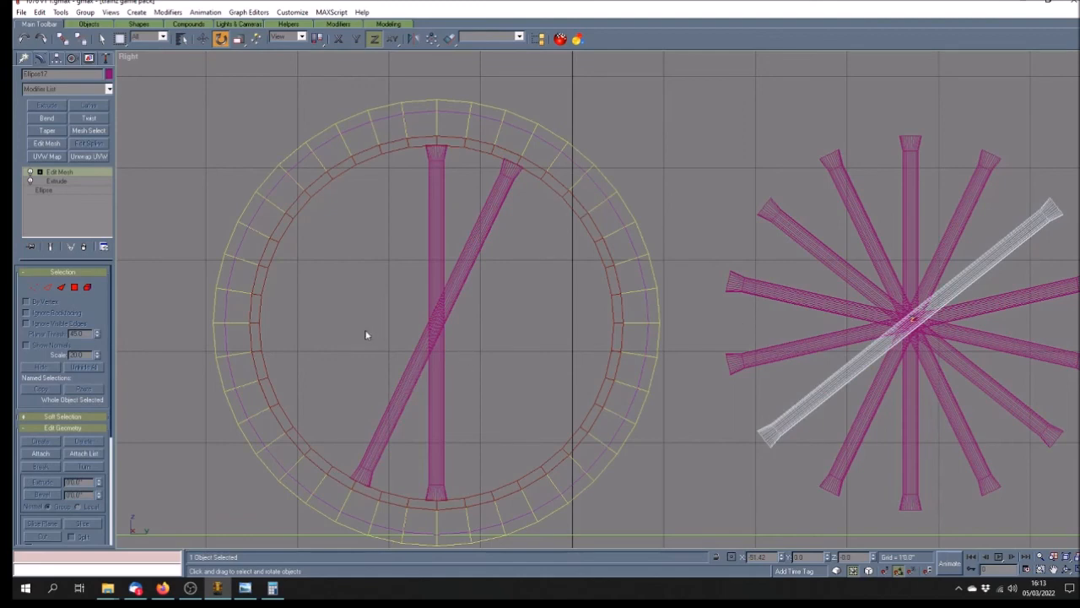
click(436, 255)
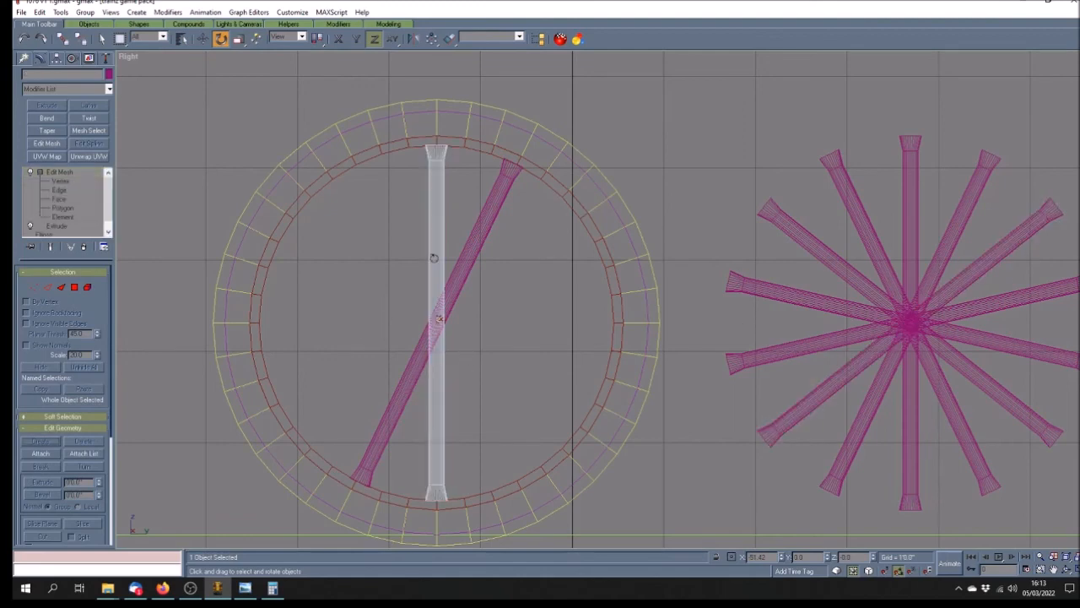
click(40, 12)
click(59, 94)
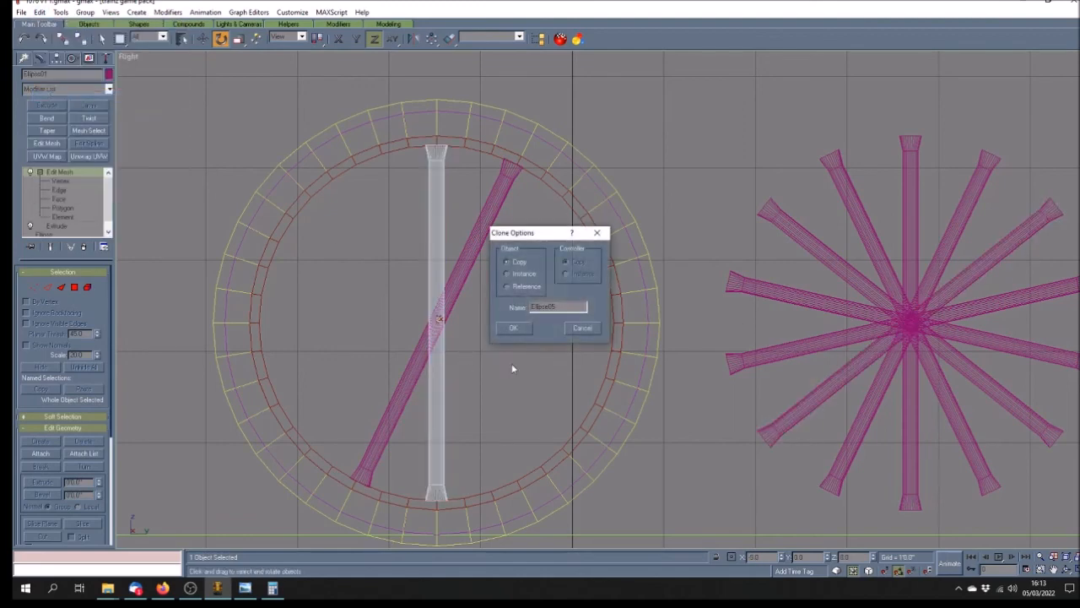
click(535, 330)
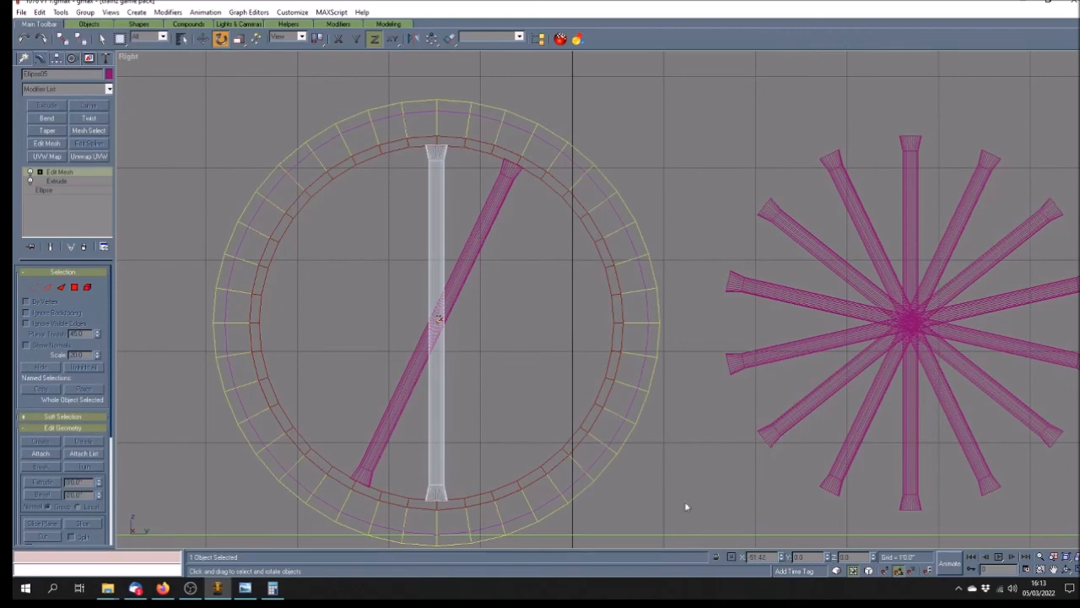
key(Return)
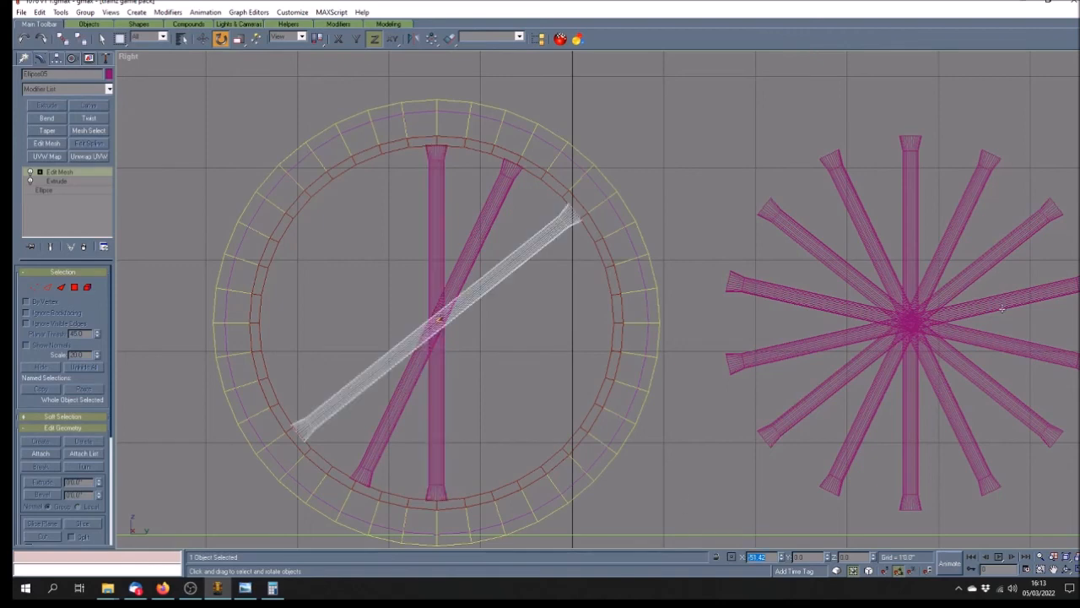
Step: Clone the vertical spoke and rotate this clone to -77.2 degrees in X, matching the third reference spoke clockwise
click(999, 304)
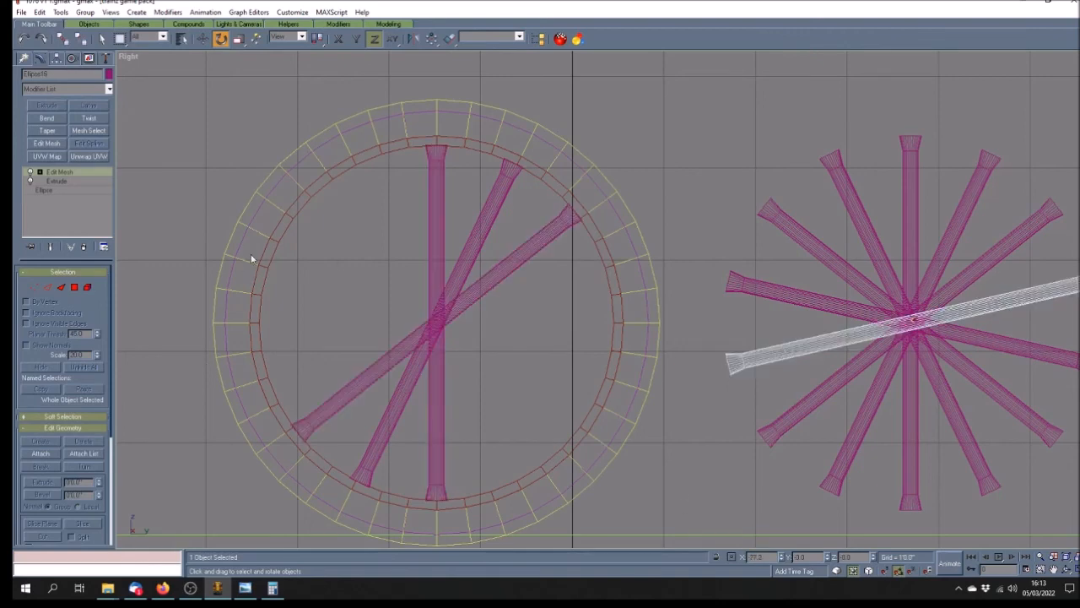
click(442, 239)
click(39, 12)
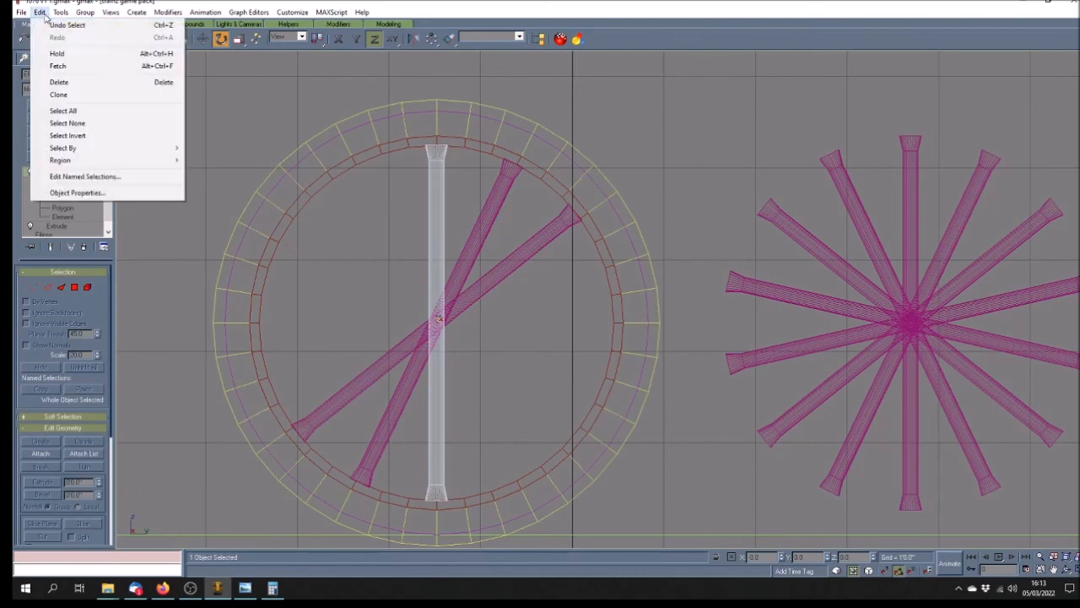
click(61, 96)
click(518, 327)
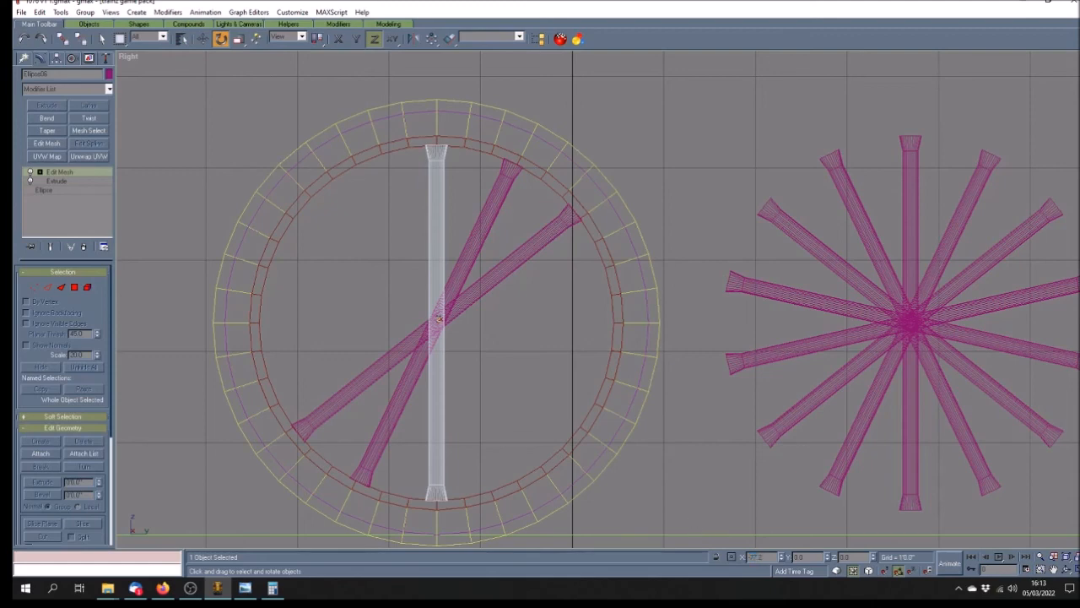
key(Return)
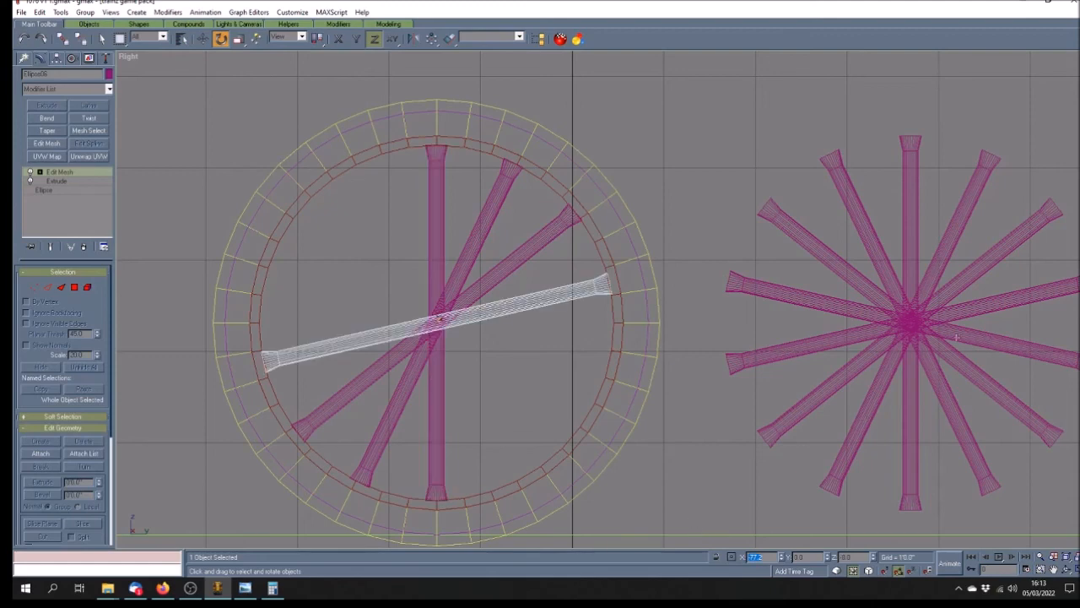
Step: Clone the vertical spoke and rotate this clone to 77.2 degrees in X, matching the fourth reference spoke clockwise
click(997, 343)
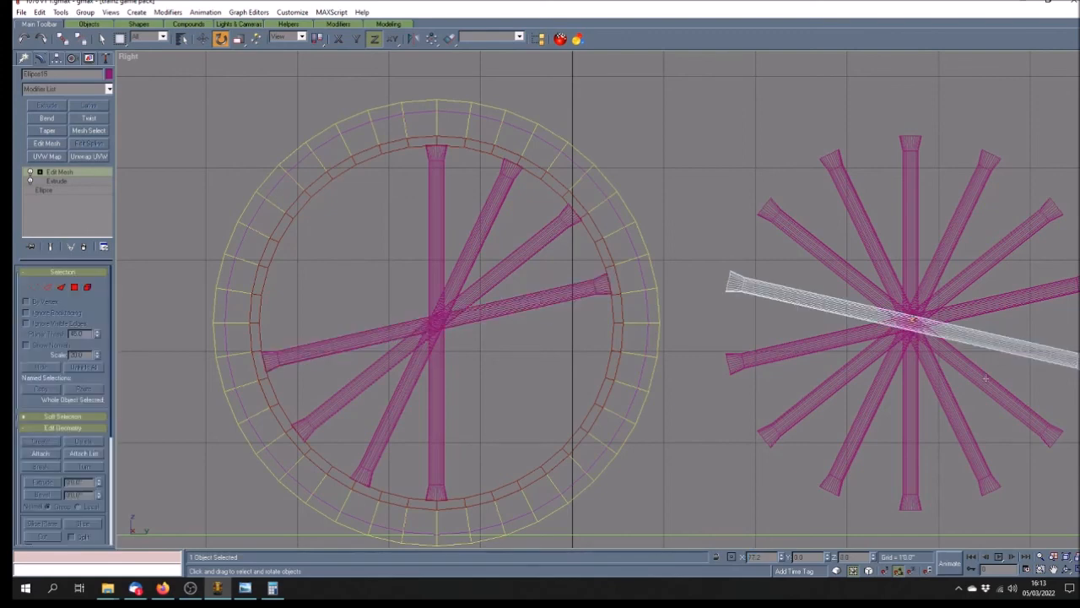
click(429, 226)
click(434, 226)
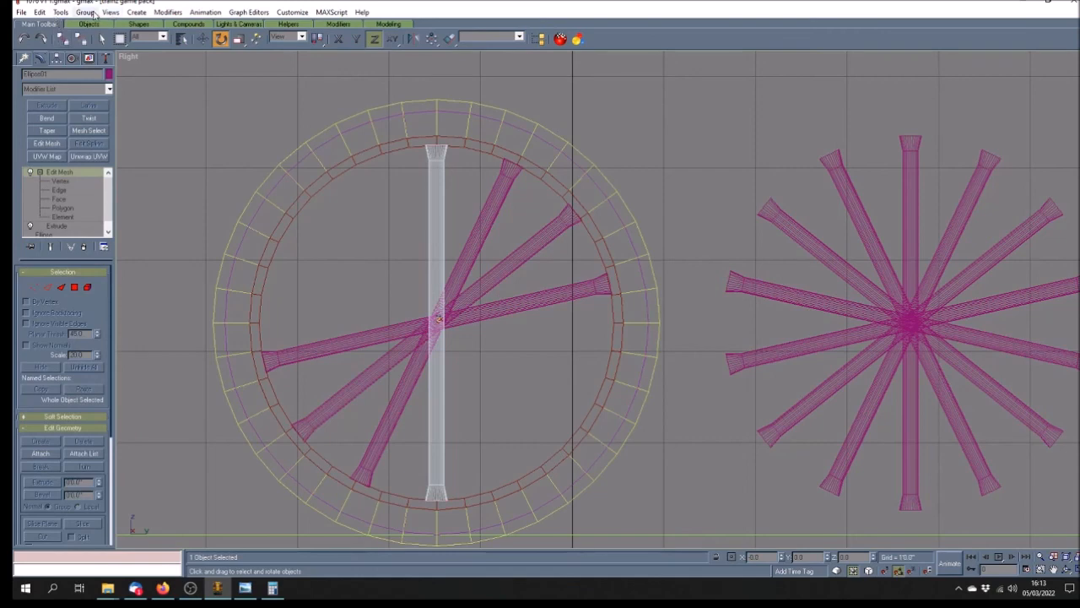
click(39, 11)
click(51, 91)
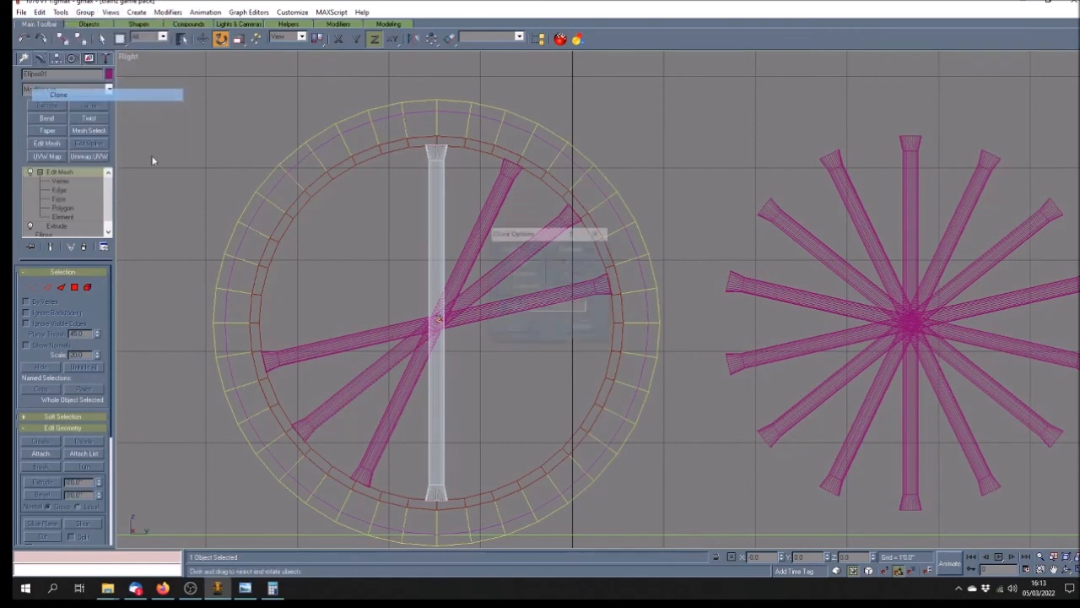
click(513, 328)
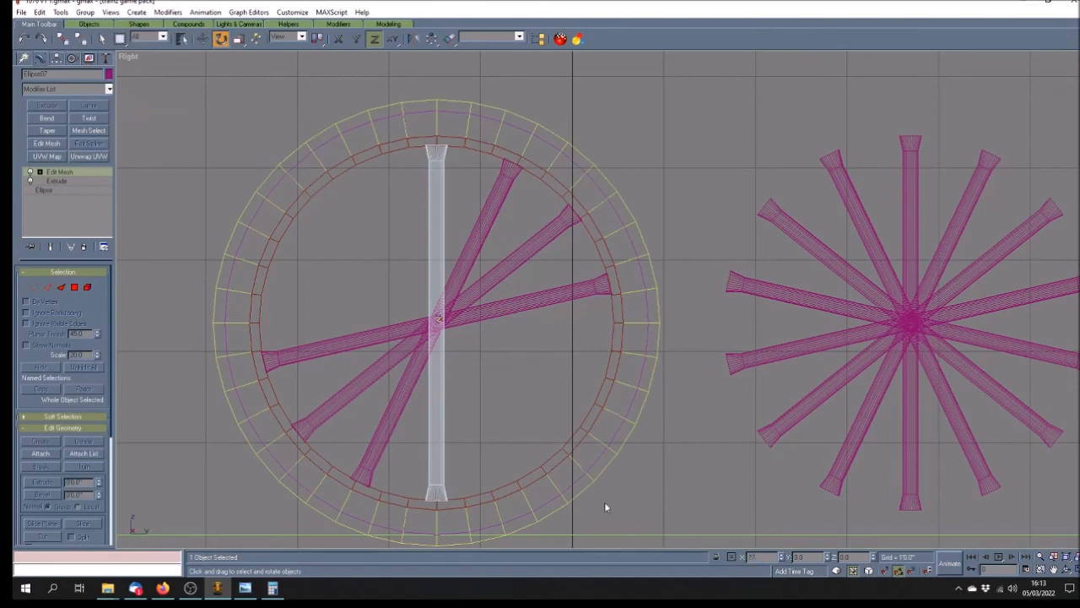
key(Return)
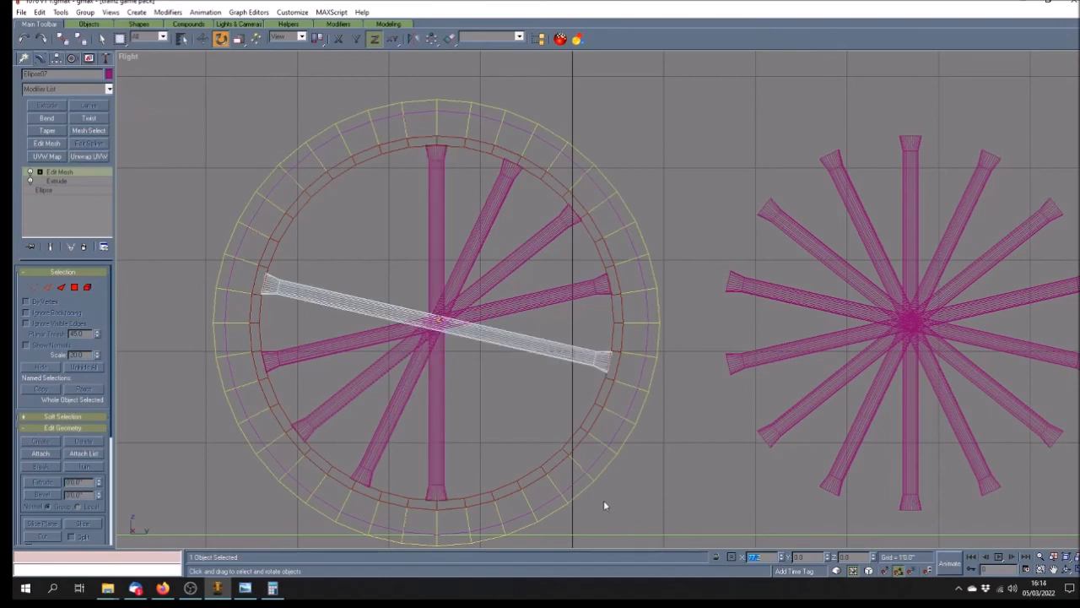
Step: Clone the vertical spoke again and rotate this clone to 51.42 degrees in X, matching the fifth reference spoke clockwise
click(1006, 391)
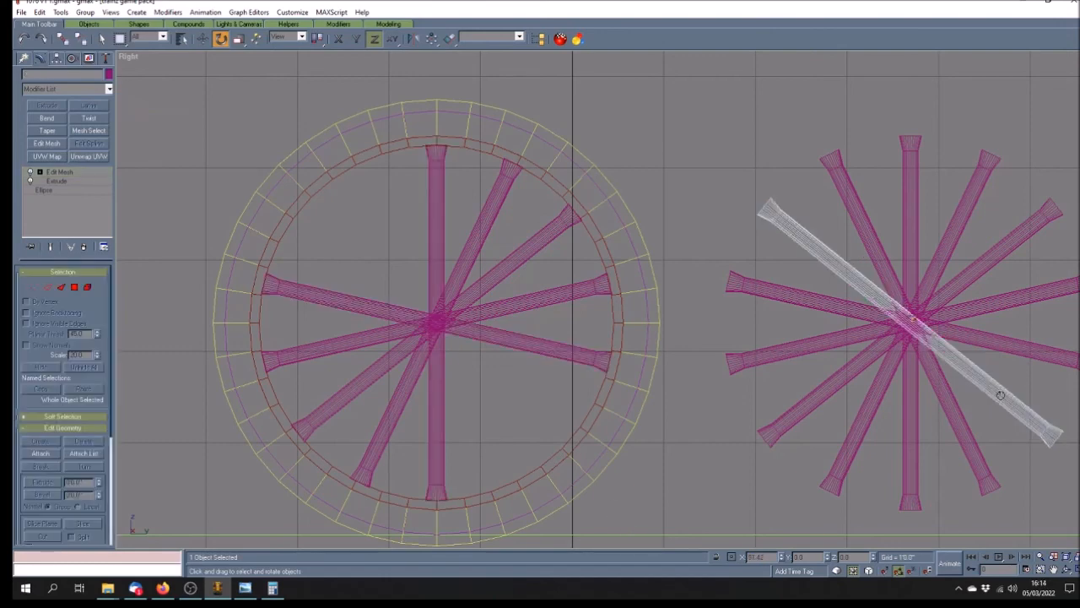
click(429, 223)
click(39, 12)
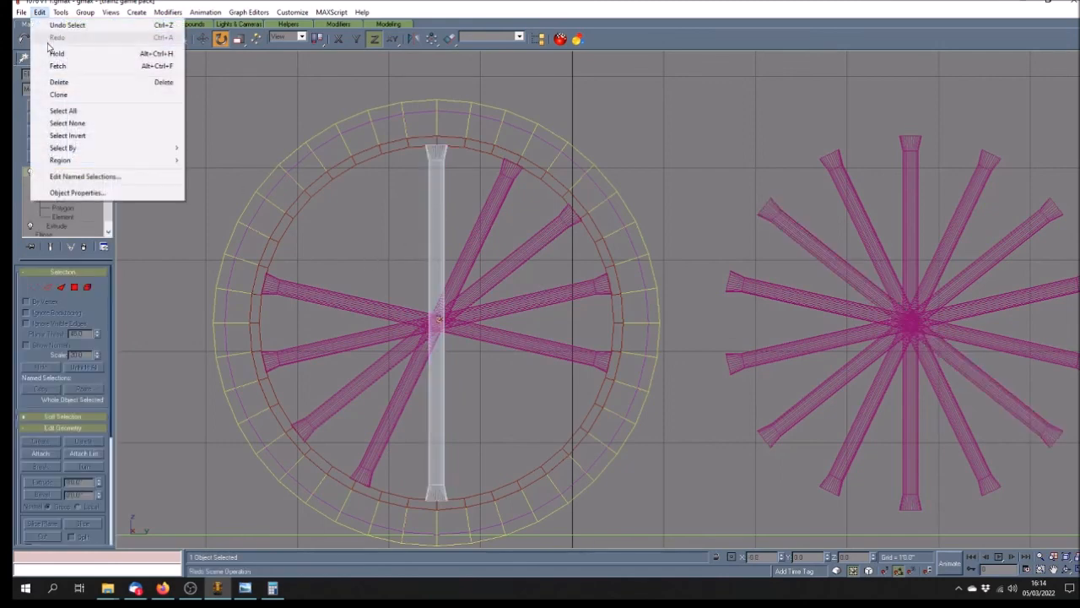
click(58, 94)
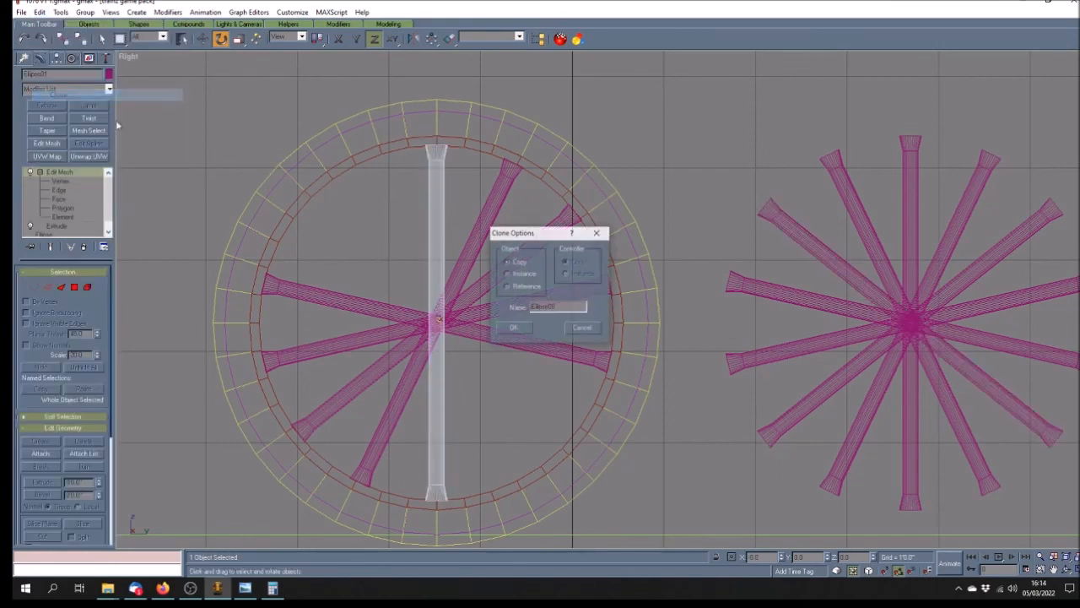
click(511, 331)
text(51.42)
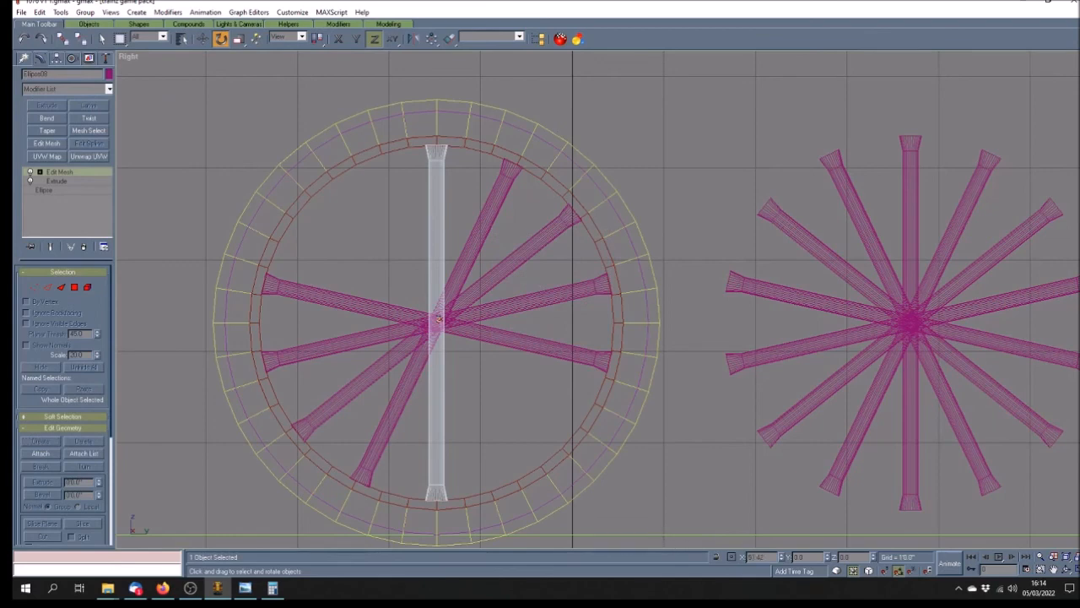
key(Return)
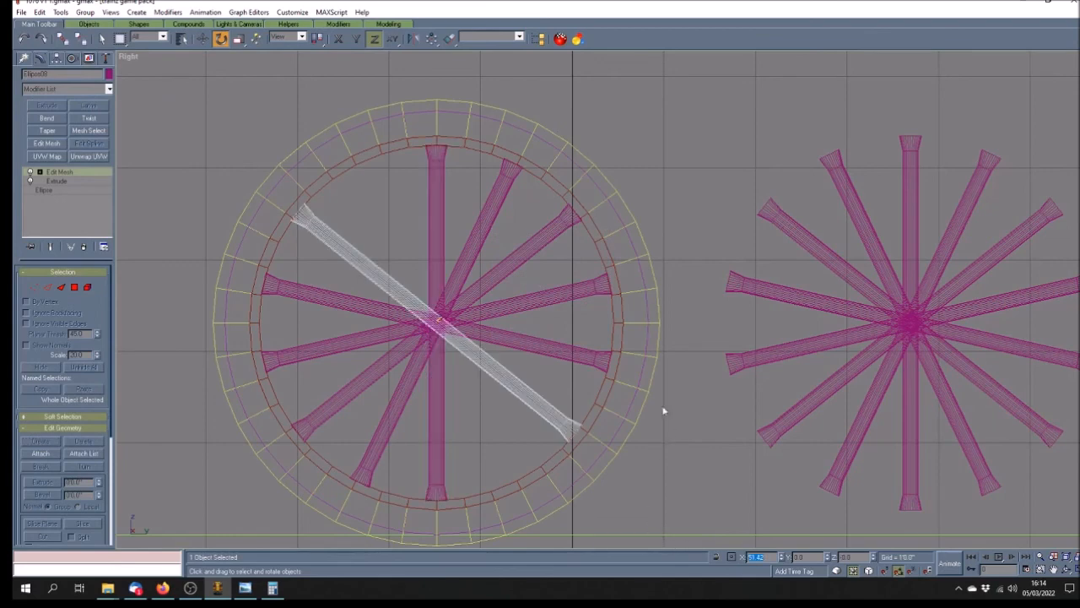
Step: Clone the vertical spoke and rotate this last clone to 25.71 degrees in X, matching the sixth reference spoke clockwise
click(842, 181)
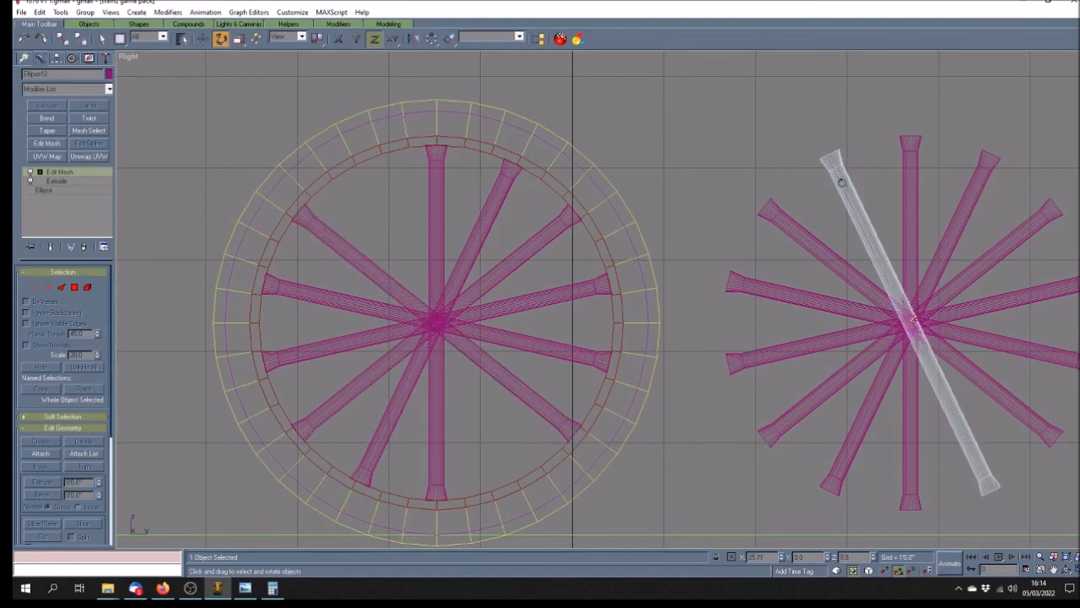
click(434, 184)
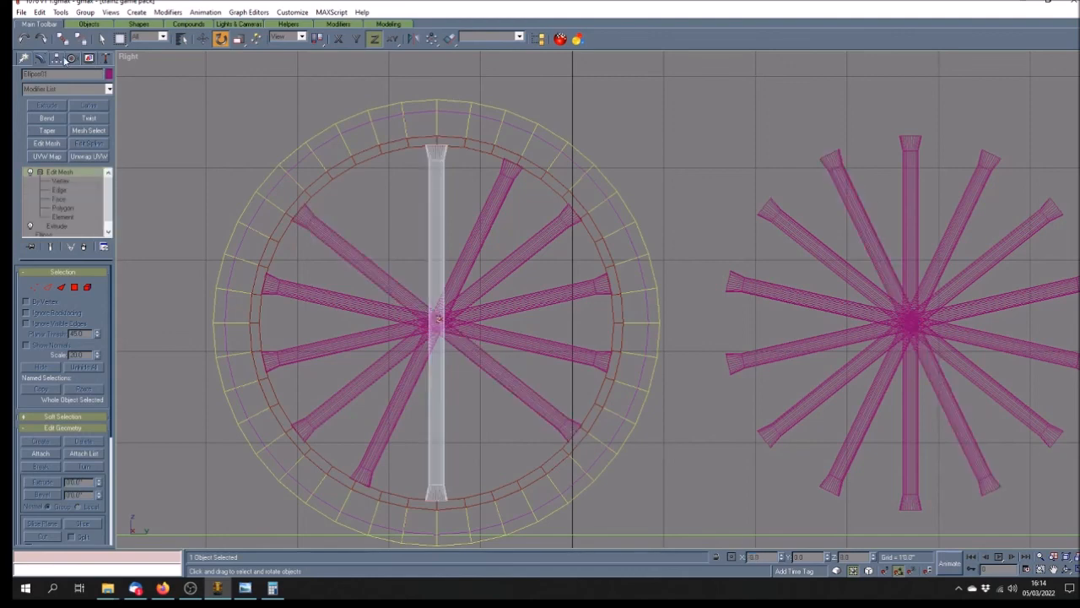
click(41, 12)
click(58, 93)
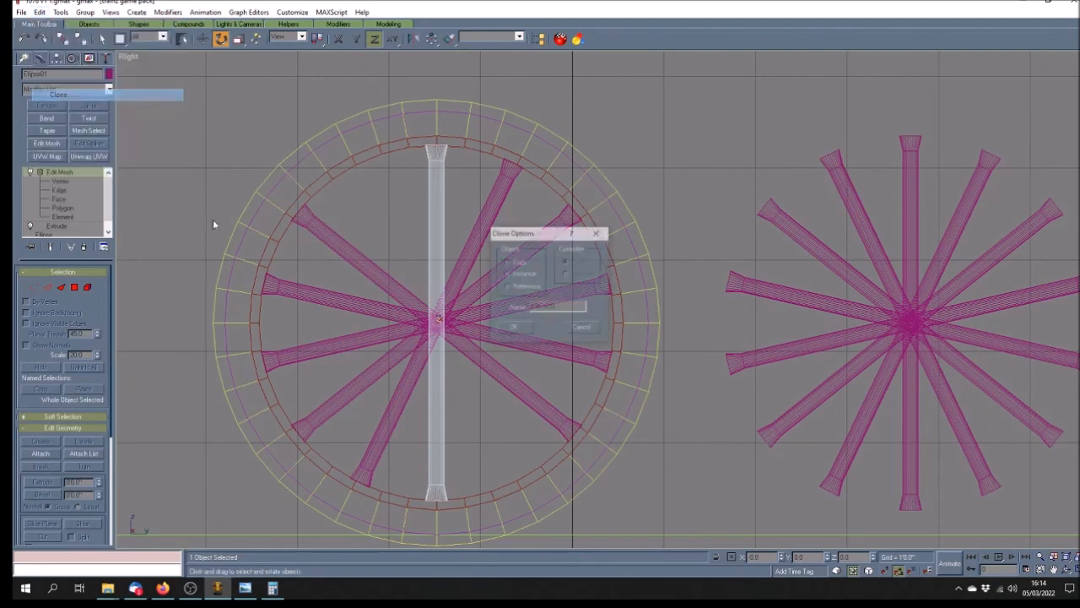
click(516, 328)
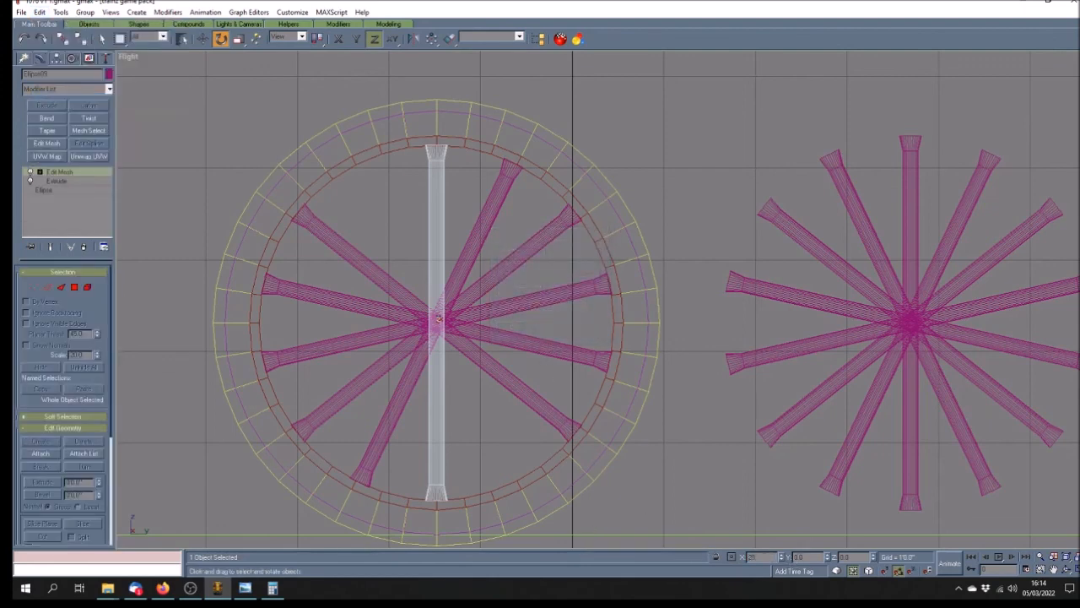
key(Return)
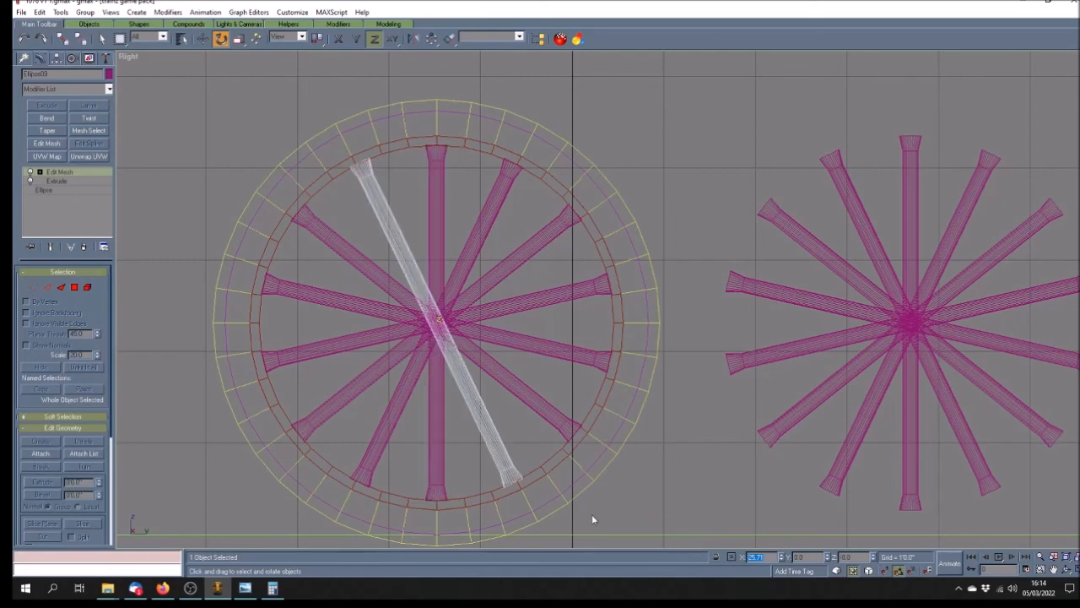
Step: Delete the whole set of reference spokes beside the wheel
click(565, 270)
click(101, 38)
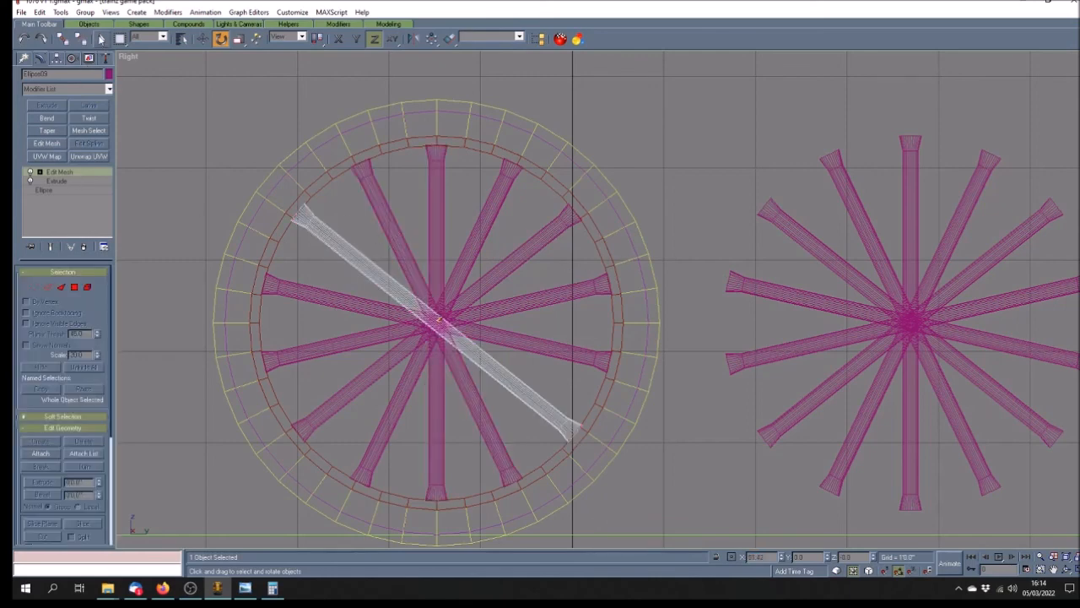
click(642, 237)
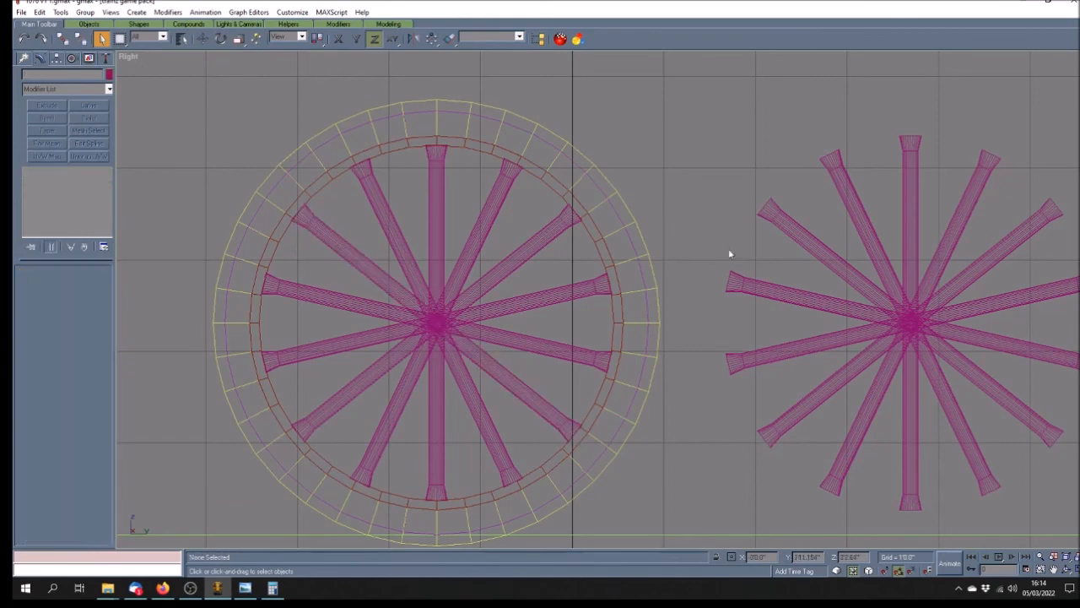
scroll(664, 244, down, 3)
drag(693, 154, 890, 391)
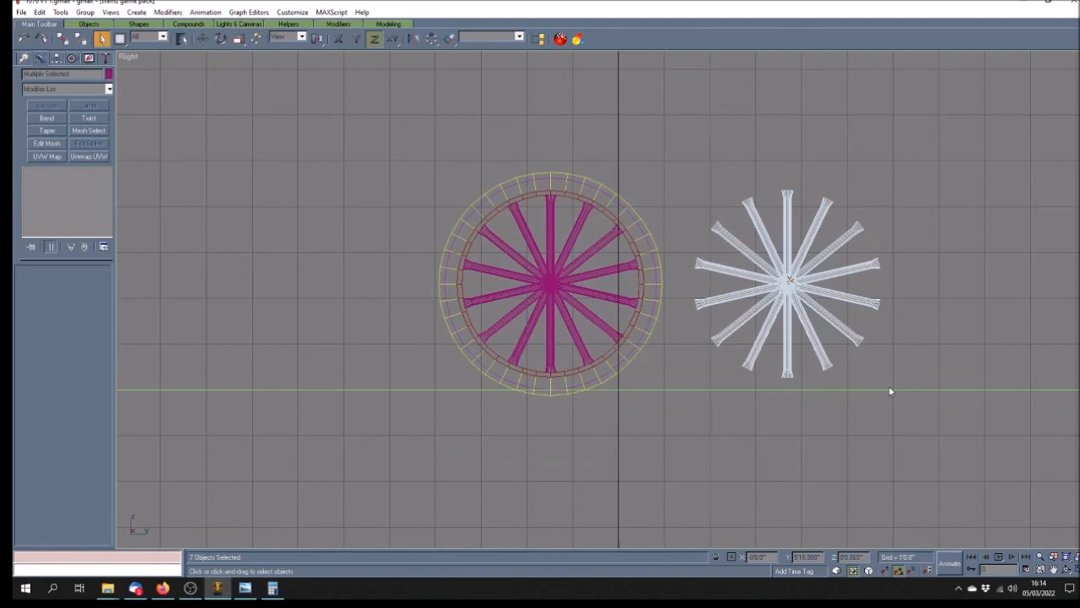
key(Delete)
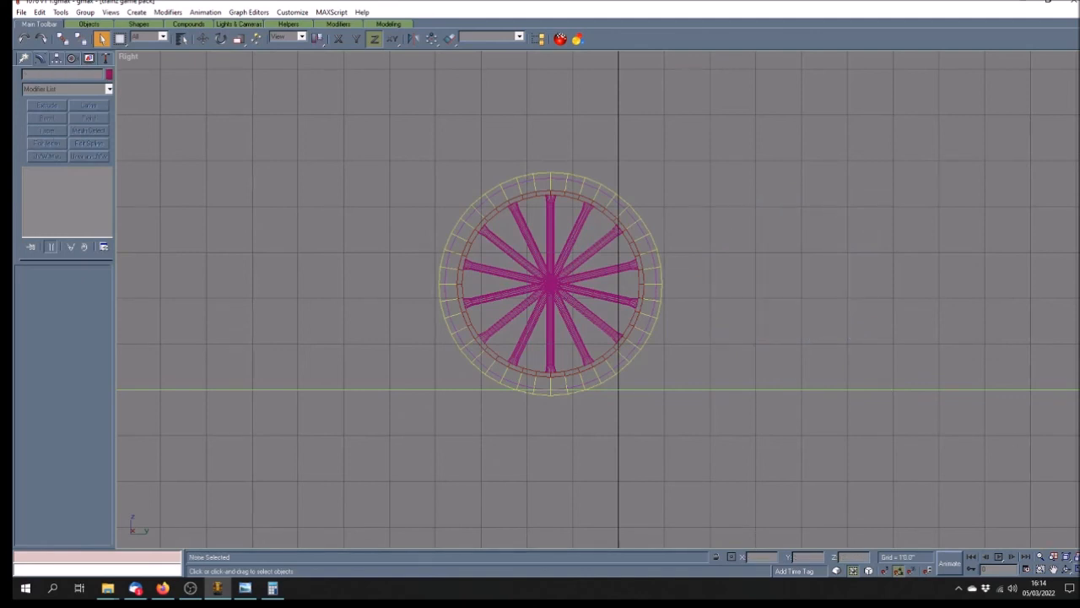
Step: Examine the assembled wheel up close in an enlarged Perspective view, checking how the spokes meet the dark red ring
click(1068, 569)
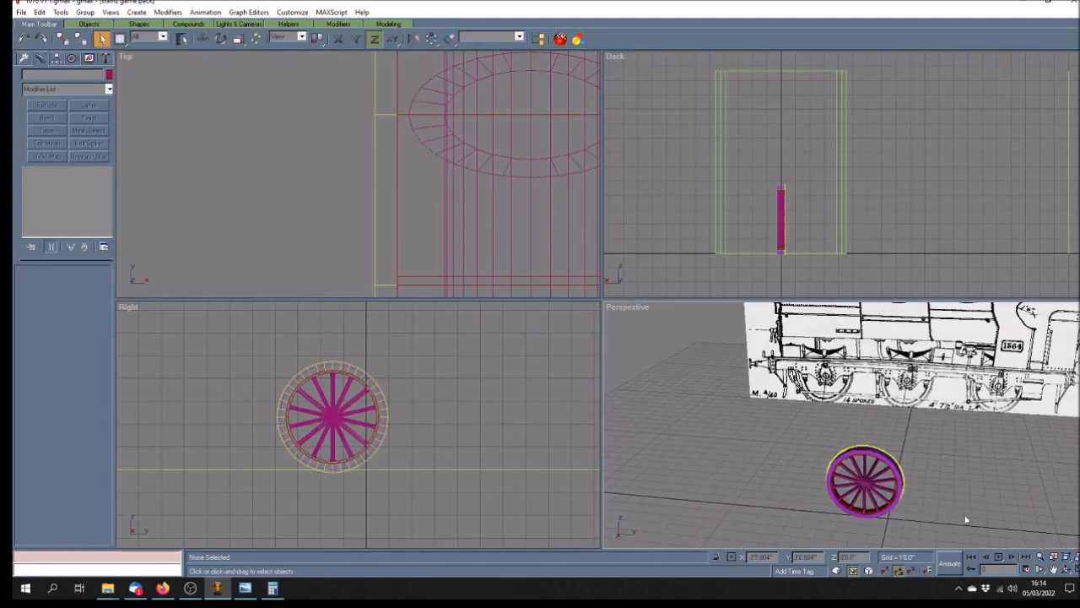
click(1053, 568)
drag(939, 527, 891, 513)
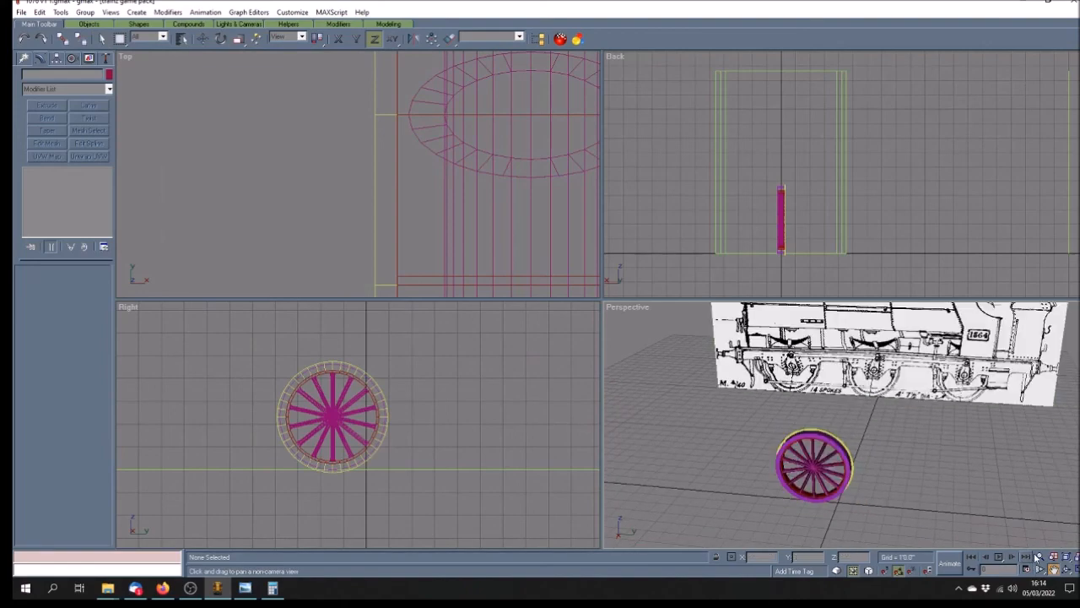
click(1068, 569)
drag(494, 346, 472, 309)
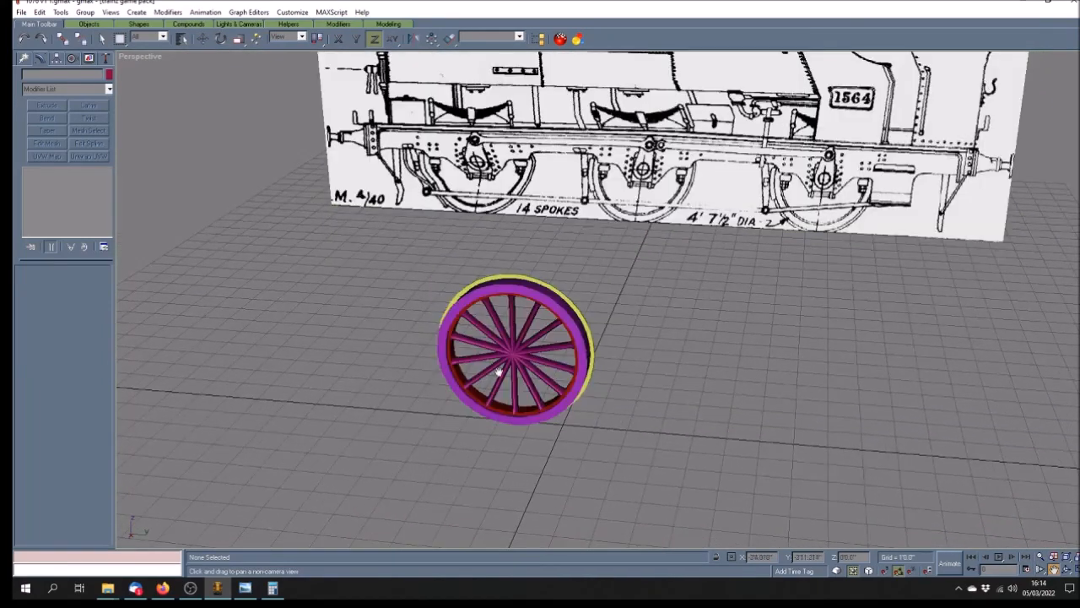
scroll(530, 409, up, 2)
scroll(531, 409, up, 2)
drag(421, 411, 454, 321)
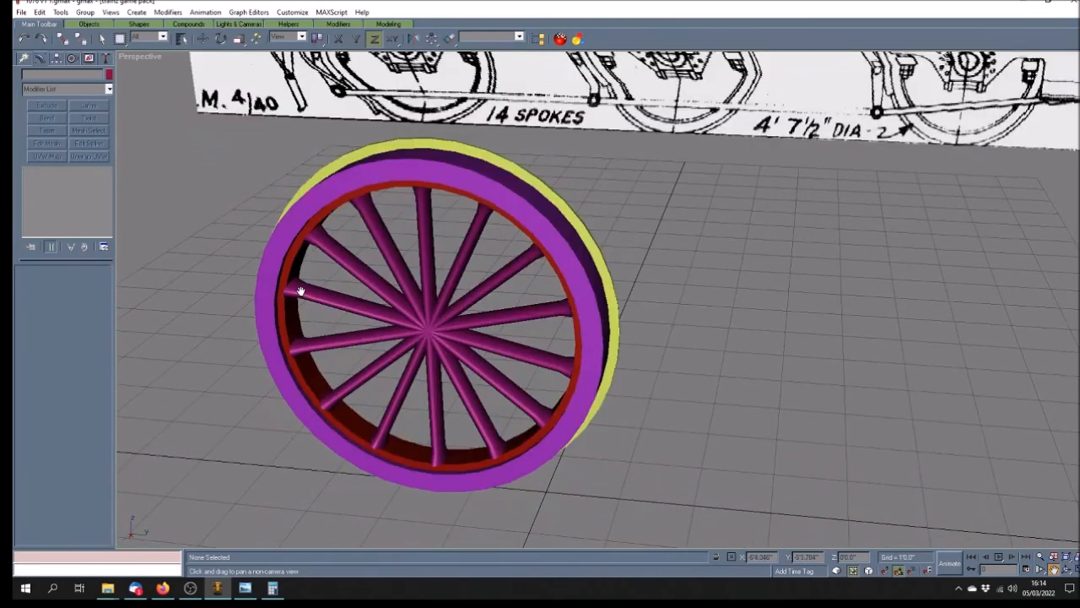
click(1068, 567)
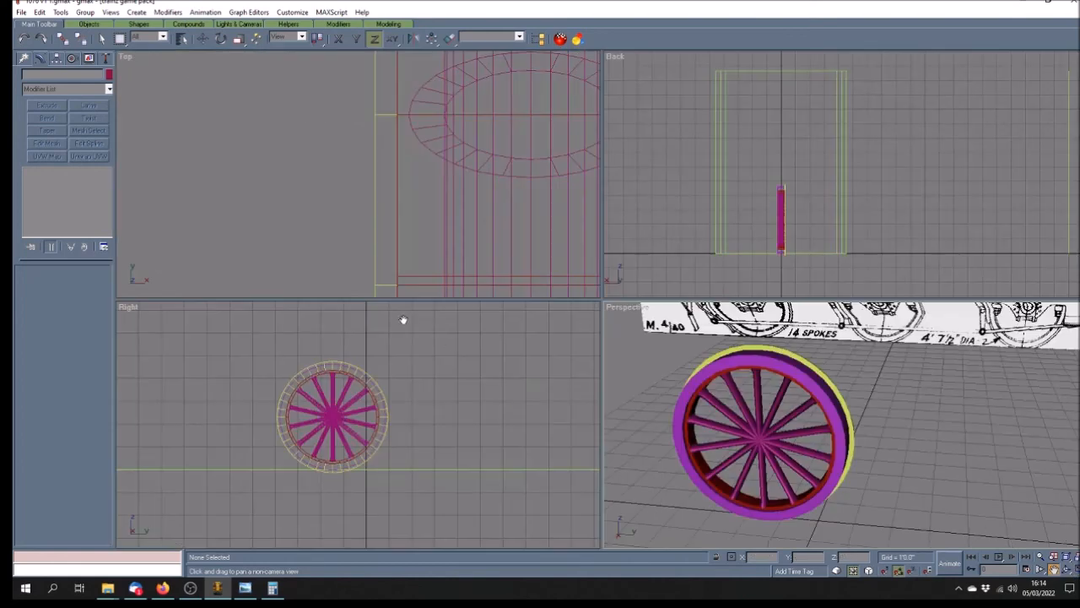
Step: Set the dark red inner ring's height to 5.5 inches
drag(498, 208, 278, 205)
scroll(351, 201, down, 5)
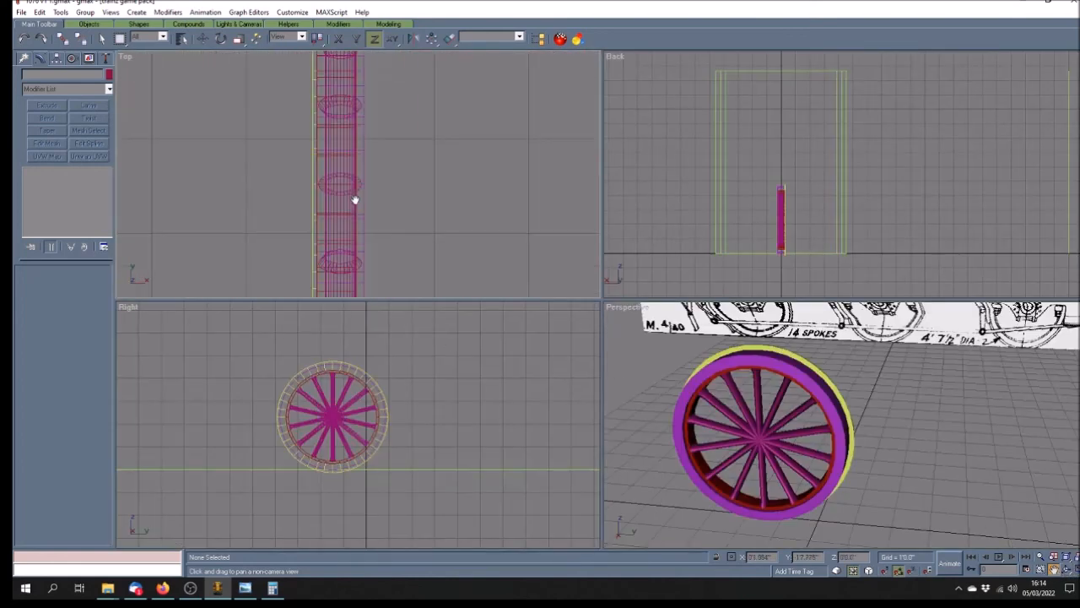
drag(347, 208, 370, 200)
click(102, 38)
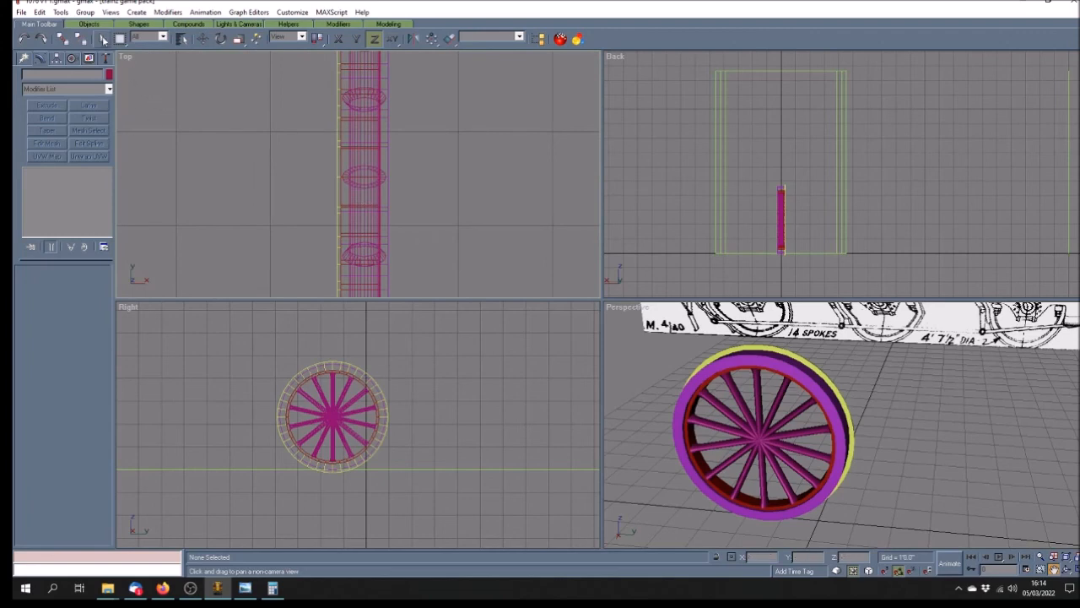
click(699, 461)
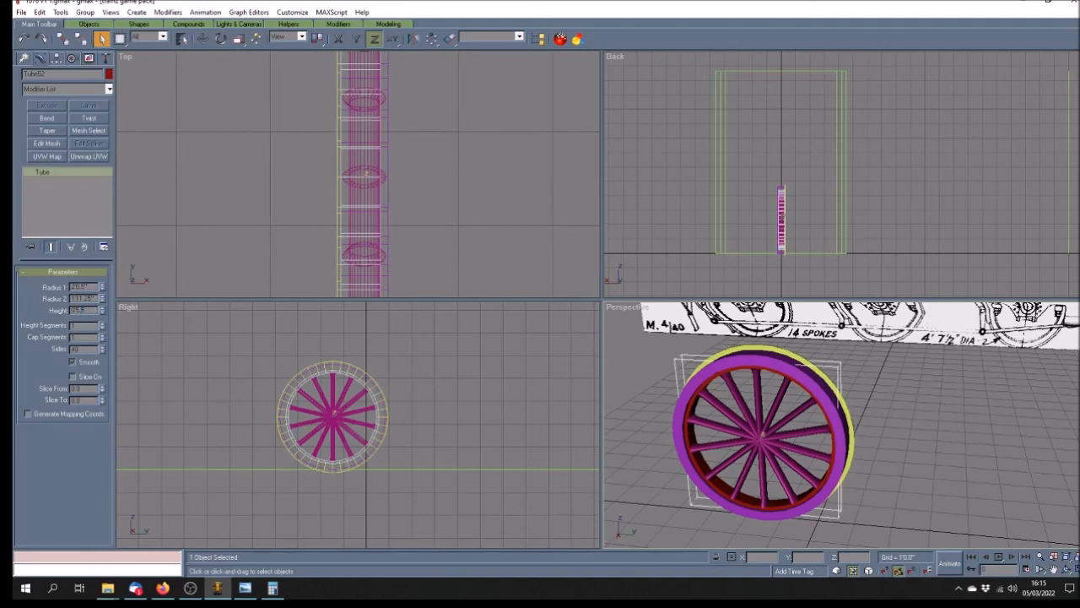
key(Return)
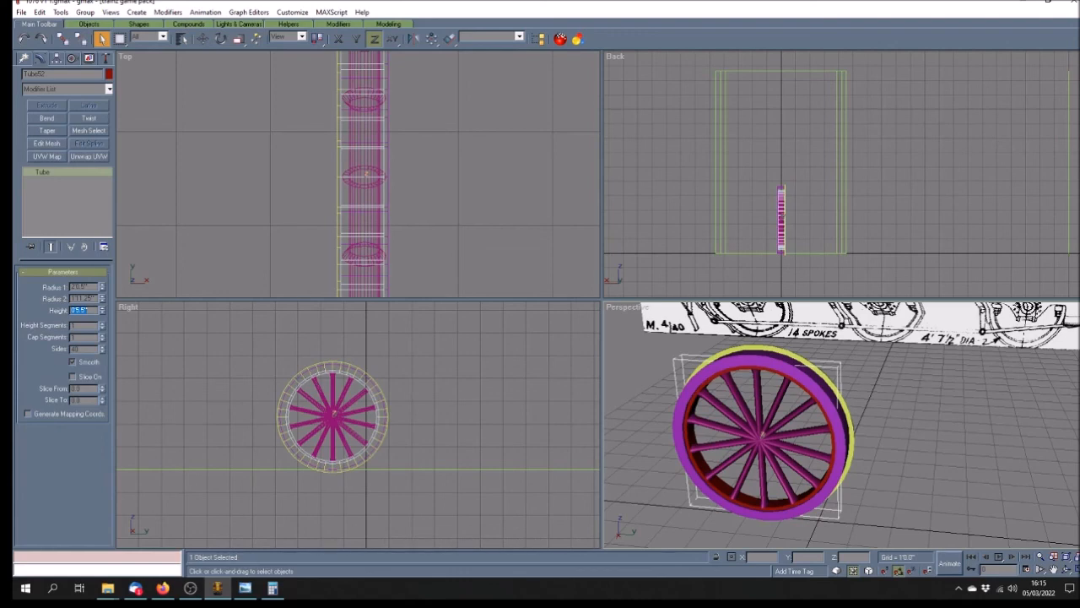
Step: Align the dark red ring with the purple outer tube in X position, center to center
click(54, 59)
click(63, 129)
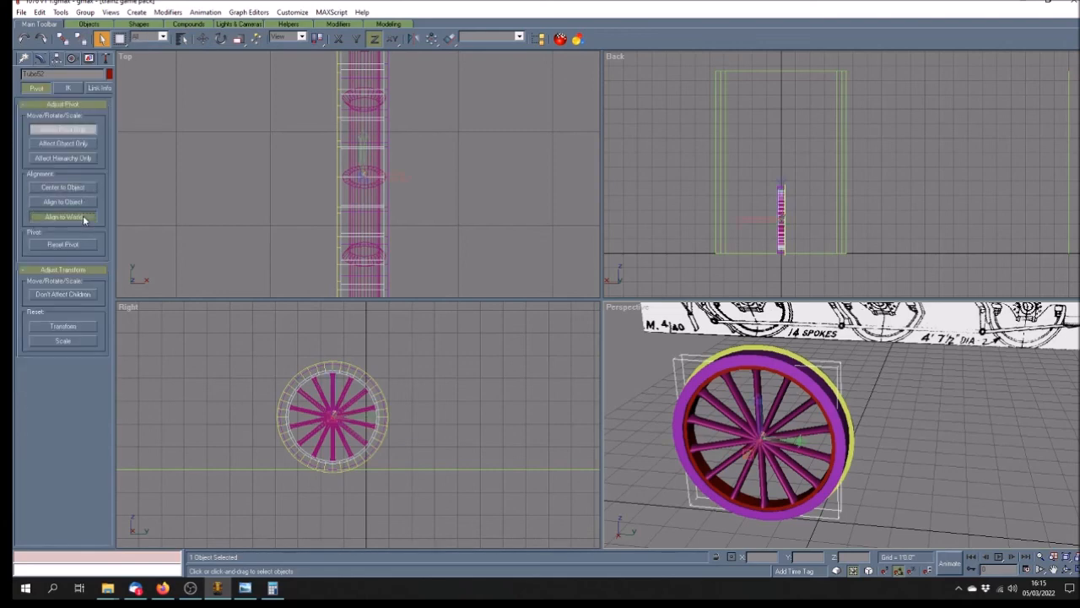
click(79, 132)
click(449, 39)
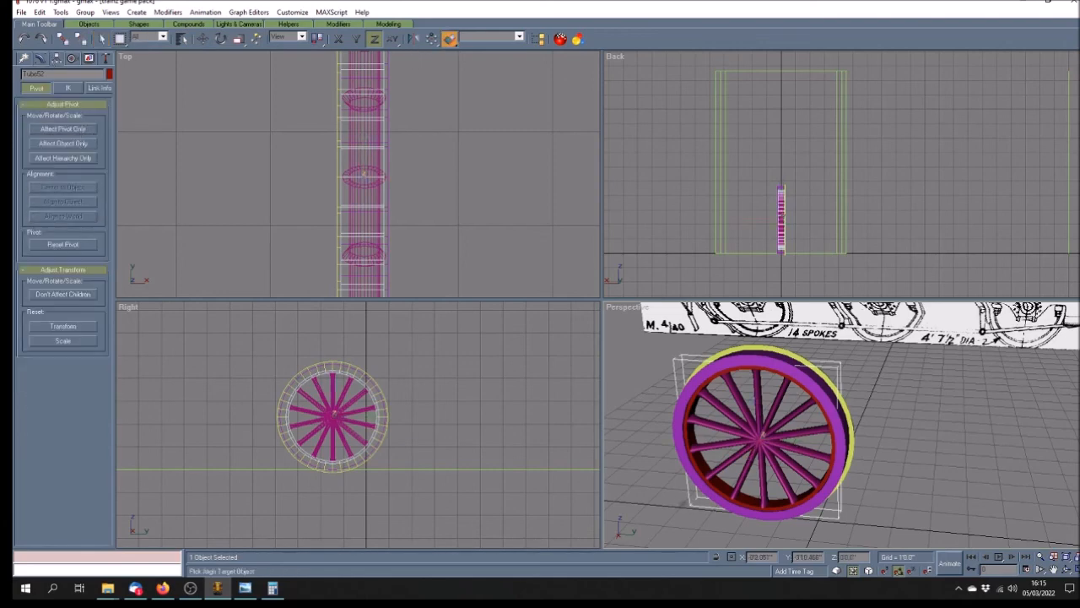
click(683, 449)
click(493, 229)
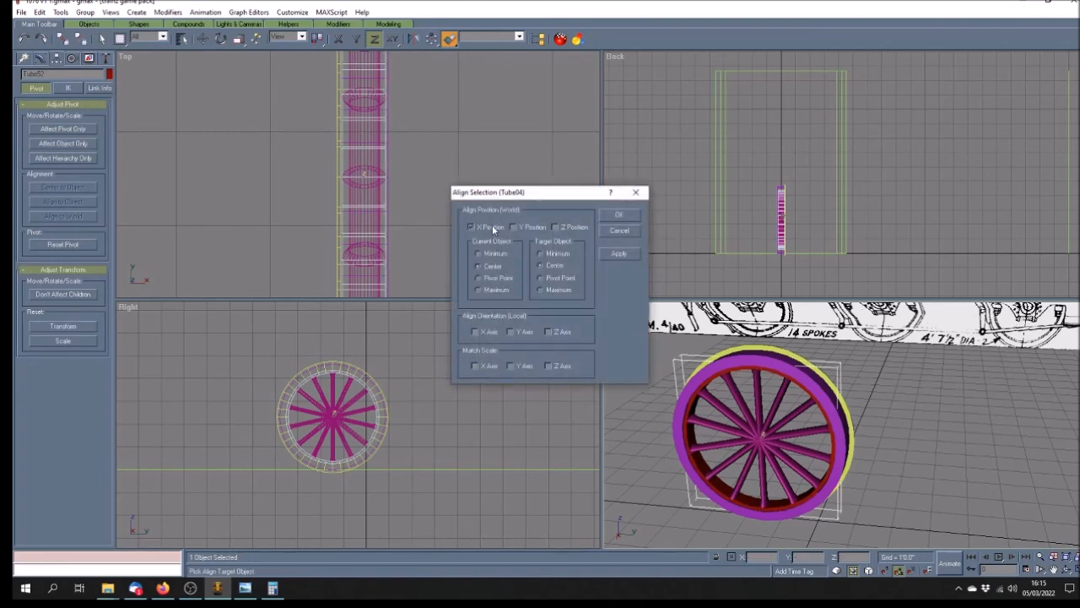
click(619, 214)
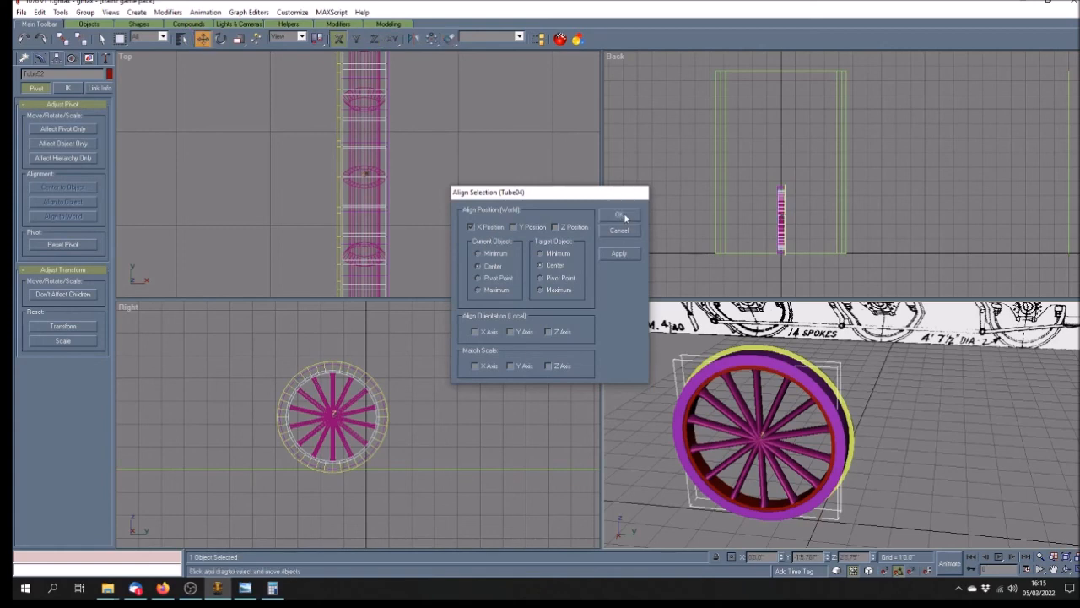
click(1053, 570)
drag(746, 508, 717, 479)
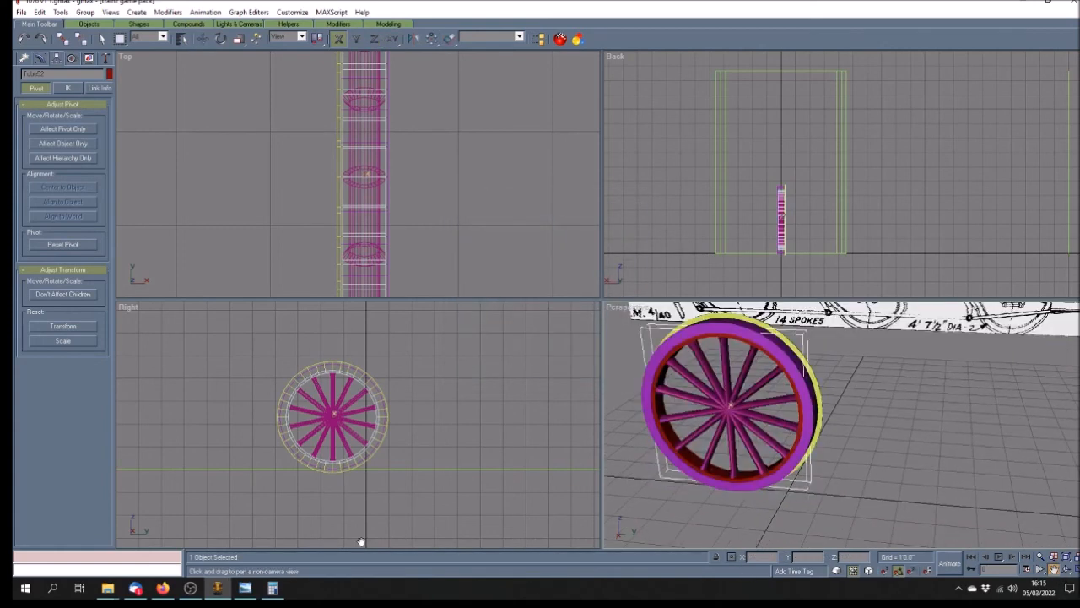
Step: Check the locomotive reference photo and switch to Calculator
click(244, 588)
click(243, 589)
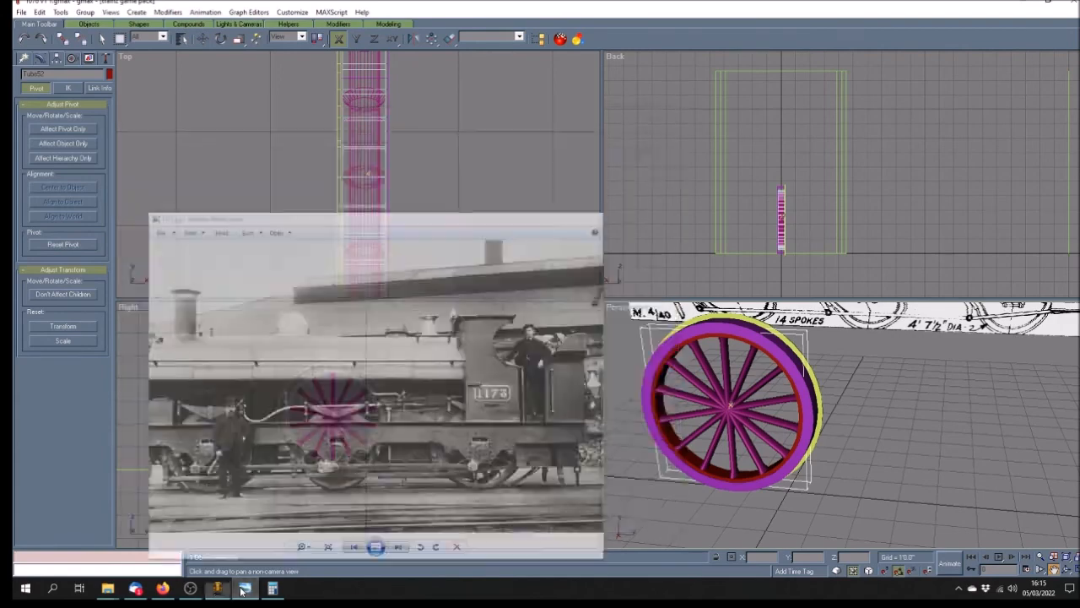
click(272, 591)
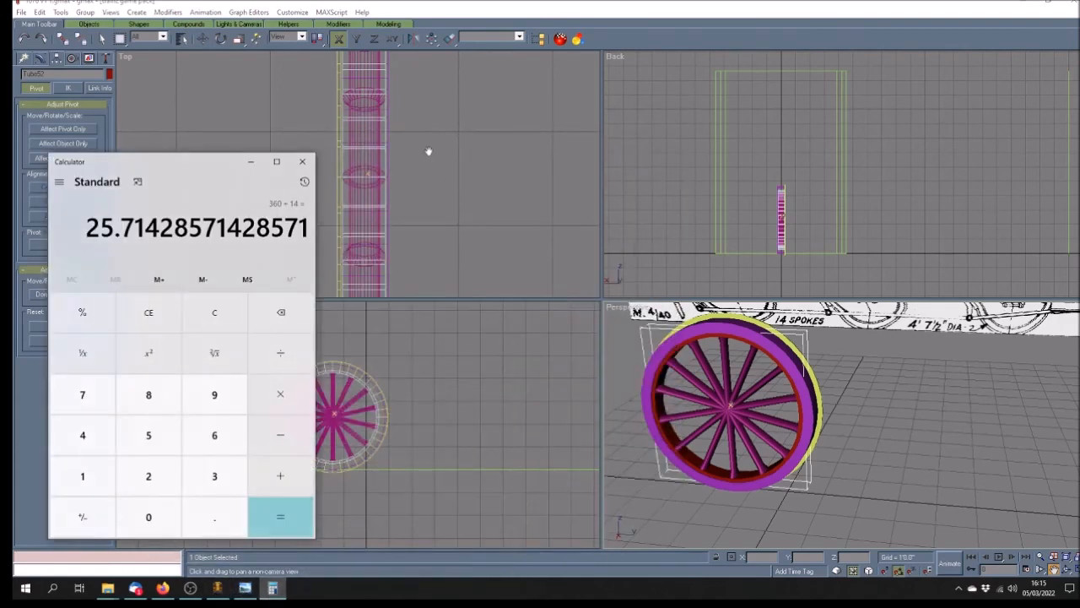
Step: Dismiss Calculator and inspect the wheel from a different angle in an enlarged Perspective view
click(302, 162)
click(1066, 569)
mouse_move(783, 434)
mouse_down()
mouse_move(831, 460)
mouse_move(808, 457)
mouse_move(823, 422)
mouse_move(841, 452)
mouse_move(812, 461)
mouse_up()
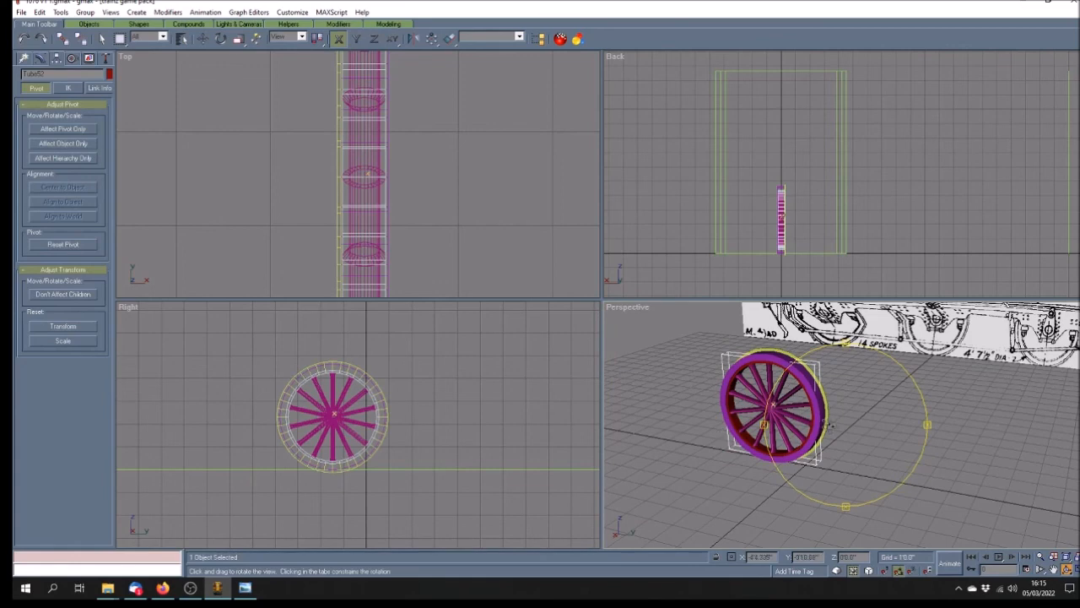
click(1053, 569)
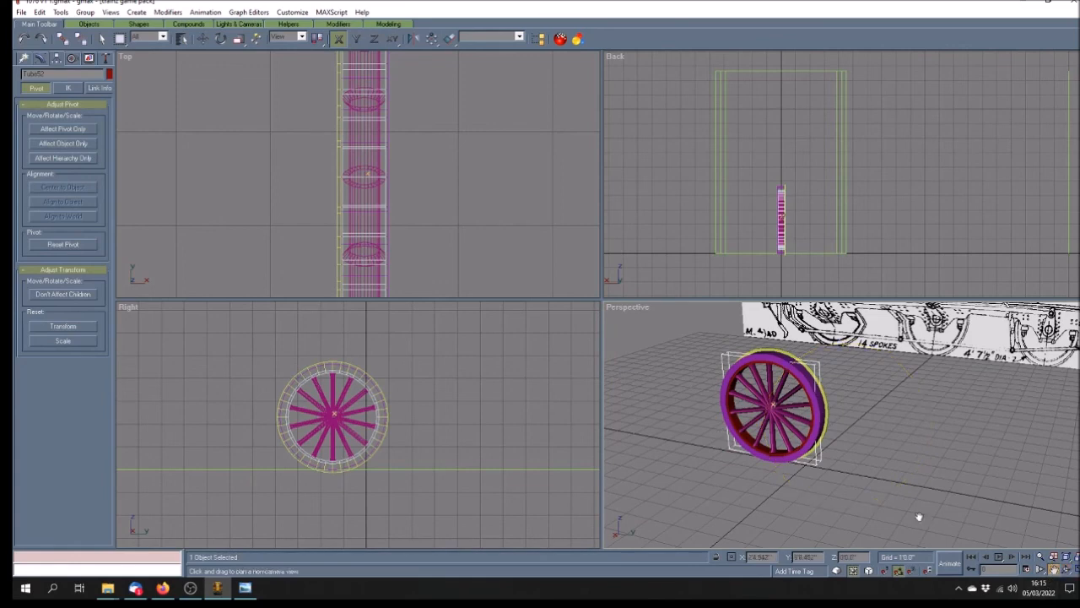
drag(781, 424, 758, 433)
click(1074, 571)
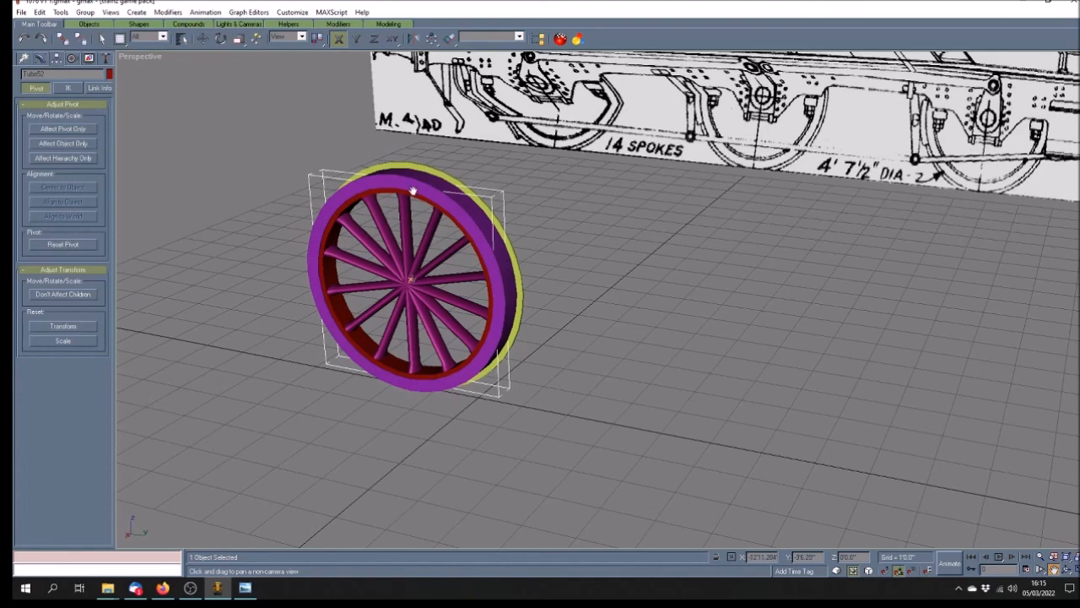
Step: Open the Material Navigator with maps left out of its list, and deselect the wheel tube
click(578, 39)
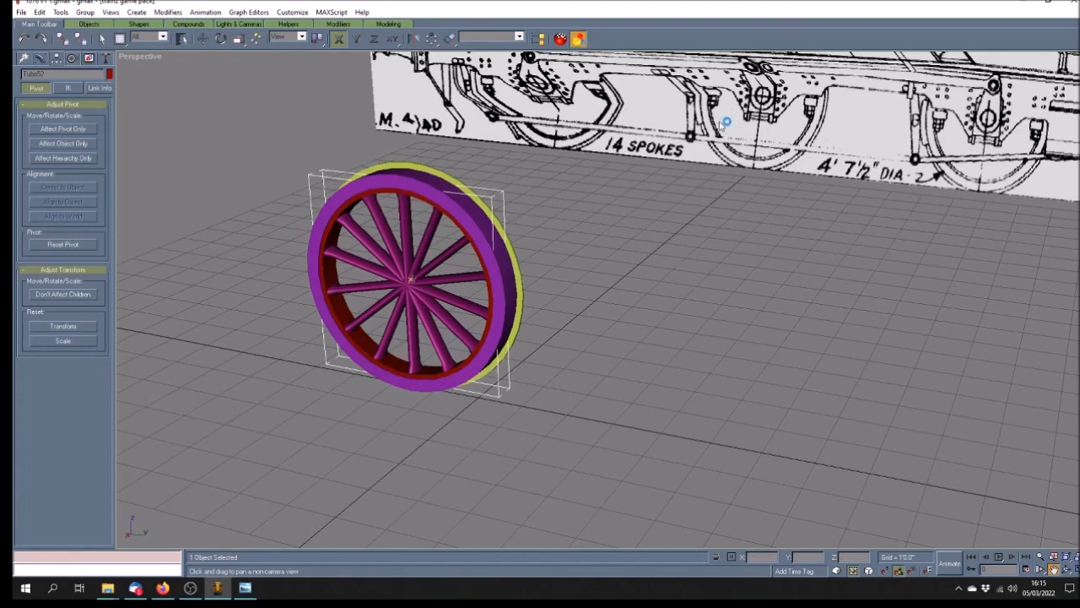
click(856, 208)
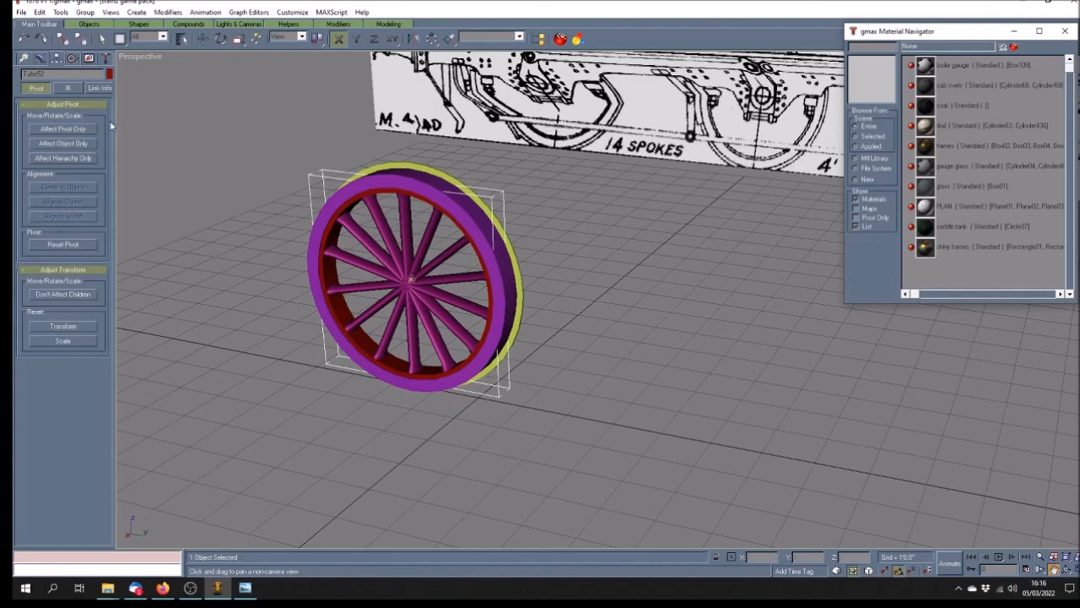
click(102, 38)
click(651, 304)
Step: Examine the wheel near and far against the locomotive reference drawings in the Perspective view
scroll(611, 324, down, 3)
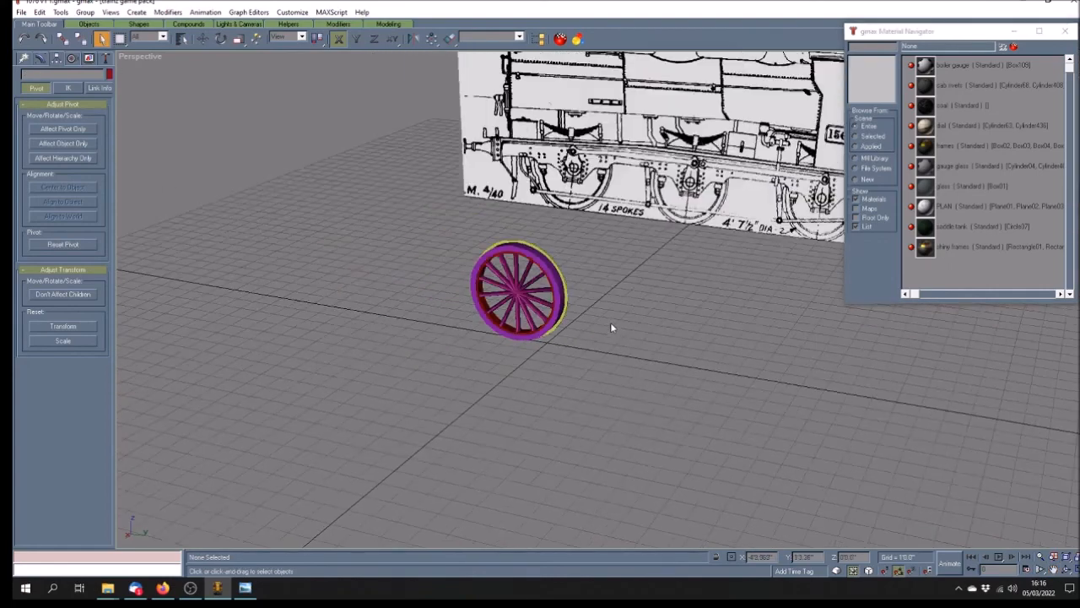
scroll(611, 326, down, 3)
scroll(610, 326, up, 4)
scroll(611, 326, down, 4)
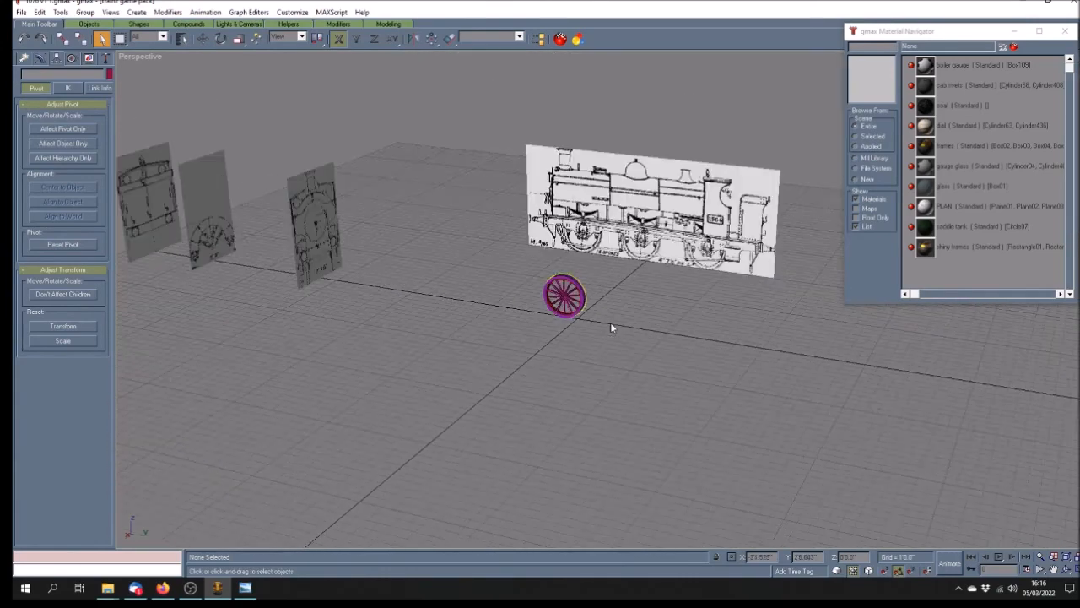
scroll(612, 324, up, 2)
scroll(614, 324, down, 2)
scroll(613, 327, up, 3)
scroll(613, 327, down, 2)
scroll(613, 326, up, 1)
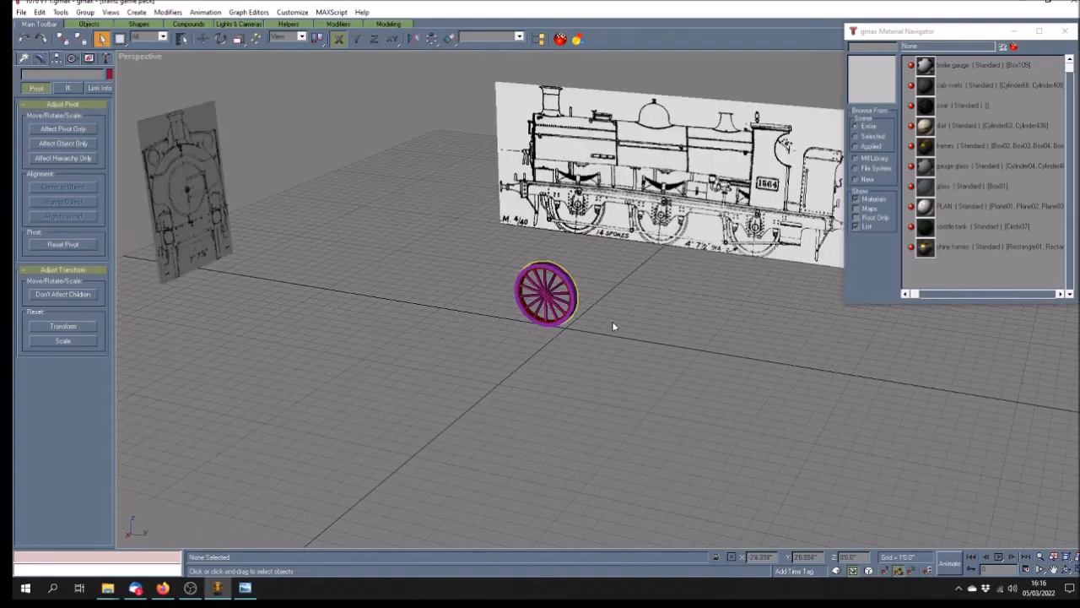
scroll(613, 326, up, 2)
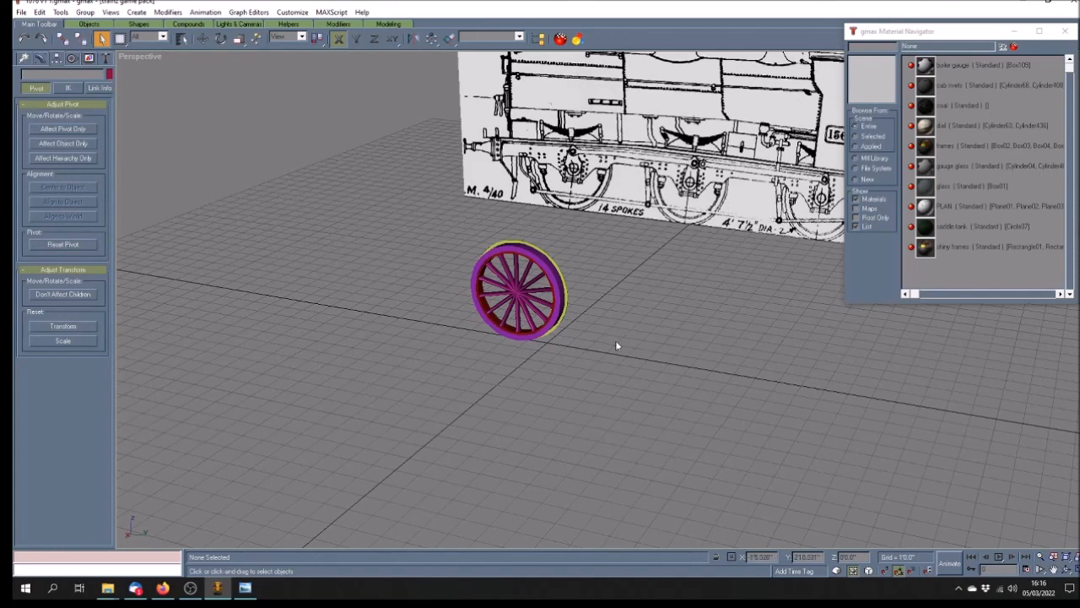
scroll(617, 338, down, 5)
scroll(620, 341, up, 2)
scroll(620, 341, down, 2)
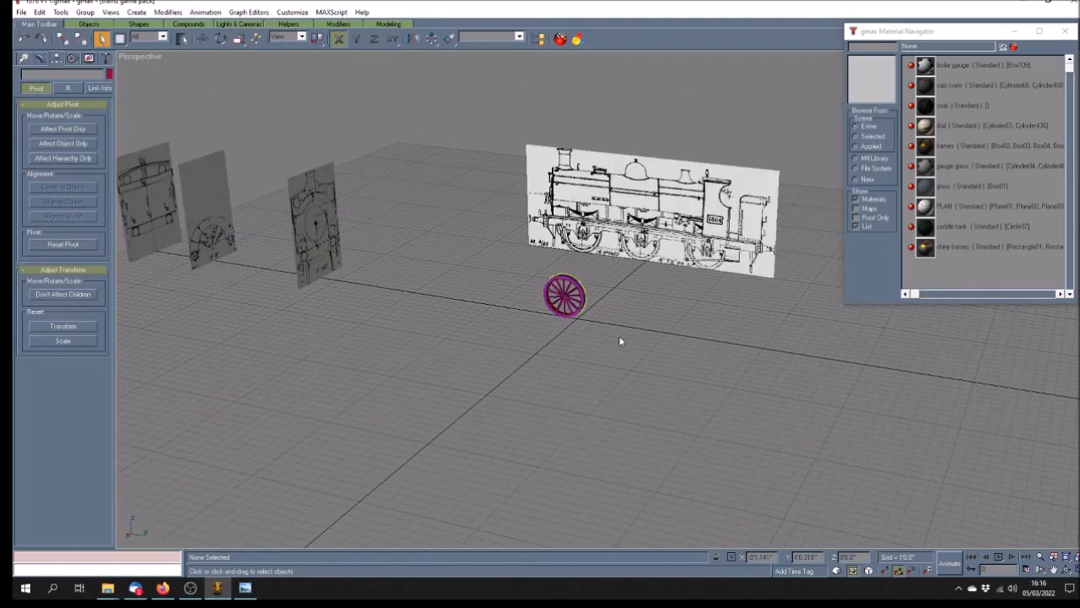
Step: Check the locomotive reference photo 1173.jpg and return to the wheel model
click(244, 588)
scroll(338, 377, down, 2)
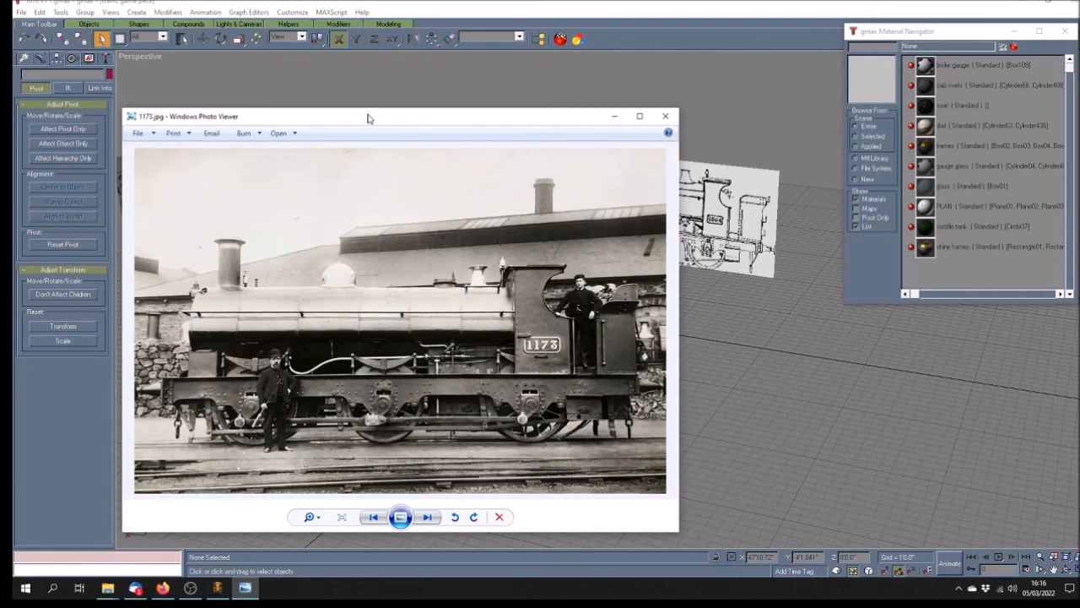
click(613, 116)
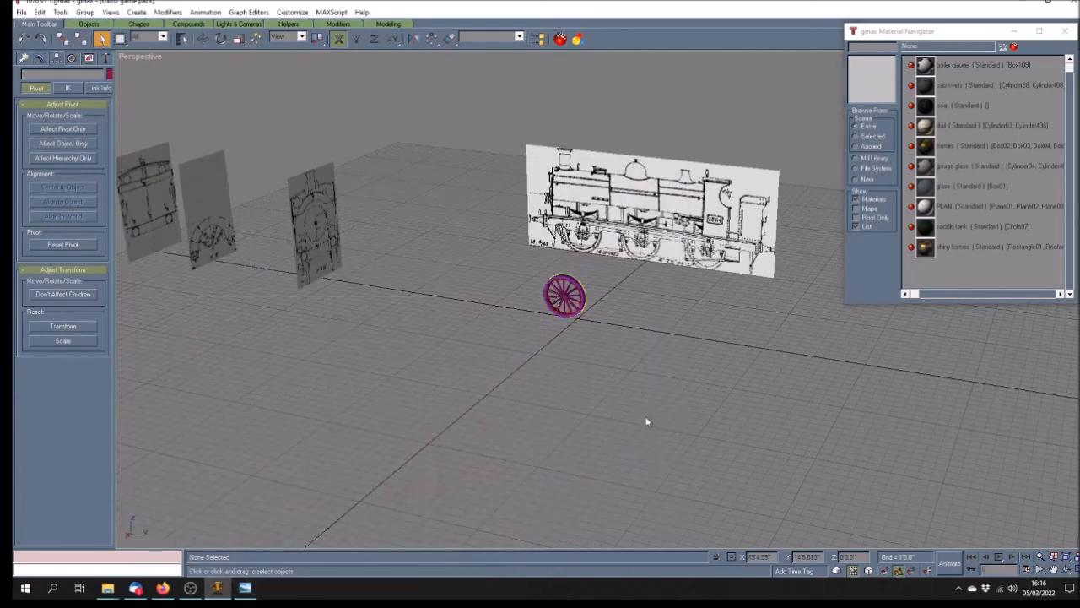